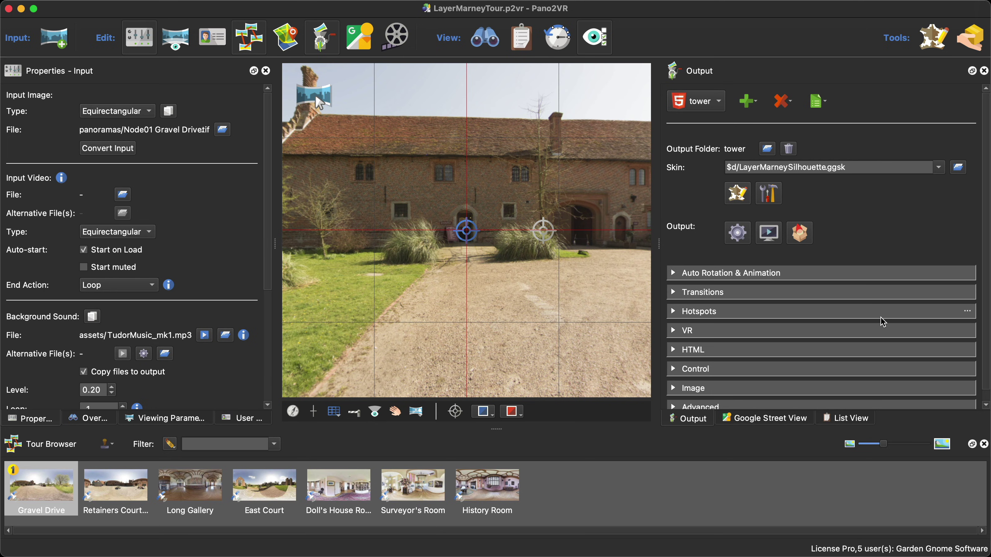
Preview the tower output in the browser and follow the hotspots through the courtyard to the Long Gallery.
left_click_drag(874, 322, 814, 323)
left_click(768, 232)
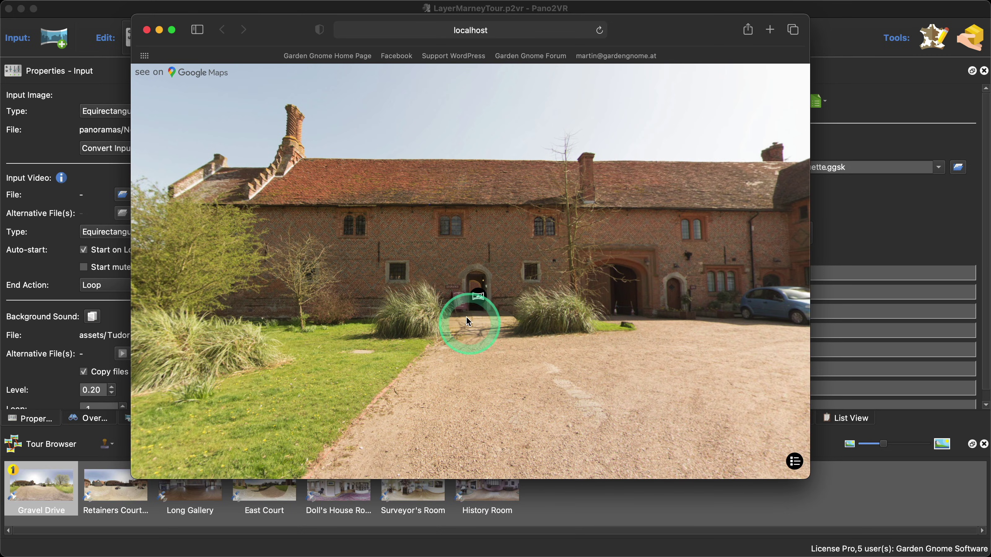
left_click(475, 300)
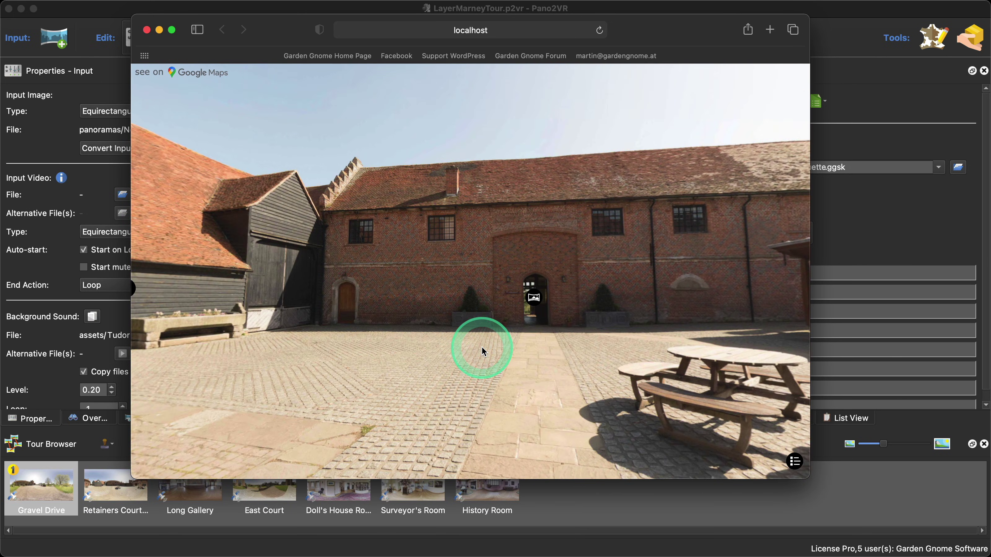
left_click_drag(524, 361, 494, 352)
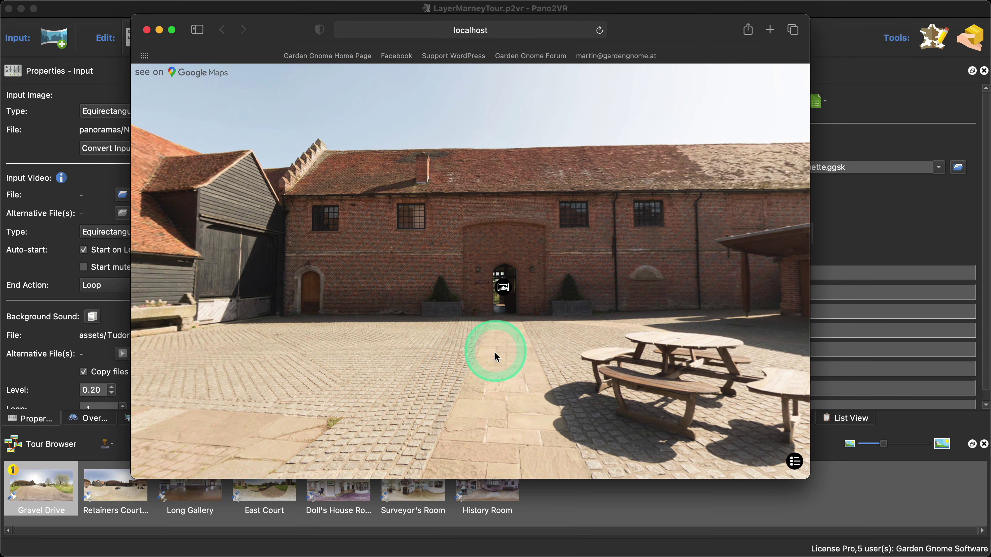
left_click(506, 304)
mouse_move(504, 292)
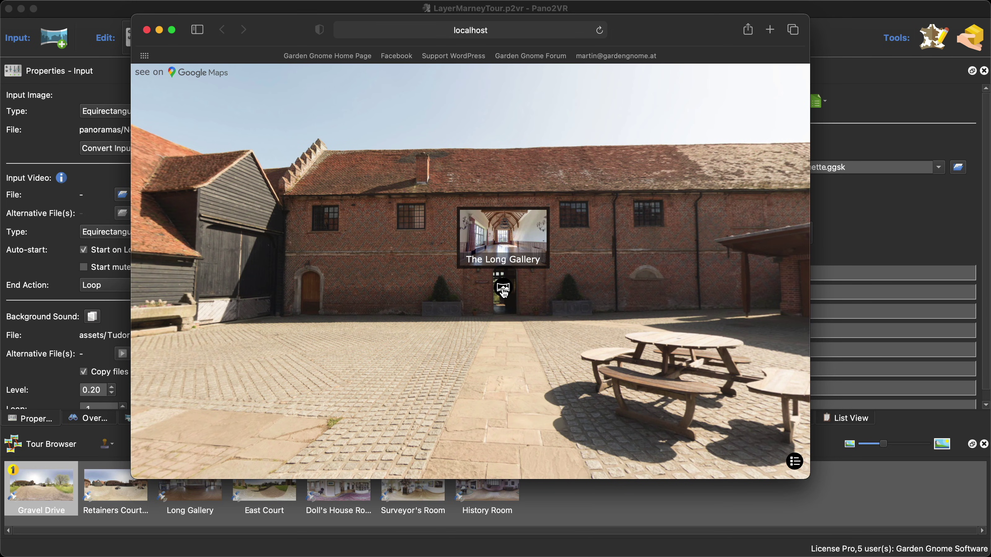
left_click(504, 291)
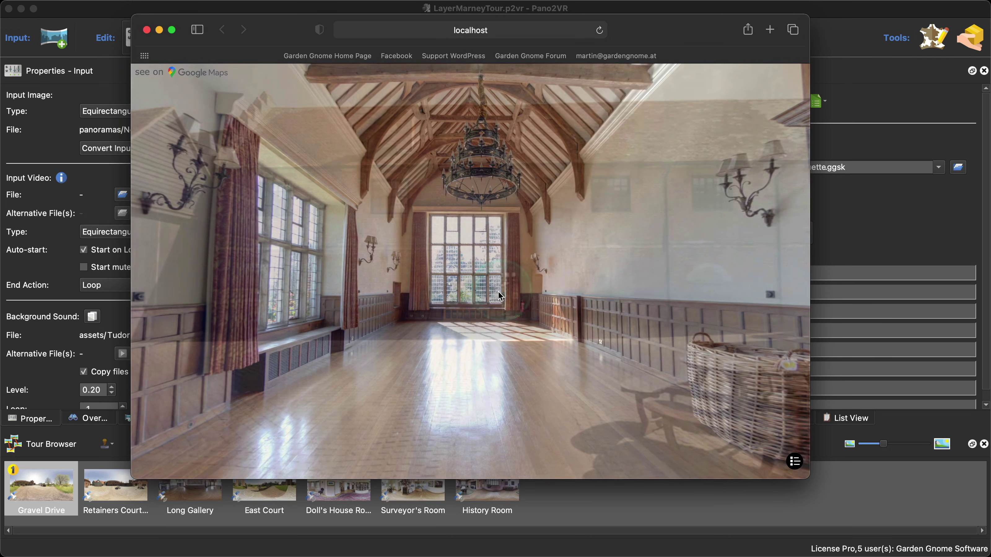
Look around the Long Gallery, follow its doorway hotspot back to the courtyard, and pan around the courtyard buildings.
left_click(593, 300)
left_click_drag(593, 300, 396, 297)
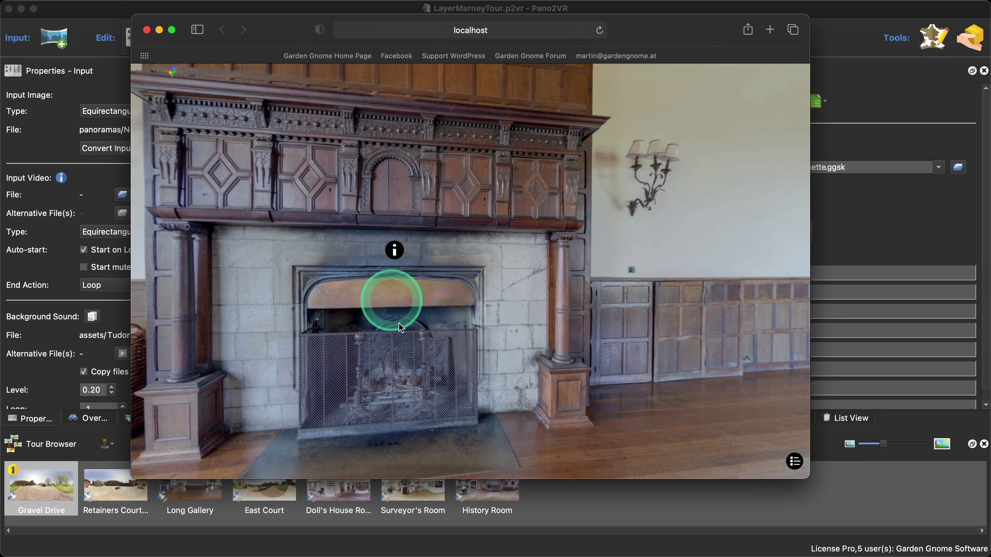
left_click(638, 291)
left_click_drag(638, 291, 496, 307)
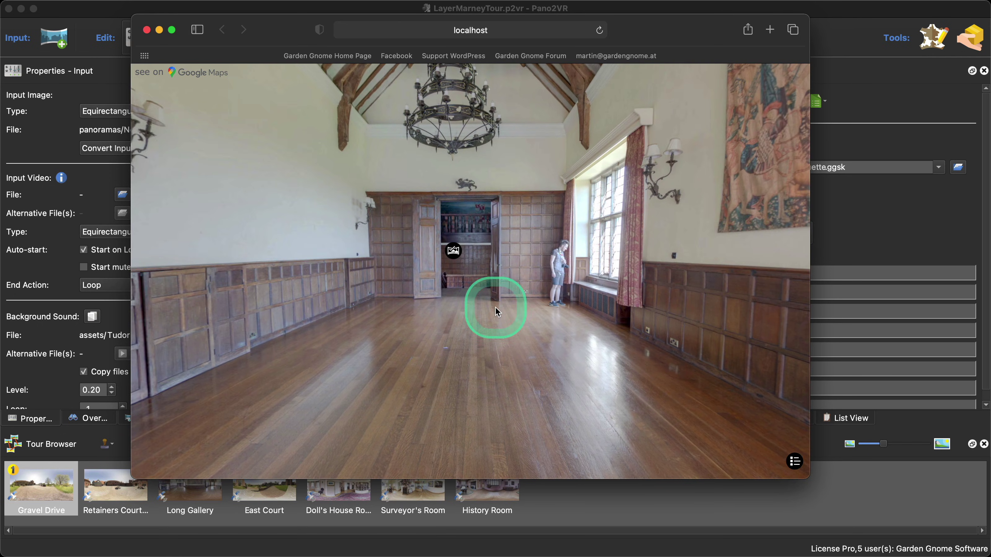
left_click(459, 253)
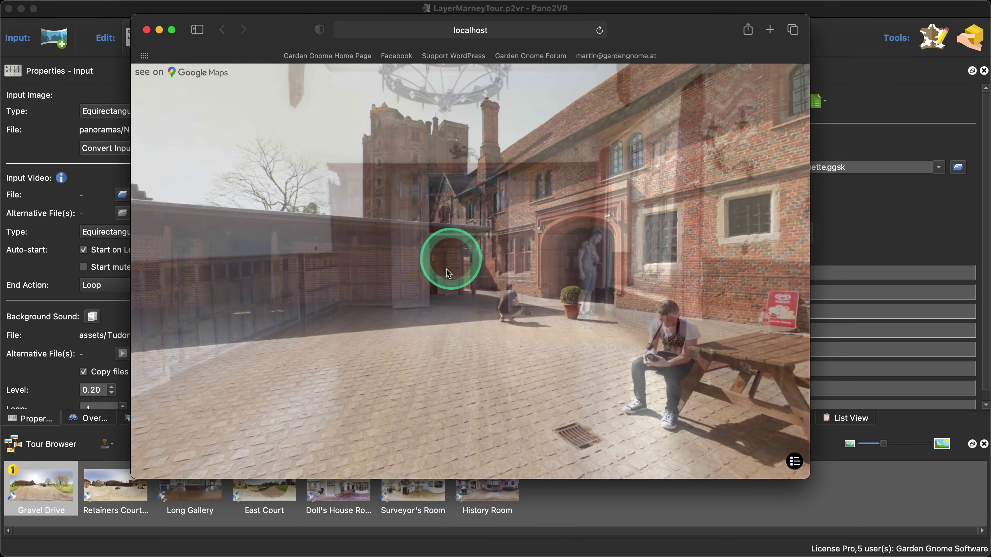
left_click_drag(448, 272, 668, 126)
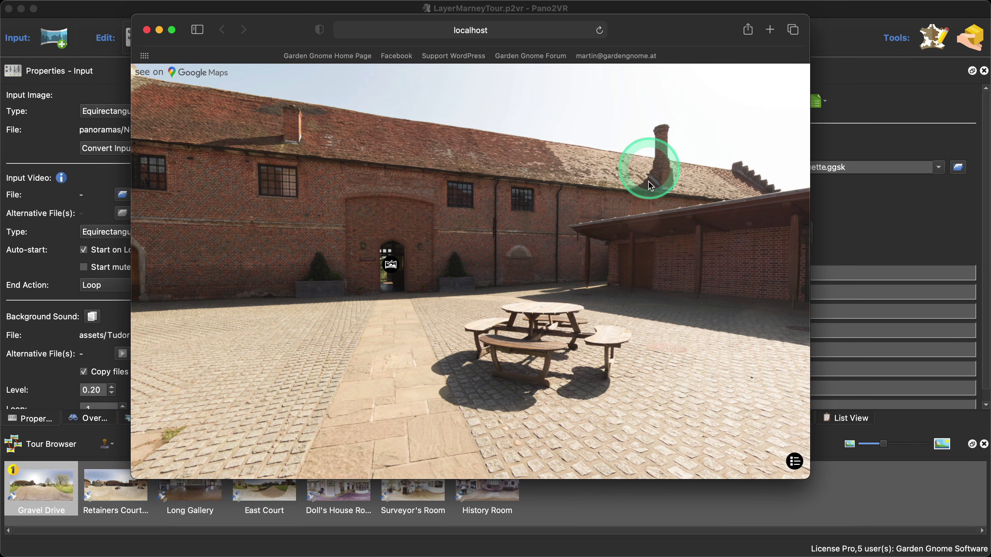
left_click_drag(498, 259, 575, 258)
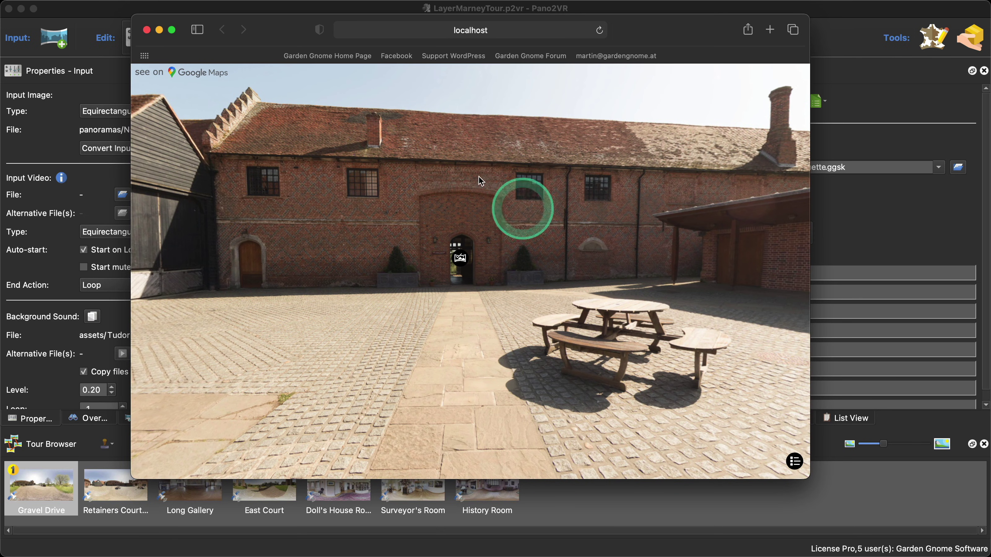
Open the courtyard panorama in Google Maps from the tour's link and walk through Street View into the Long Gallery.
left_click(209, 78)
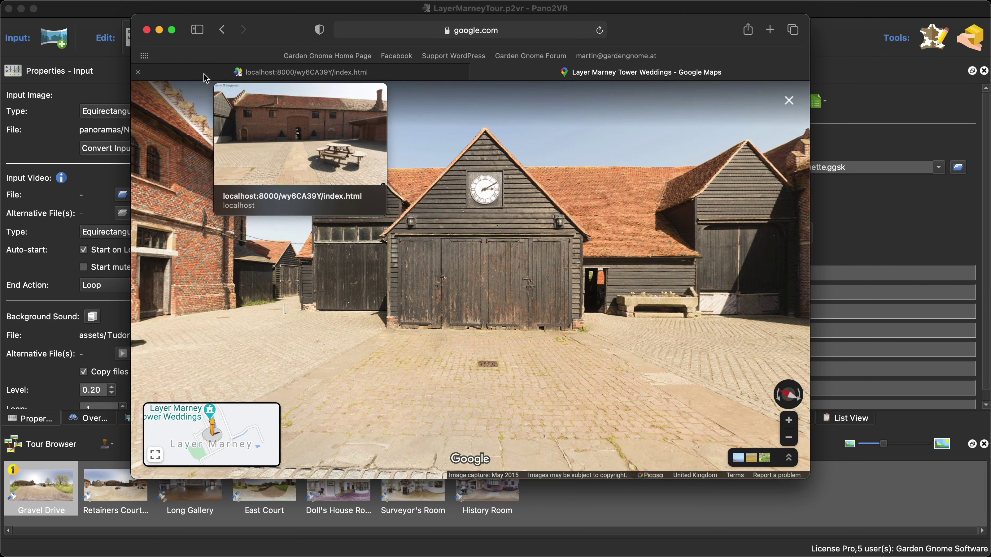
left_click(625, 279)
left_click_drag(478, 230, 338, 239)
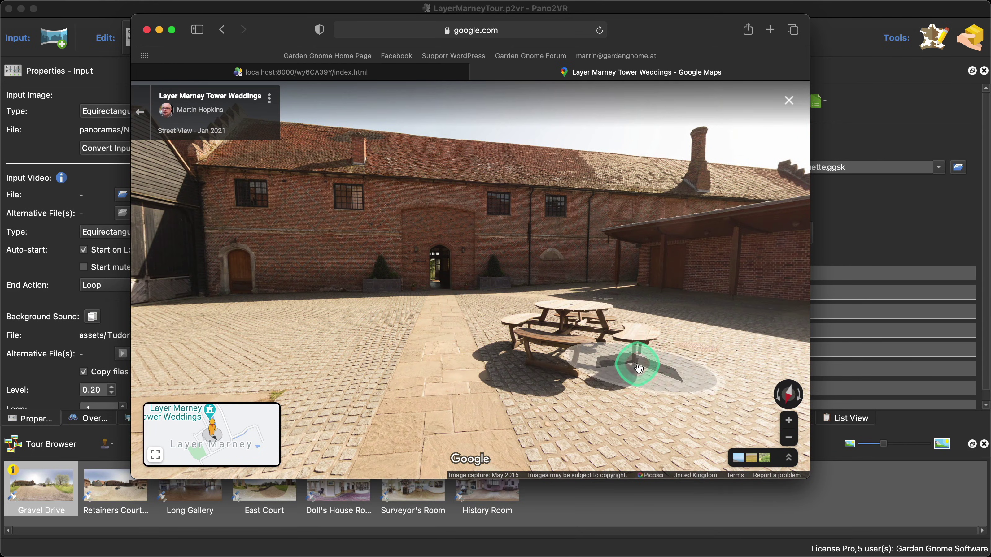
left_click(630, 357)
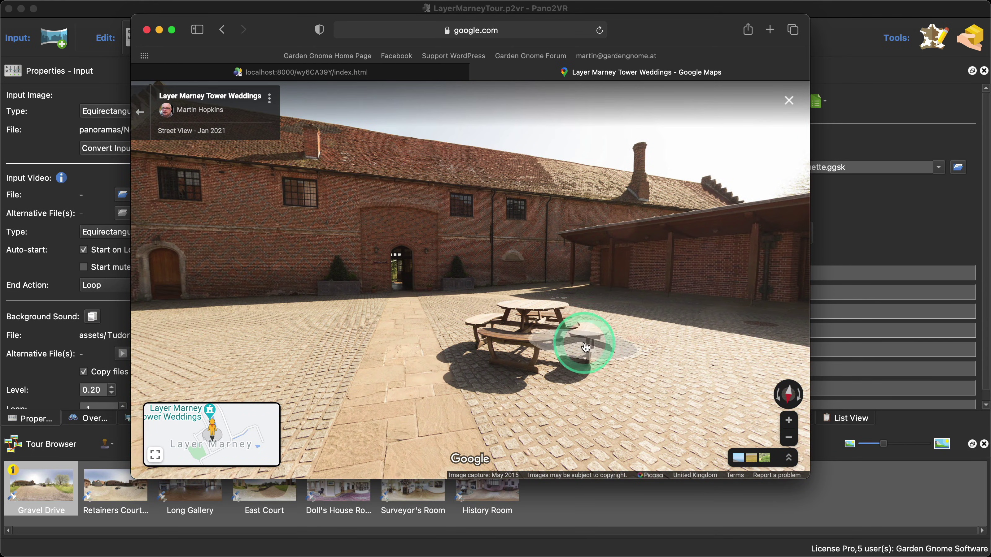
left_click(585, 332)
left_click(402, 316)
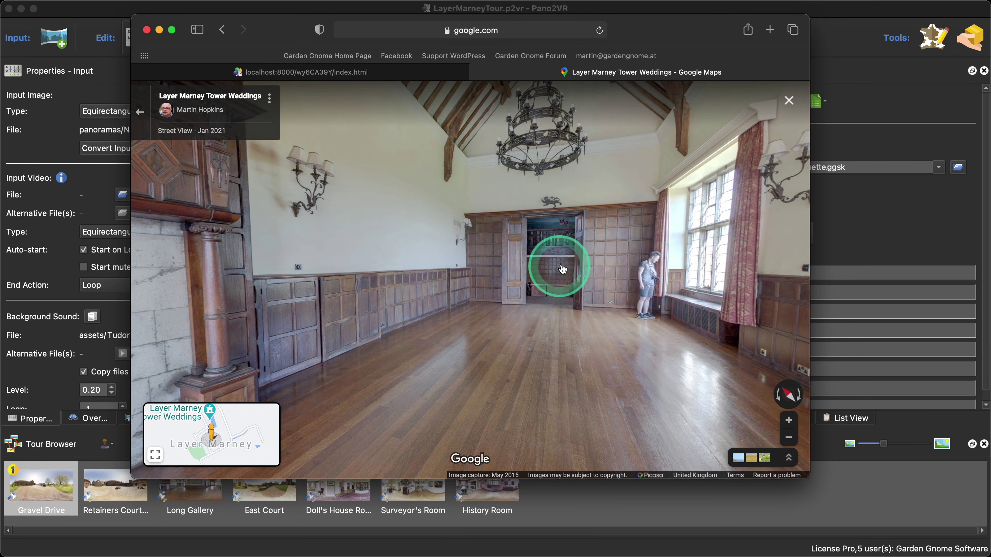
Walk through the Long Gallery doorway back out to the courtyard in Street View and look around it.
left_click(542, 312)
left_click(568, 314)
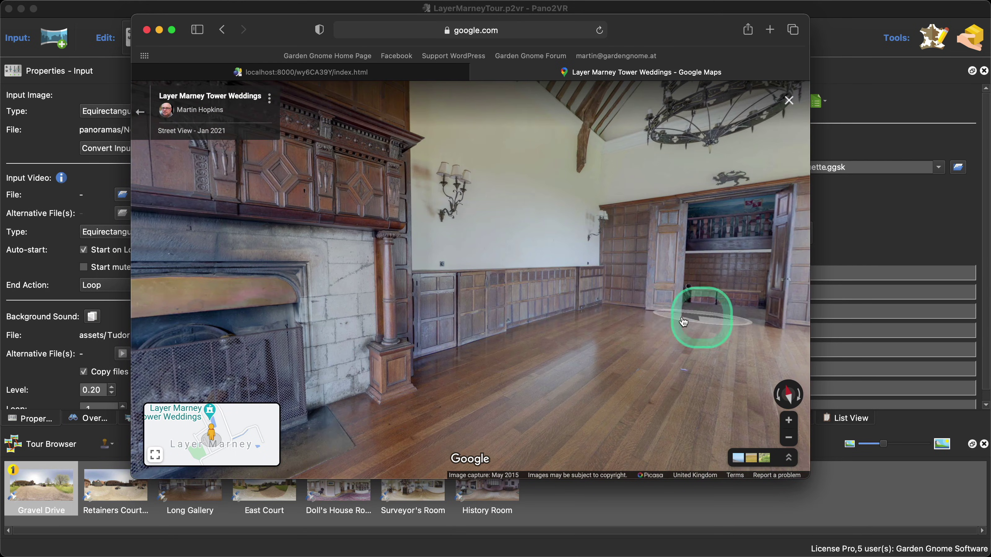
left_click(421, 316)
left_click(499, 326)
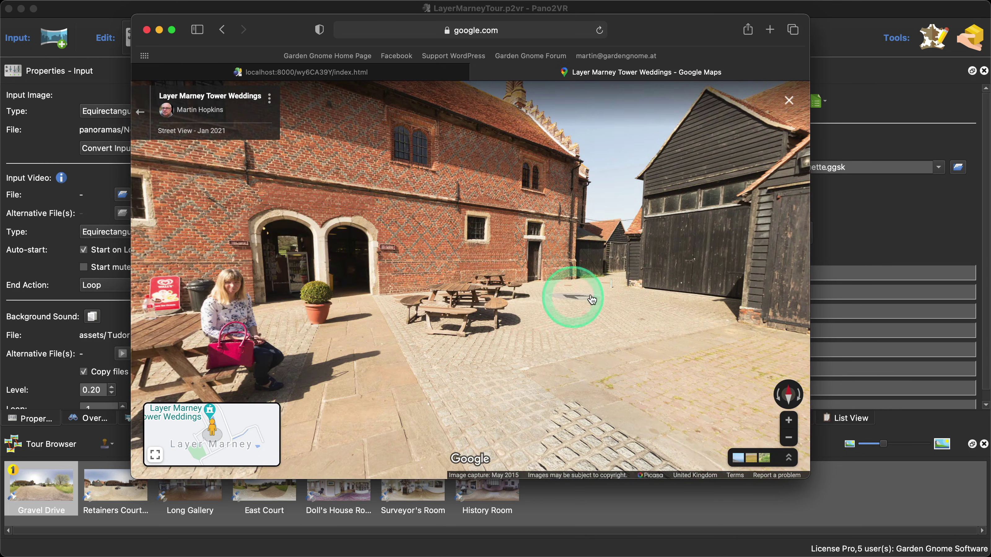
left_click(592, 299)
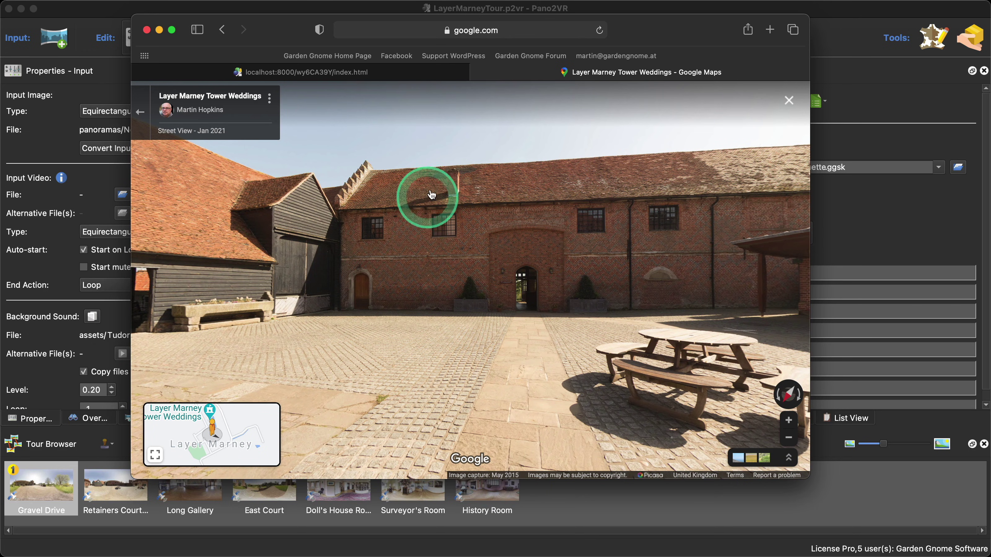
Leave the Google Maps page and close the tour preview and the LayerMarneyTour project.
left_click(478, 73)
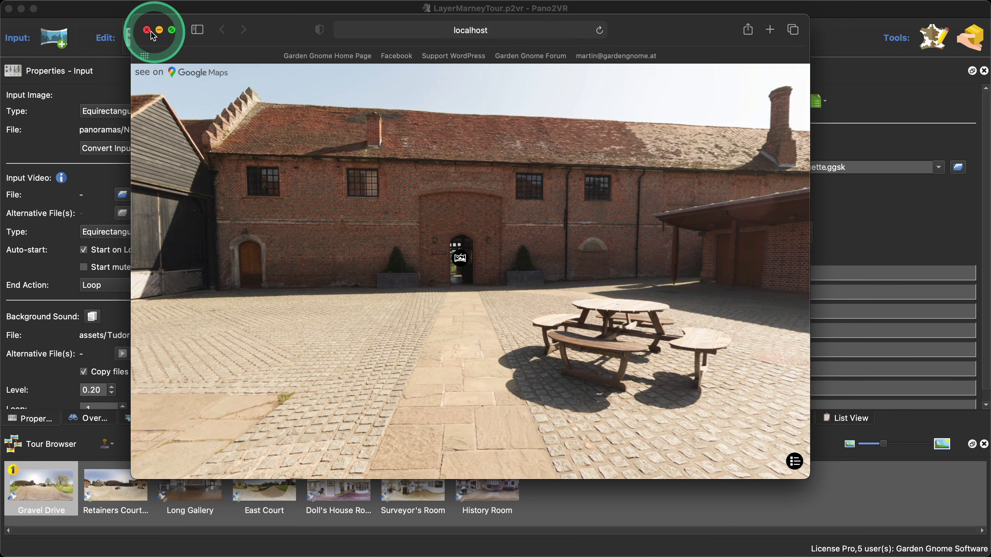
left_click(146, 30)
left_click(9, 8)
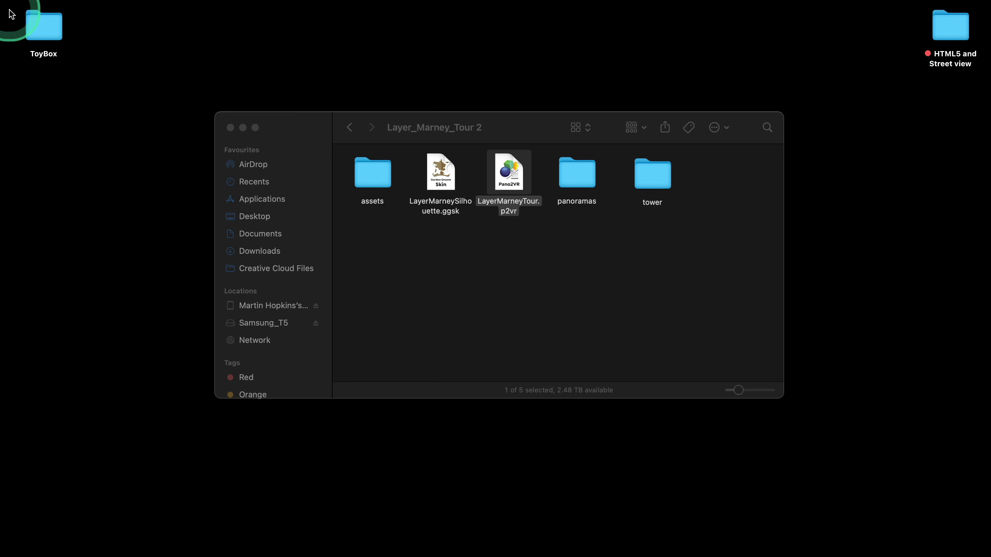
Open the The_Gilt_Tea_Rooms 2 folder in Finder and move its window higher on the desktop.
left_click(562, 258)
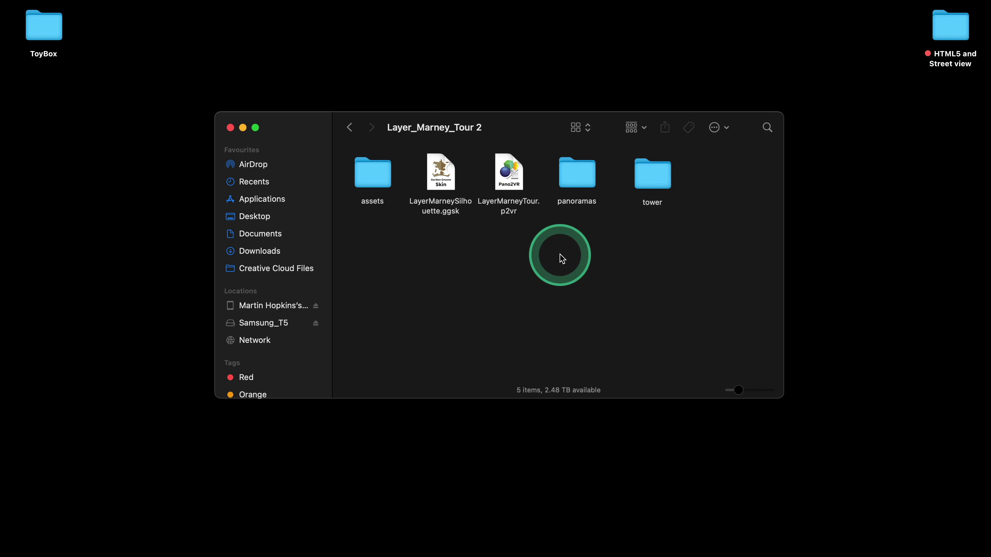
left_click(352, 131)
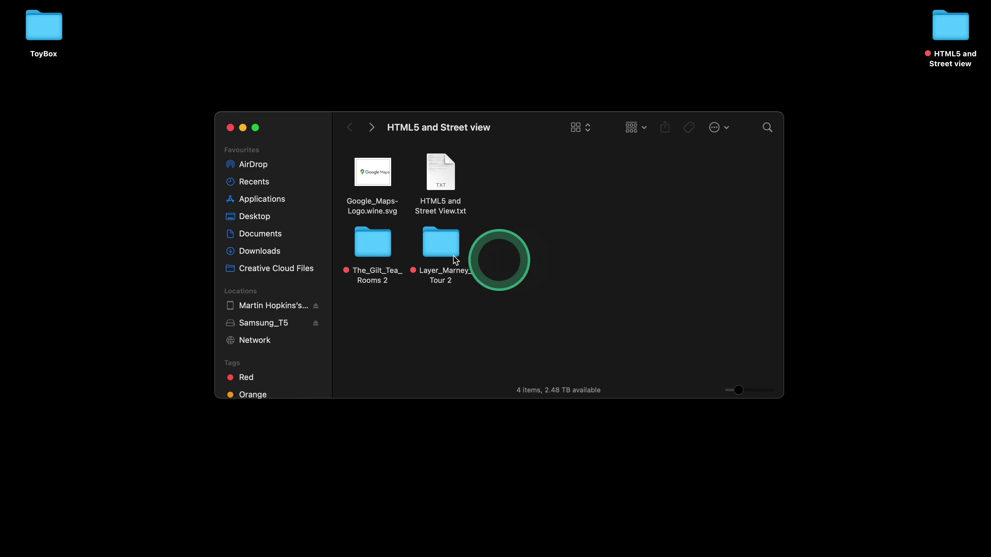
double_click(368, 245)
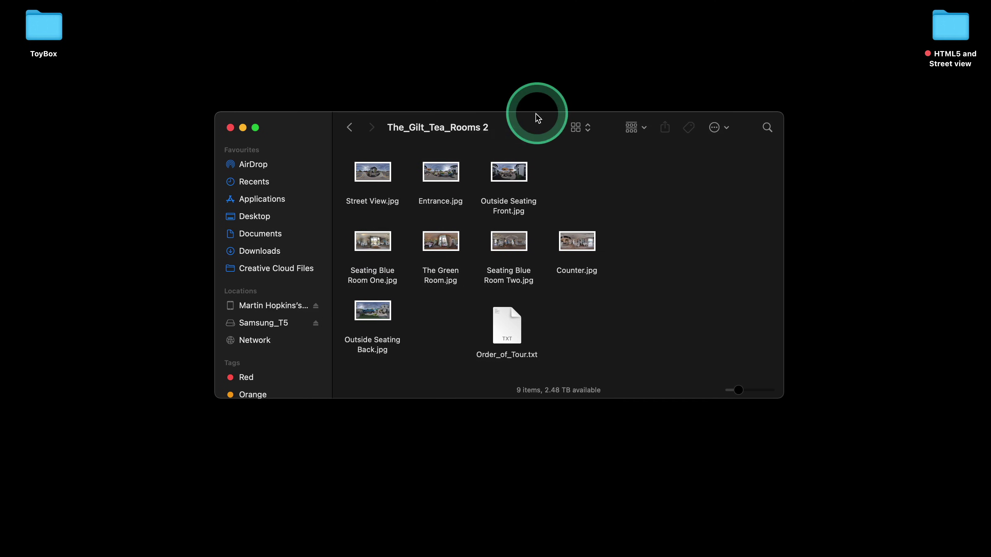
left_click_drag(526, 126, 546, 52)
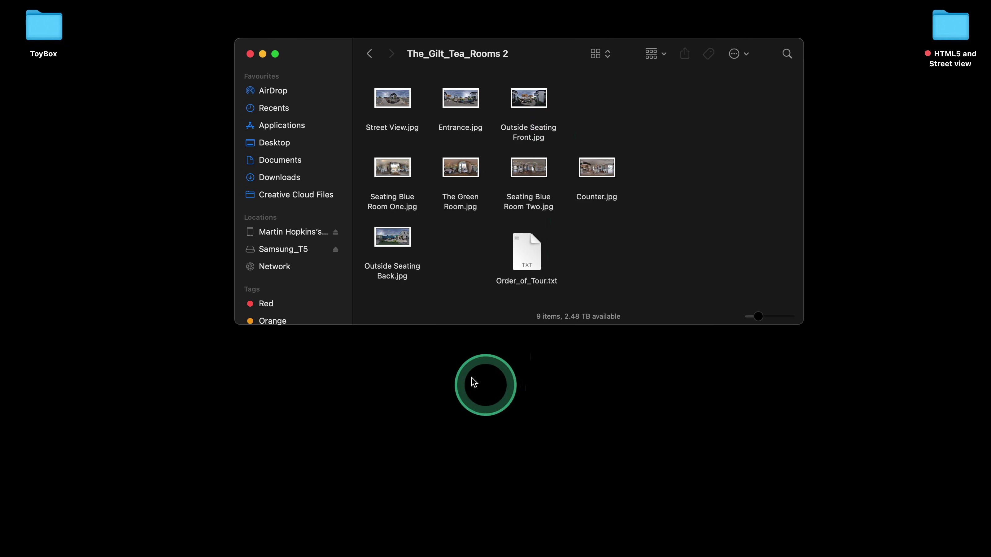
Launch Pano2VR with an empty project and arrange its window below the Finder folder so both are accessible.
mouse_move(450, 555)
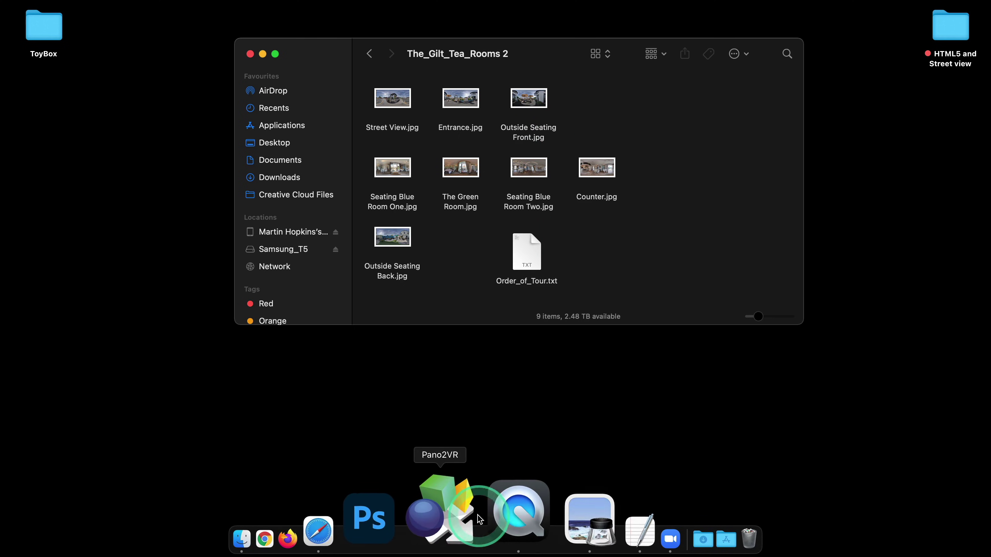
left_click(468, 514)
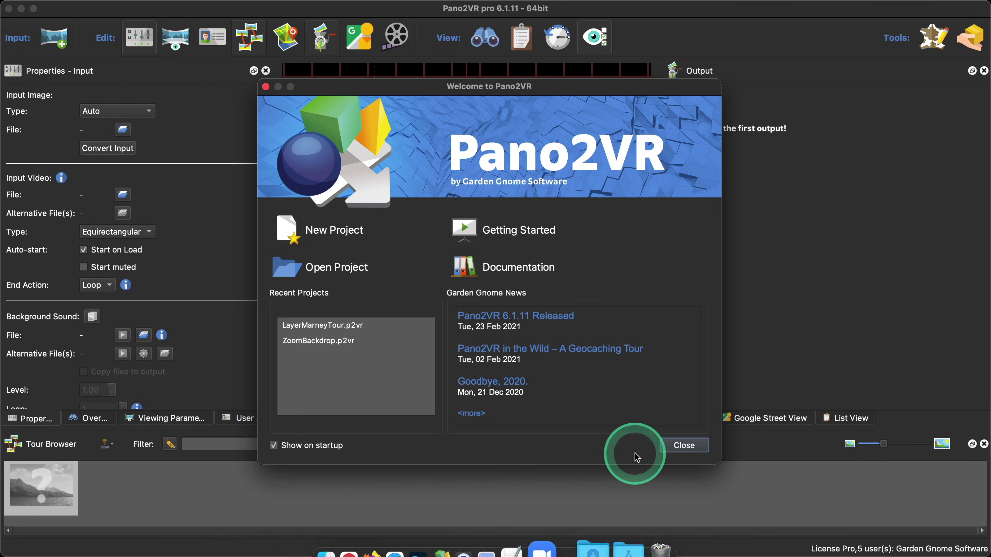
left_click(678, 447)
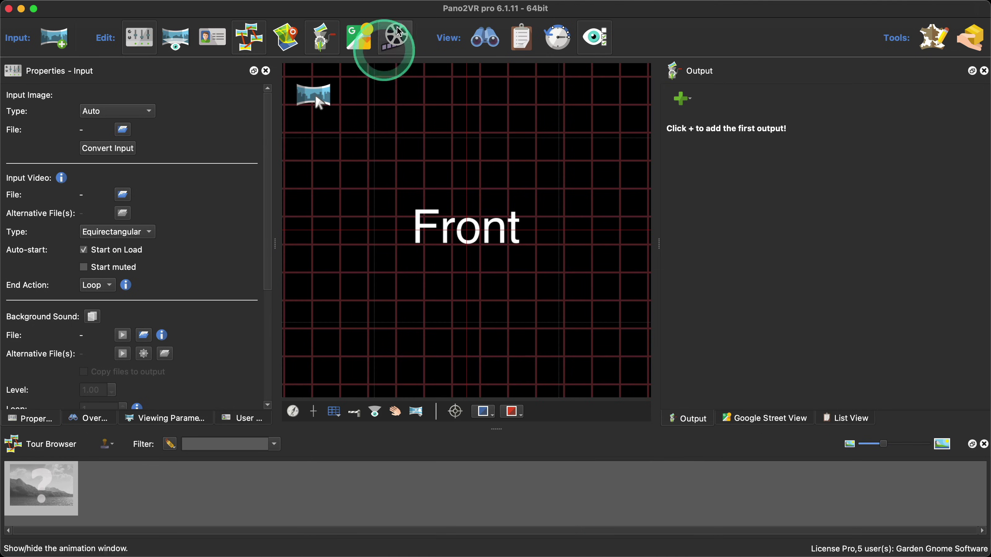
double_click(396, 9)
left_click_drag(443, 75, 327, 234)
left_click_drag(342, 48, 335, 12)
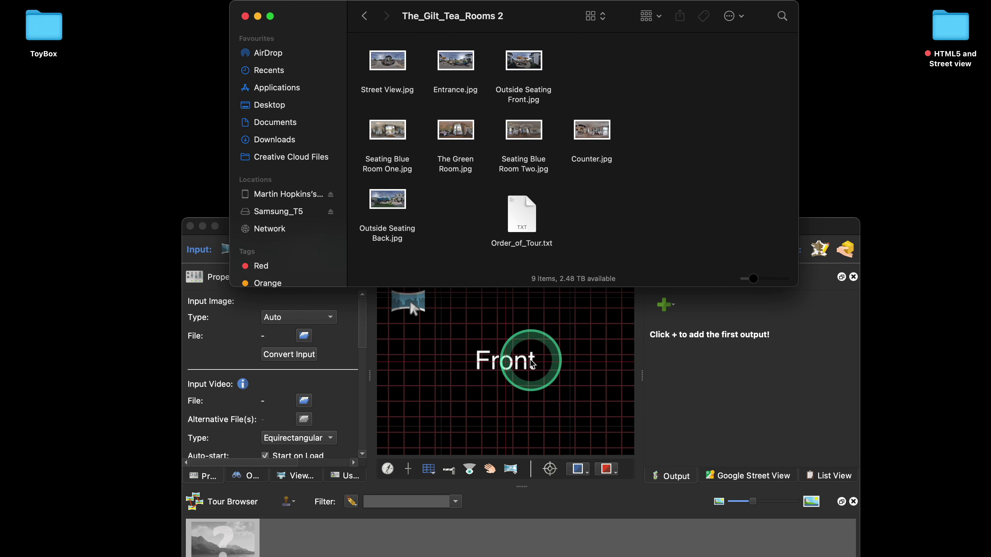
Add all eight panoramas from the The_Gilt_Tea_Rooms 2 folder to the project individually, from Street View.jpg through Outside Seating Back.jpg.
left_click_drag(393, 66, 438, 335)
left_click_drag(455, 63, 460, 304)
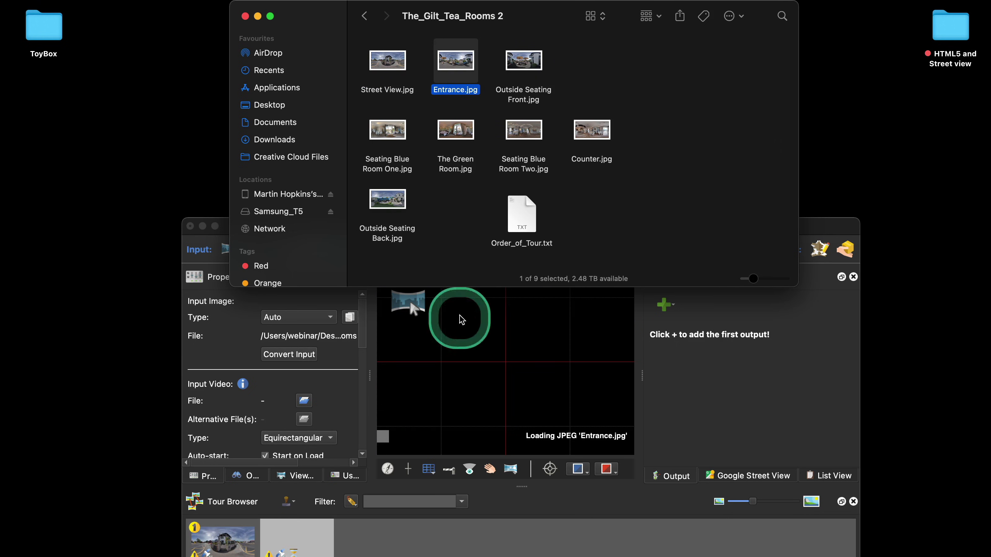
left_click_drag(523, 61, 481, 336)
left_click_drag(394, 127, 454, 353)
left_click_drag(455, 129, 455, 334)
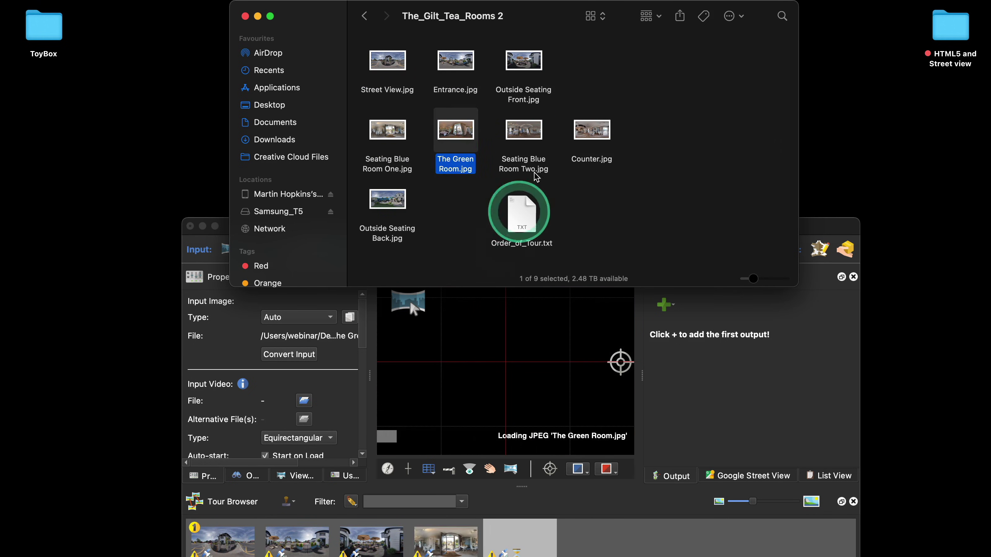
left_click_drag(523, 131, 517, 333)
left_click_drag(592, 130, 509, 350)
left_click(411, 258)
left_click_drag(396, 210, 488, 359)
Enlarge the Pano2VR window to fill the screen and heighten the Tour Browser so the node titles show.
left_click_drag(820, 228, 801, 95)
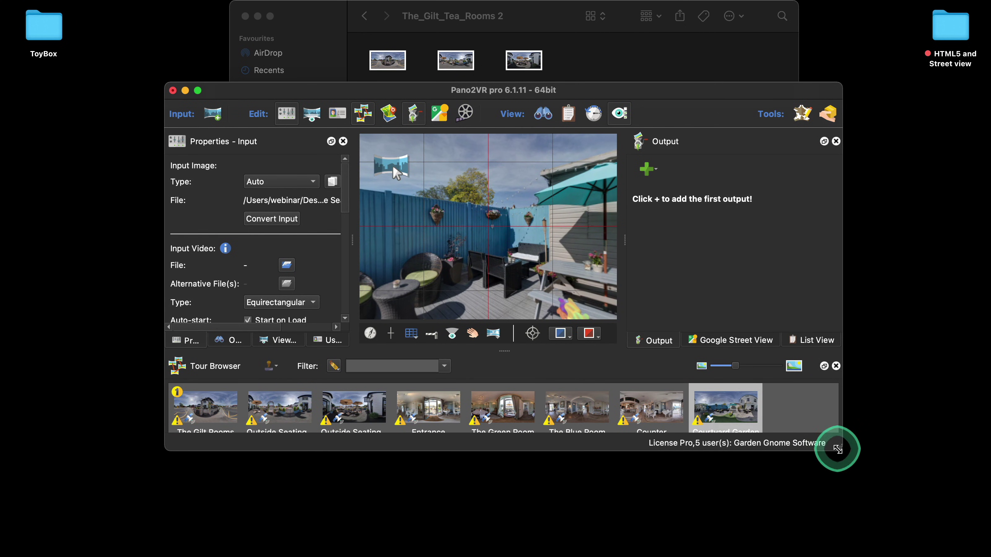
left_click_drag(839, 449, 898, 522)
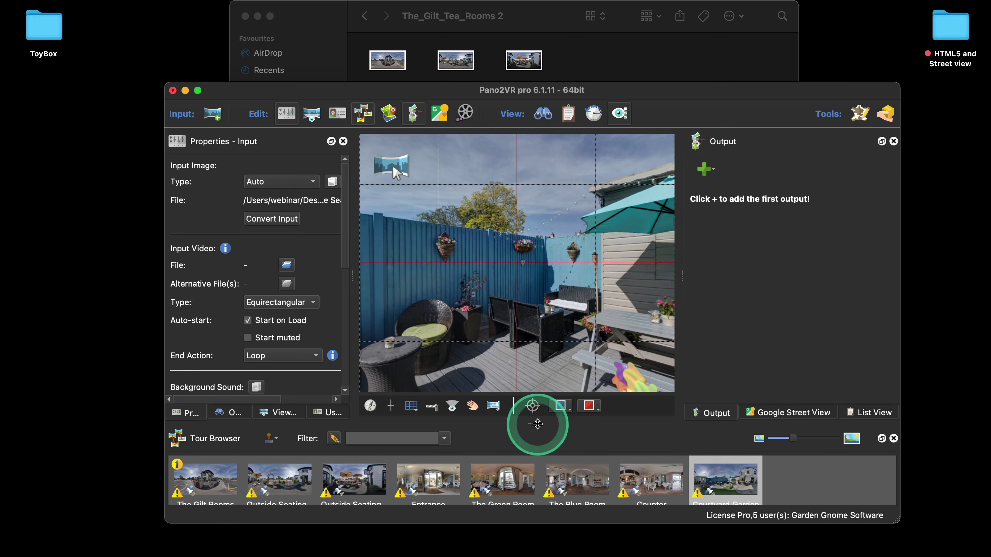
left_click_drag(533, 420, 533, 391)
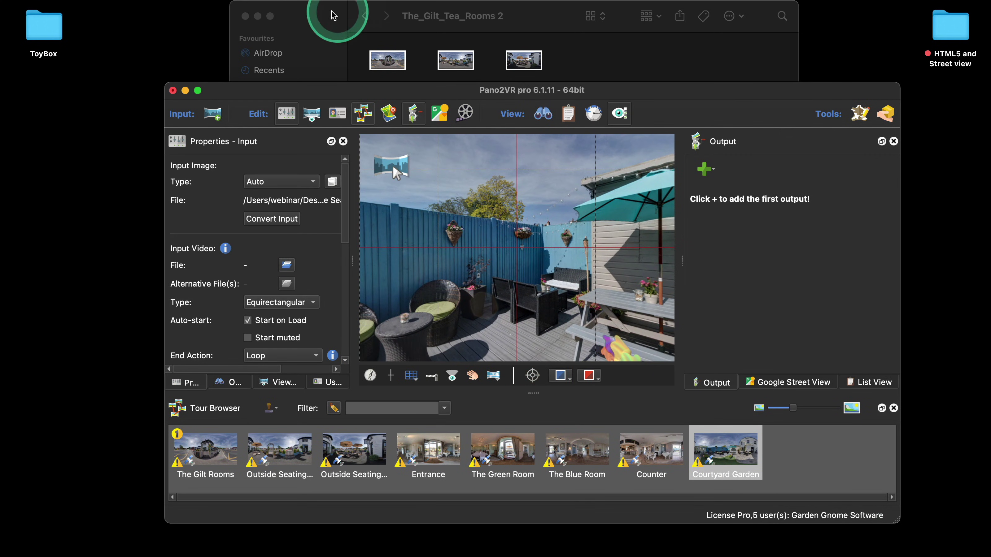
left_click_drag(327, 17, 333, 46)
left_click(855, 89)
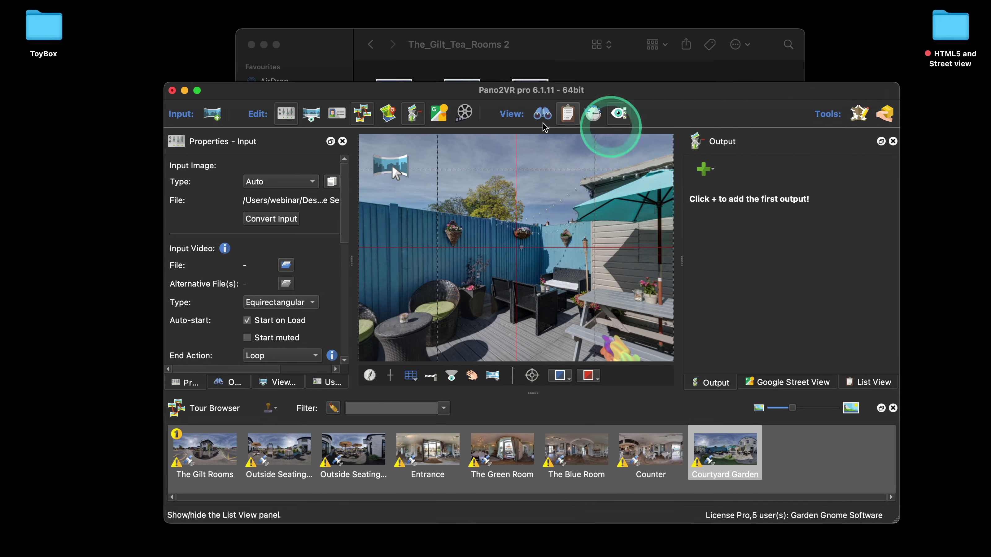
double_click(410, 94)
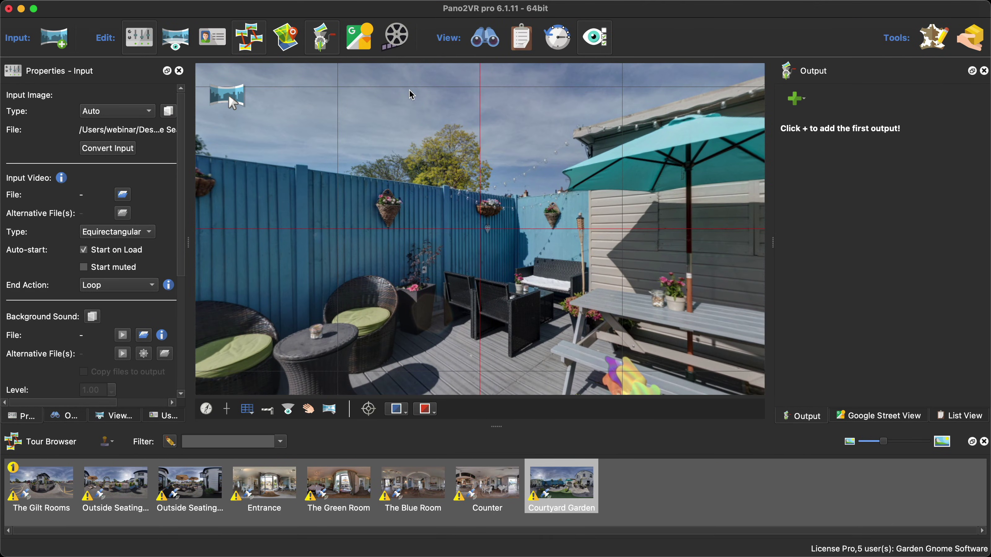
Widen the properties area and show the User Data of the Courtyard Garden node.
left_click_drag(187, 244, 273, 243)
left_click(249, 418)
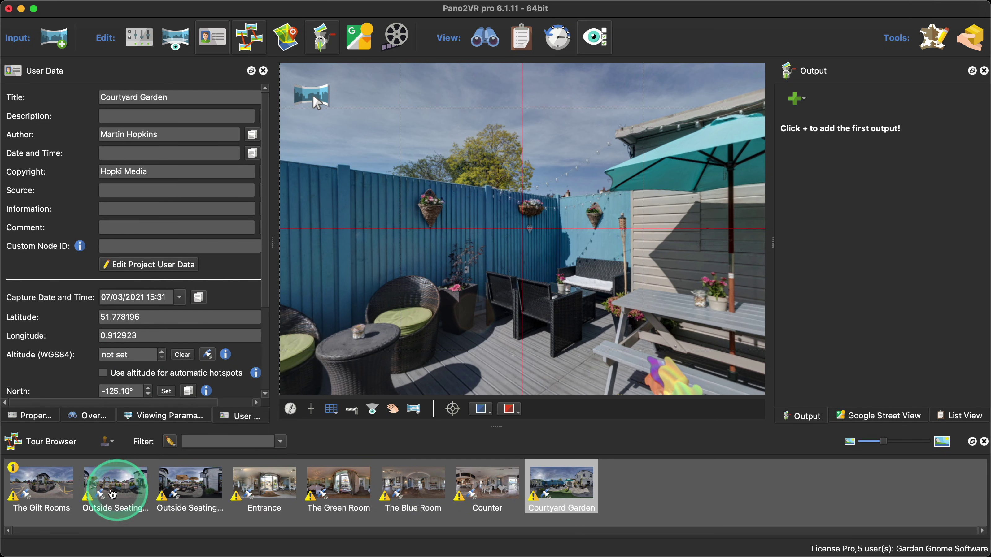
Review the User Data of the Outside Seating One, Outside Seating Two and Entrance nodes.
left_click(52, 488)
left_click(122, 492)
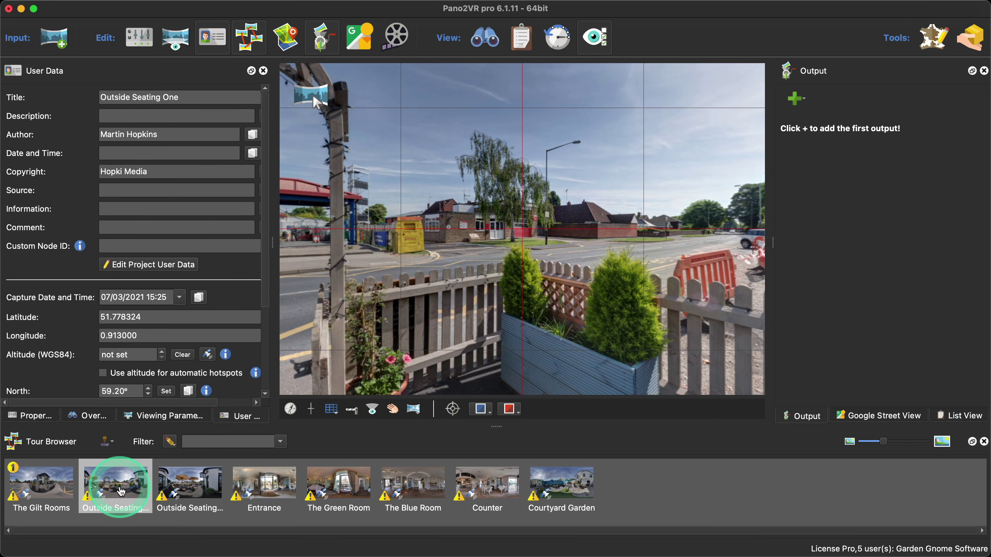
left_click(193, 482)
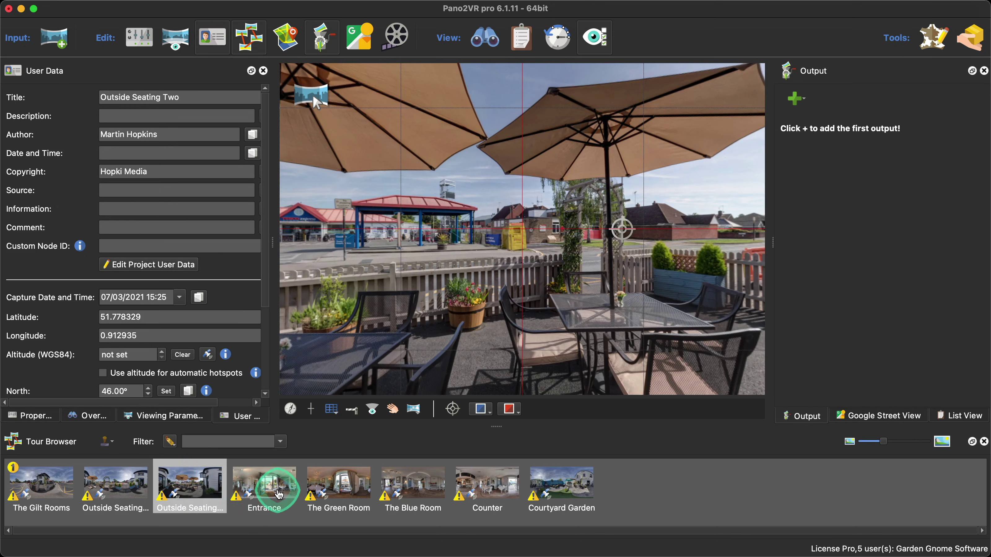
left_click(279, 495)
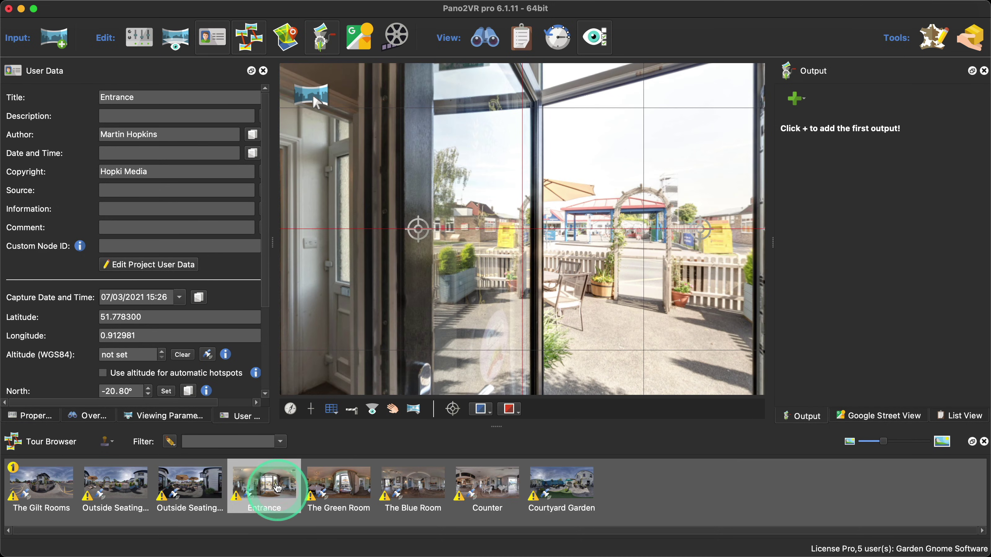
left_click(226, 110)
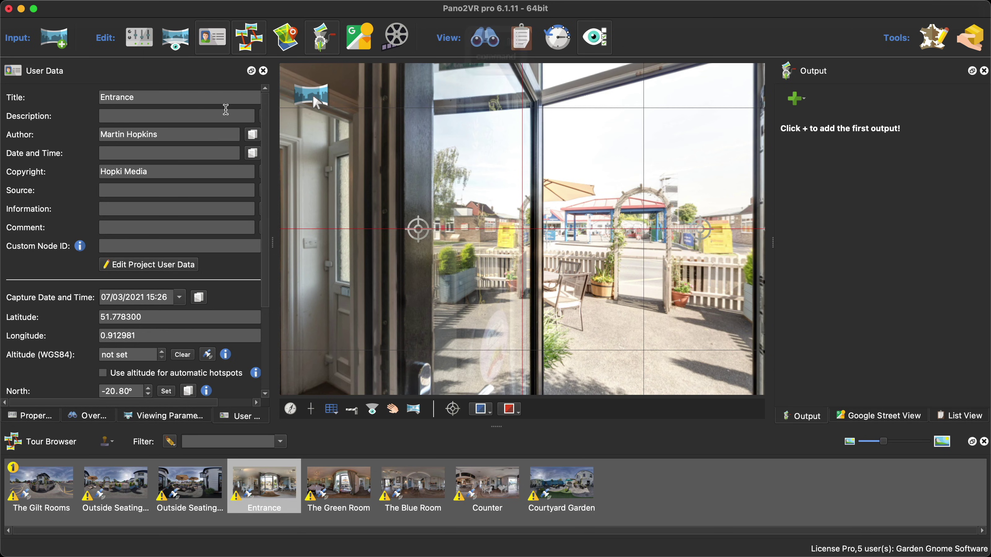
Step forward through the nodes from Entrance to Counter and back again, checking each one's User Data.
key("super+bracketright")
key("super+bracketright")
key("super+bracketright")
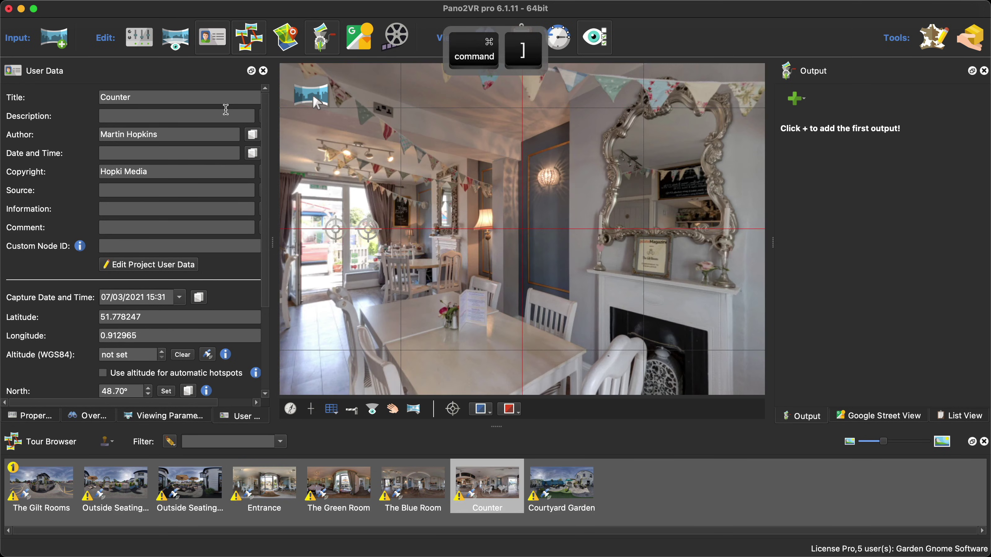
key("super+bracketleft")
key("super+bracketleft")
key("super+bracketleft")
left_click(221, 107)
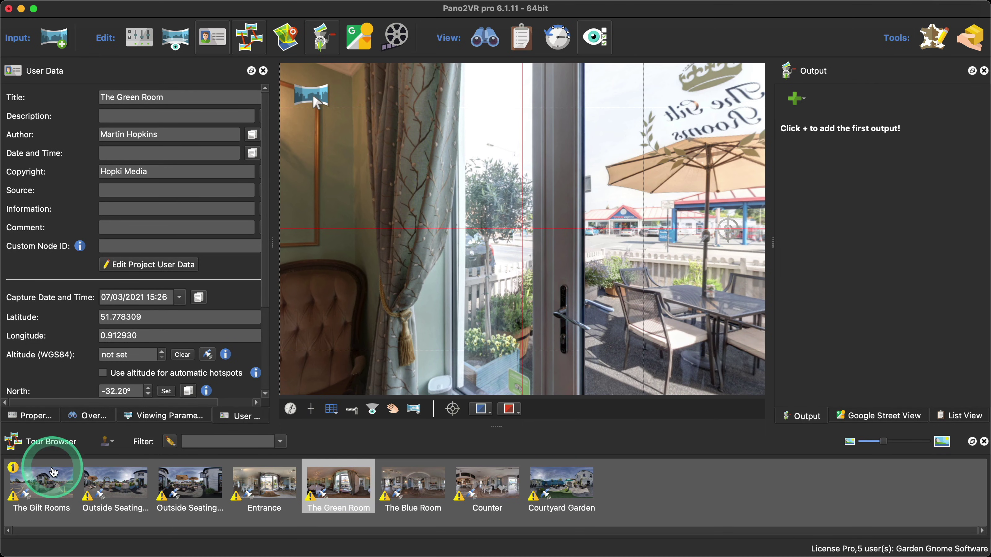
Show the Tour Map for The Gilt Rooms node and move its floating panel clear of the Tour Browser.
left_click(54, 472)
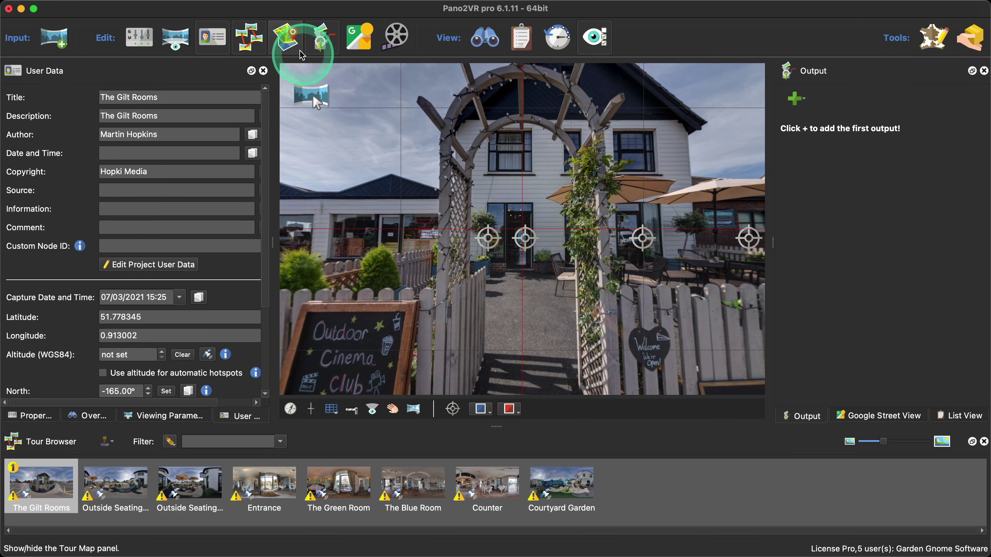
left_click(294, 42)
left_click_drag(389, 66, 419, 36)
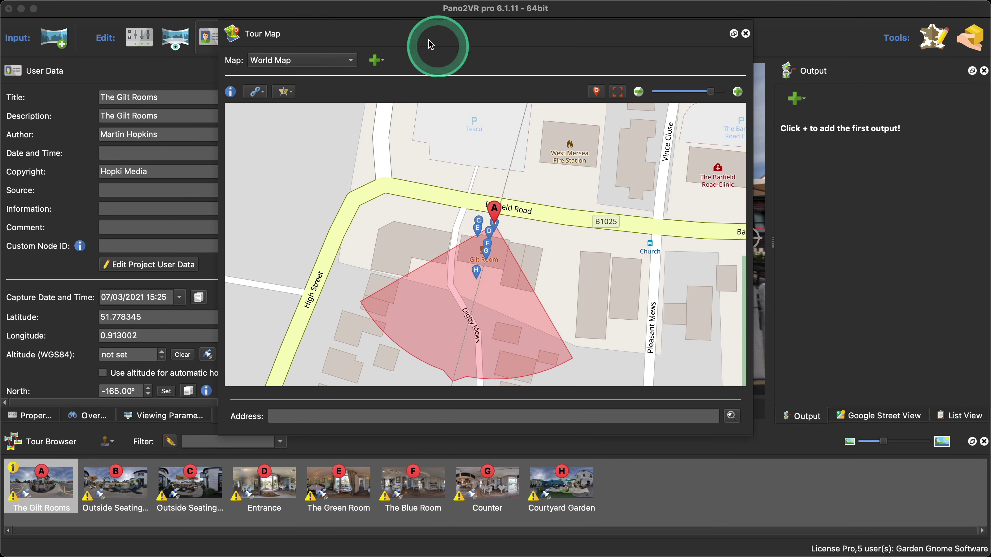
left_click_drag(422, 35, 414, 15)
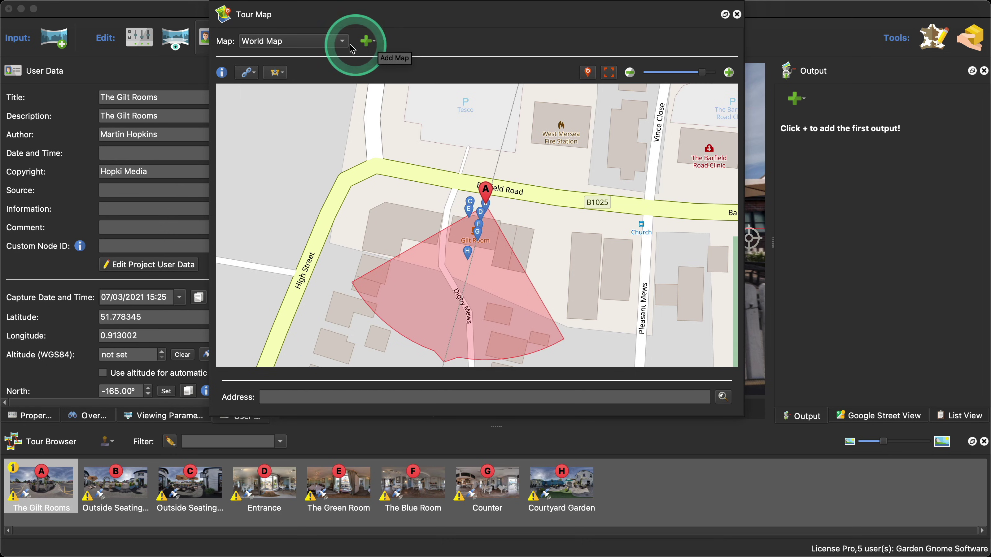
Switch the tour map to Google Maps - Roadmap and zoom in on the node markers around The Gilt Rooms.
left_click(338, 44)
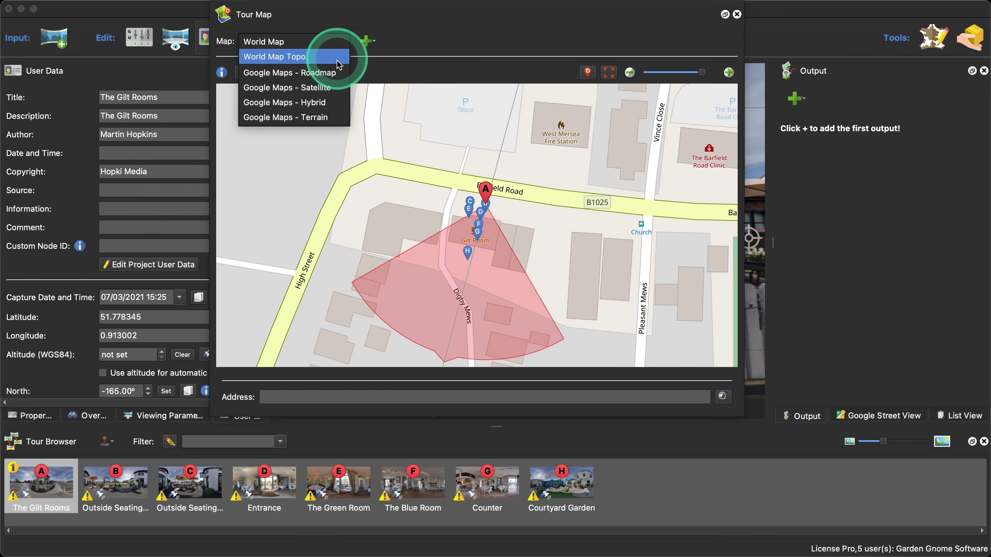
left_click(337, 74)
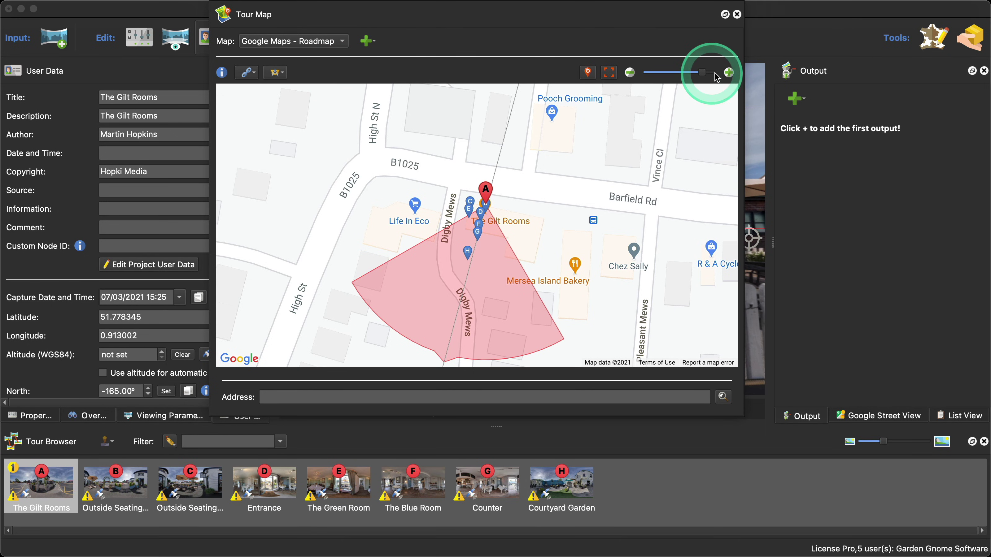
left_click(729, 72)
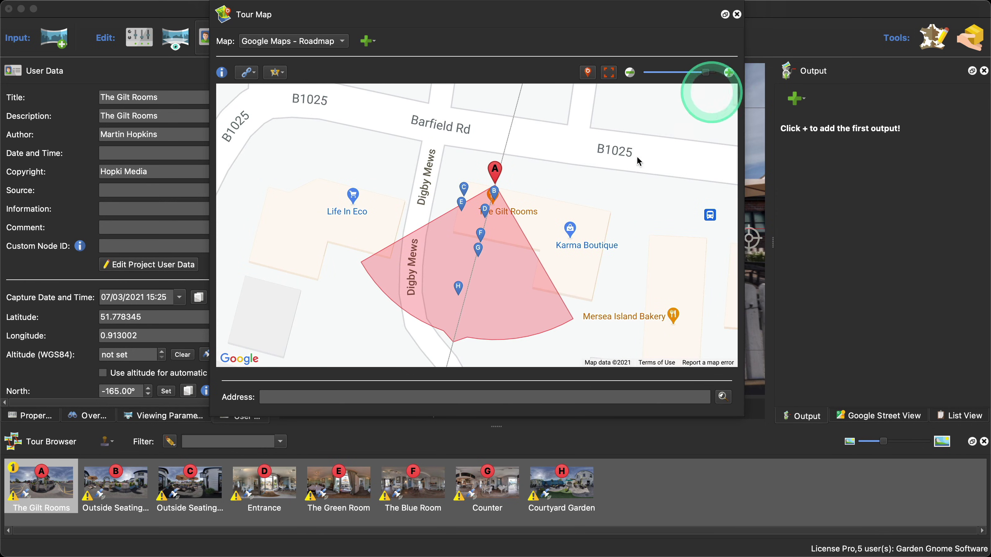
mouse_move(570, 200)
left_mouse_down()
mouse_move(580, 181)
mouse_move(574, 193)
left_mouse_up()
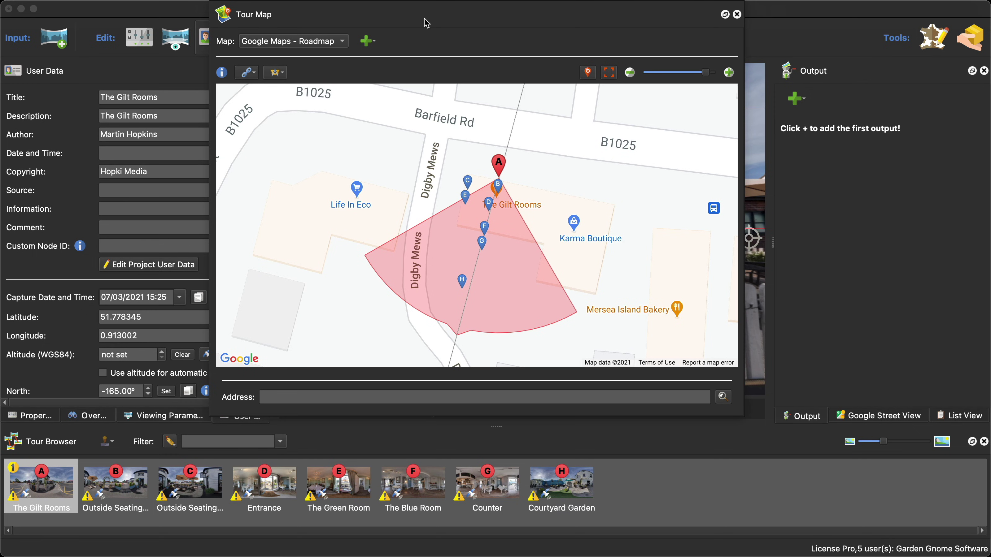
Dock the Tour Map with the Output panel and give it more room by closing the Properties, Overview, Viewing Parameters and User Data panels.
left_click_drag(425, 20, 630, 231)
left_click(264, 70)
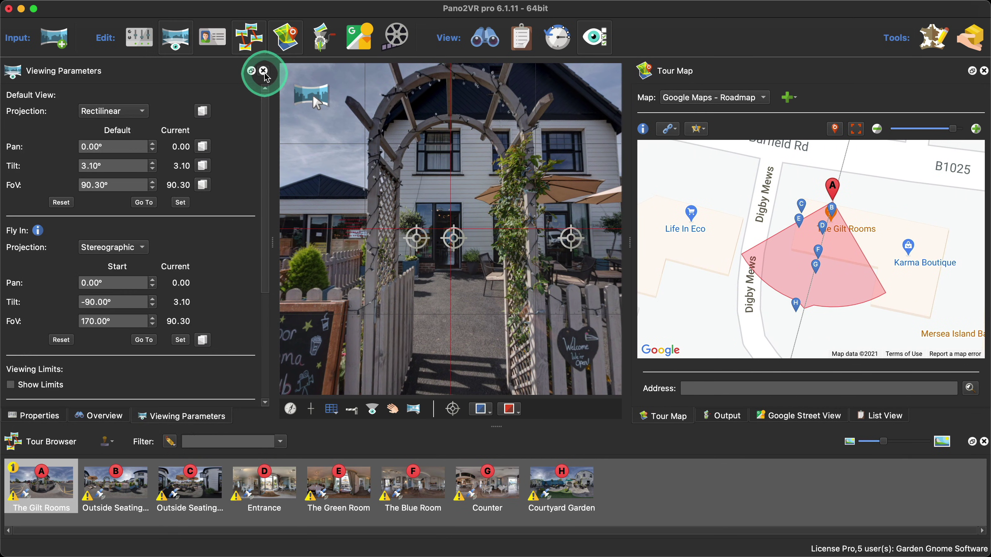
left_click(263, 70)
left_click(264, 71)
left_click(264, 70)
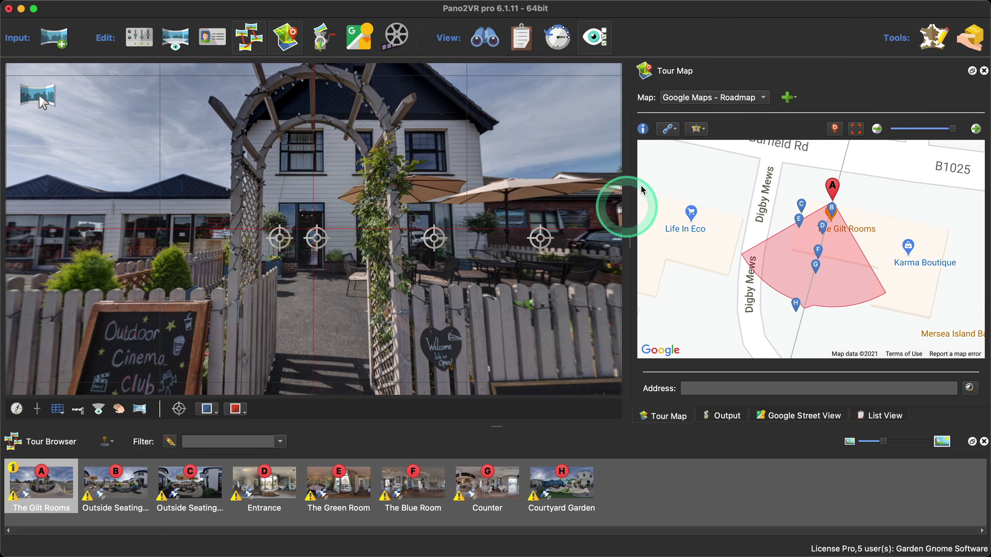
left_click_drag(628, 247, 523, 238)
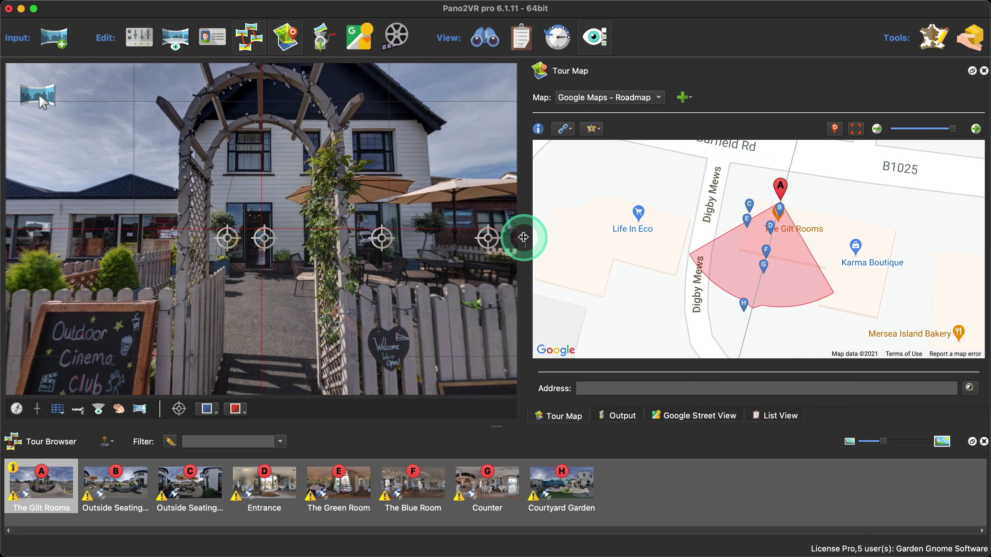
Compare The Gilt Rooms panorama with its viewing cone on the map and adjust its north direction to match the building entrance.
mouse_move(294, 184)
left_mouse_down()
mouse_move(303, 186)
mouse_move(272, 184)
mouse_move(303, 189)
left_mouse_up()
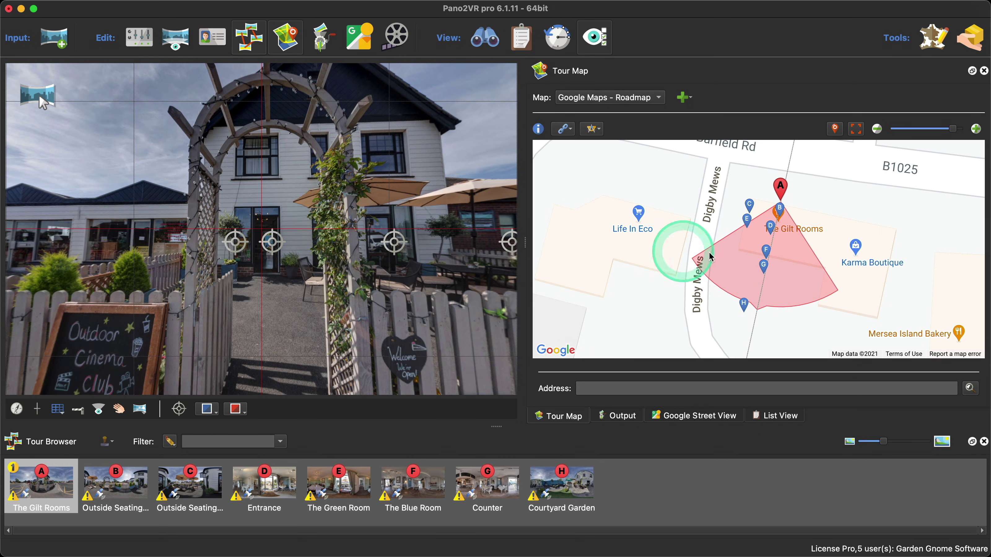
mouse_move(299, 151)
left_mouse_down()
mouse_move(277, 146)
mouse_move(300, 136)
left_mouse_up()
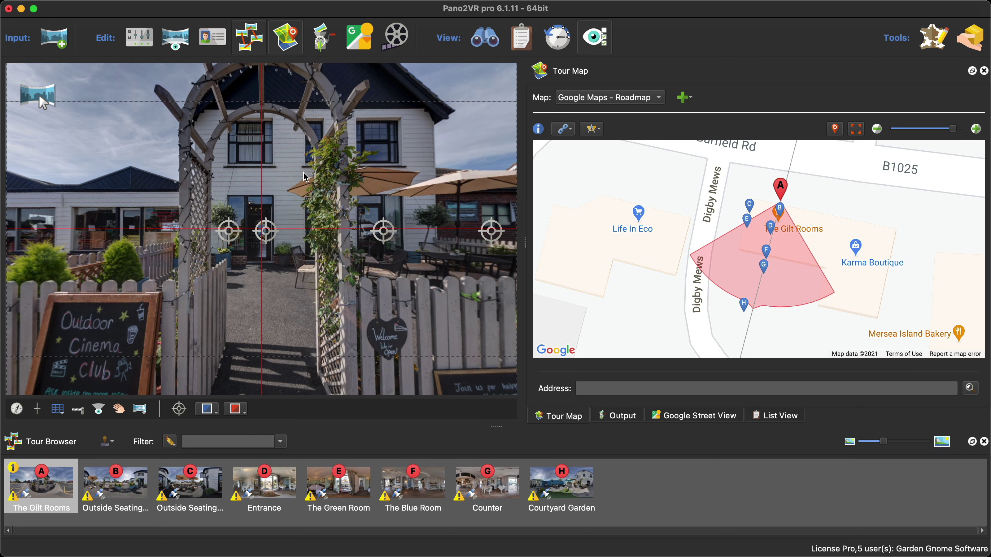
scroll(302, 178, "up", 4)
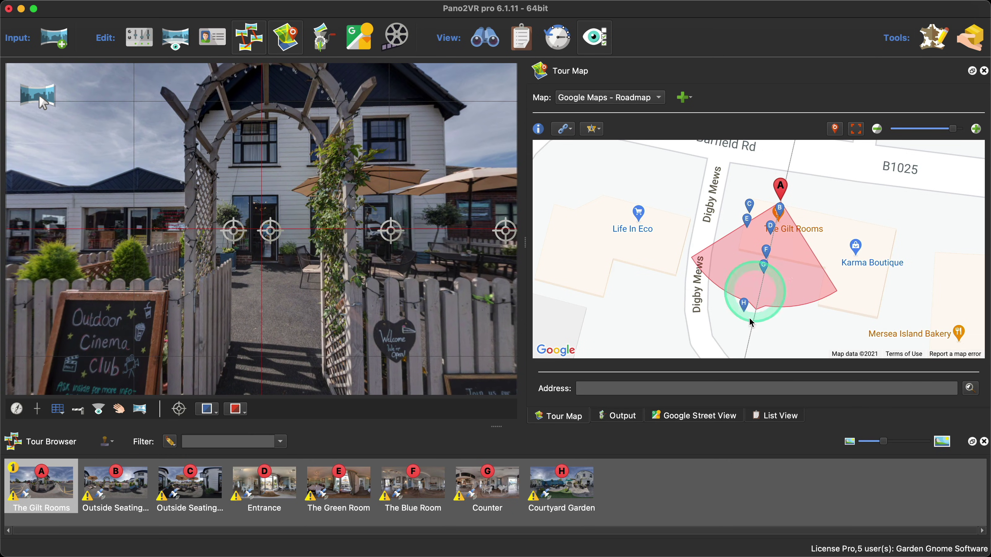
left_click_drag(256, 169, 256, 172)
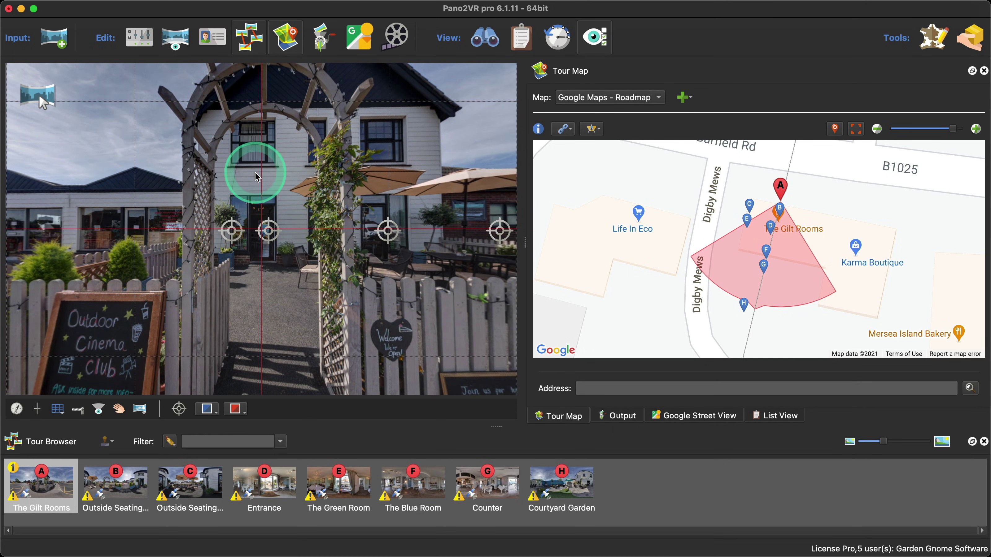
key("n")
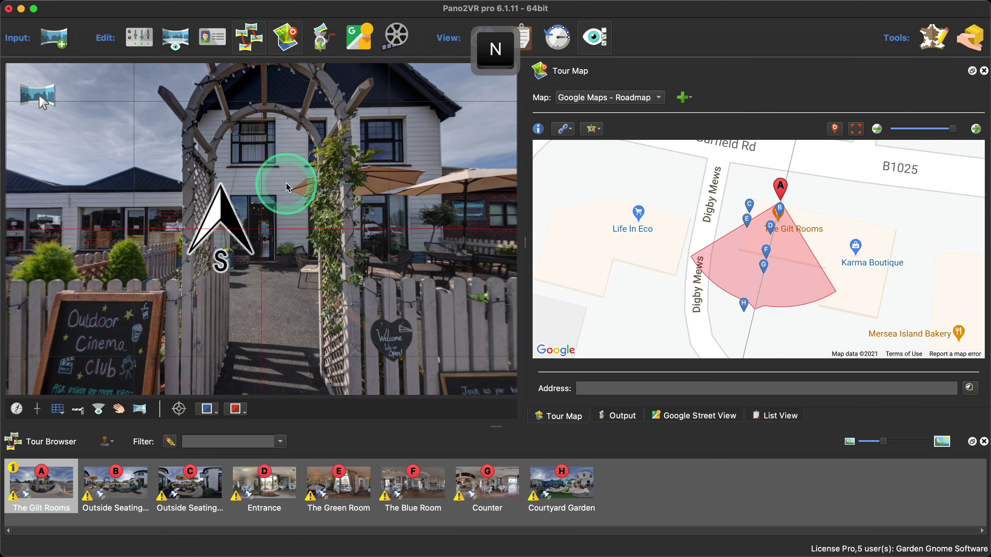
mouse_move(301, 187)
left_mouse_down()
mouse_move(327, 187)
mouse_move(283, 187)
mouse_move(294, 187)
left_mouse_up()
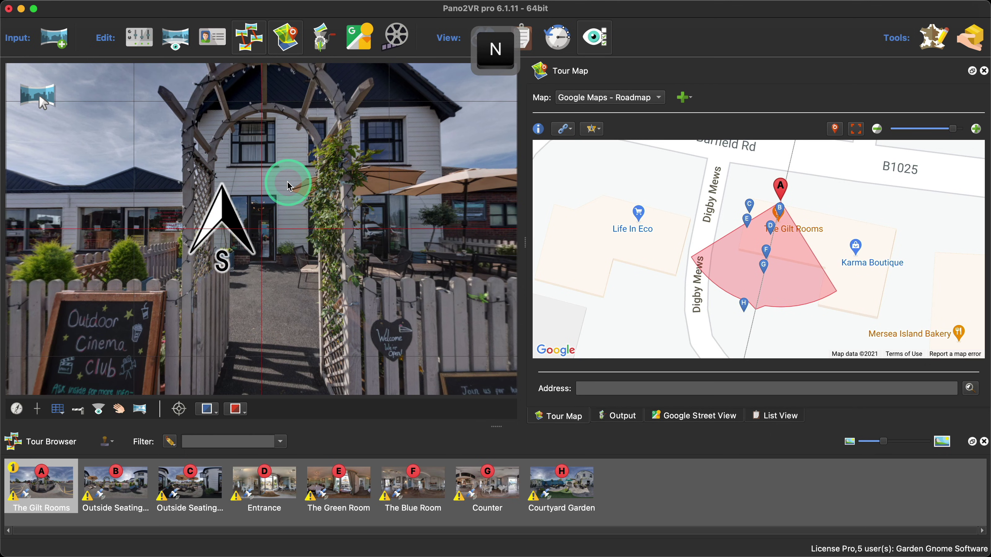
mouse_move(292, 187)
left_mouse_down()
mouse_move(321, 195)
mouse_move(320, 205)
mouse_move(320, 195)
left_mouse_up()
key("n")
Turn the Outside Seating One panorama towards the entrance door and adjust its north direction to match the map.
left_click(115, 503)
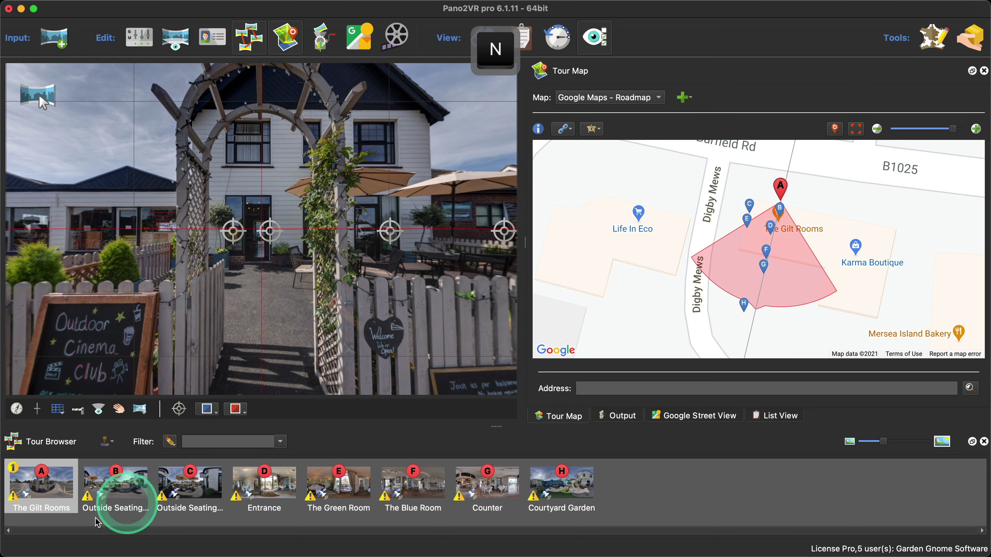
mouse_move(400, 217)
left_mouse_down()
mouse_move(426, 170)
mouse_move(299, 221)
mouse_move(359, 214)
mouse_move(181, 231)
mouse_move(370, 244)
mouse_move(321, 221)
left_mouse_up()
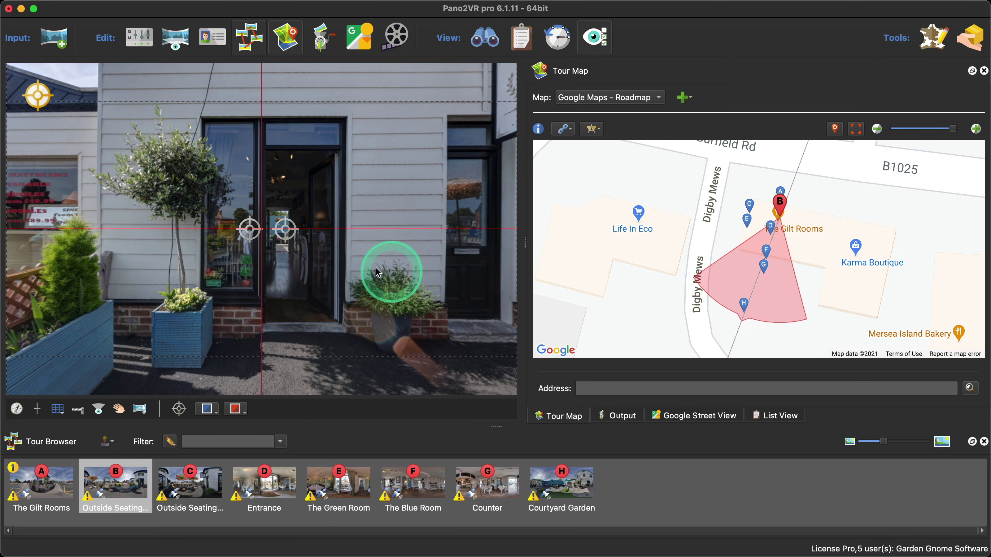
key("n")
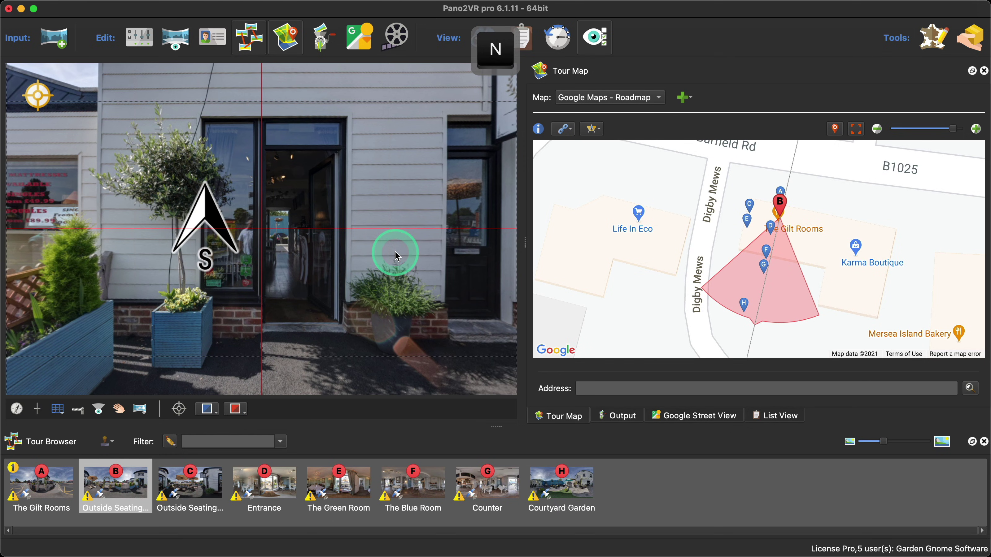
Turn the Outside Seating Two panorama towards the building and adjust its north direction to match the map.
left_click(186, 486)
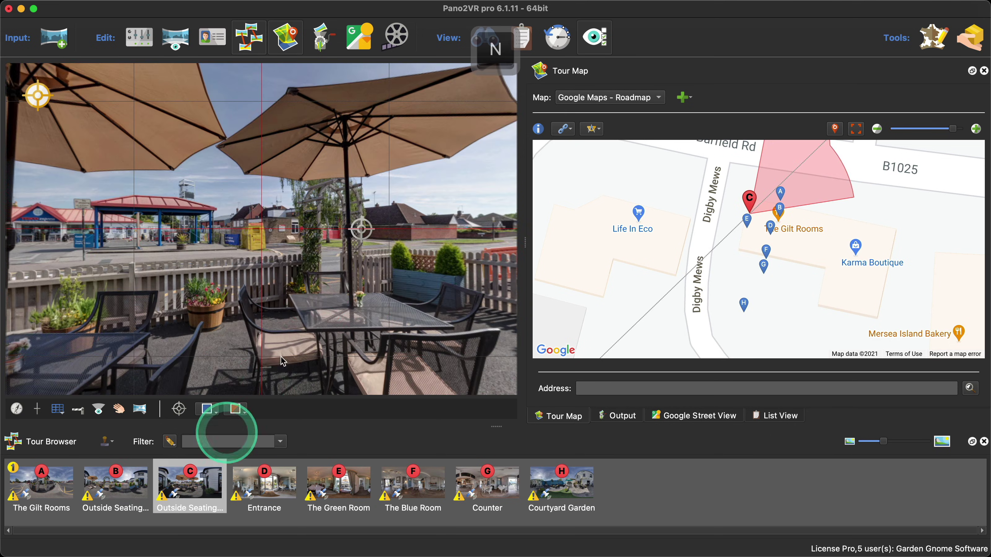
left_click_drag(199, 287, 324, 309)
key("n")
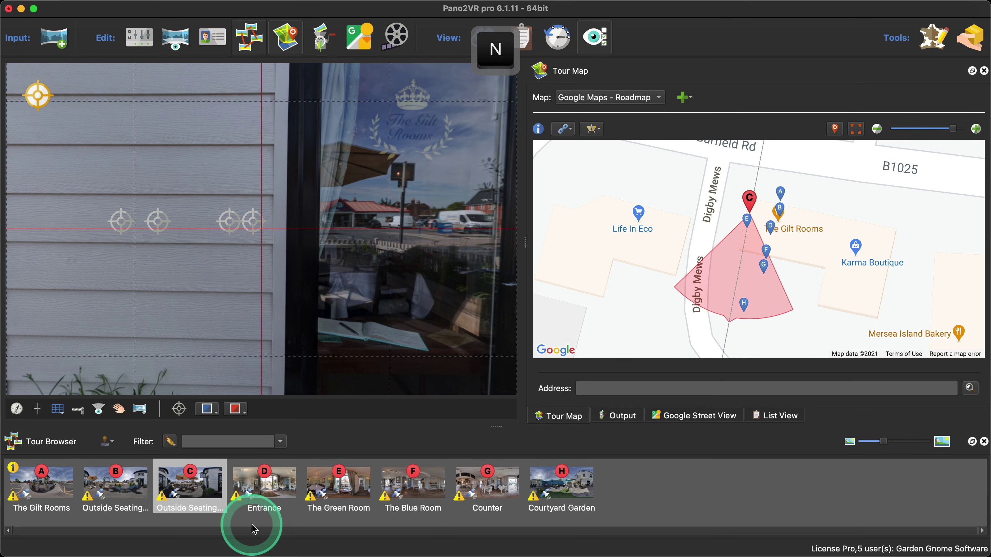
Face the Entrance panorama down the room towards the rear doorway and adjust its north direction to match the map.
left_click(261, 482)
left_click_drag(357, 308, 266, 298)
left_click_drag(254, 294, 245, 293)
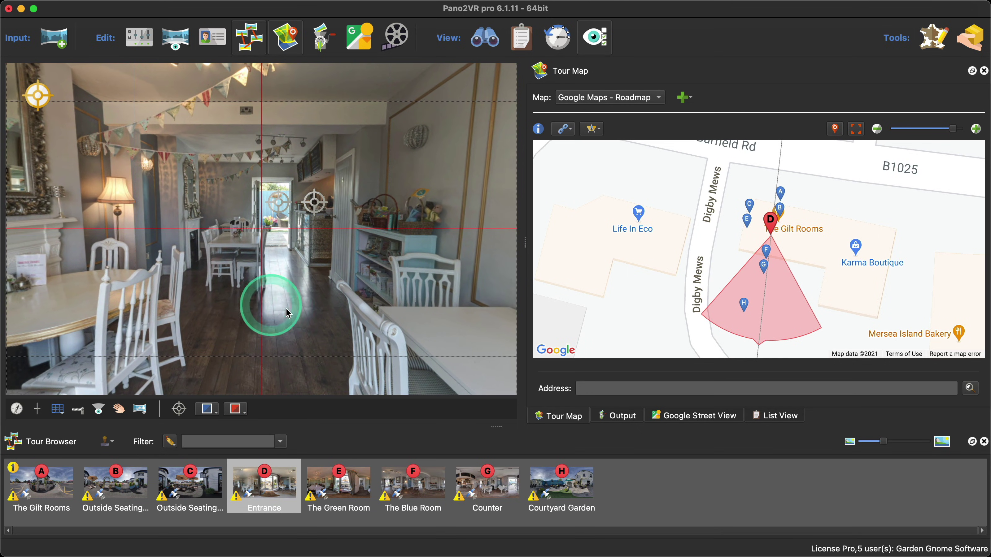
key("n")
left_click_drag(344, 315, 279, 337)
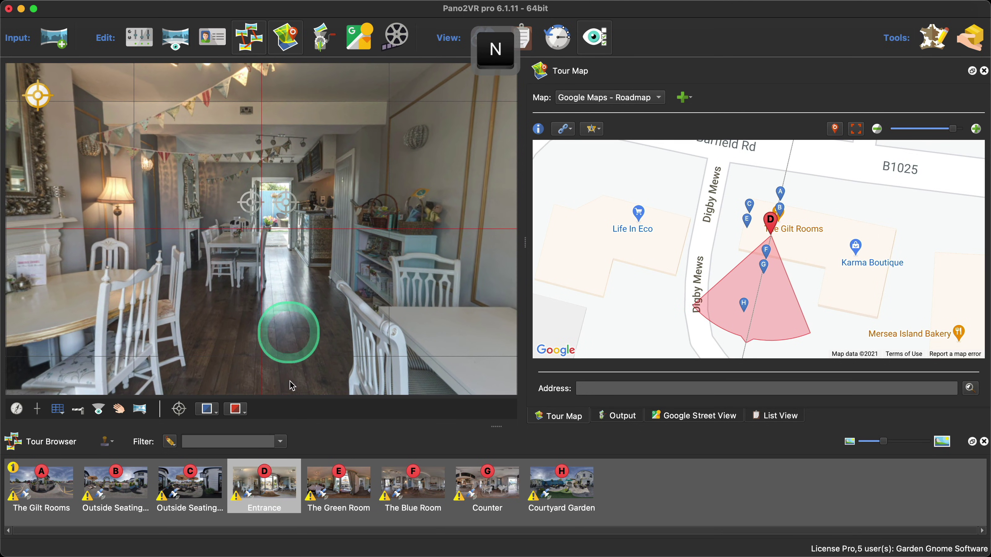
Face The Green Room panorama along the long dining table and adjust its north direction to match the map.
left_click(323, 494)
left_click_drag(312, 291, 292, 289)
key("n")
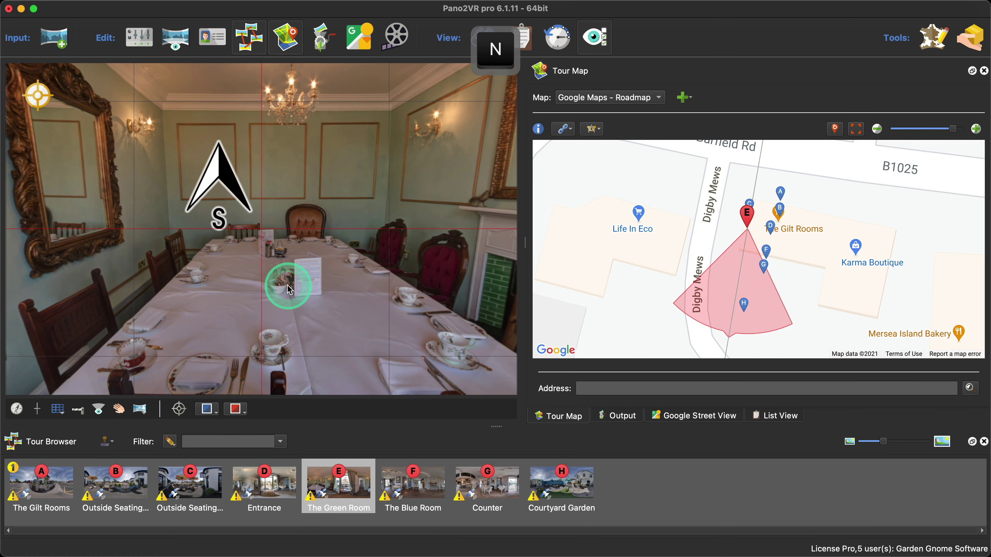
Face The Blue Room panorama towards the counter and rear doorway and adjust its north direction to match the map.
left_click(413, 484)
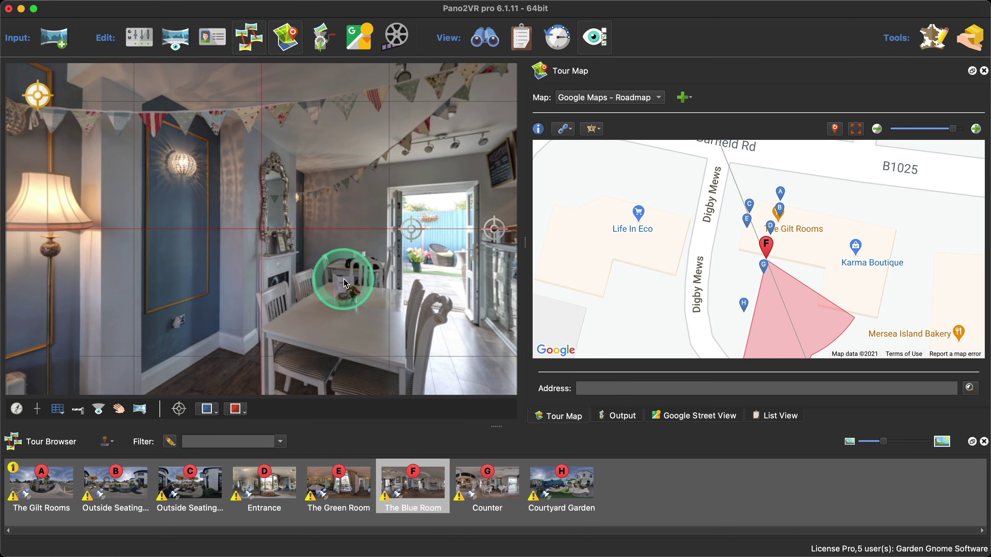
mouse_move(336, 289)
left_mouse_down()
mouse_move(255, 290)
mouse_move(305, 303)
mouse_move(293, 234)
mouse_move(300, 244)
left_mouse_up()
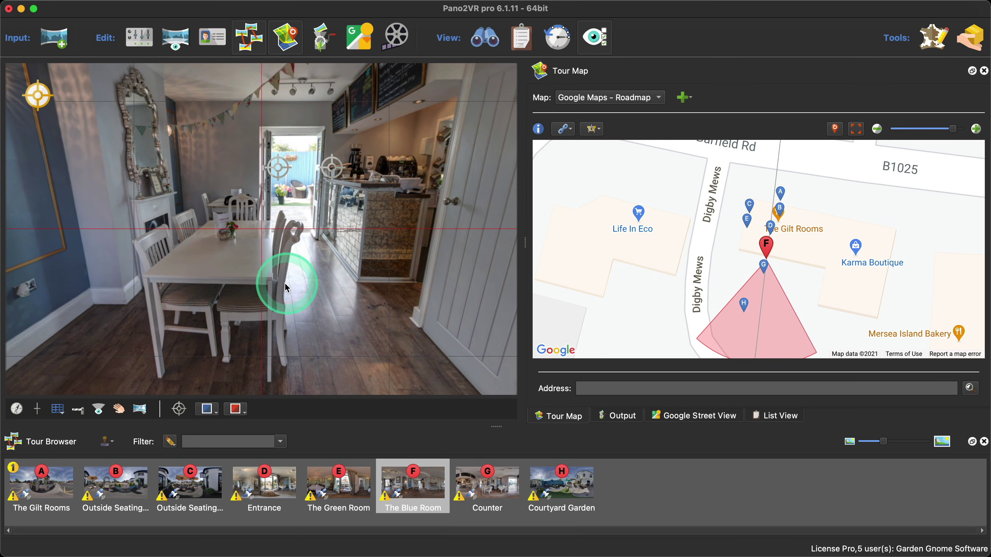
key("n")
mouse_move(281, 288)
left_mouse_down()
mouse_move(260, 288)
mouse_move(321, 409)
left_mouse_up()
Face the Counter panorama through the rear doorway to the garden and adjust its north direction to match the map.
left_click(487, 488)
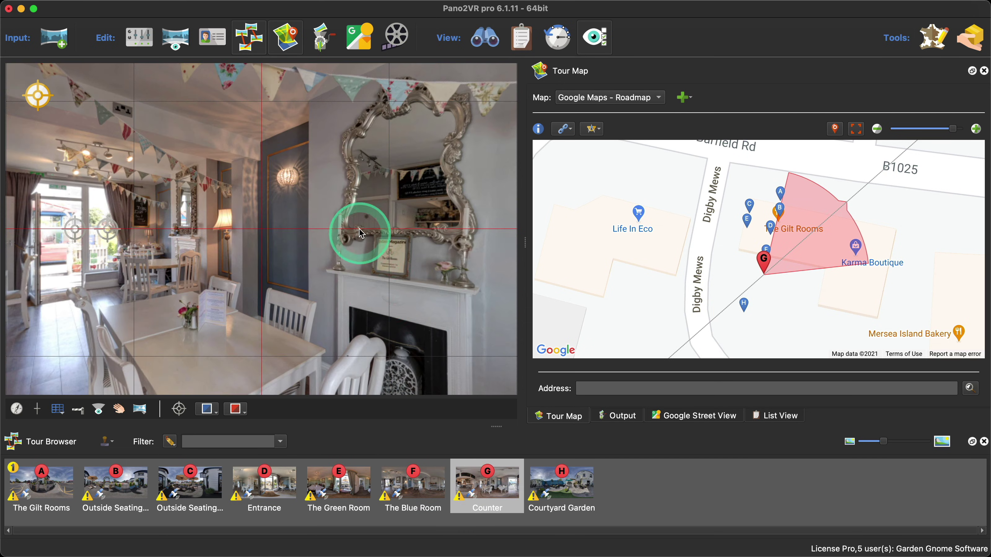
left_click_drag(360, 231, 276, 285)
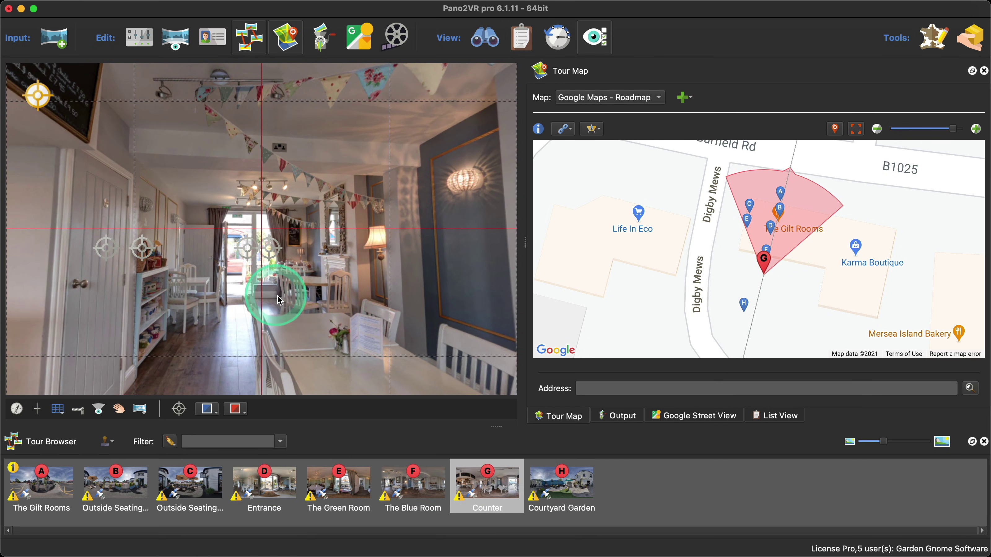
mouse_move(184, 288)
left_mouse_down()
mouse_move(133, 274)
mouse_move(203, 270)
mouse_move(203, 283)
left_mouse_up()
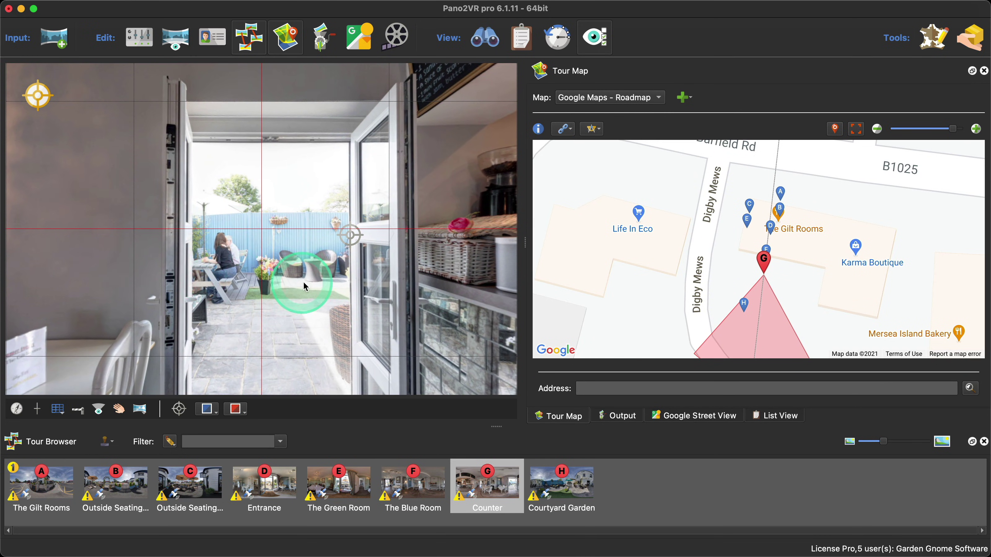
left_click_drag(305, 287, 287, 287)
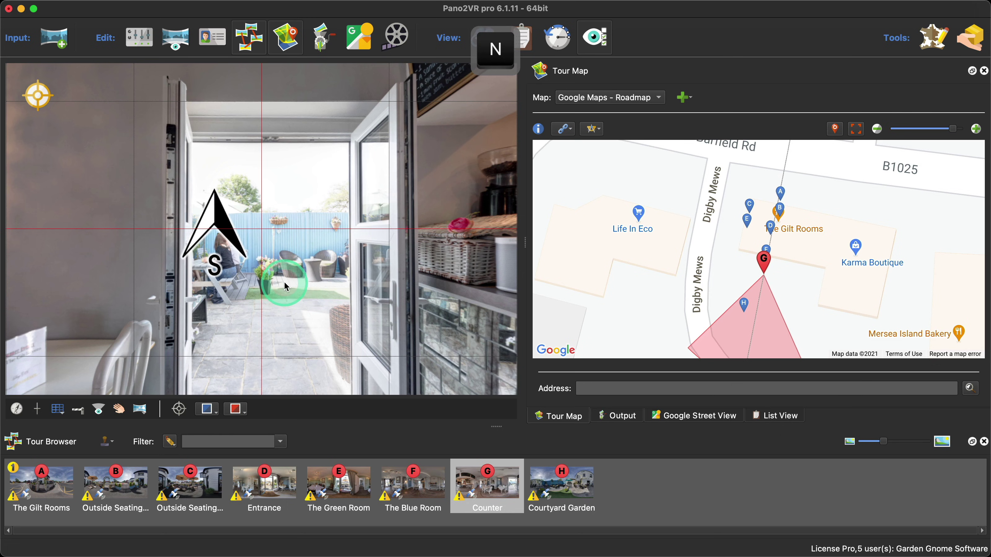
Face the Courtyard Garden panorama towards the building's rear wall and adjust its north direction to match the map.
left_click(561, 484)
left_click_drag(378, 279, 335, 285)
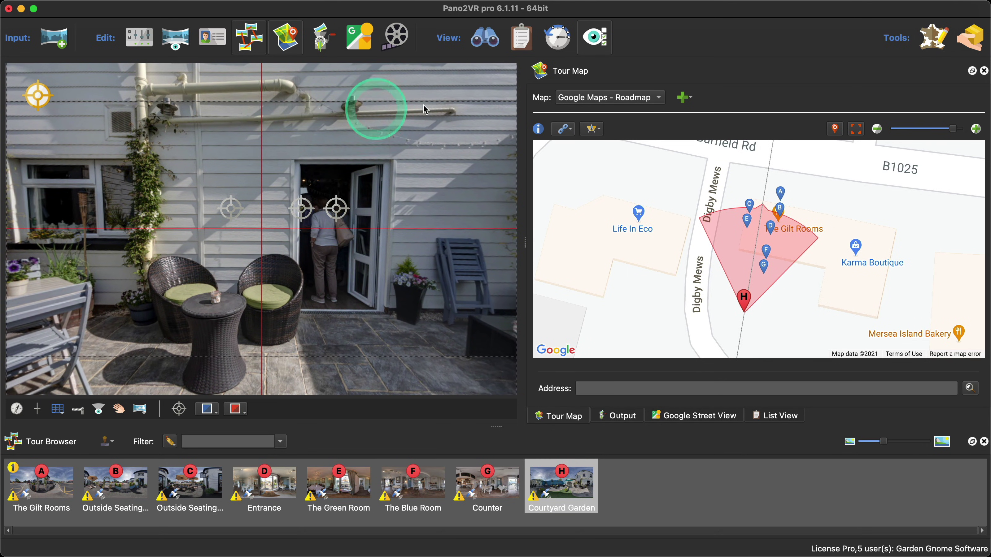
key("n")
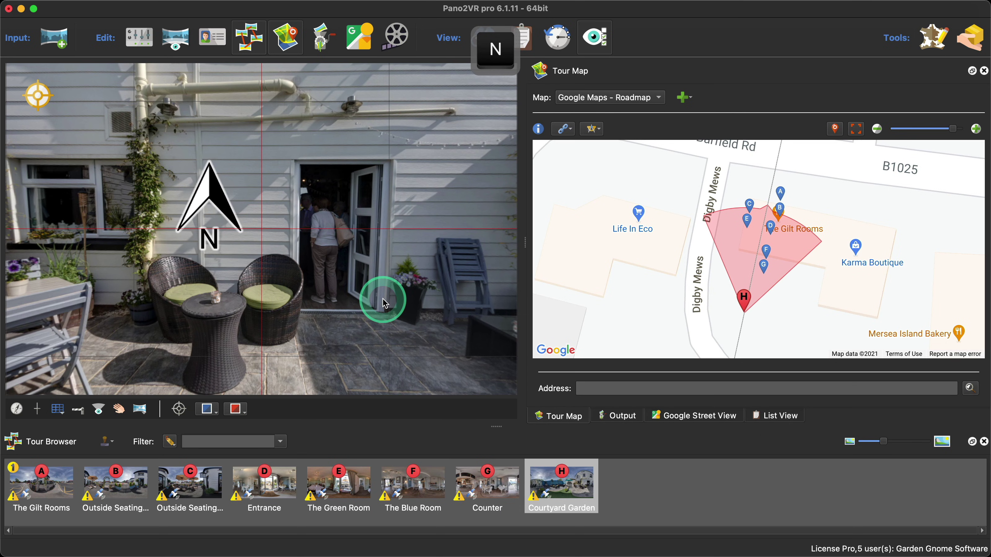
left_click(384, 304)
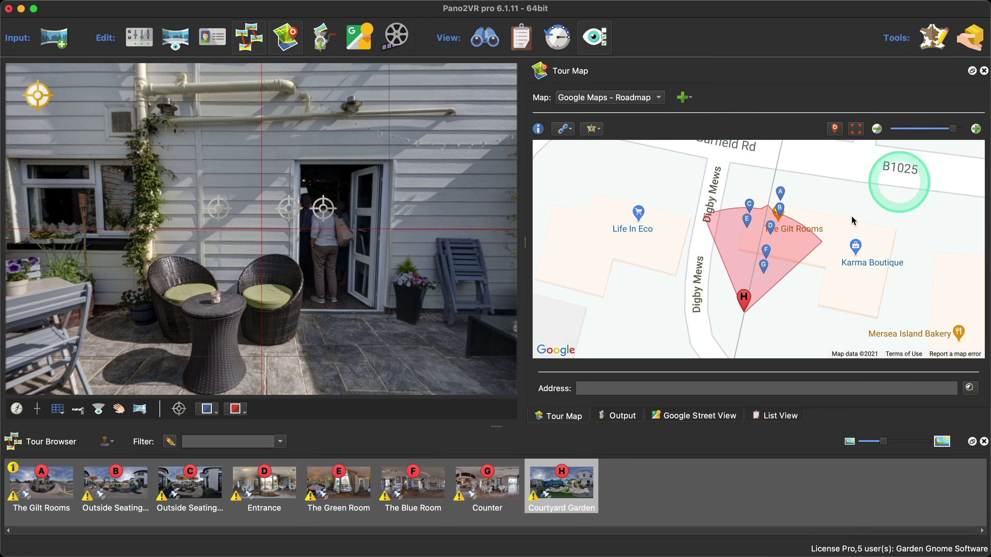
Move The Gilt Rooms node (A) on the map to the edge of the B1025, in front of the building.
left_click_drag(843, 213, 765, 227)
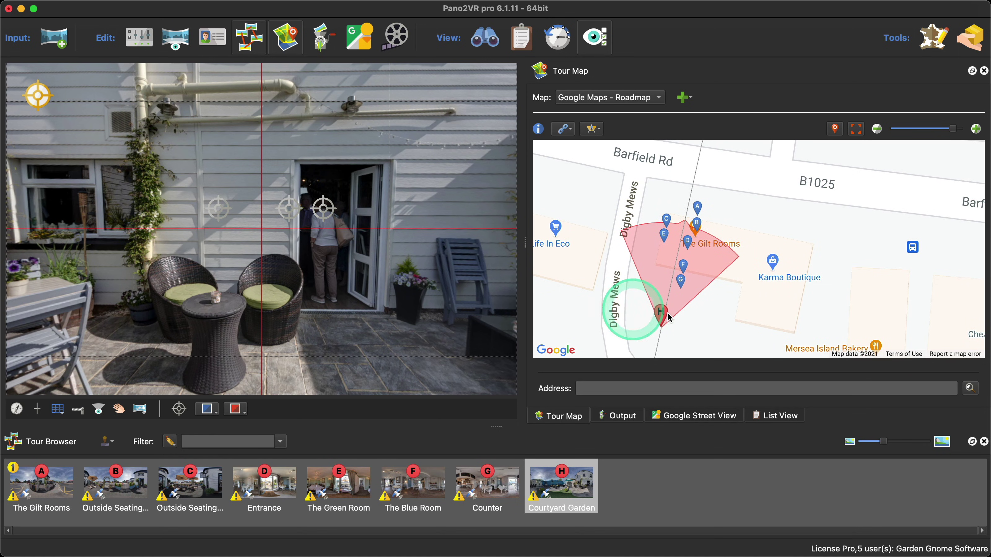
left_click_drag(761, 237, 737, 250)
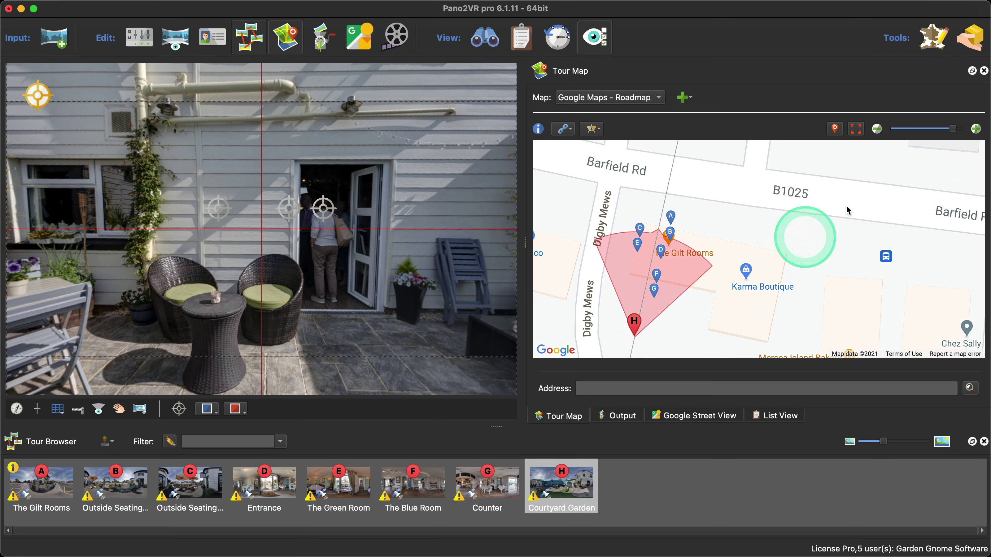
left_click(976, 129)
mouse_move(761, 210)
left_mouse_down()
mouse_move(766, 188)
mouse_move(773, 255)
left_mouse_up()
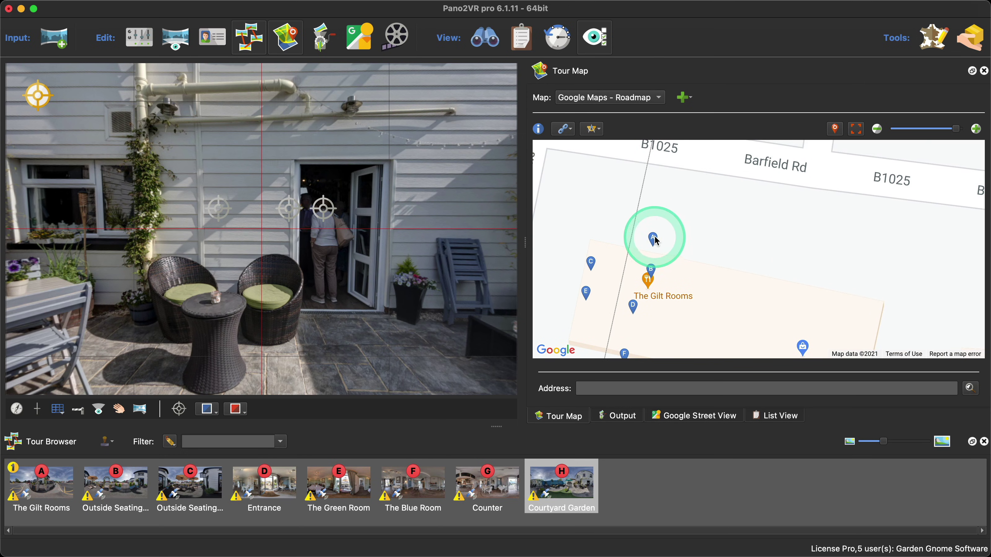
left_click(653, 236)
mouse_move(651, 233)
left_mouse_down()
mouse_move(663, 182)
mouse_move(683, 171)
left_mouse_up()
mouse_move(683, 178)
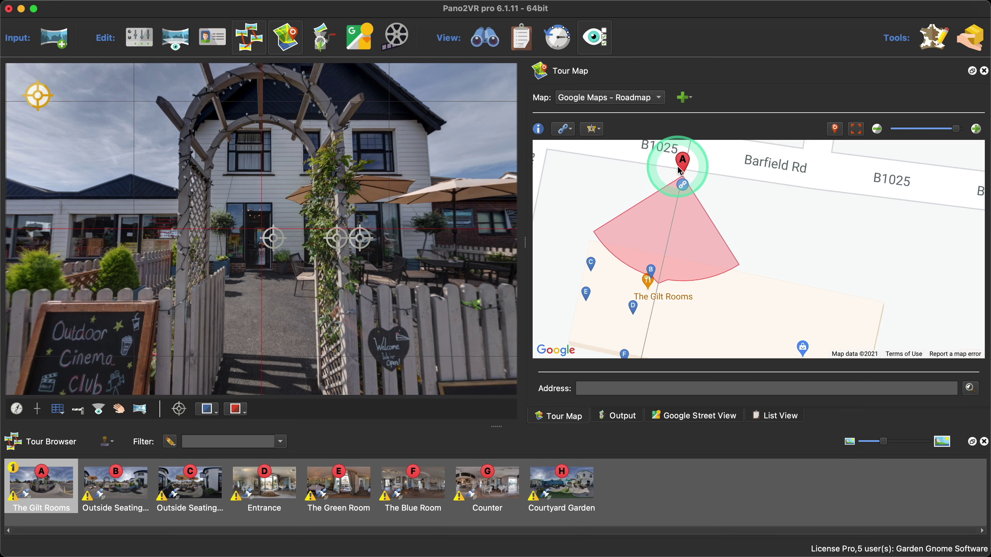
left_click_drag(683, 169, 681, 173)
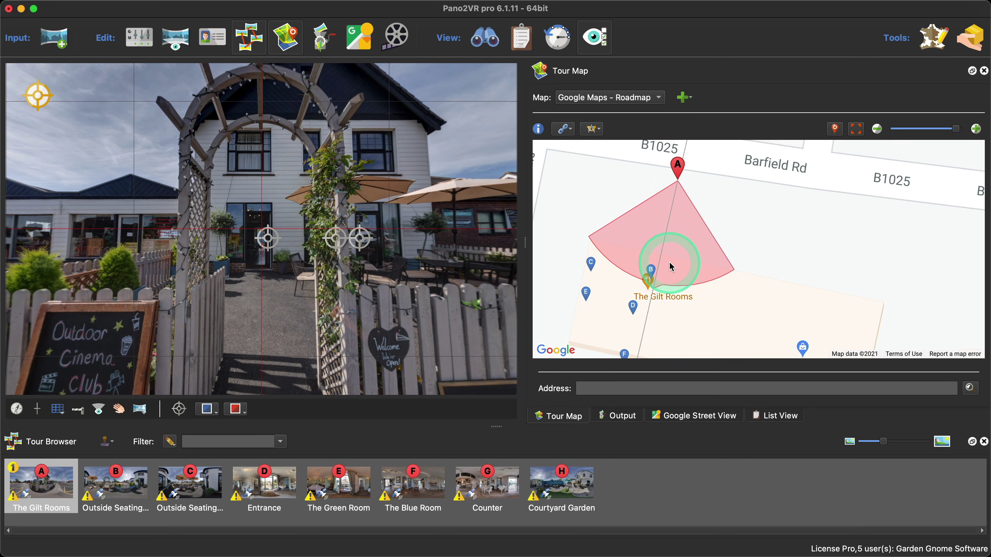
Move both Outside Seating nodes (B, C) to the area before the building, and Entrance (D) and The Green Room (E) towards its front.
left_click_drag(652, 270, 669, 211)
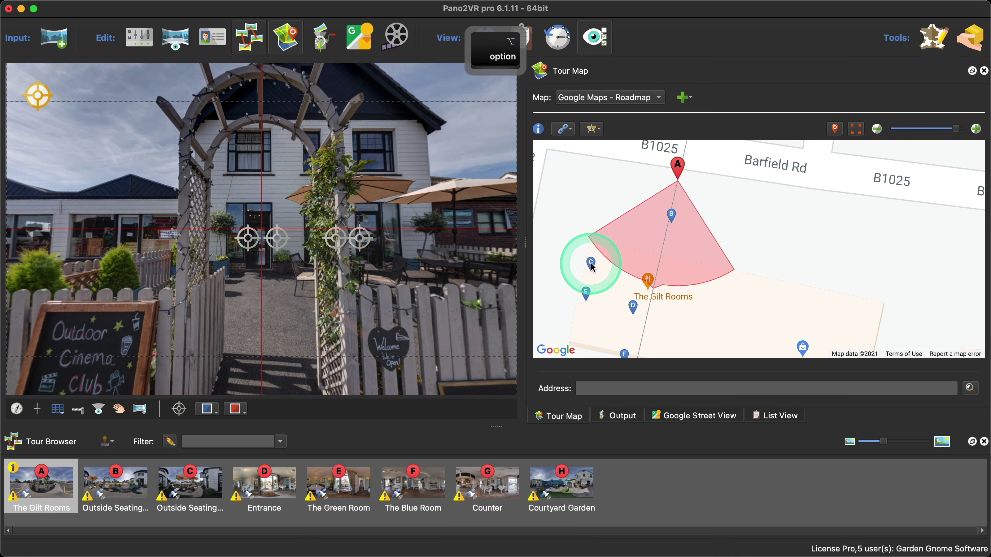
left_click_drag(593, 267, 610, 222)
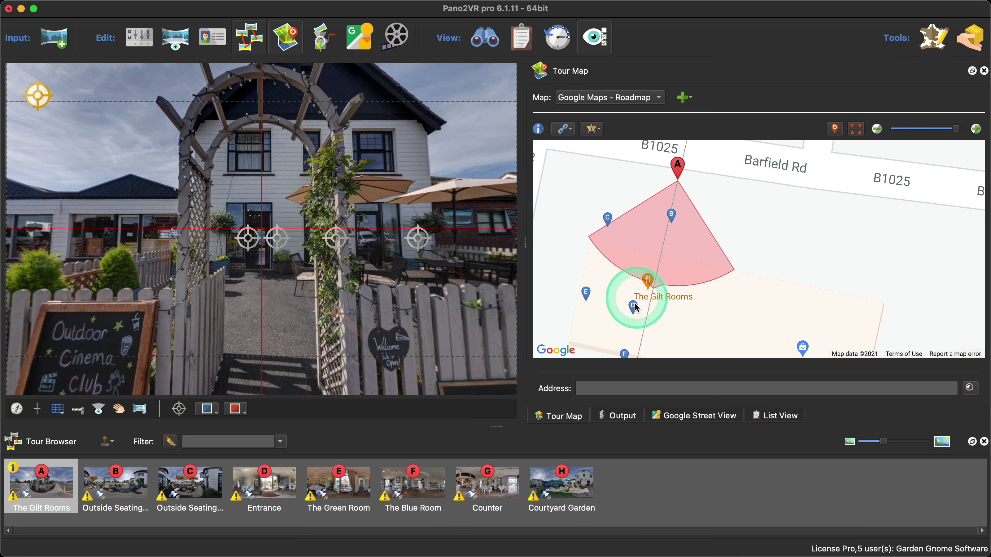
left_click_drag(634, 310, 690, 266)
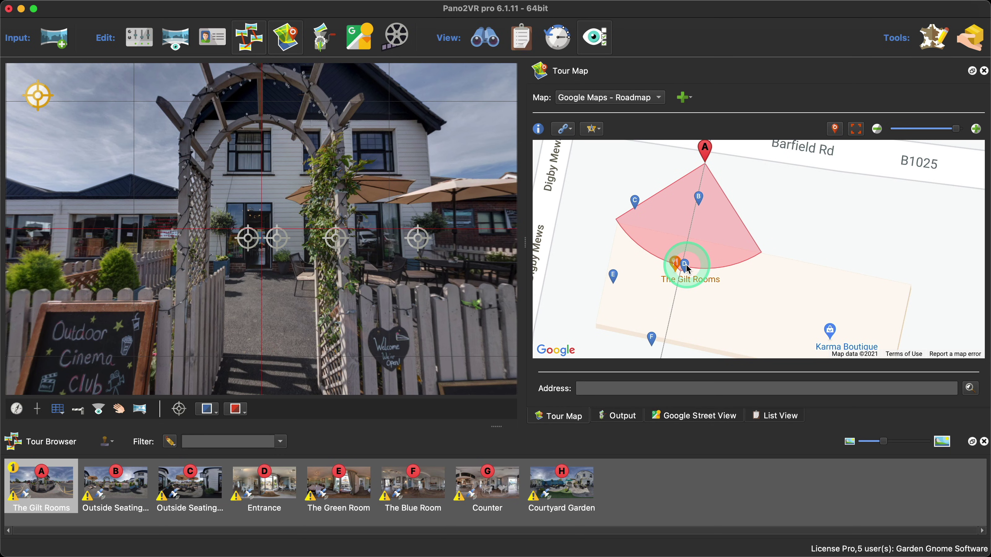
left_click_drag(614, 276, 631, 247)
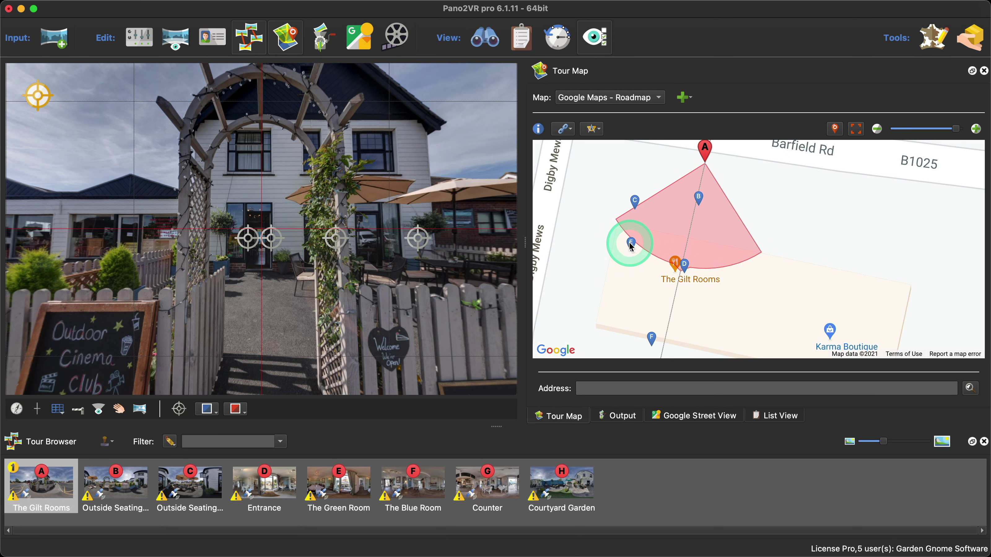
Move The Blue Room (F) and Counter (G) nodes inside the building and Courtyard Garden (H) just behind it.
left_click(652, 336)
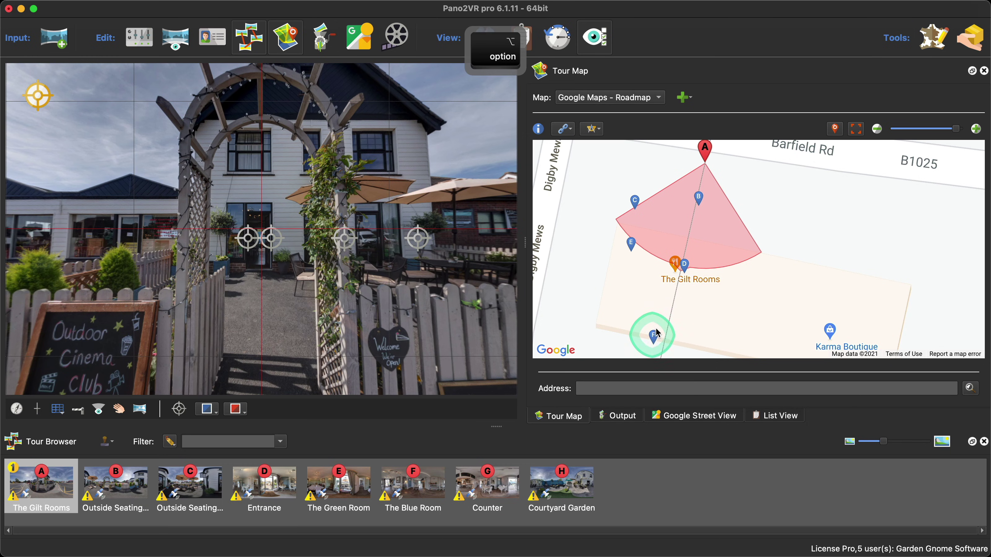
mouse_move(652, 336)
left_mouse_down()
mouse_move(679, 297)
mouse_move(650, 302)
mouse_move(674, 252)
left_mouse_up()
scroll(679, 297, "down", 4)
scroll(691, 269, "down", 4)
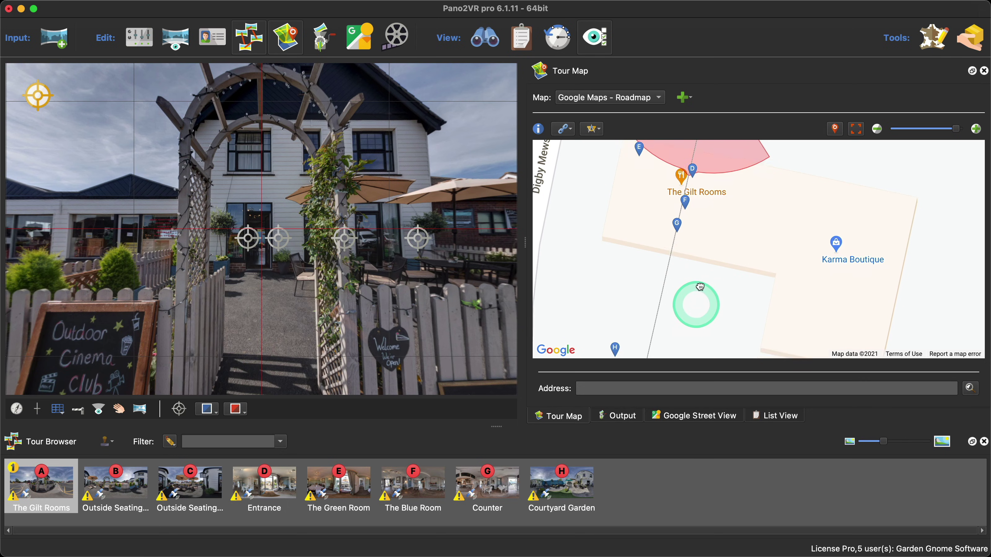
left_click_drag(628, 297, 671, 237)
scroll(698, 248, "up", 4)
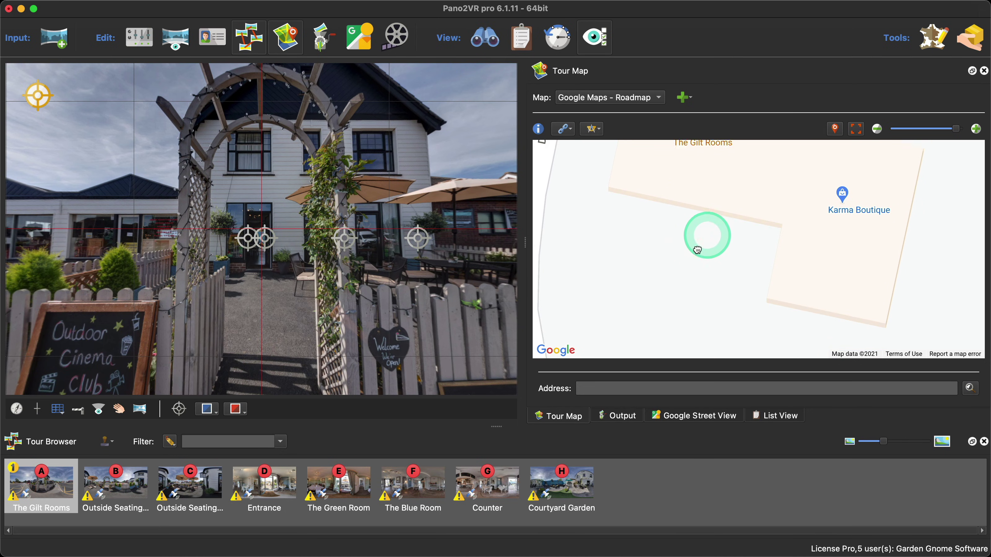
scroll(710, 270, "up", 3)
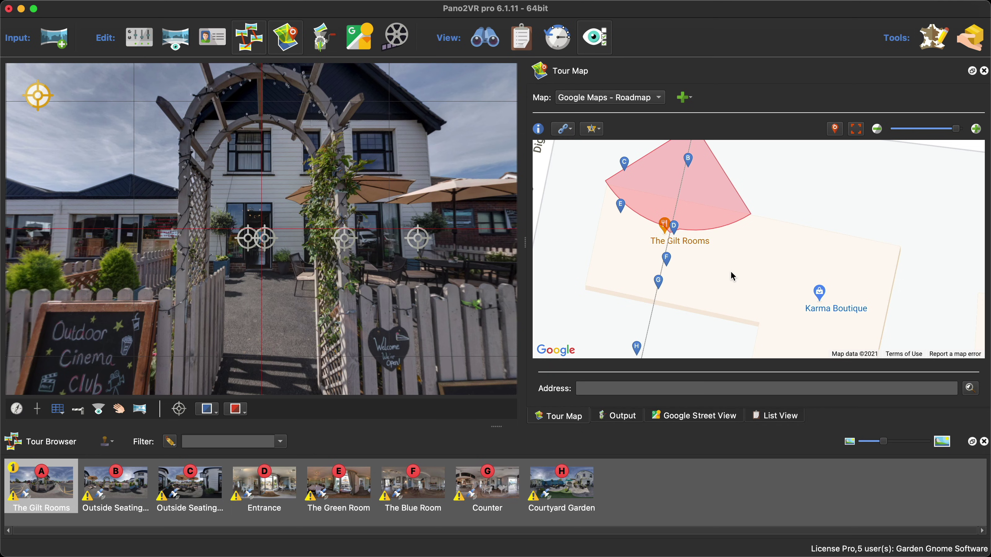
Link the tour nodes automatically using the Automatic Linking Closest Nodes option.
left_click(565, 131)
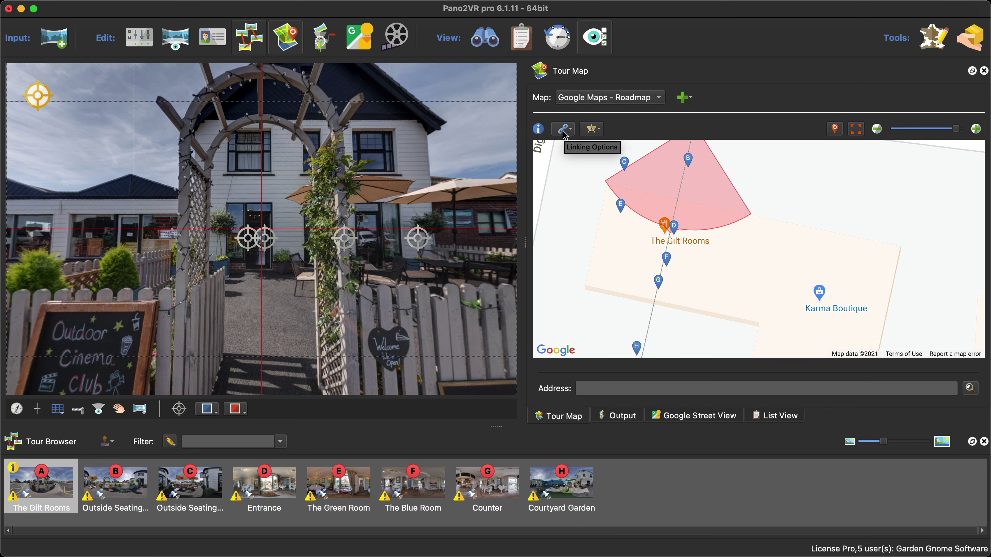
left_click(564, 131)
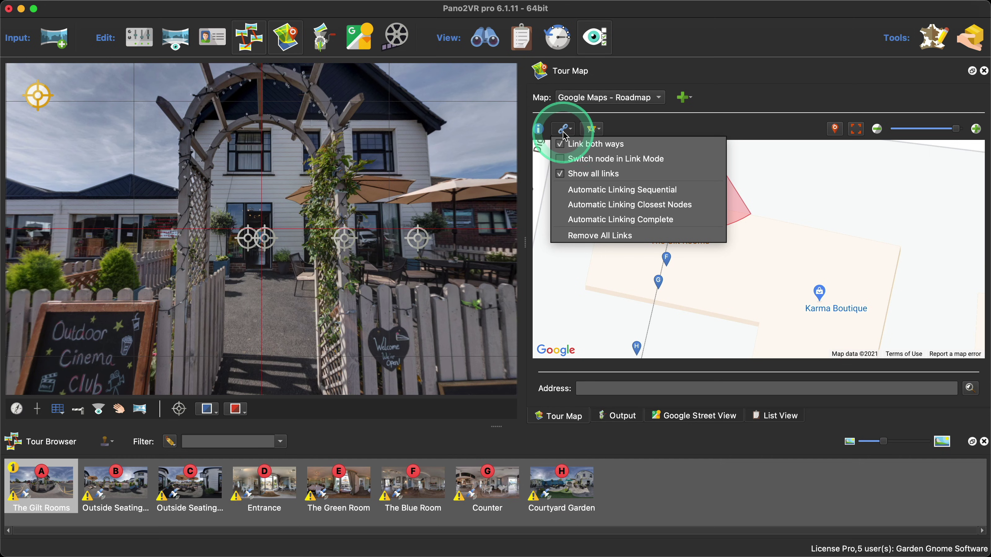
left_click(601, 207)
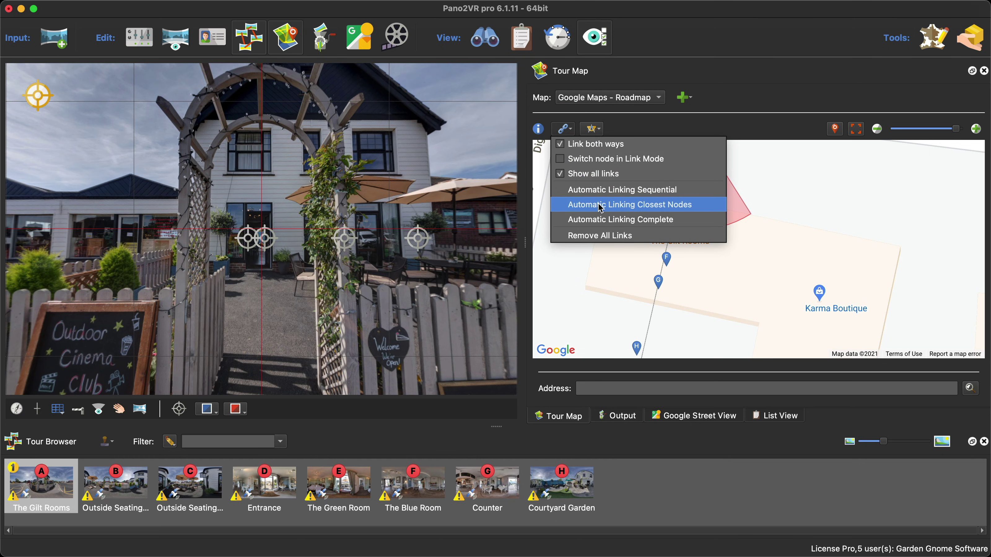
left_click(844, 296)
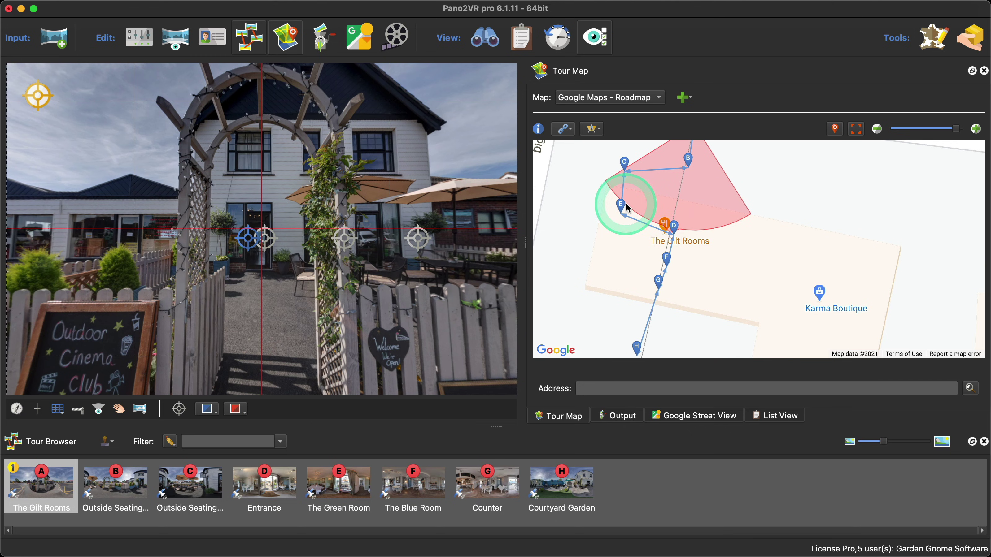
Remove the link between the second Outside Seating node (C) and The Green Room (E) using link mode.
left_click(976, 129)
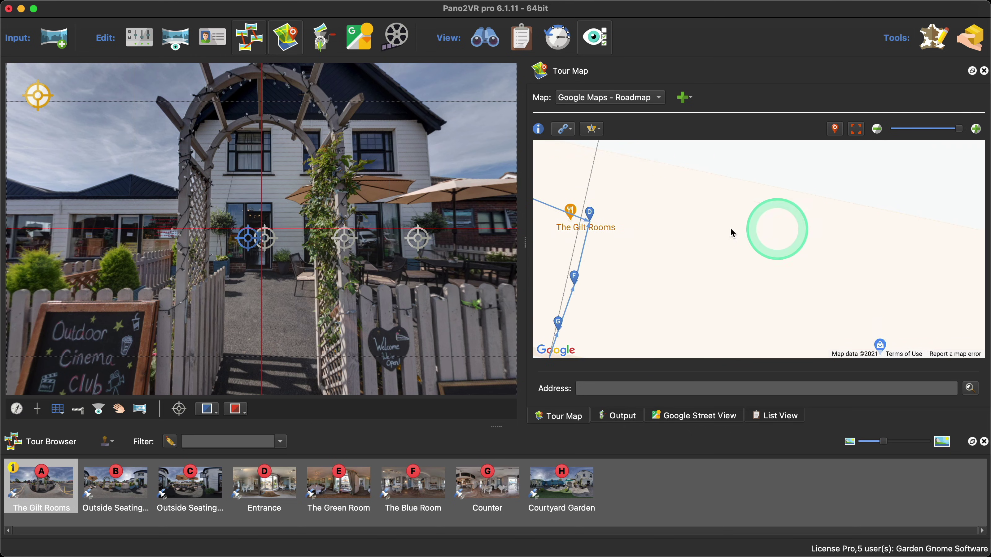
left_click_drag(733, 230, 819, 255)
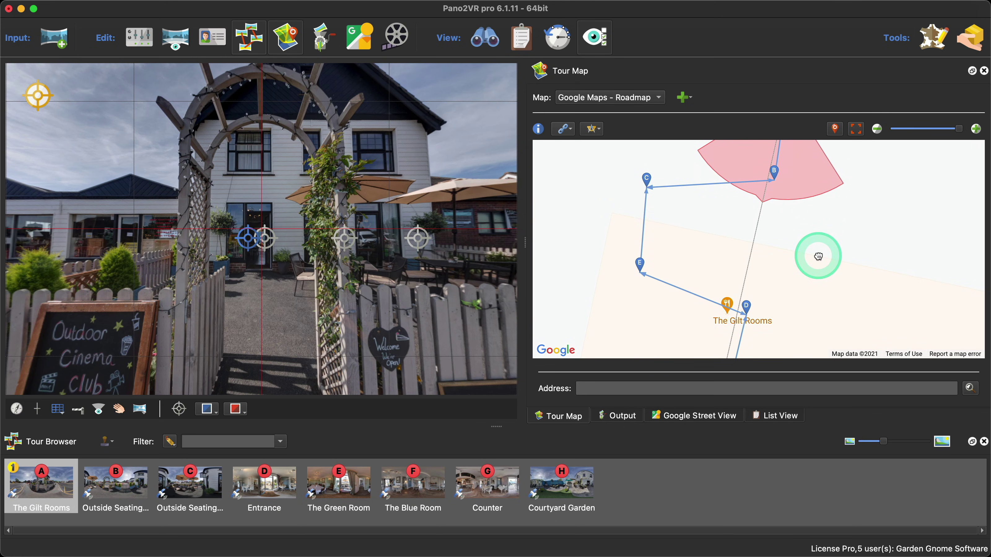
left_click(647, 180)
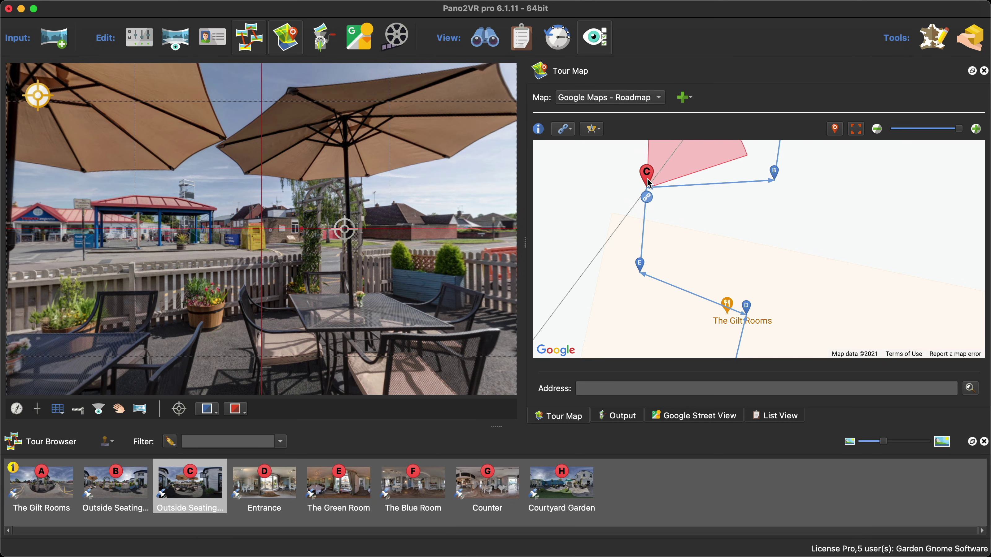
left_click_drag(646, 197, 641, 267)
key("super")
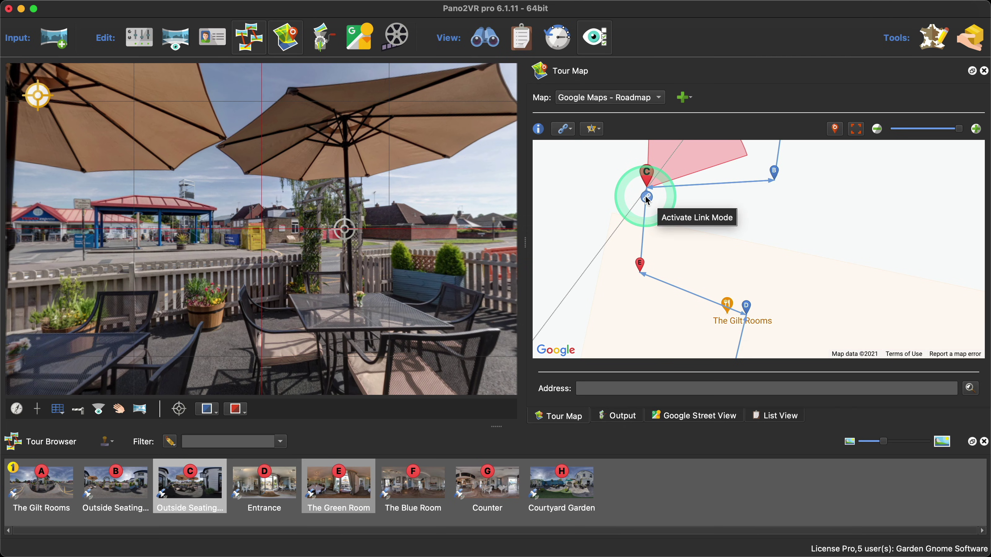
left_click(647, 200)
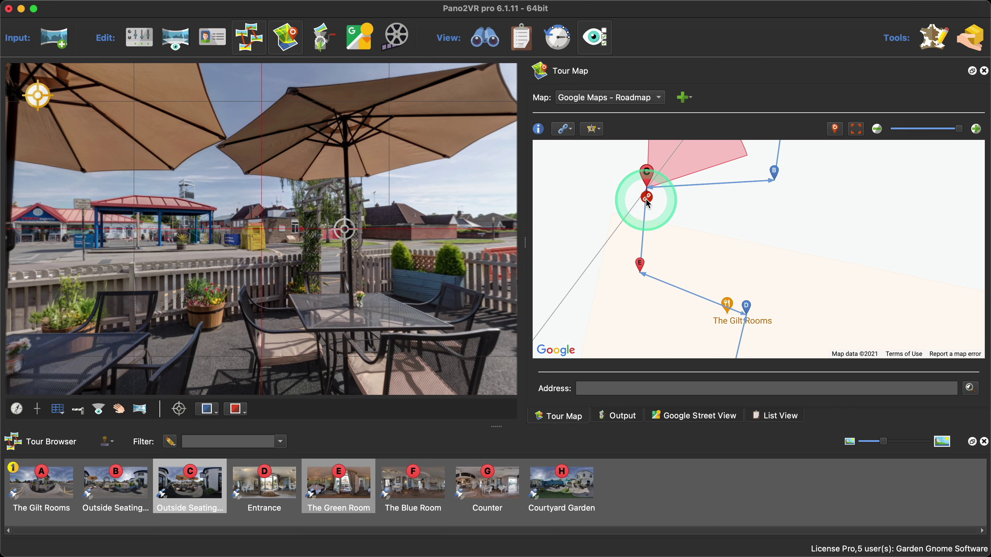
key("super")
left_click_drag(649, 203, 642, 262)
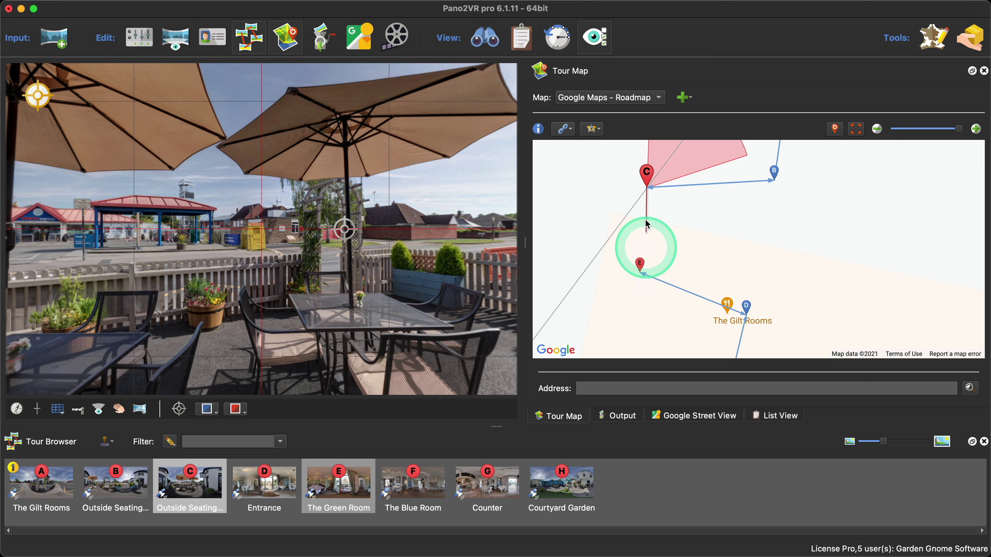
mouse_move(647, 224)
left_mouse_down()
mouse_move(643, 256)
mouse_move(652, 216)
left_mouse_up()
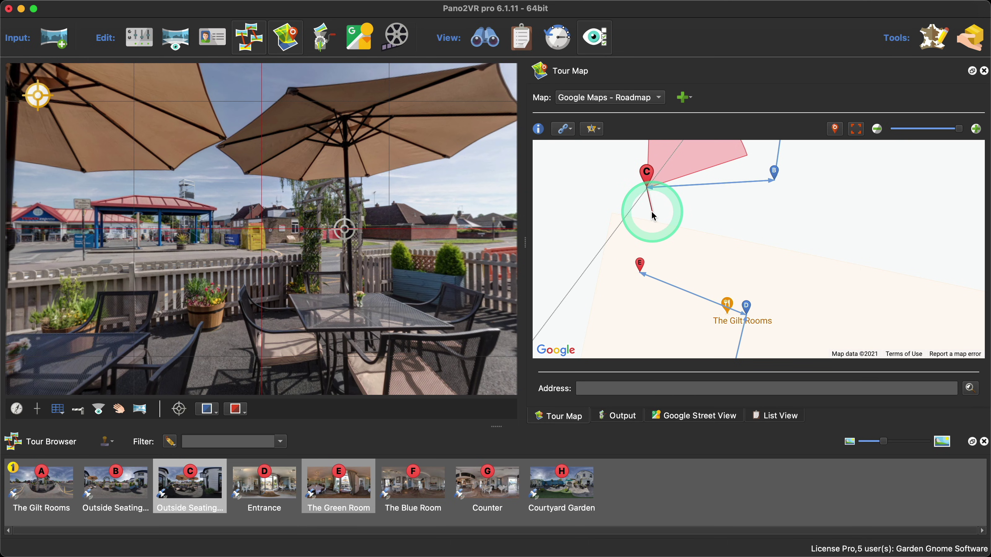
Link the first Outside Seating node (B) to the Entrance node (D) on the map.
left_click(776, 175)
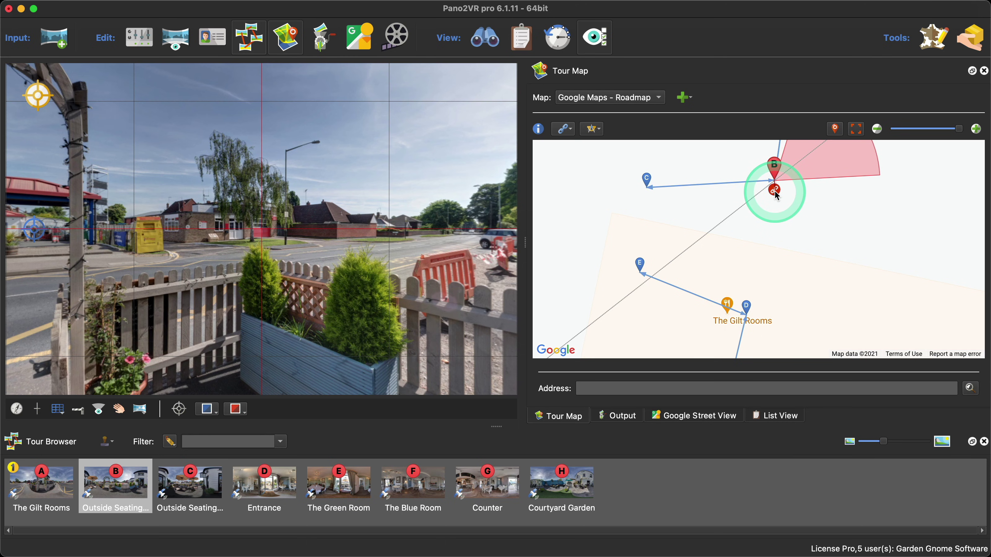
left_click_drag(776, 195, 748, 306)
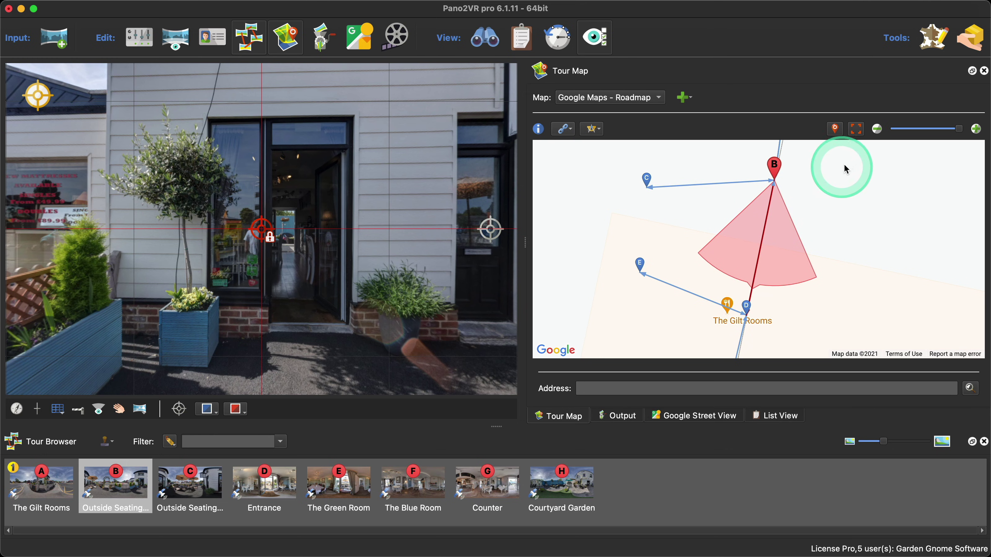
left_click(878, 130)
left_click(878, 130)
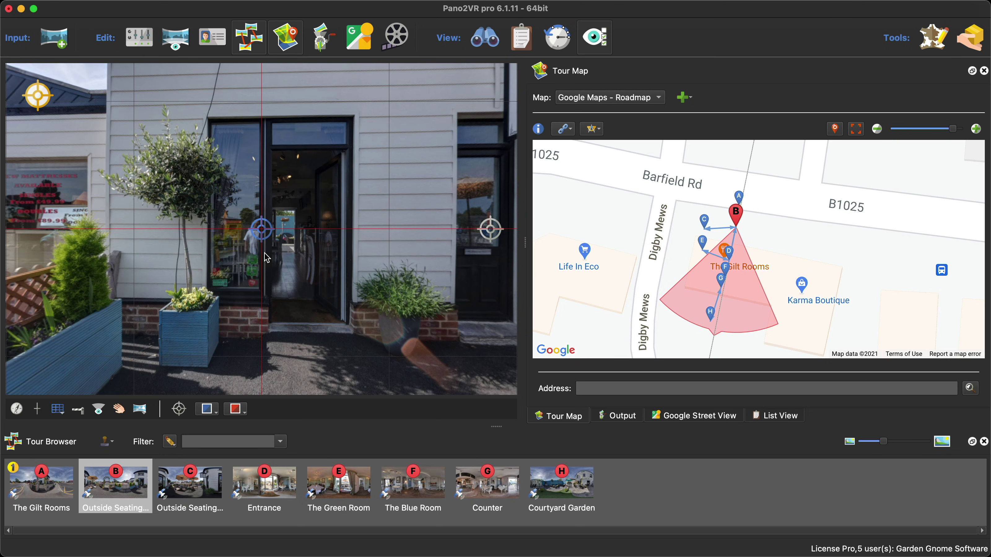
Switch the workspace to show the input properties and output settings instead of the tour map.
key("alt+1")
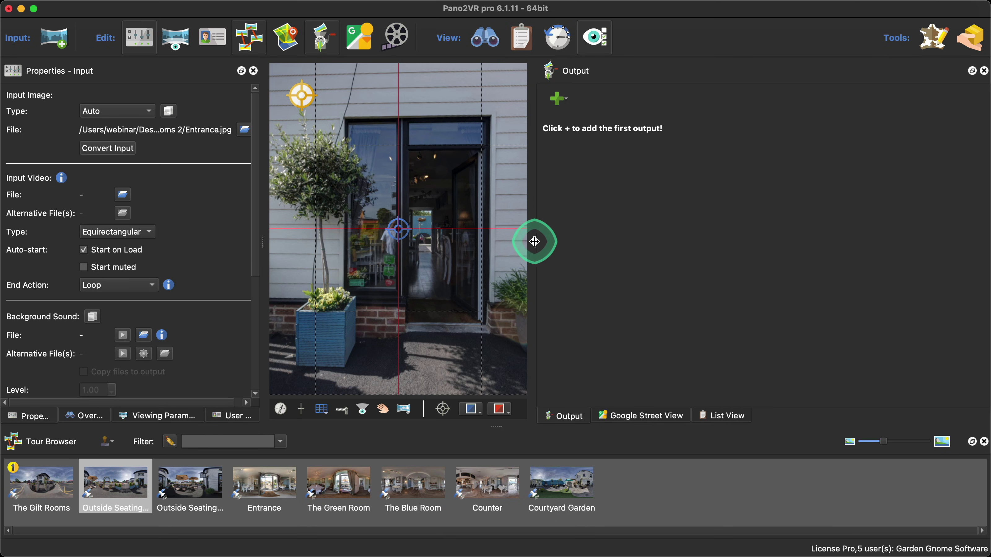
Widen the panorama viewer and dock the tour map as a tab alongside the output settings.
left_click_drag(534, 241, 754, 254)
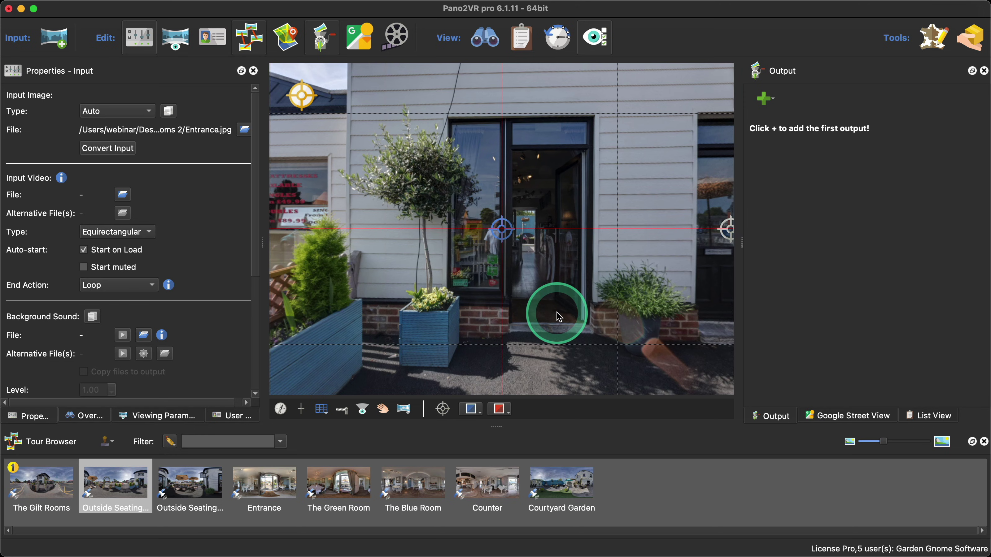
left_click(285, 35)
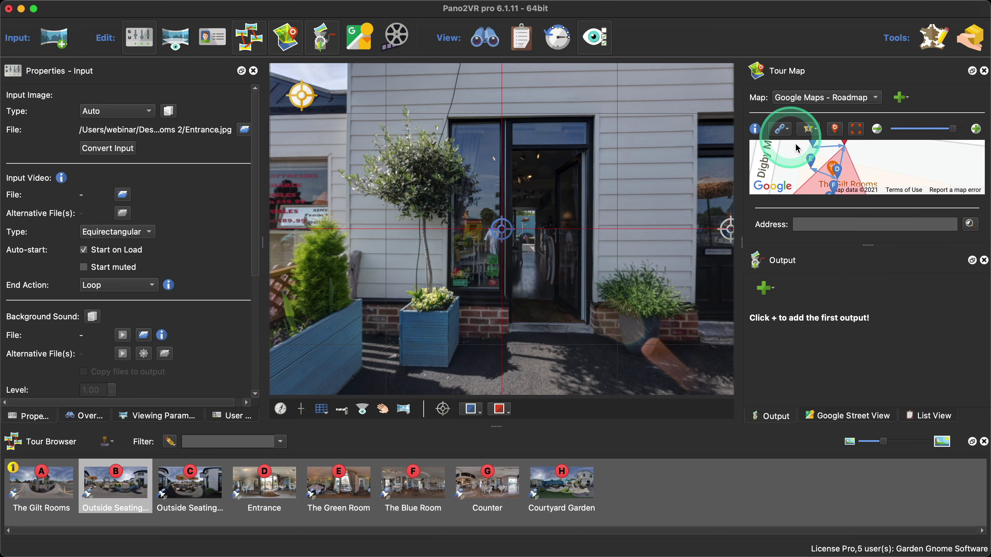
left_click(972, 72)
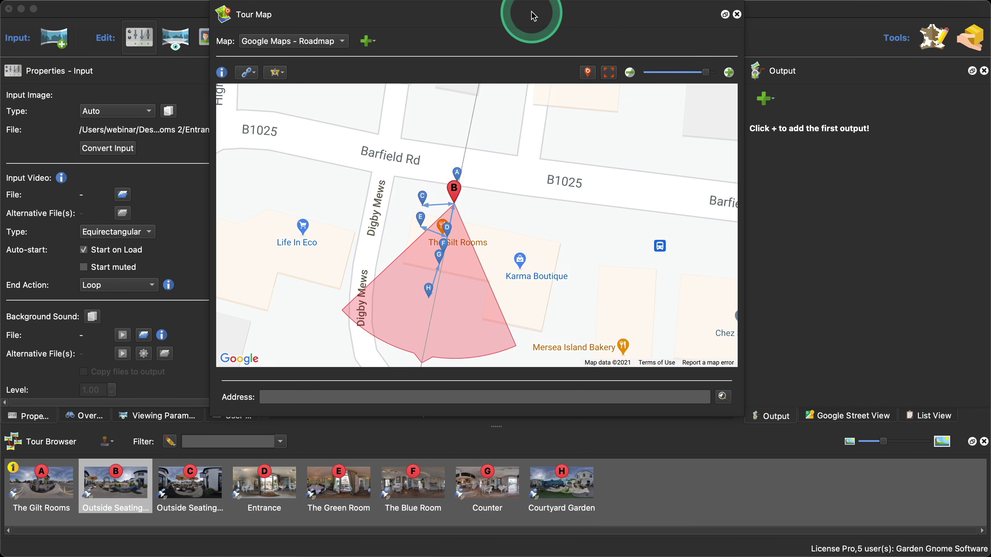
left_click_drag(533, 16, 820, 180)
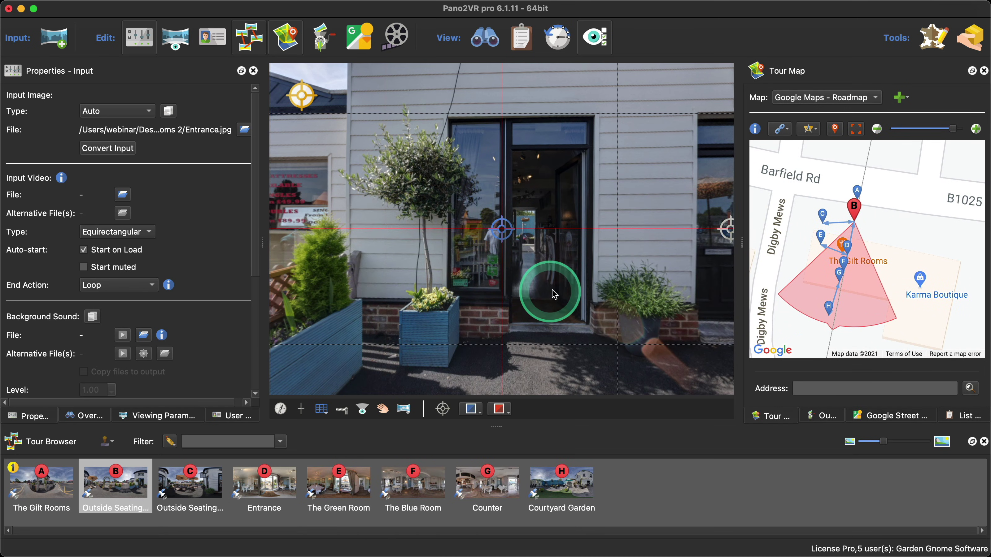
Walk through the hotspots from The Gilt Rooms to Outside Seating One, on to Outside Seating Two, and back to Outside Seating One.
left_click(64, 503)
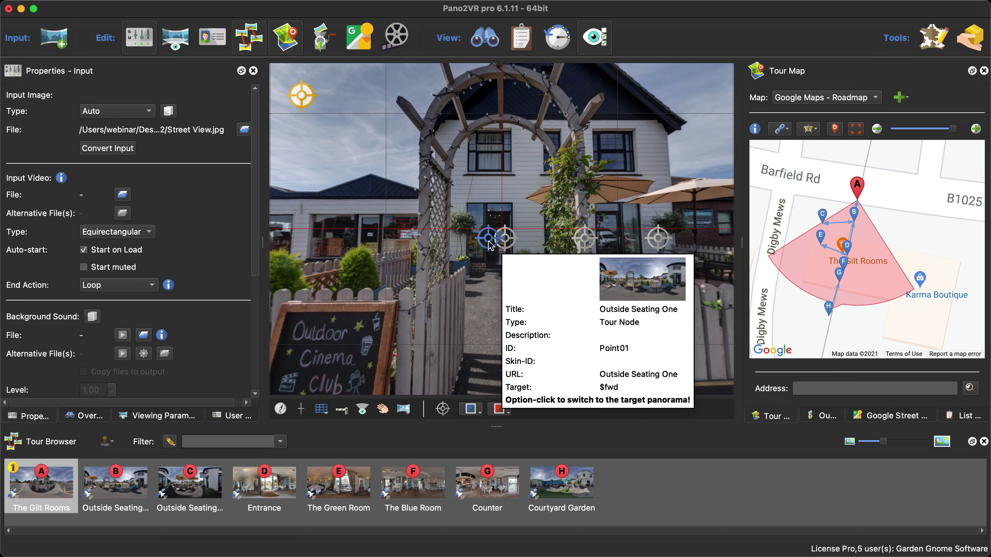
left_click(491, 246, "alt")
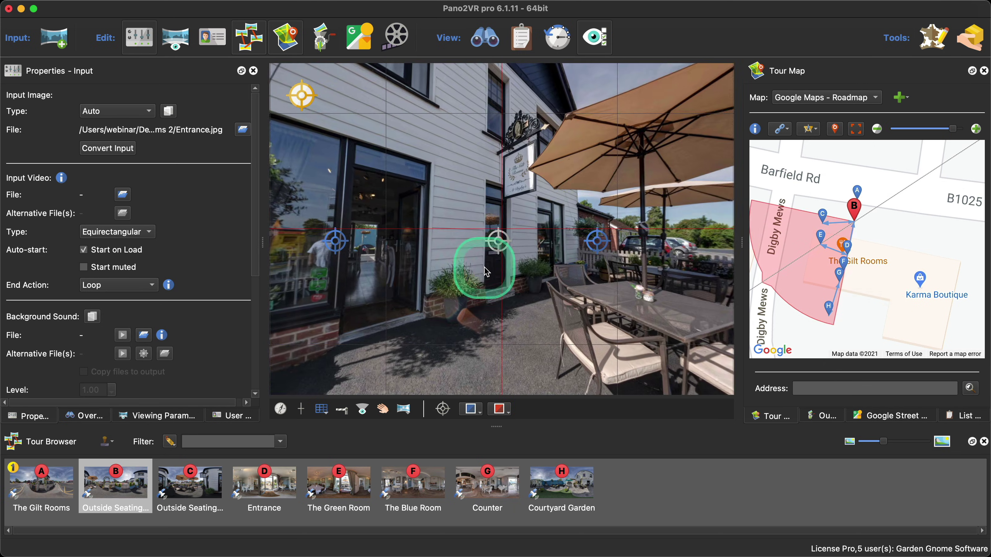
left_click_drag(642, 279, 540, 242)
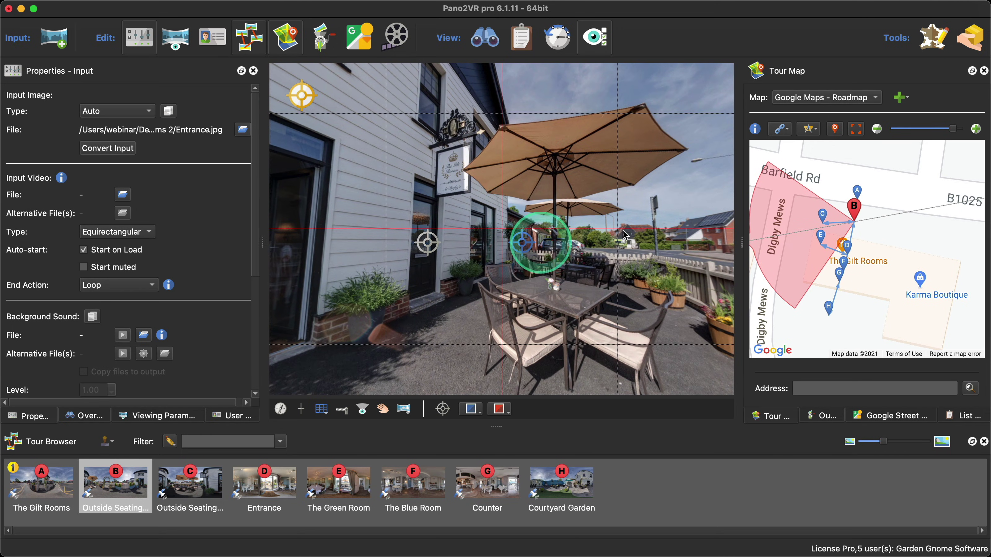
mouse_move(799, 215)
left_mouse_down()
mouse_move(823, 211)
mouse_move(843, 226)
mouse_move(826, 220)
left_mouse_up()
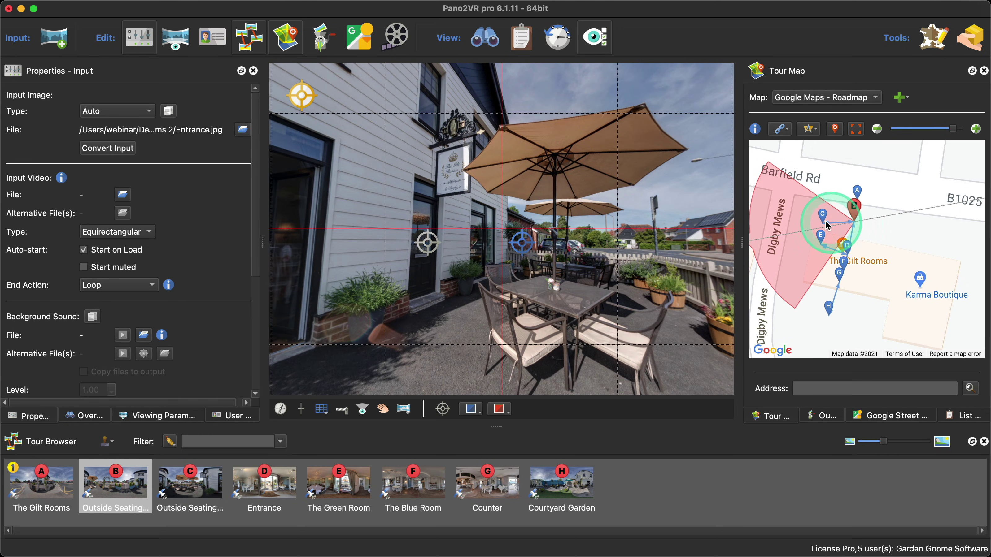
left_click(522, 243, "alt")
left_click_drag(522, 245, 488, 247)
left_click(488, 247, "alt")
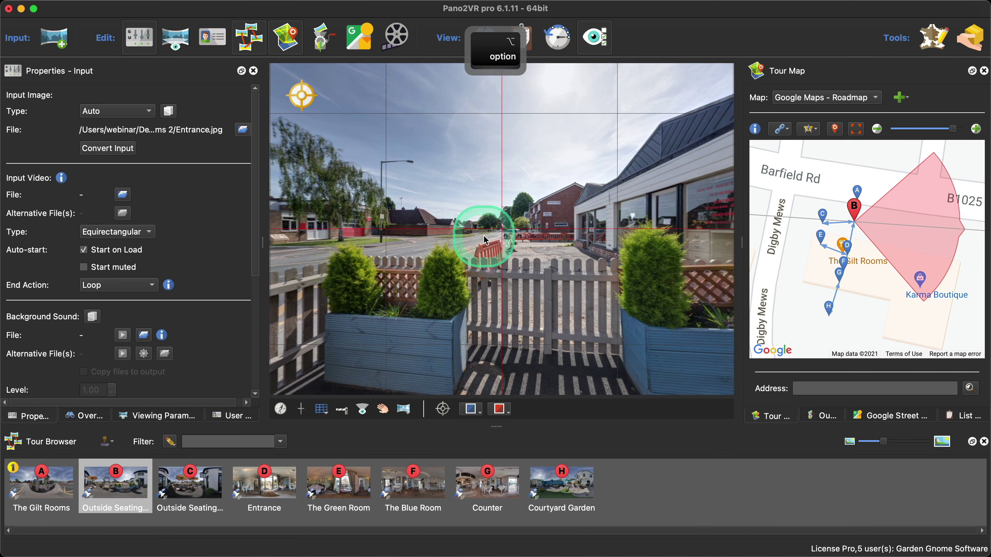
Nudge the Entrance node (D) on the map so its hotspot in Outside Seating One sits in the doorway, and select that hotspot.
mouse_move(559, 283)
left_mouse_down()
mouse_move(456, 278)
mouse_move(540, 258)
mouse_move(506, 231)
left_mouse_up()
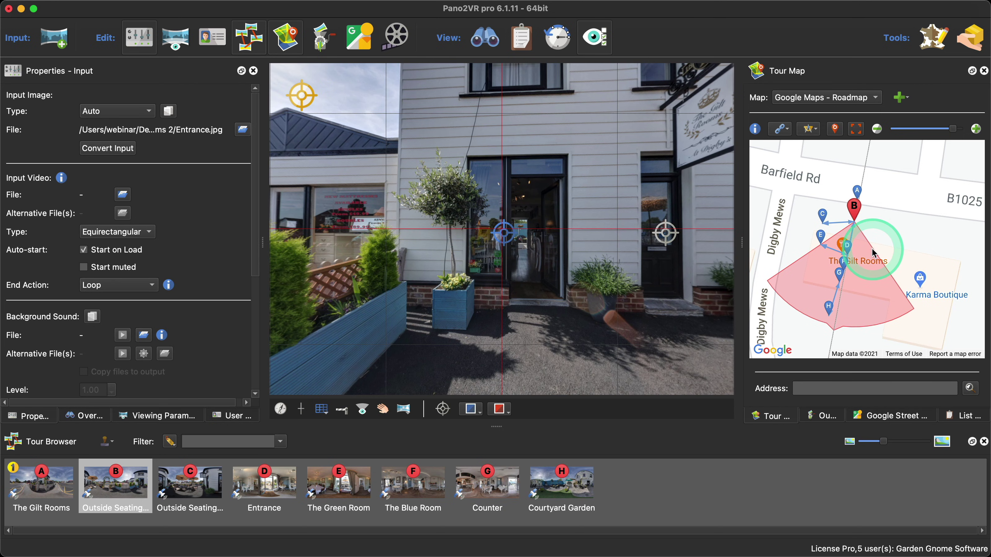
key("alt")
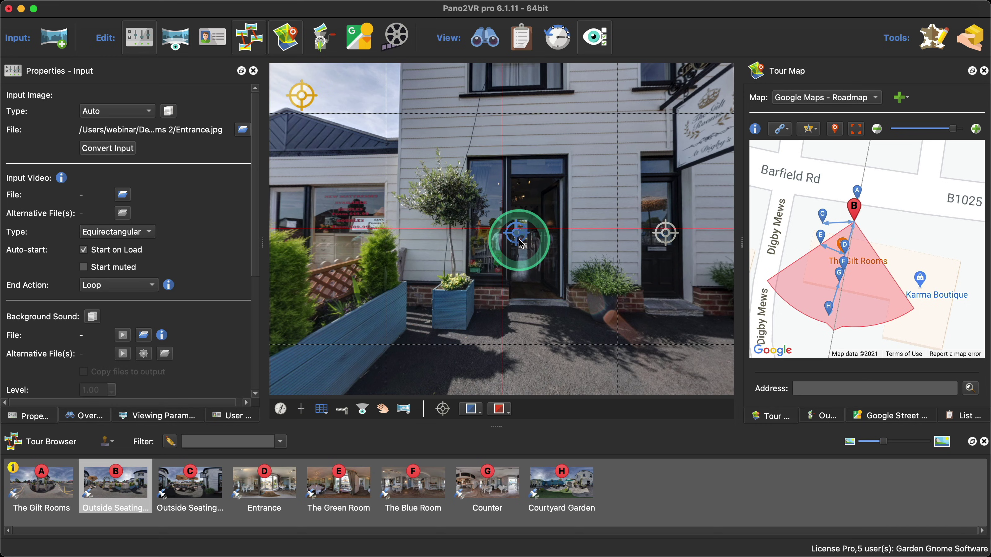
left_click(521, 244)
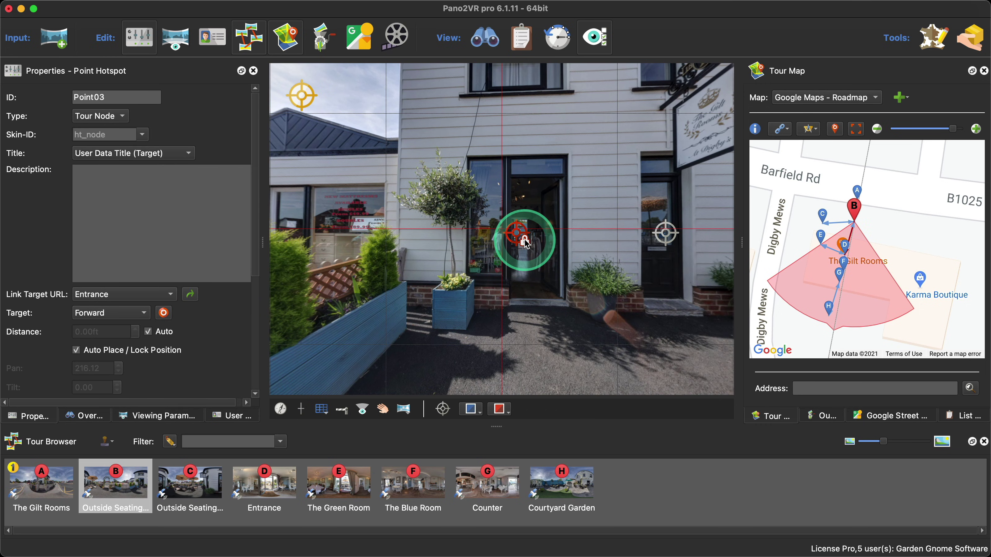
scroll(189, 323, "down", 3)
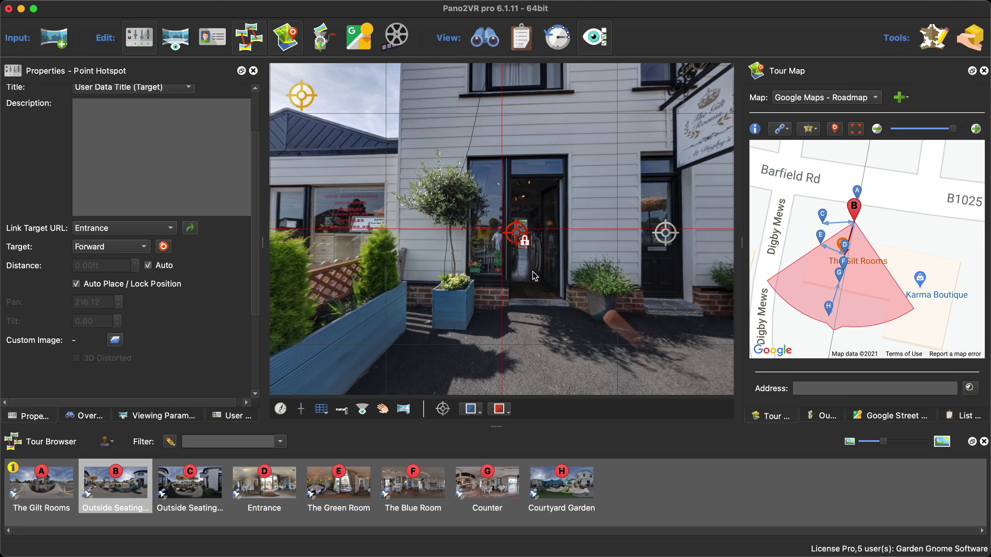
mouse_move(854, 221)
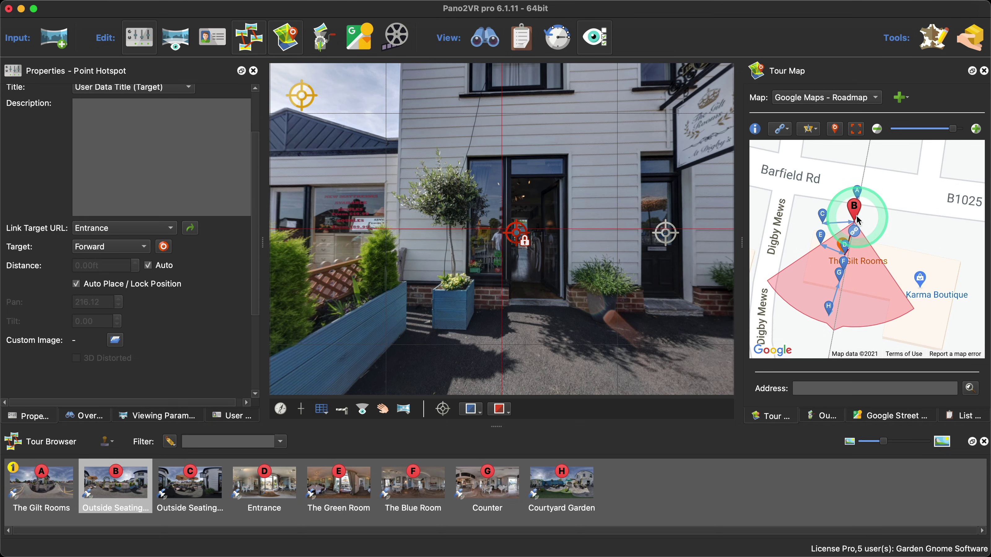
left_click_drag(854, 231, 843, 246)
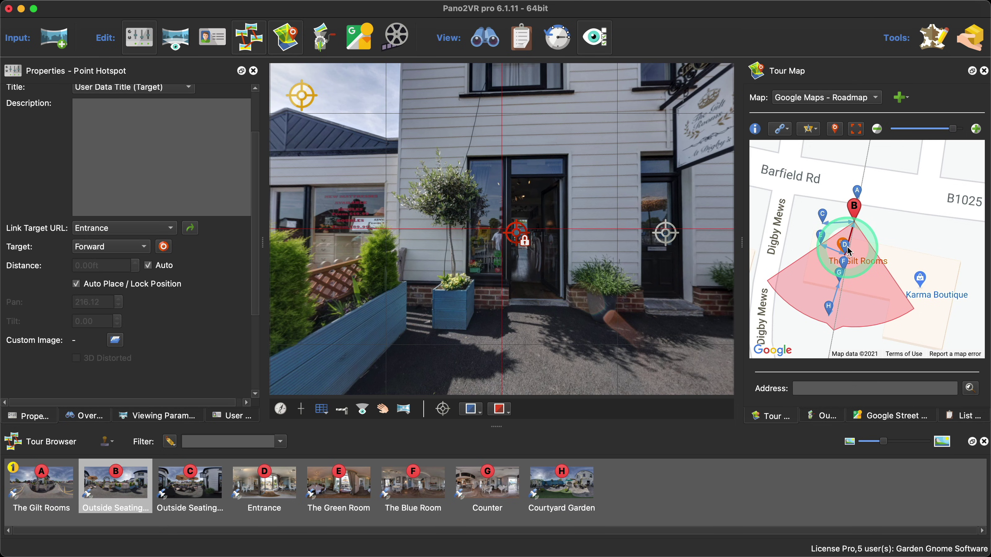
Try moving the unlocked Entrance hotspot by hand to pan 210.65 and tilt 0.43, and restore its automatic placement.
left_click(526, 241)
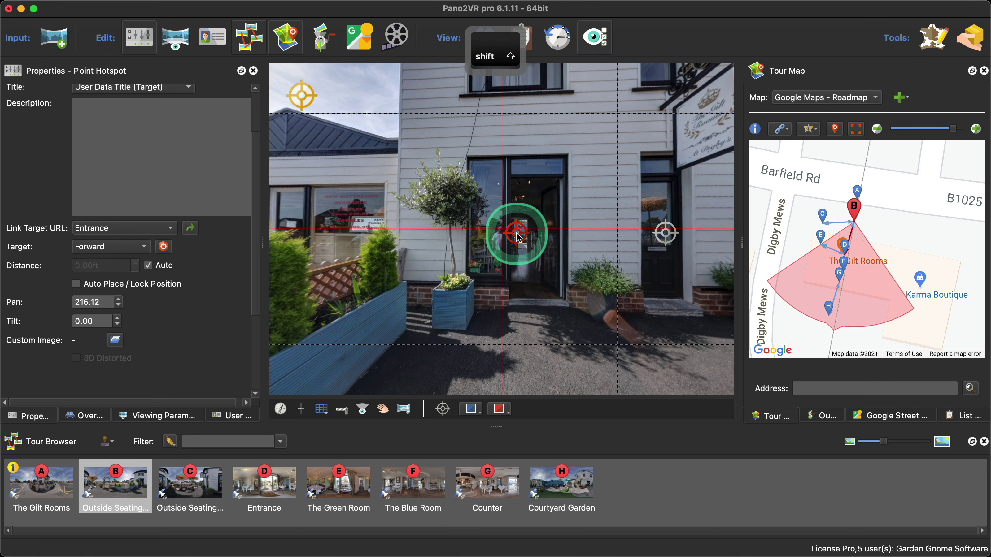
left_click(522, 243, "shift")
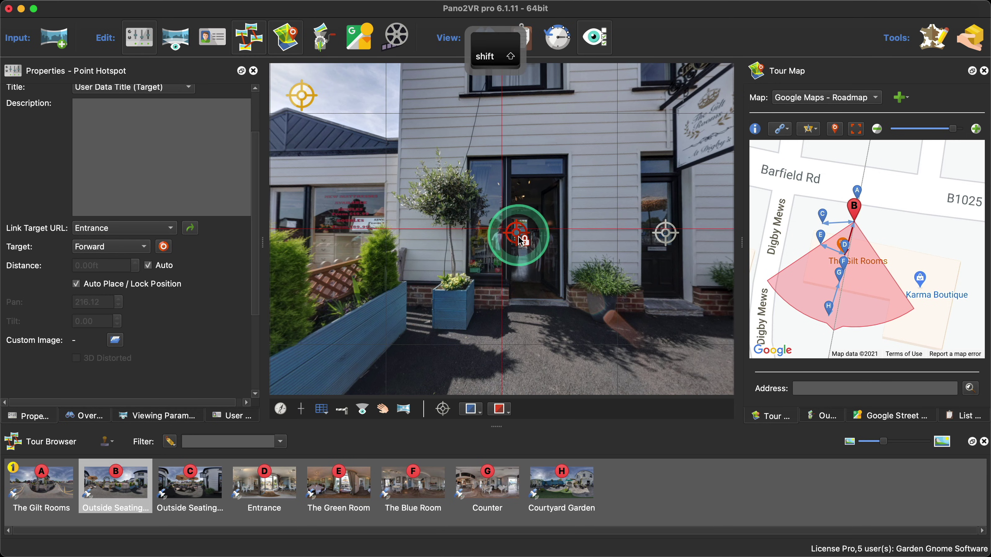
left_click(74, 289)
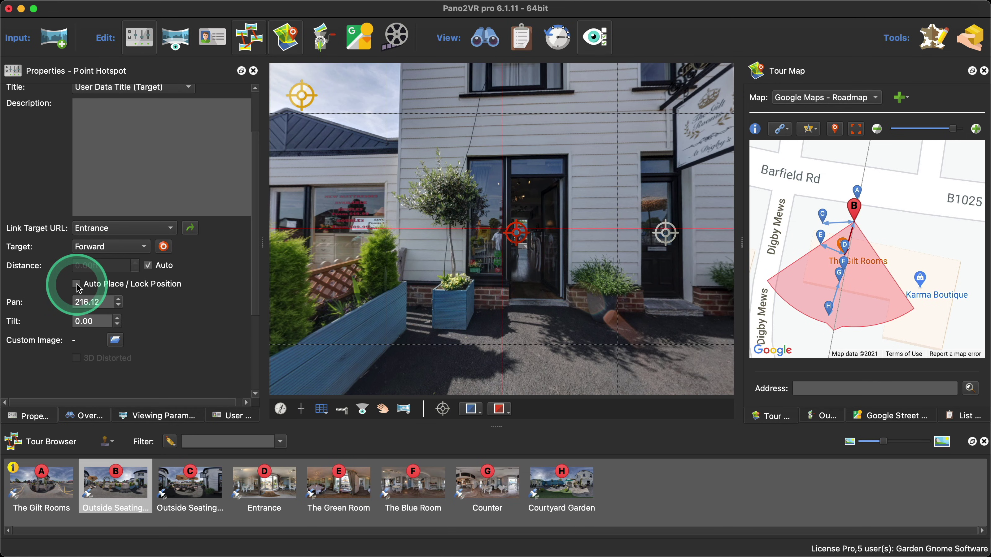
left_click(527, 237, "shift")
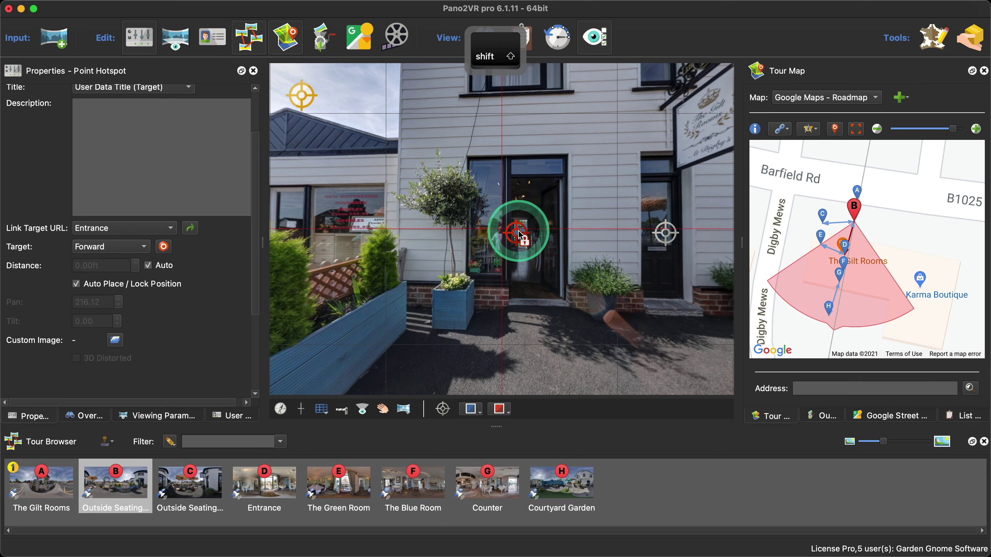
left_click(517, 234, "shift")
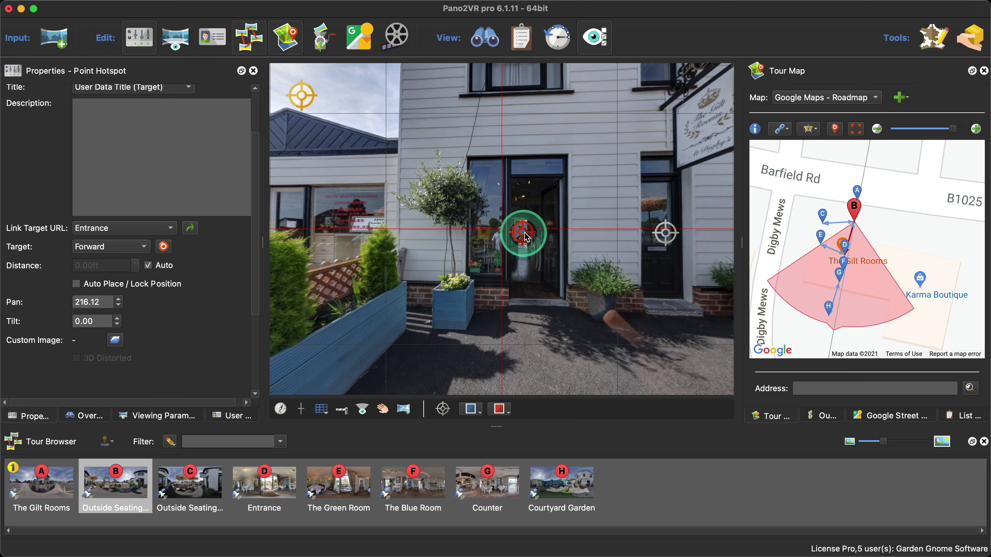
left_click_drag(533, 232, 533, 240)
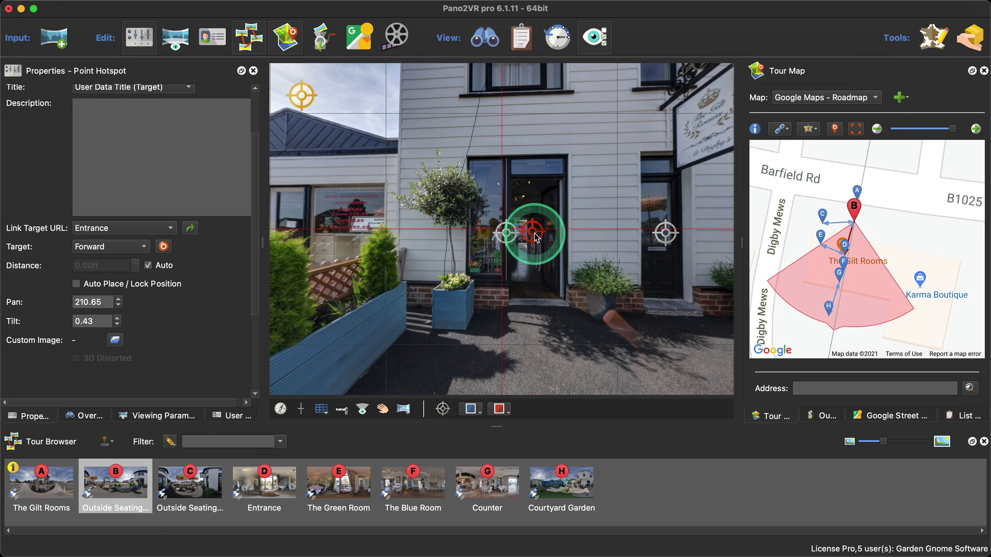
left_click(528, 264, "shift")
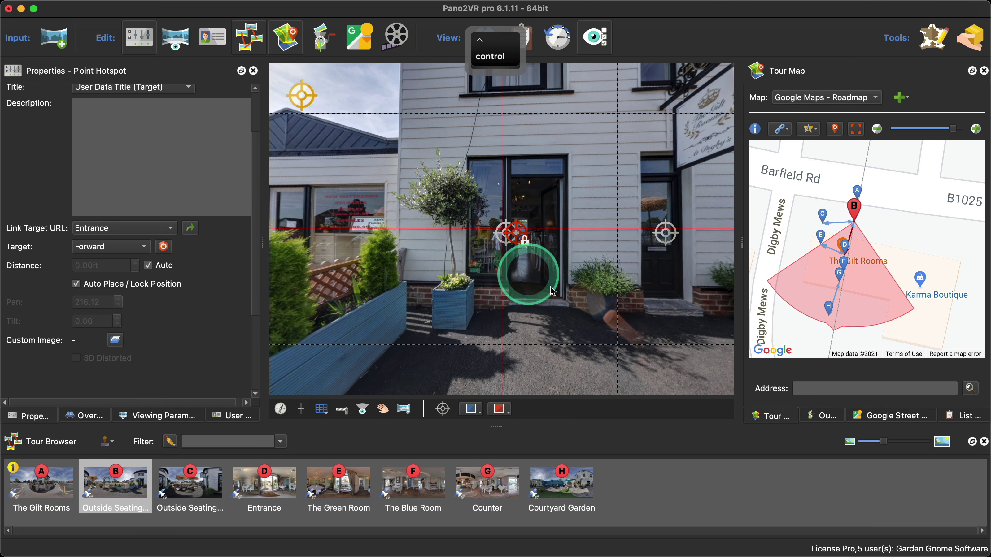
Inspect the placement and properties of the Outside Seating Two hotspot within Outside Seating One.
left_click(614, 297)
left_click_drag(615, 296, 304, 281)
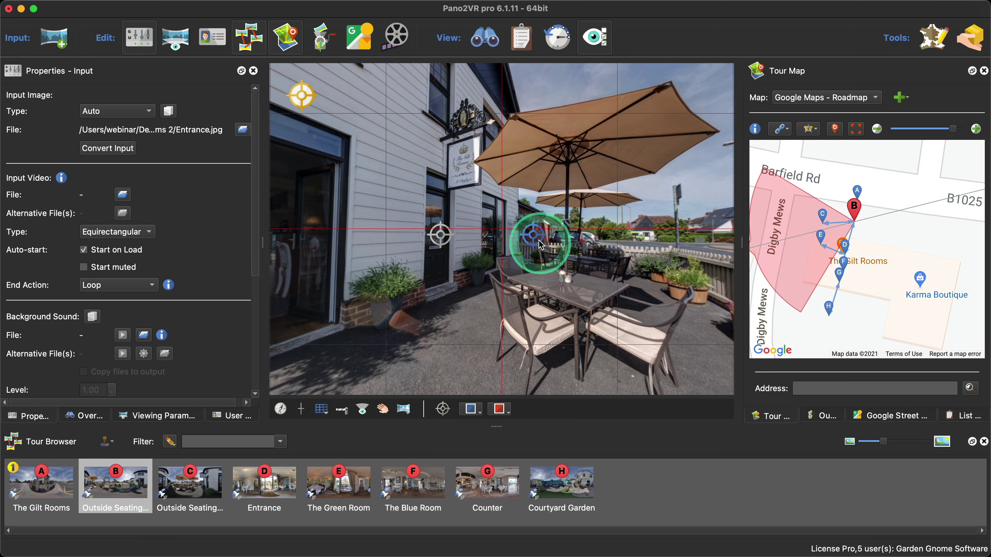
left_click(534, 271)
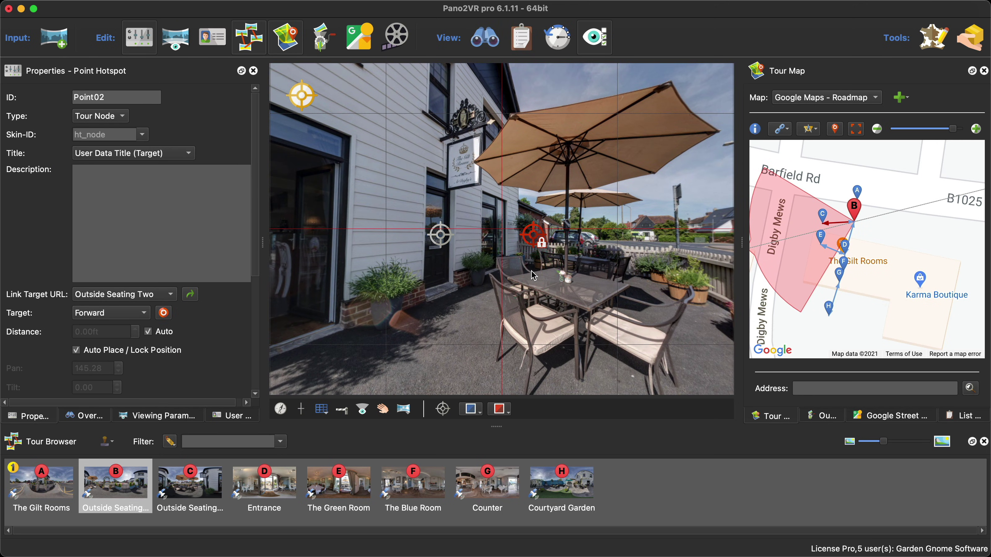
left_click_drag(380, 327, 574, 325)
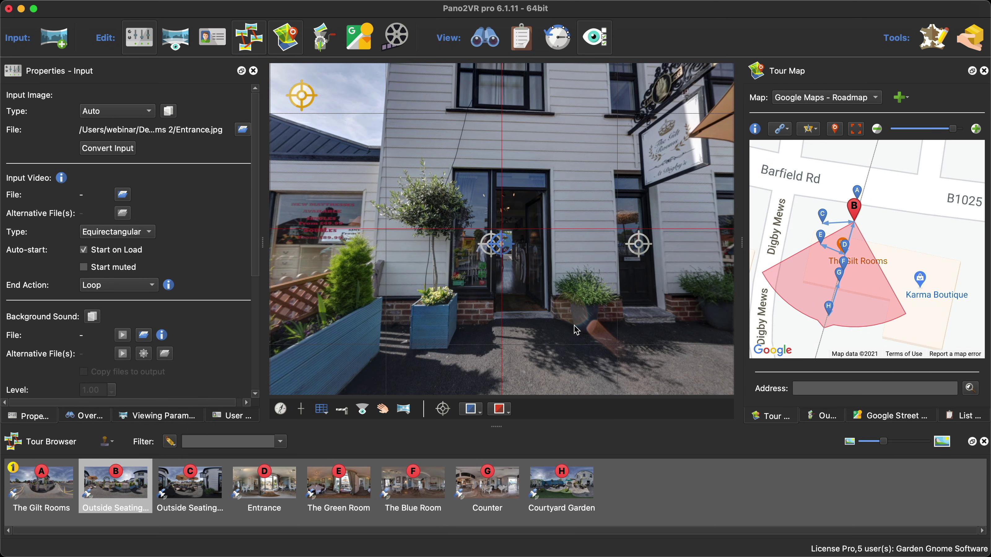
Follow the hotspots via the Entrance to The Green Room and nudge the Entrance node (D) on the map until its hotspot lies over the doorway.
left_click(507, 247, "shift")
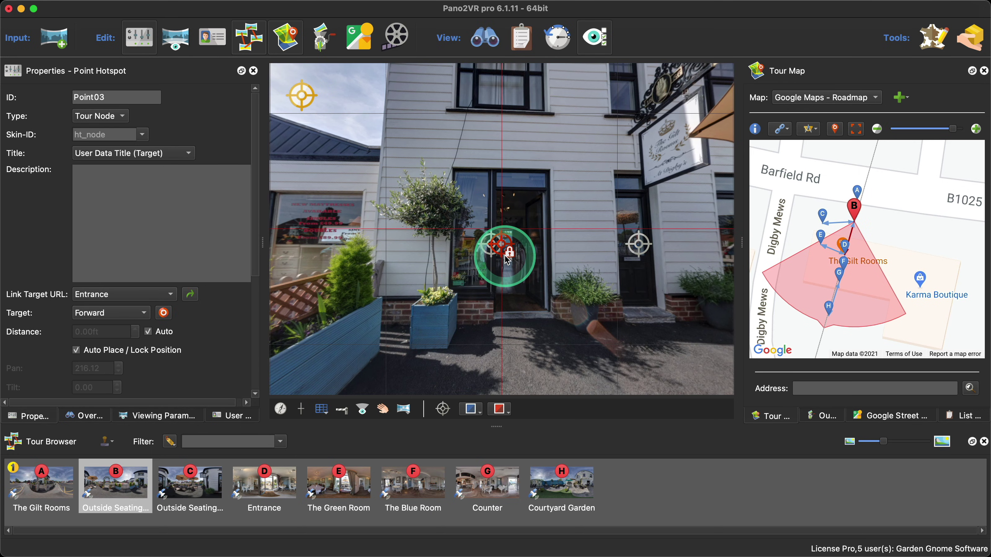
key("alt")
left_click(506, 247, "alt")
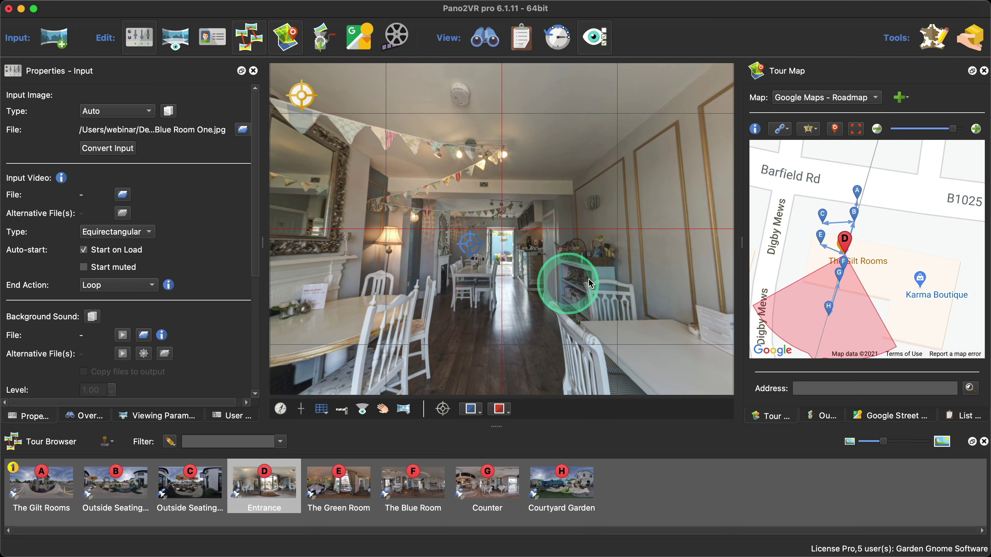
left_click(496, 286, "alt")
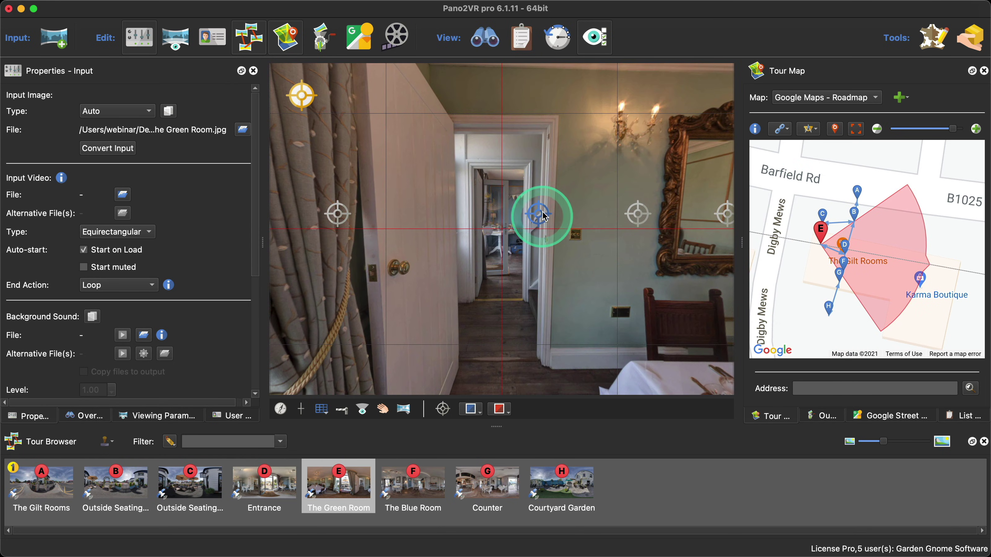
mouse_move(543, 217)
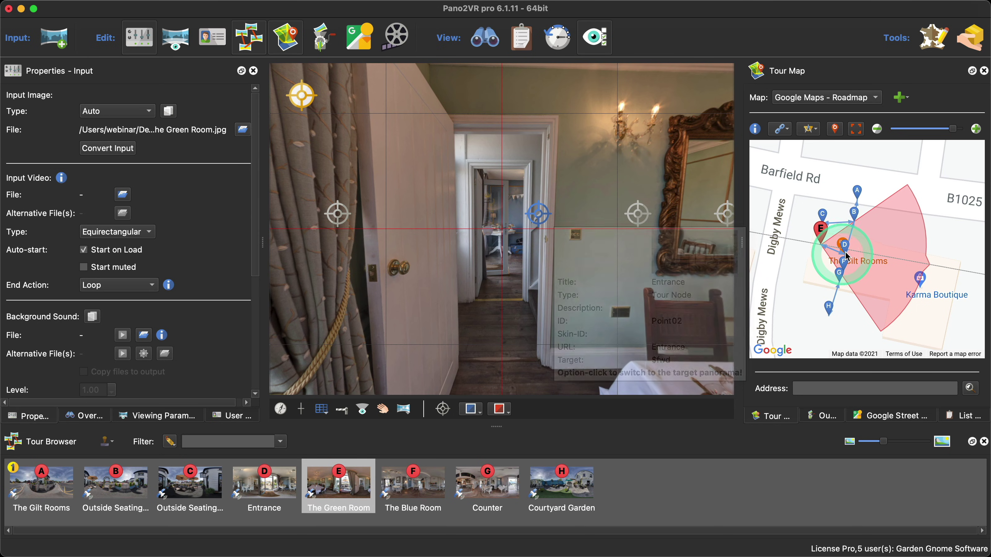
mouse_move(848, 253)
key("alt")
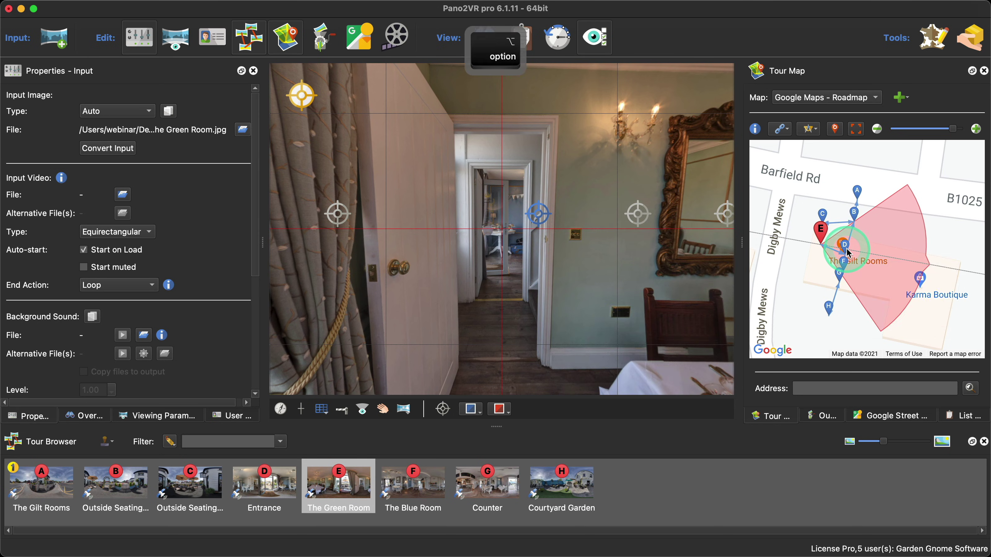
left_click_drag(847, 249, 848, 246)
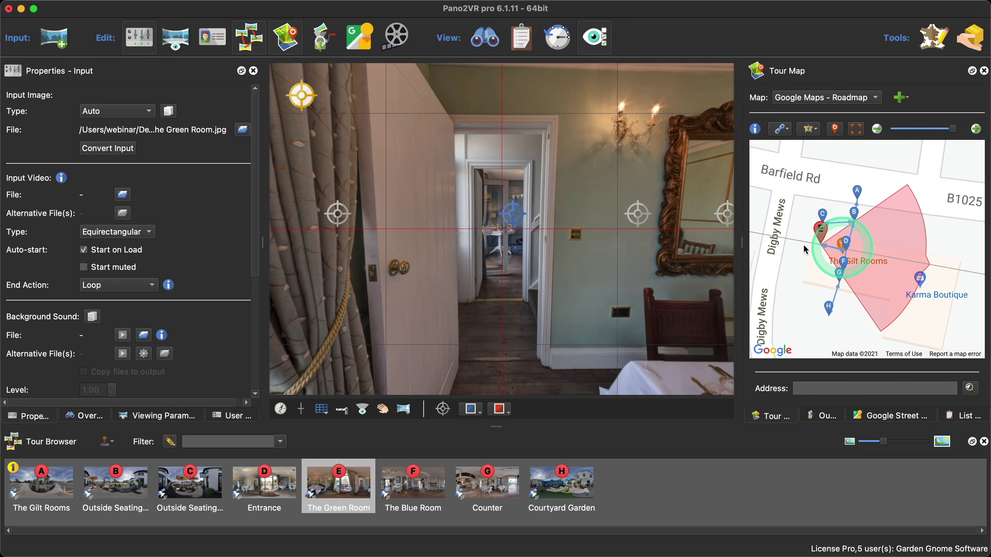
From the Entrance panorama, nudge The Green Room node (E) on the map to align its hotspot with the doorway, and follow the hotspot.
double_click(513, 214)
left_click_drag(565, 253, 458, 277)
mouse_move(534, 240)
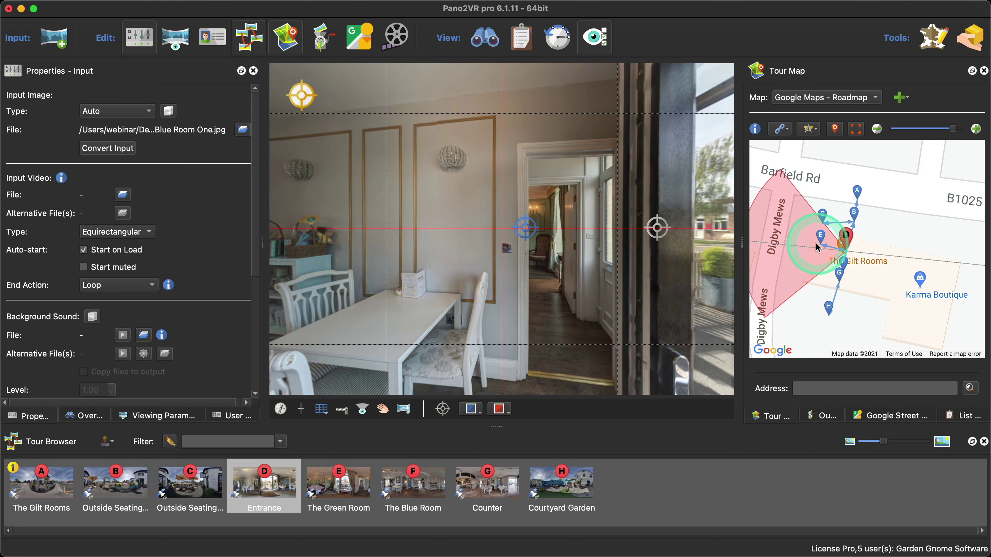
mouse_move(821, 243)
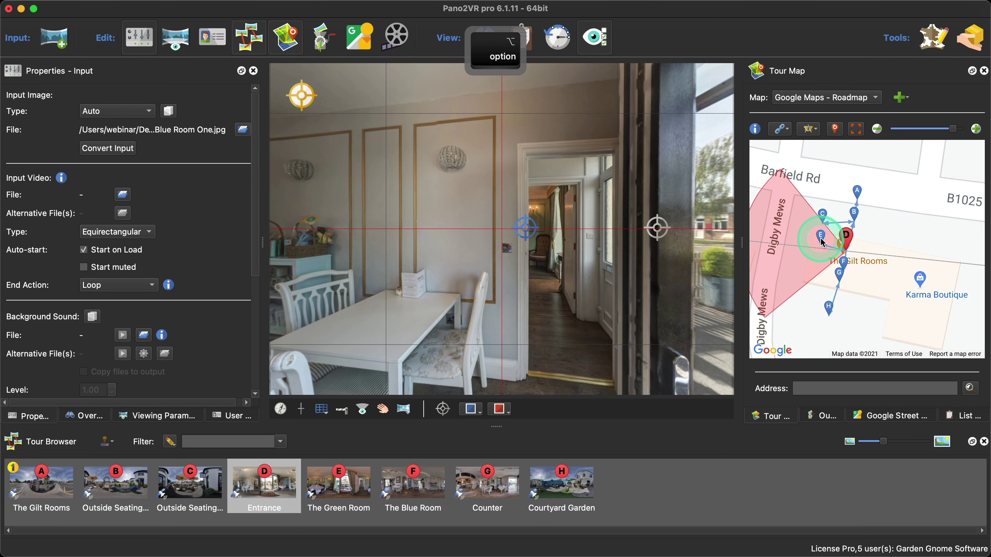
left_click_drag(823, 242, 822, 239)
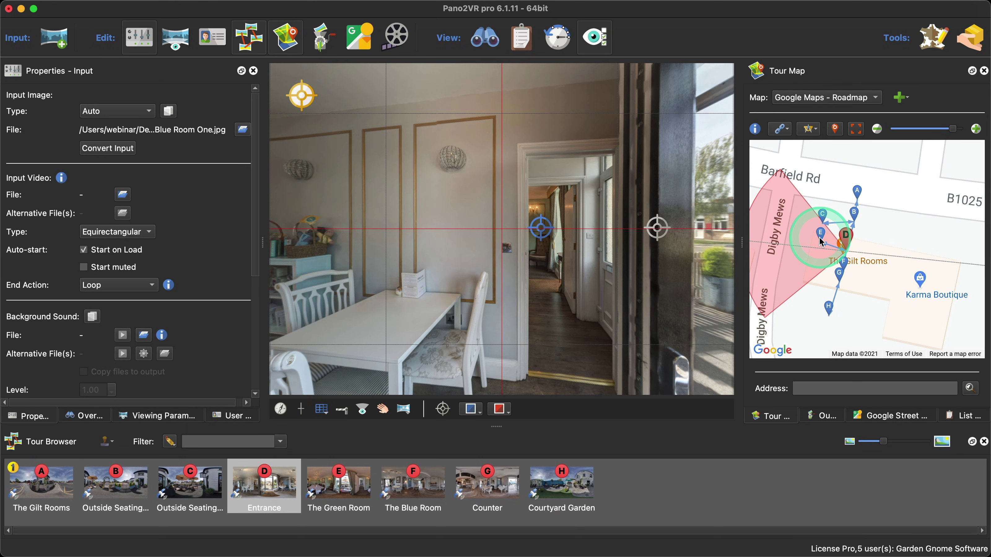
left_click(541, 228, "alt")
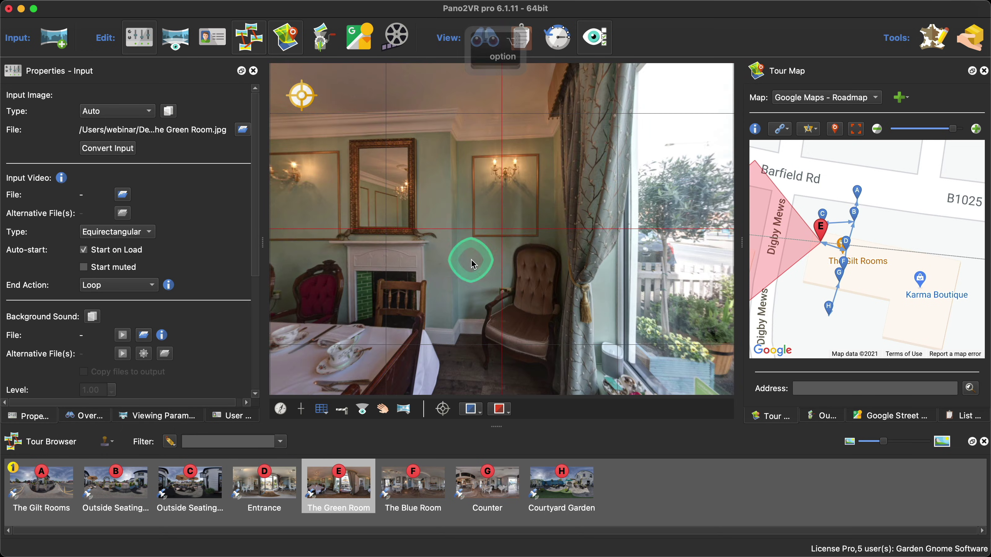
Return to the Entrance panorama, then nudge The Blue Room, Counter and Courtyard Garden nodes (F, G, H) on the map to align their hotspots.
left_click_drag(473, 265, 436, 250)
left_click(436, 249, "alt")
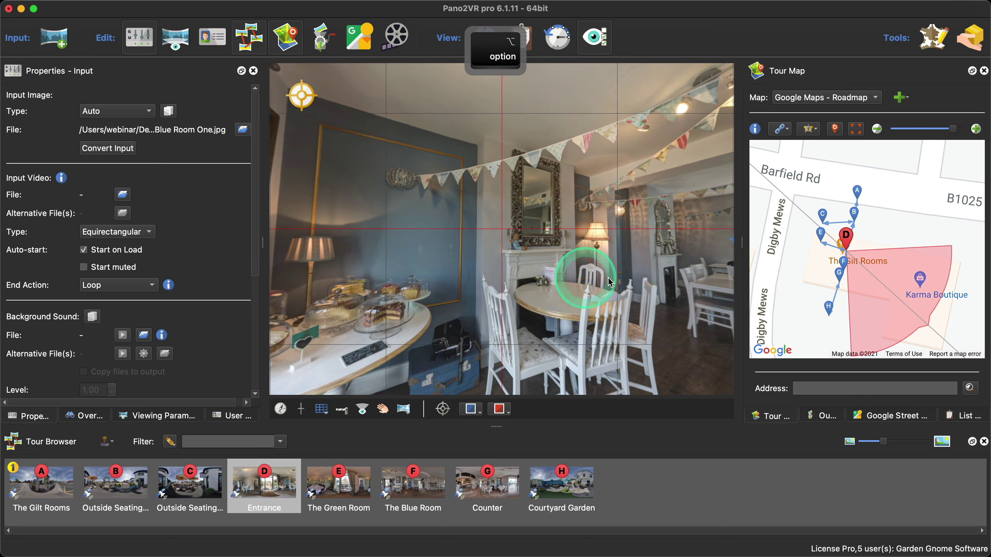
left_click_drag(611, 282, 543, 285)
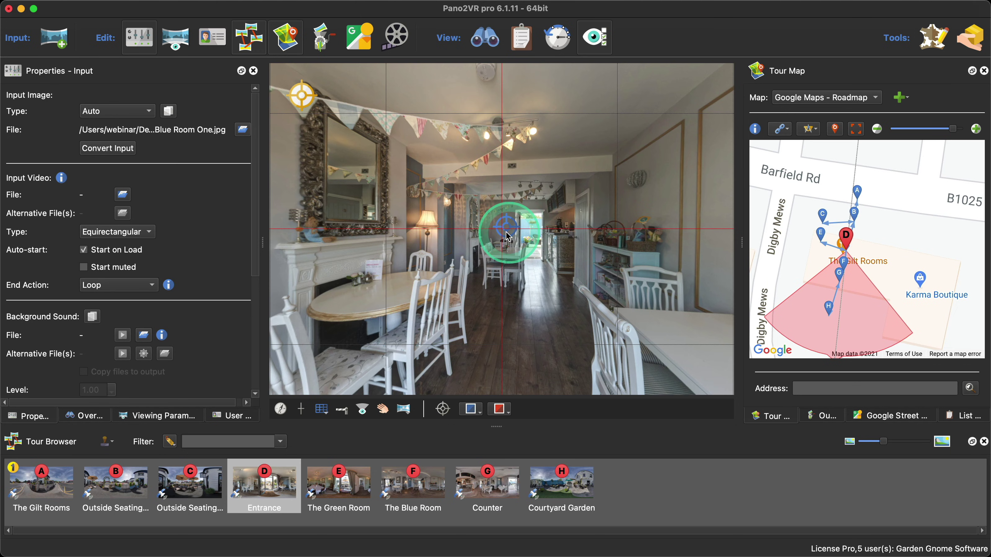
left_click(851, 271)
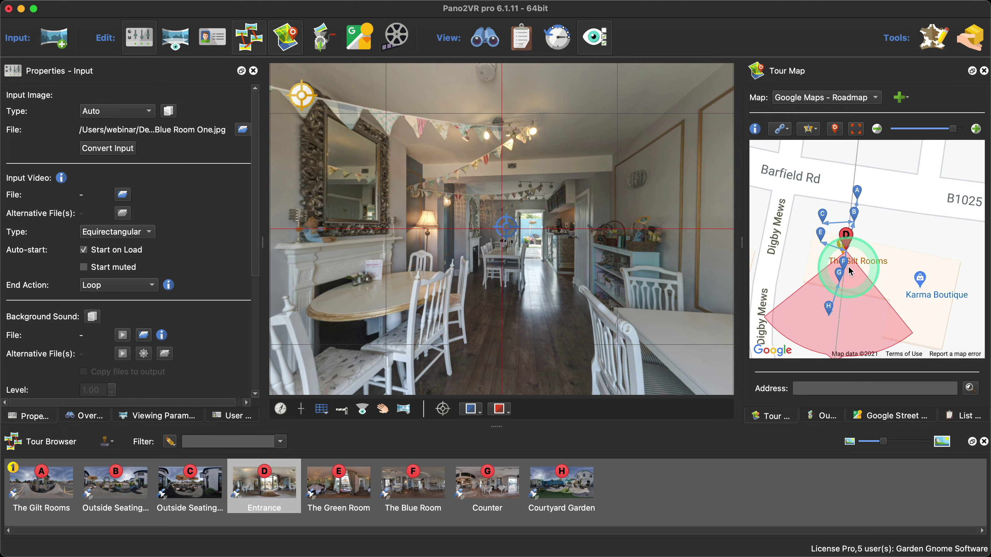
mouse_move(851, 271)
left_mouse_down()
mouse_move(561, 244)
mouse_move(560, 253)
mouse_move(840, 281)
mouse_move(552, 225)
mouse_move(537, 233)
mouse_move(745, 312)
mouse_move(573, 273)
mouse_move(553, 250)
mouse_move(556, 227)
mouse_move(555, 253)
mouse_move(557, 229)
mouse_move(723, 239)
mouse_move(829, 310)
mouse_move(556, 228)
mouse_move(438, 241)
mouse_move(517, 276)
left_mouse_up()
key("alt")
key("alt")
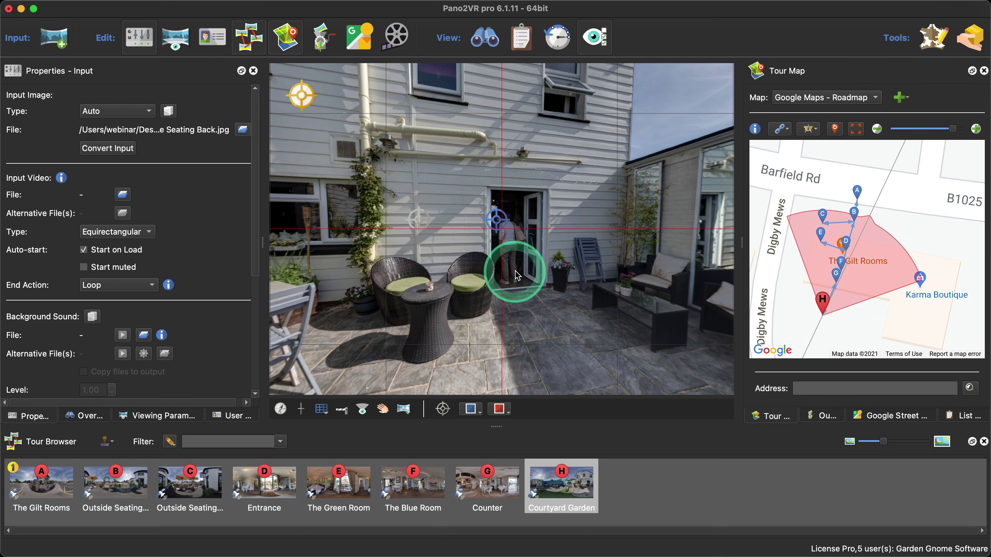
Follow the hotspots from the Courtyard Garden back through the tour to The Gilt Rooms street panorama.
left_click(497, 222, "alt")
left_click(483, 226, "alt")
left_click(475, 230, "alt")
left_click(475, 230, "alt")
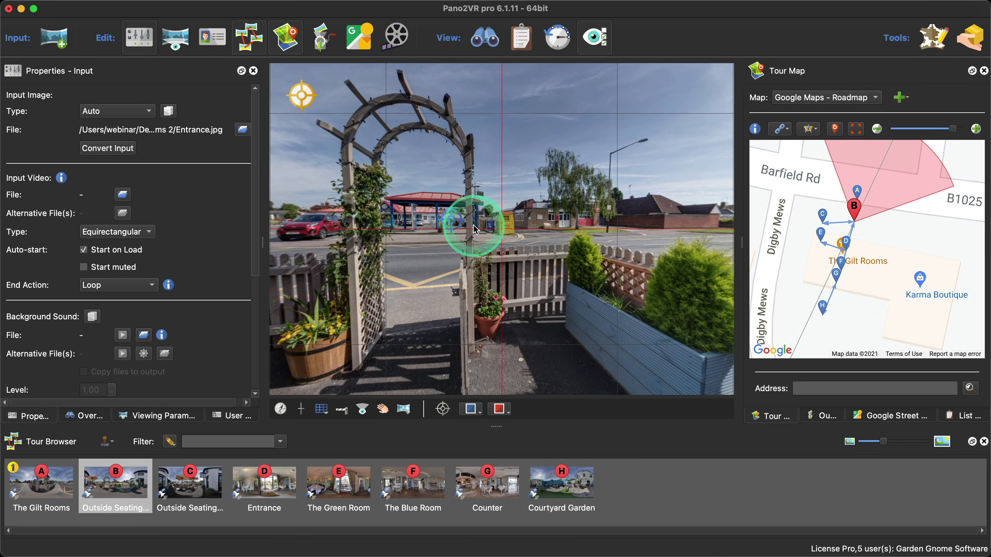
left_click(453, 225, "alt")
left_click_drag(435, 247, 547, 301)
left_click(802, 267)
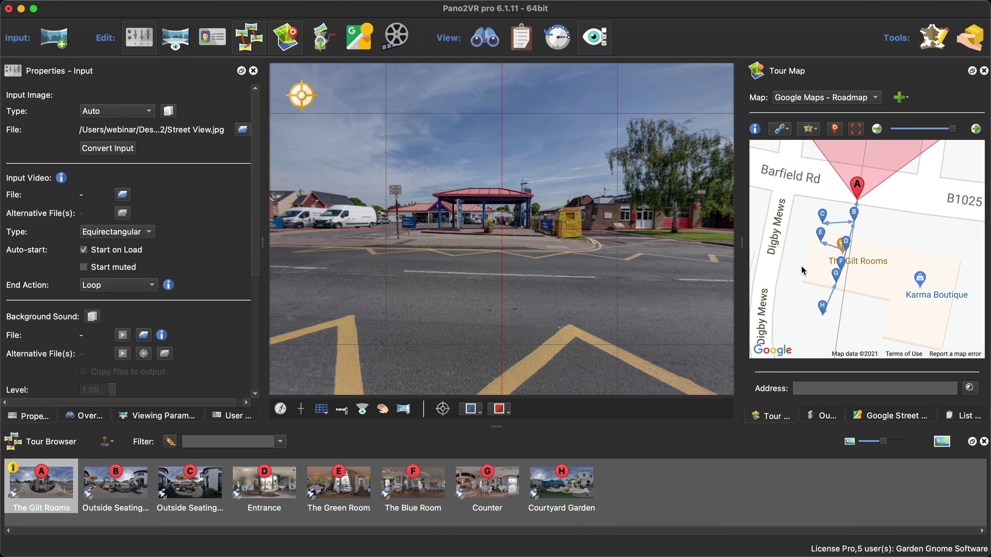
Select all eight nodes on the tour map, shift them together slightly east, and reselect The Gilt Rooms node.
mouse_move(800, 266)
left_mouse_down()
mouse_move(773, 275)
mouse_move(380, 268)
mouse_move(343, 257)
mouse_move(528, 261)
mouse_move(588, 223)
mouse_move(398, 166)
mouse_move(303, 268)
mouse_move(331, 276)
mouse_move(708, 254)
mouse_move(930, 222)
mouse_move(920, 312)
mouse_move(921, 288)
left_mouse_up()
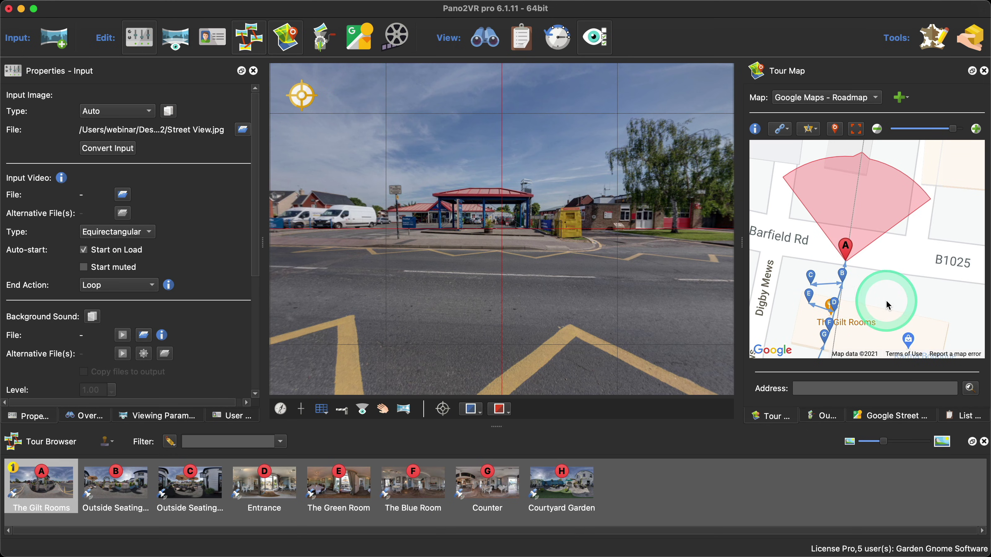
left_click_drag(886, 301, 894, 277)
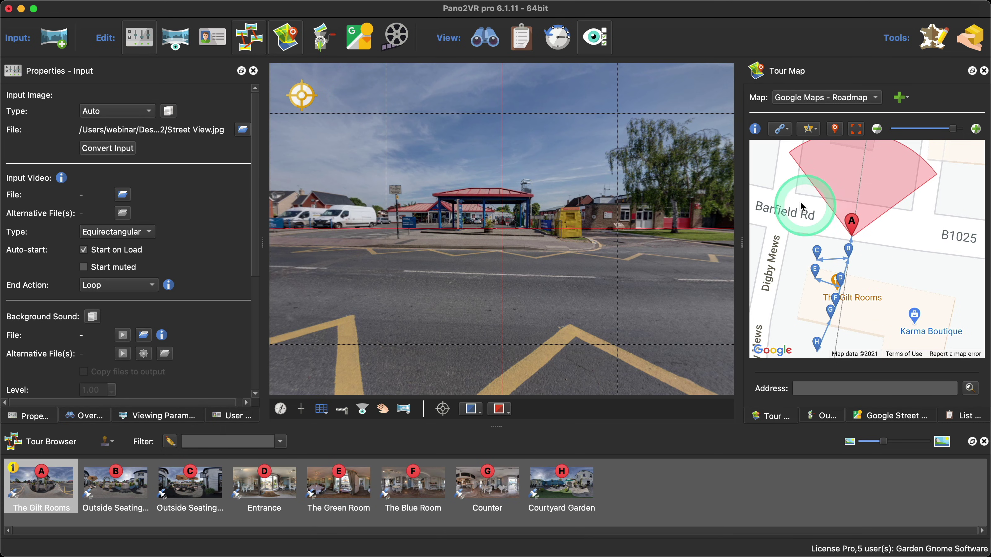
key("shift")
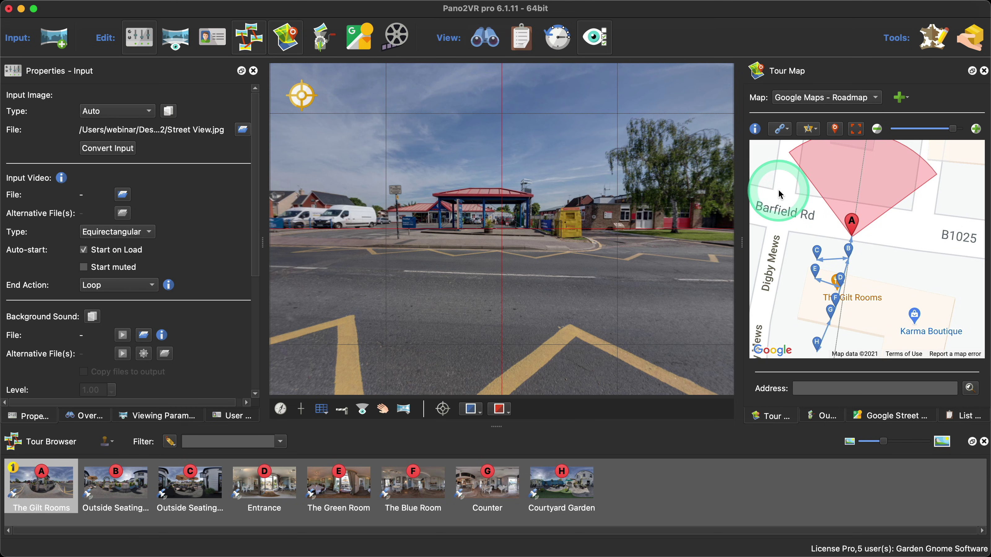
left_click_drag(779, 190, 876, 365)
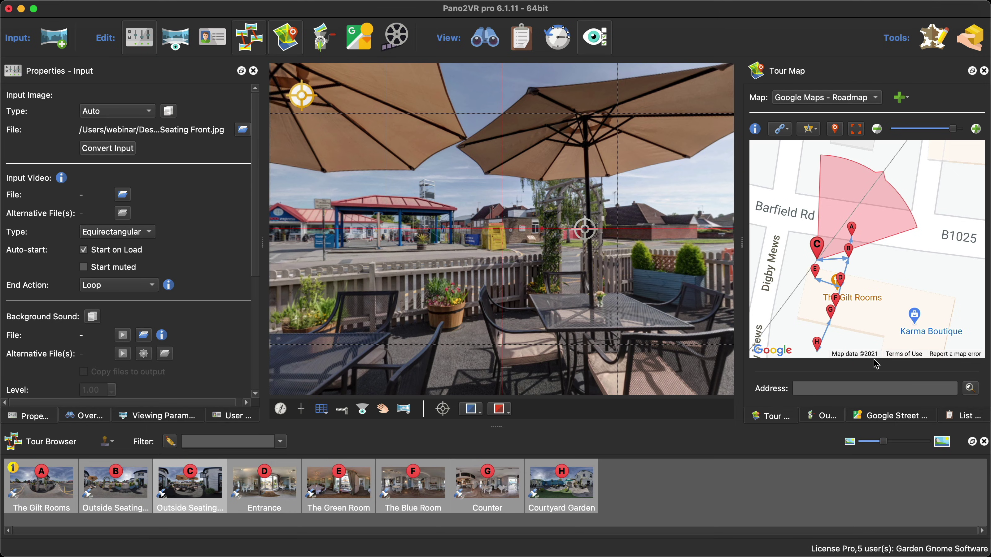
left_click(875, 364)
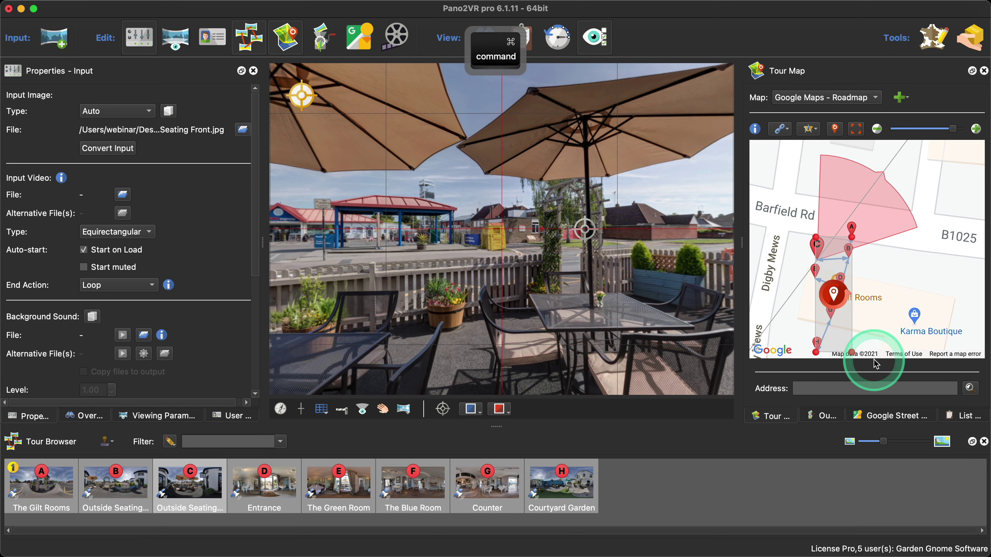
left_click(834, 296)
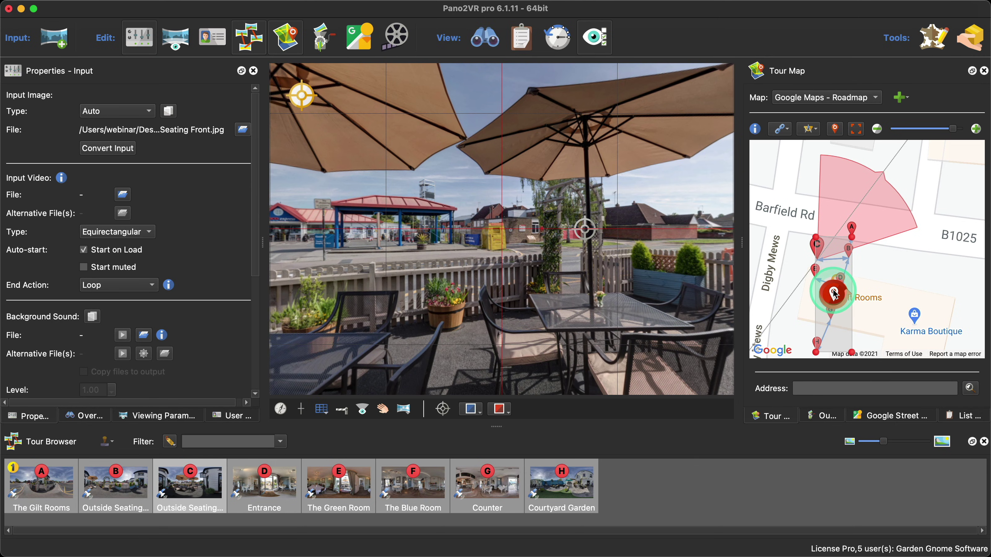
left_click_drag(834, 296, 867, 300)
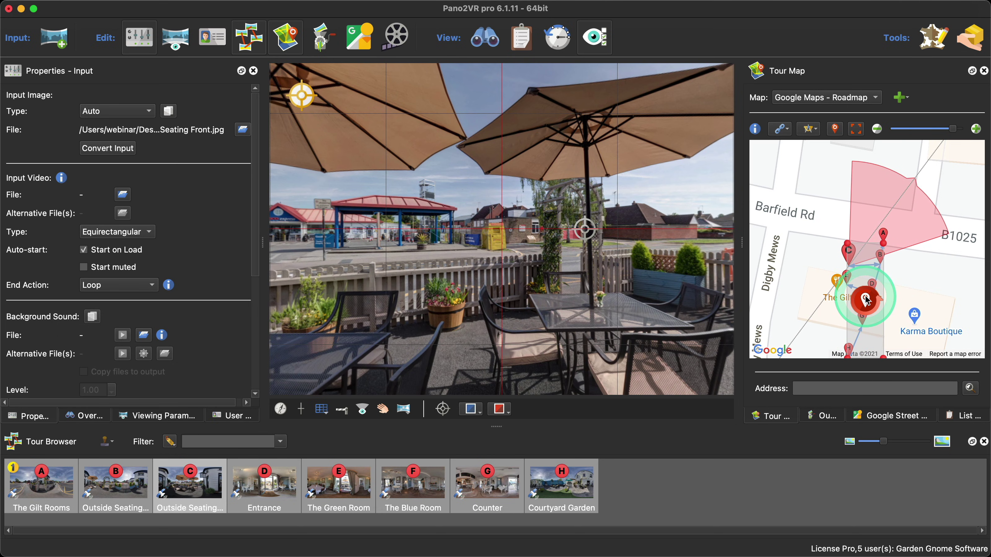
left_click(880, 310, "super")
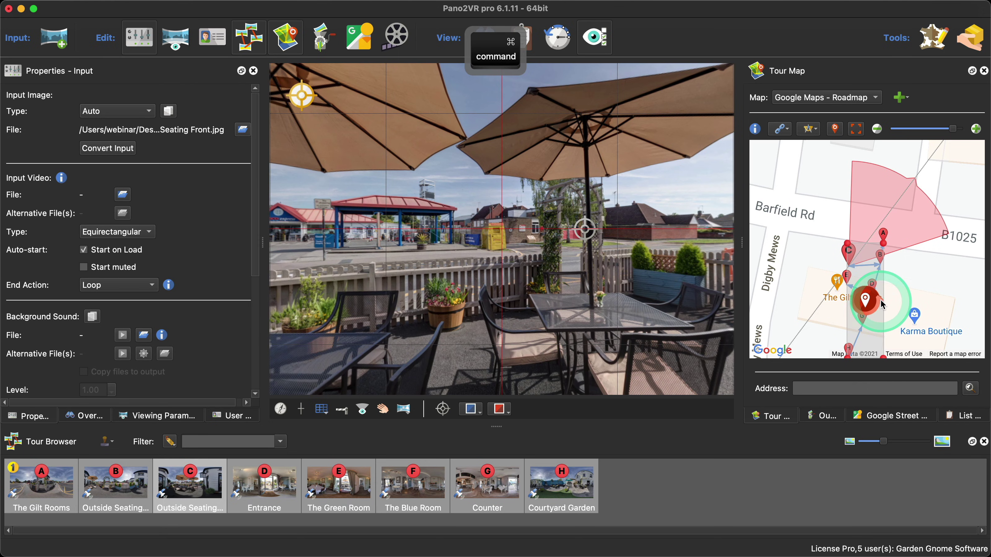
left_click_drag(881, 304, 882, 302)
key("super+z")
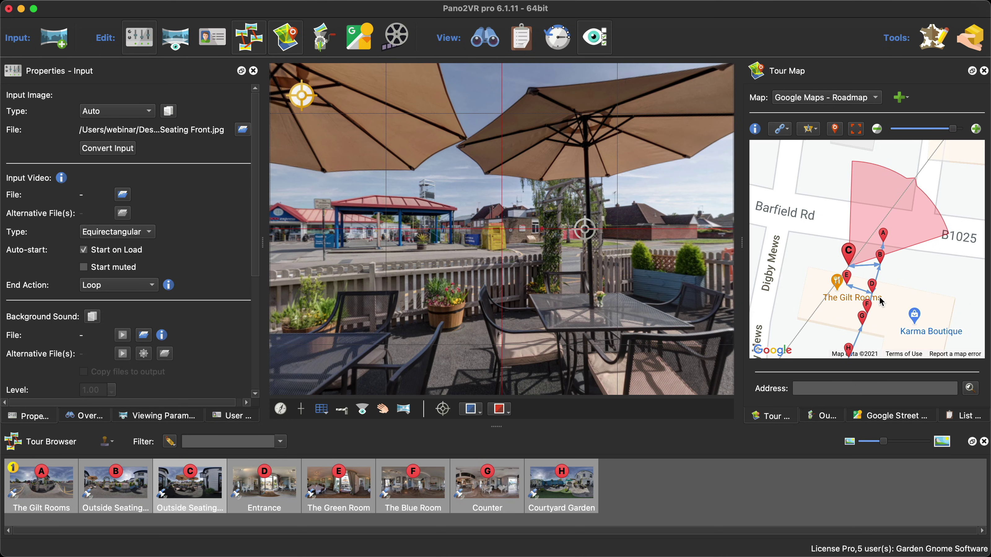
left_click(51, 489)
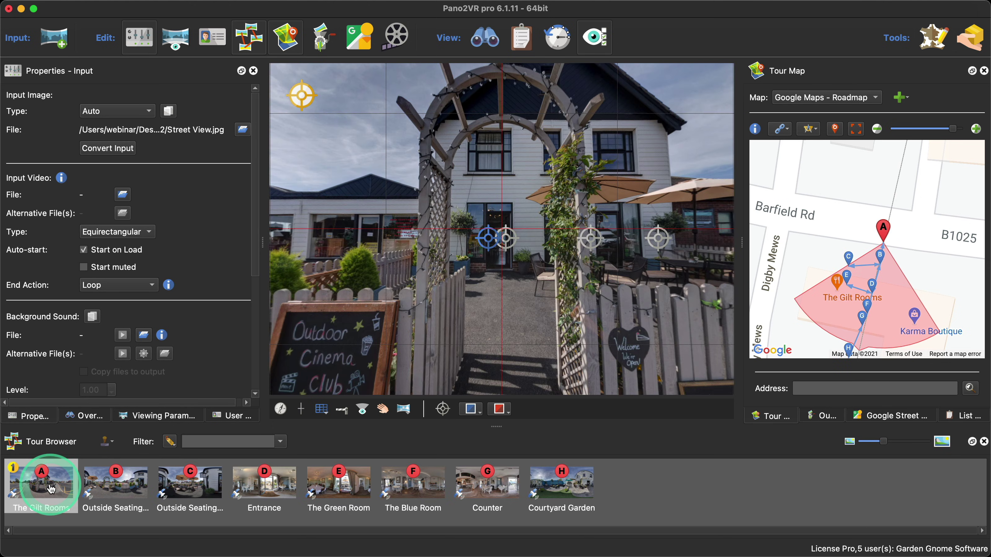
Zoom the tour map out, undock it as a floating window and hide it.
left_click(877, 129)
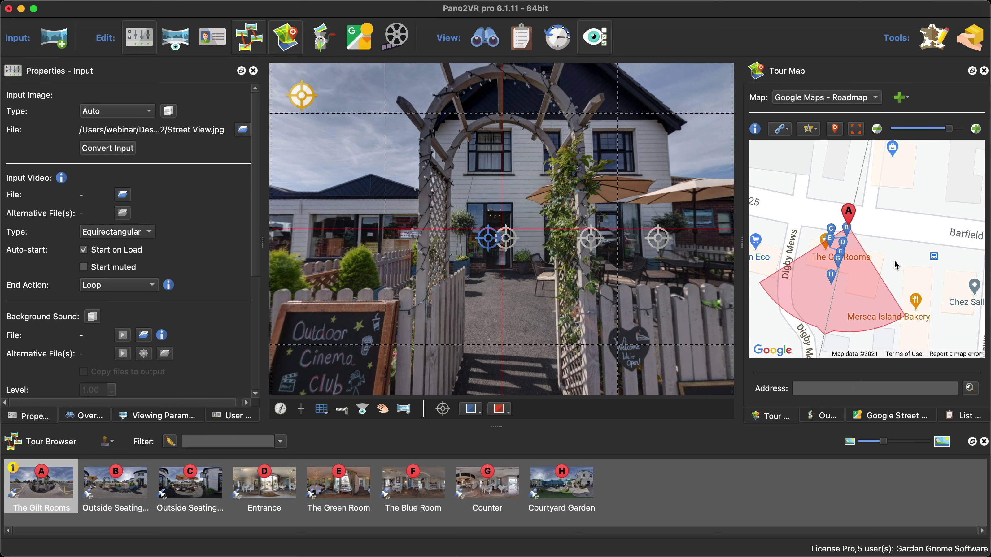
left_click(984, 71)
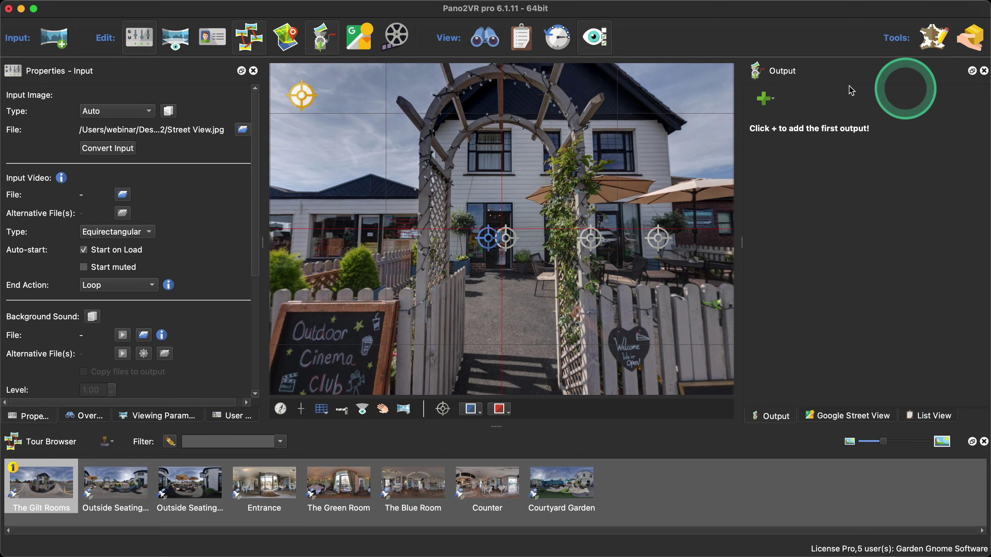
left_click(291, 47)
left_click(972, 71)
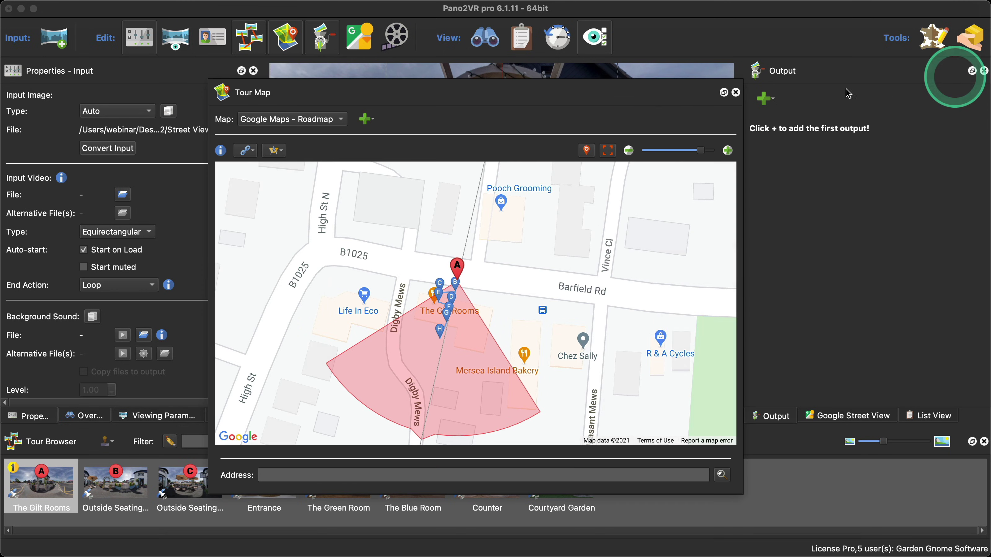
left_click(289, 38)
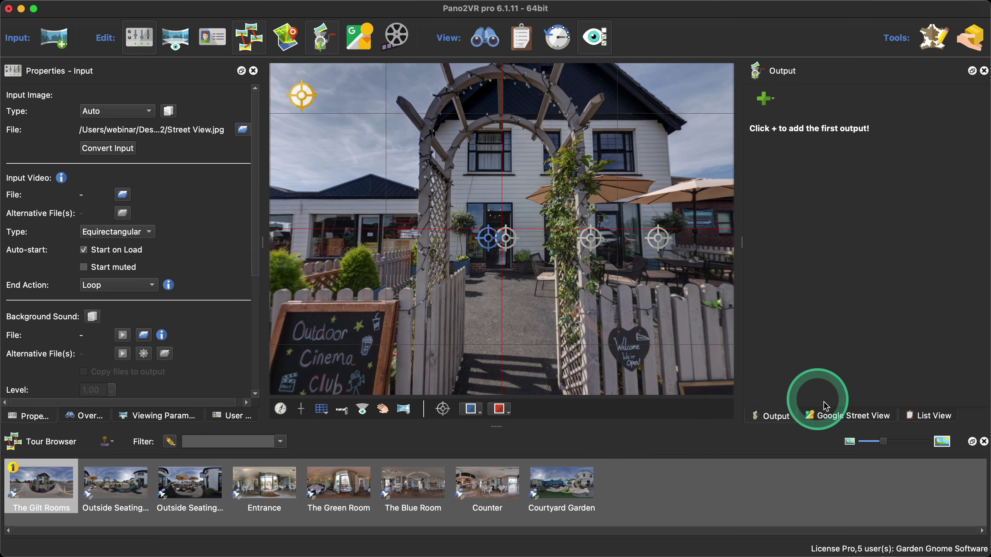
Review the Google Street View upload summary for the whole project and cancel before publishing.
left_click(853, 416)
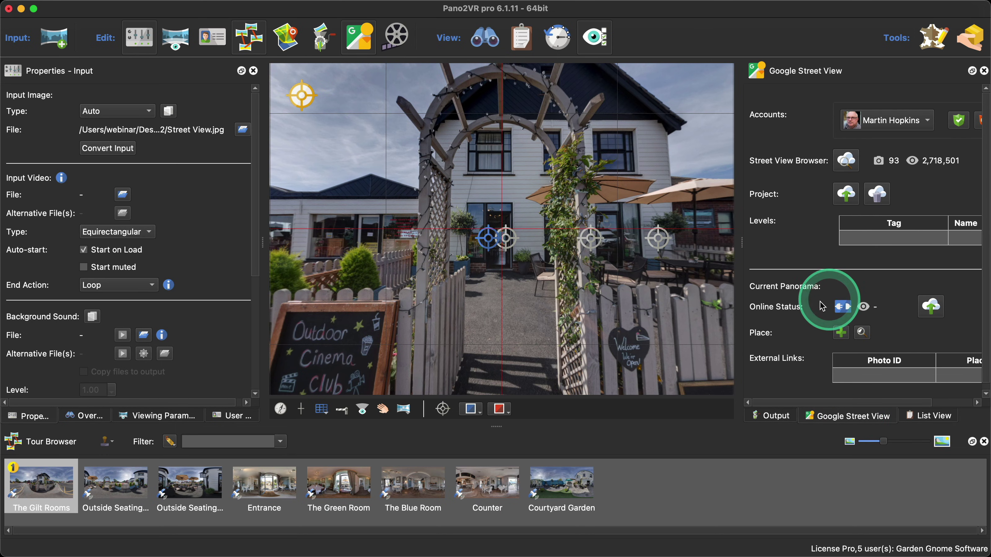
left_click(846, 194)
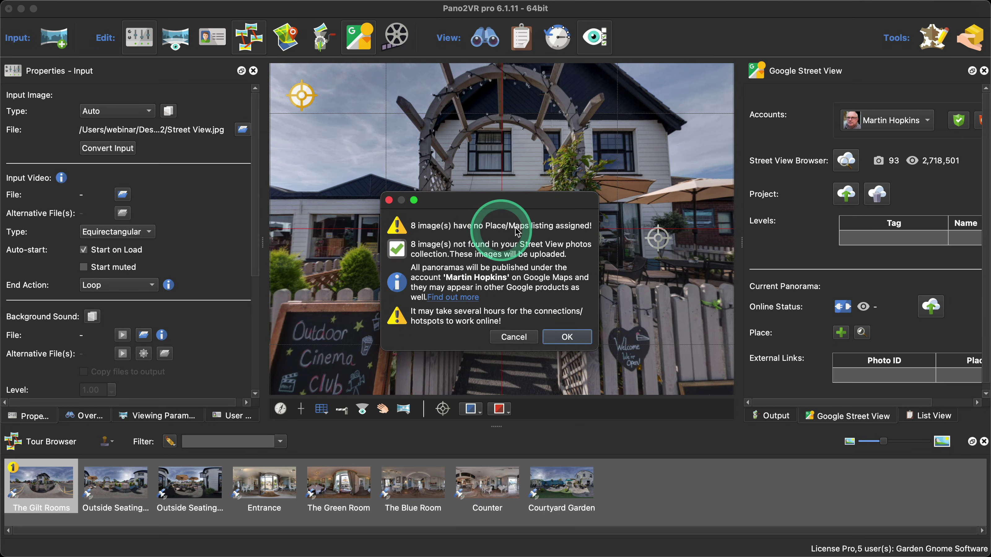
left_click(524, 338)
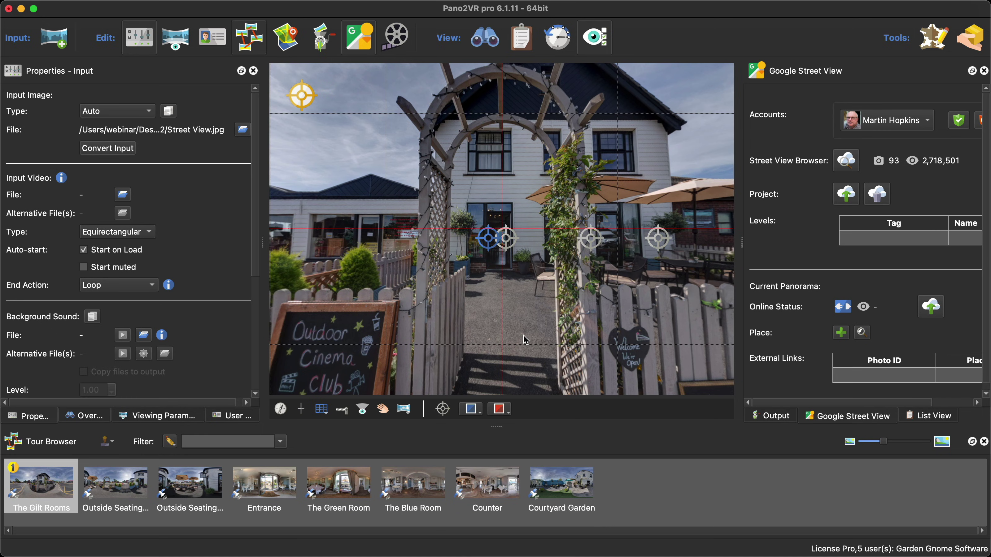
left_click(524, 326)
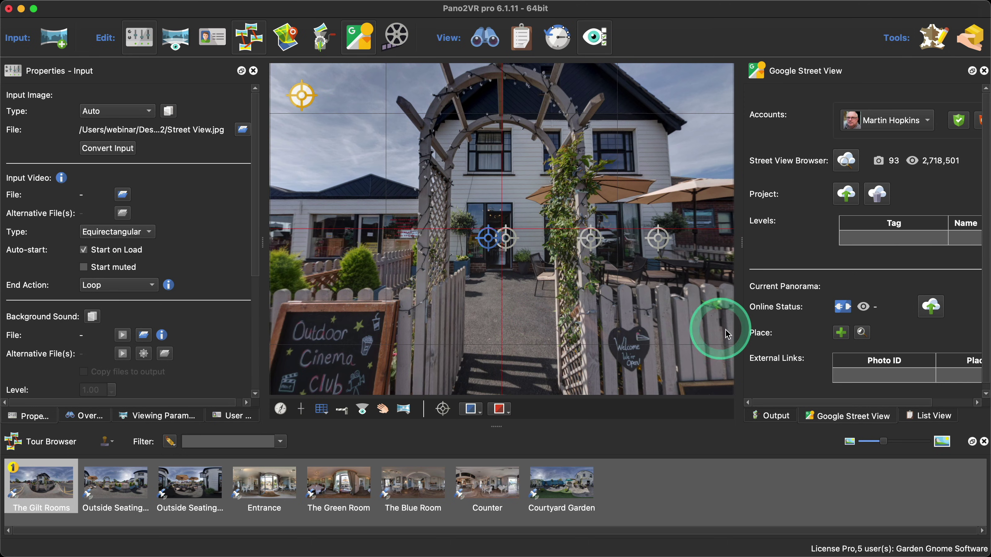
Assign The Gilt Rooms listing from the map as the Place of the current panorama and hide the map.
left_click(862, 333)
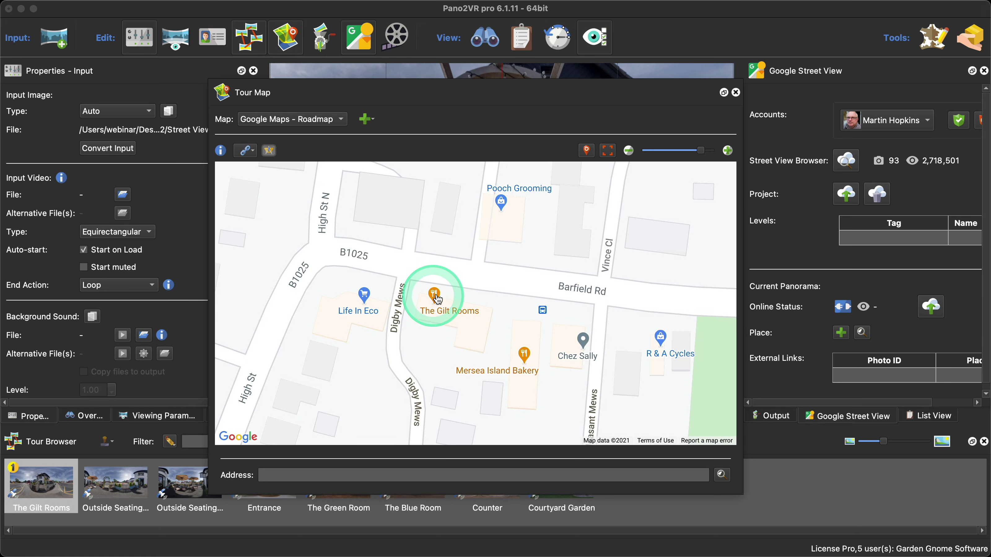
left_click(629, 150)
left_click(455, 295)
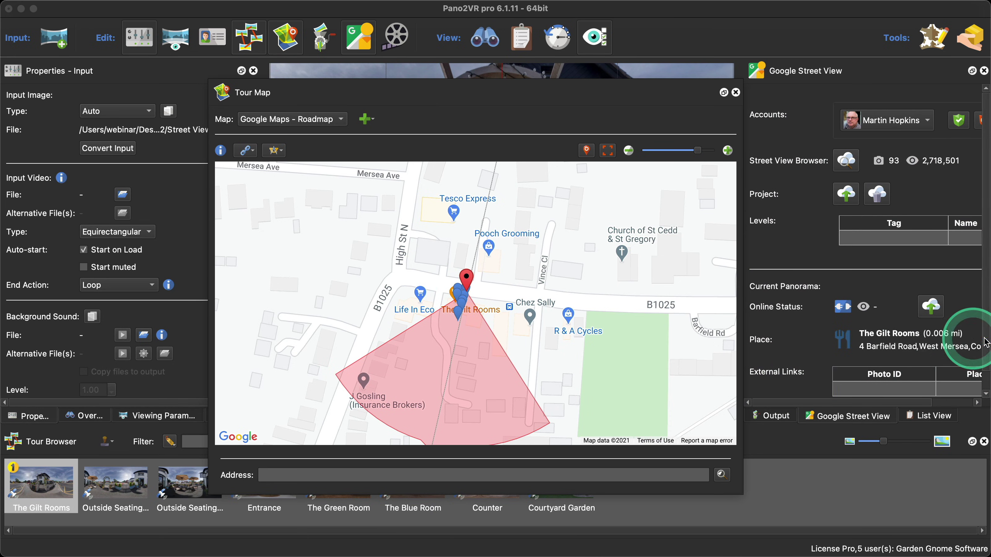
mouse_move(874, 344)
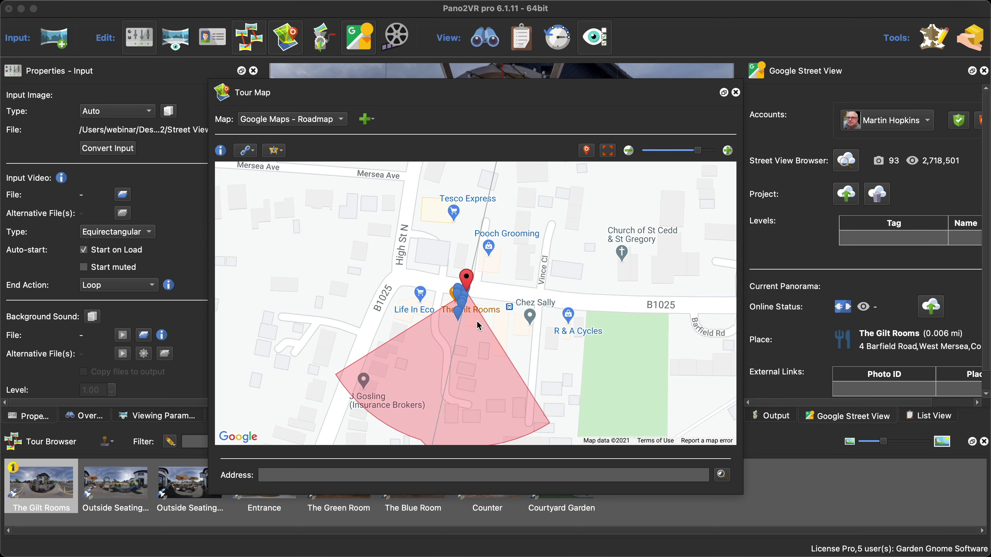
left_click(476, 299)
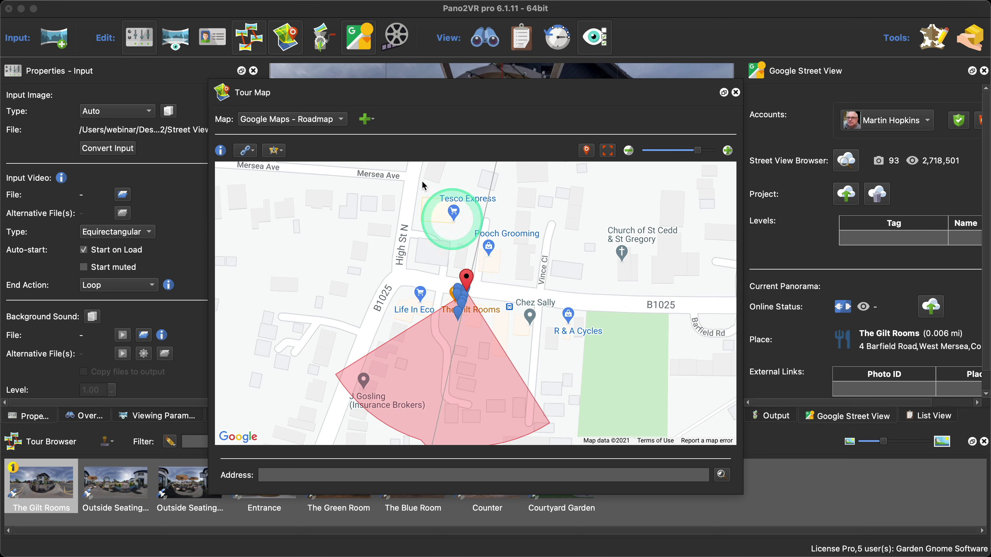
left_click(286, 37)
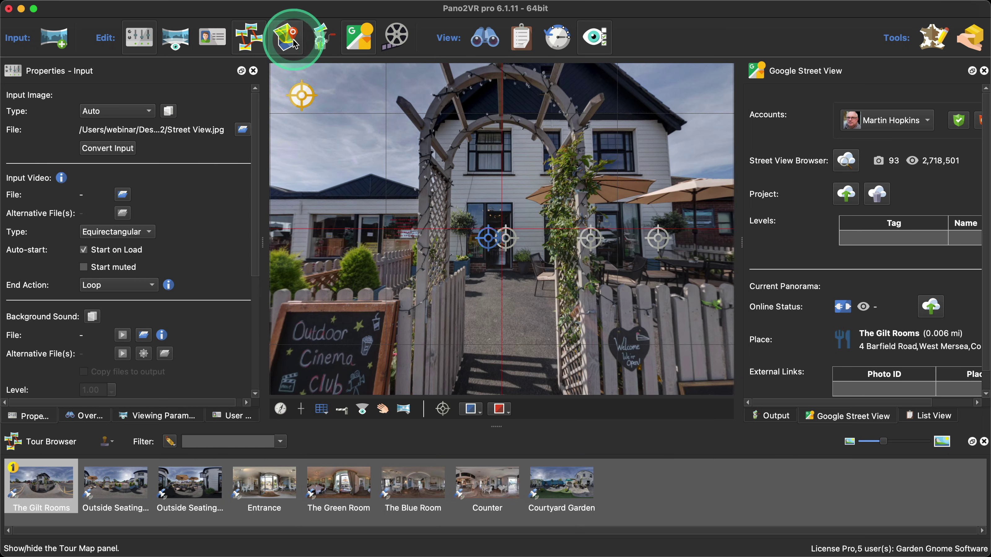
Check the Place assignment of both Outside Seating panoramas and return to The Gilt Rooms.
mouse_move(868, 330)
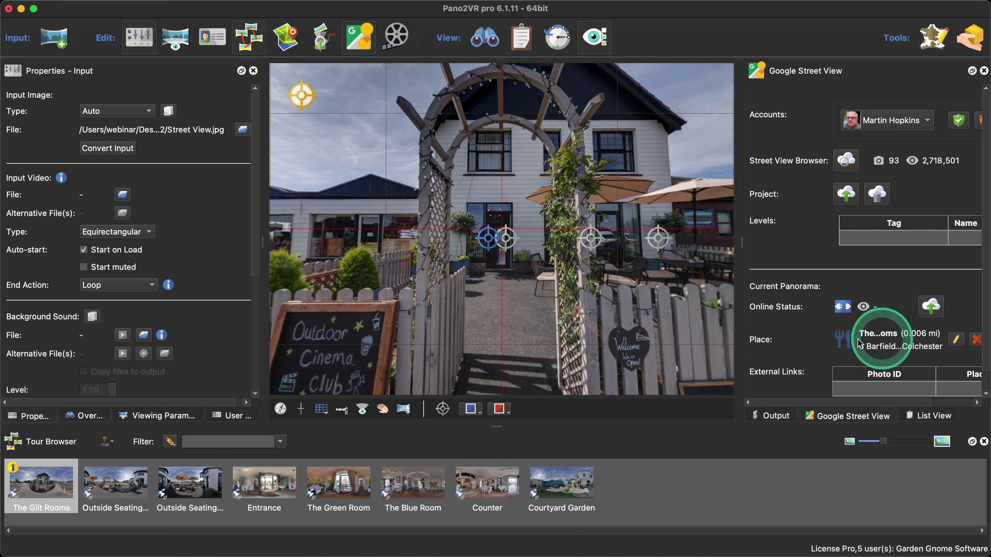
left_click(114, 484)
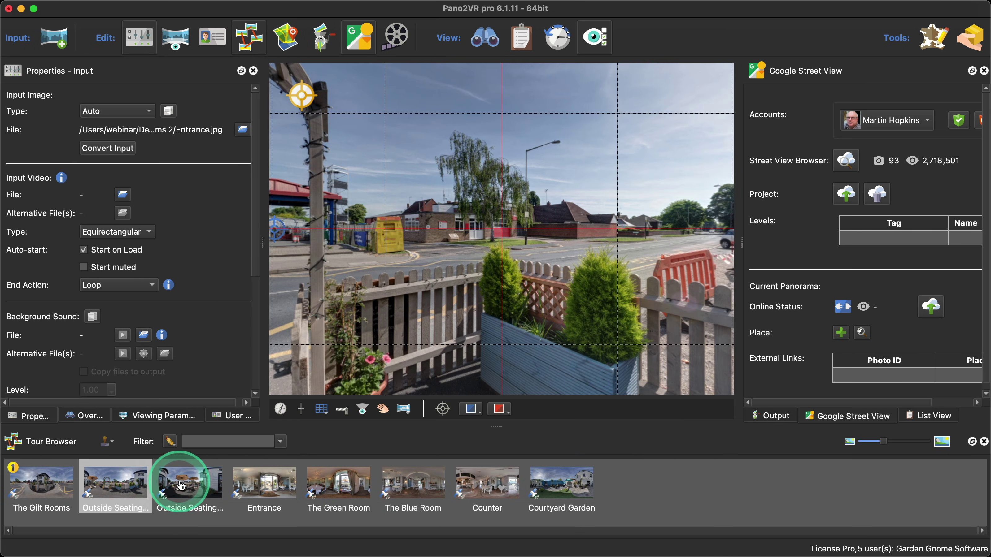
left_click(190, 484)
left_click(41, 483)
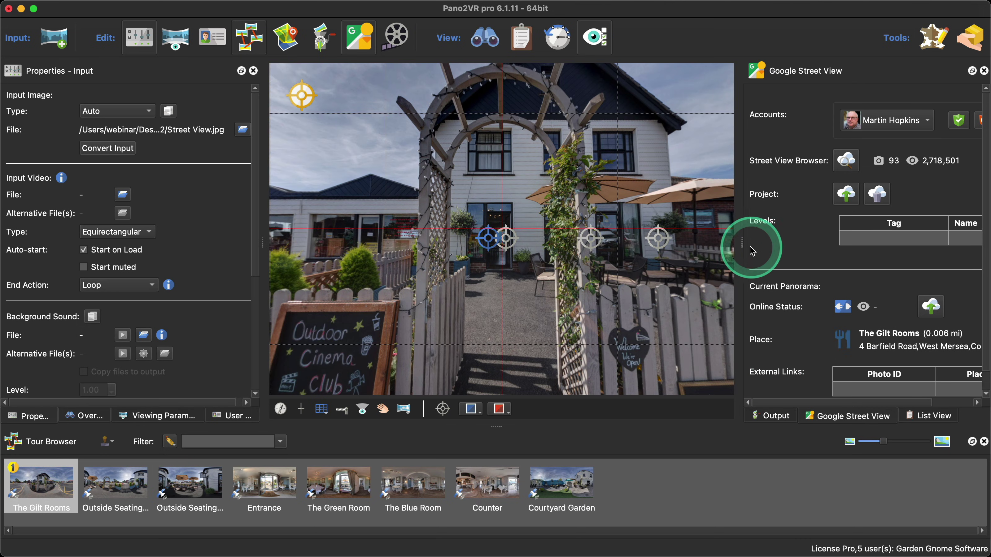
Widen the Google Street View settings, copy the Place to the other tour nodes, and check it through The Green Room.
left_click_drag(741, 243, 669, 243)
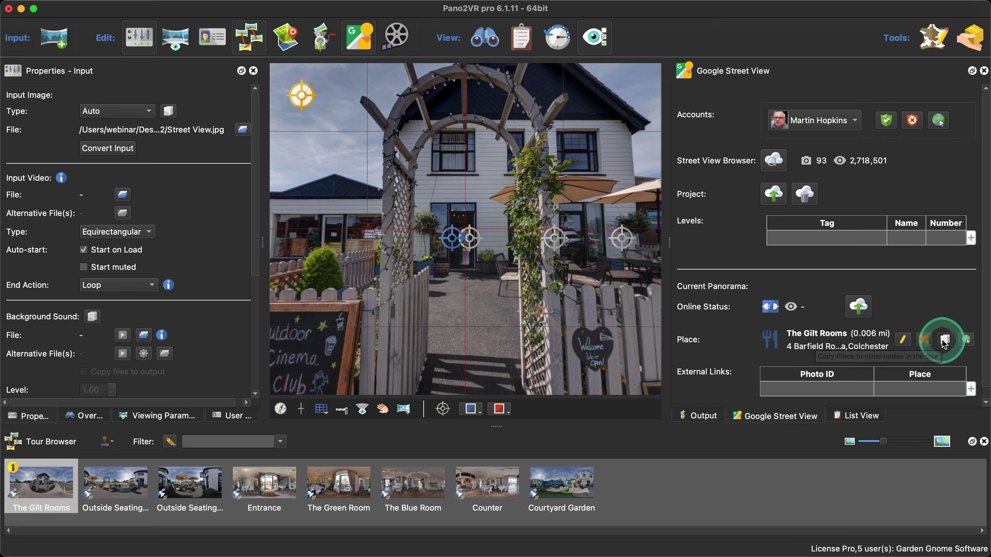
left_click(115, 484)
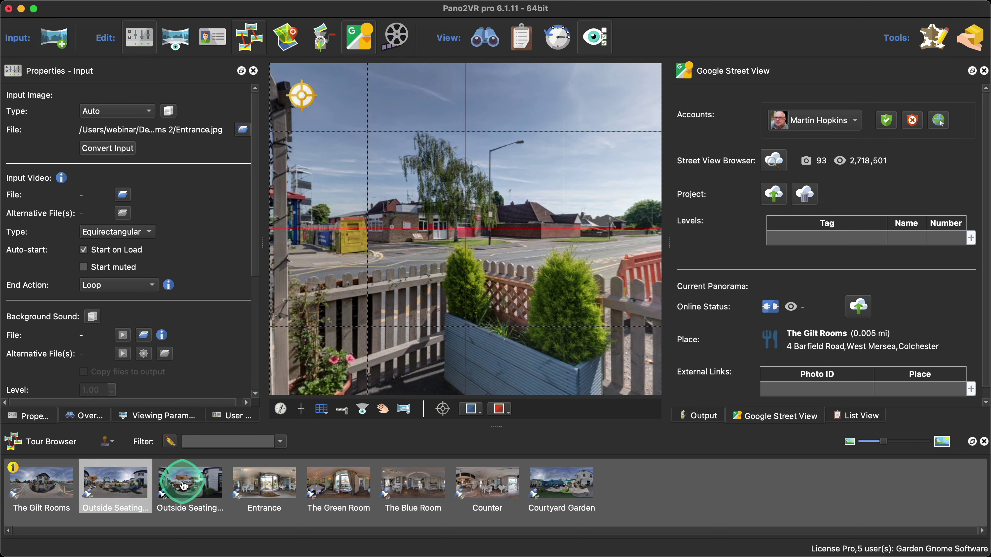
left_click(190, 484)
left_click(265, 486)
left_click(337, 492)
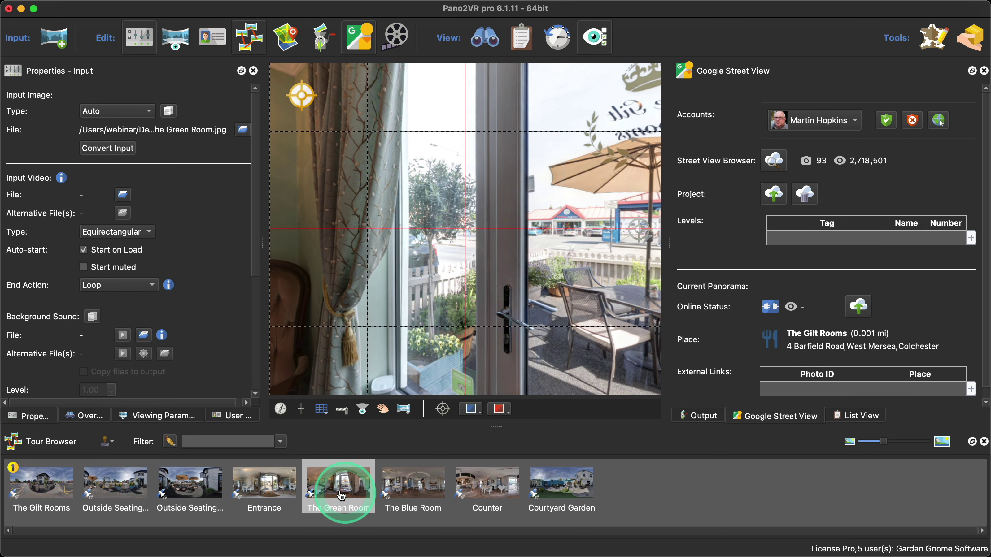
Show the panorama's user data and follow the linked hotspots from The Green Room through Entrance to Outside Seating One.
left_click(238, 417)
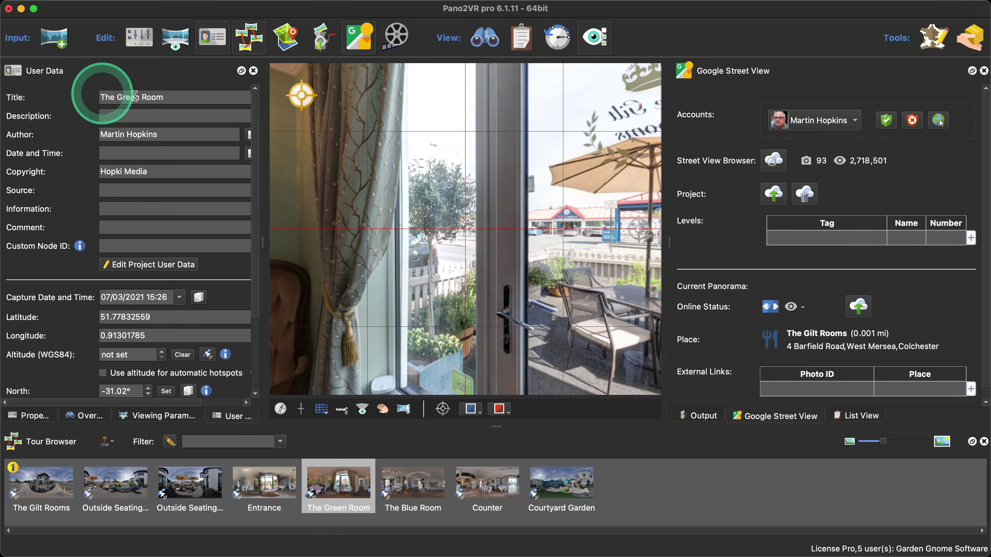
mouse_move(802, 351)
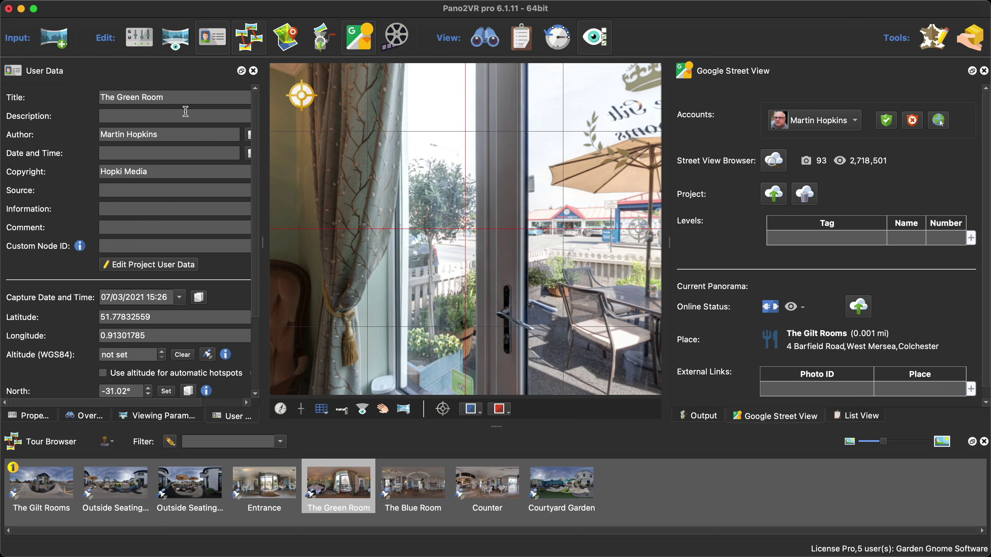
left_click_drag(492, 265, 491, 239)
key("alt")
left_click(491, 239, "alt")
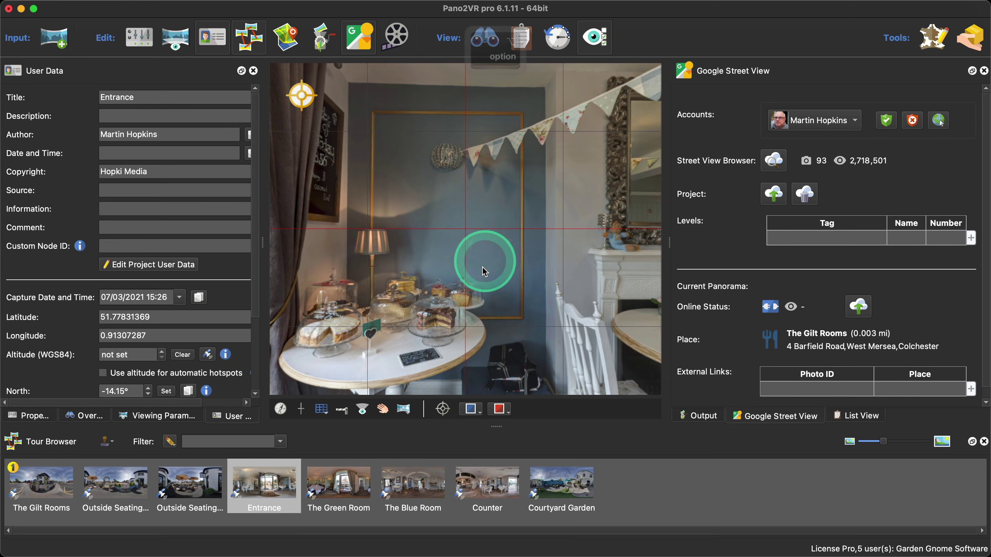
left_click_drag(360, 288, 442, 236)
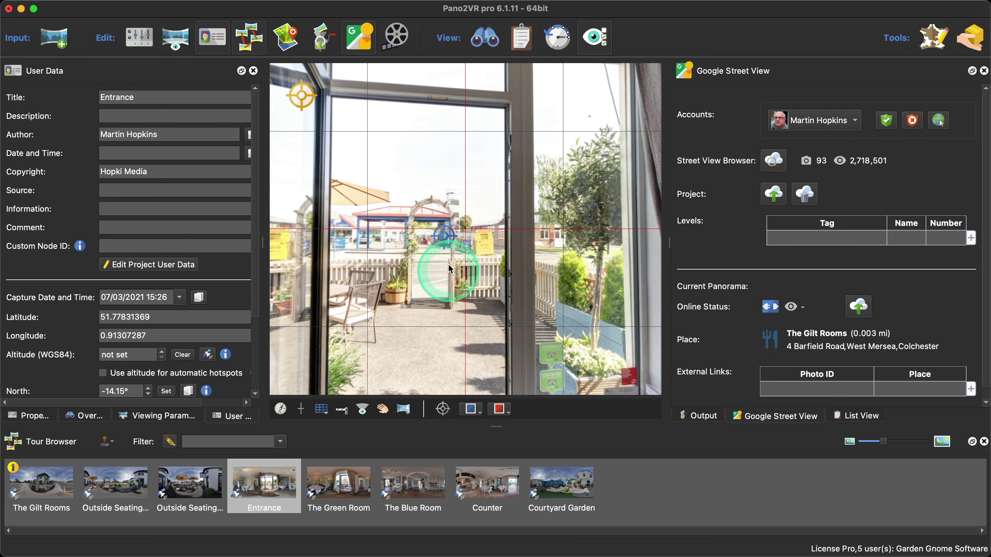
left_click(442, 237, "alt")
left_click_drag(376, 290, 491, 289)
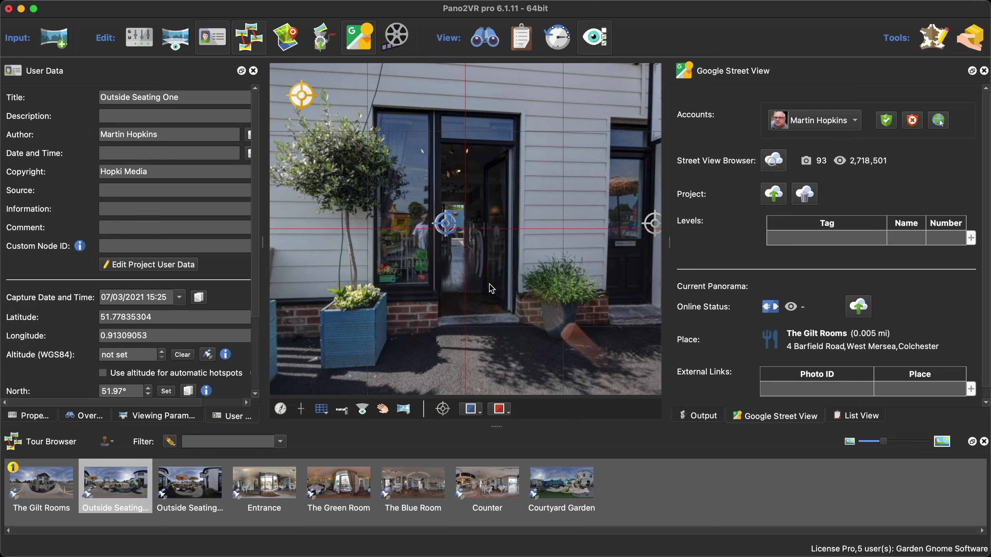
left_click_drag(491, 289, 457, 250)
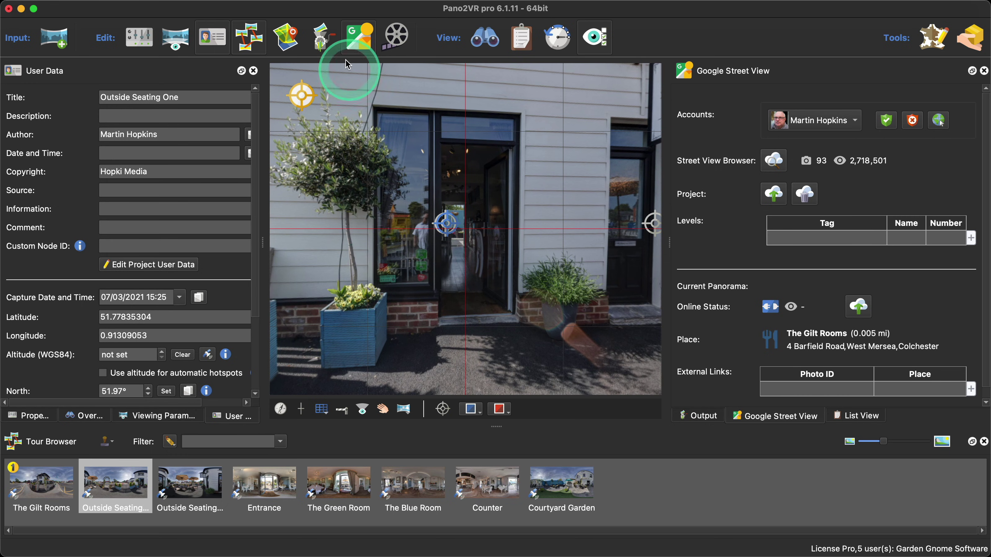
Show the Tour Map close up around the linked nodes and select The Gilt Rooms node on it.
left_click(299, 41)
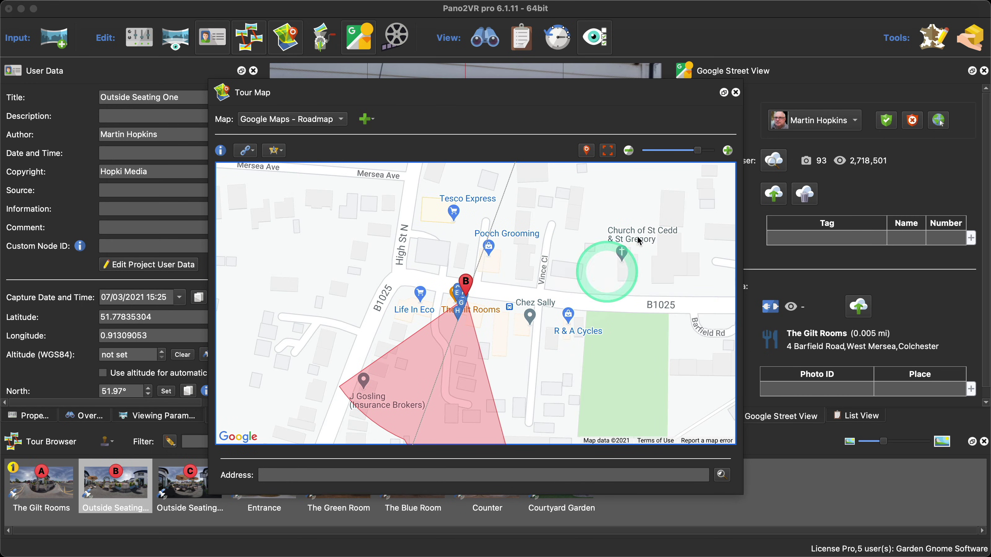
left_click(728, 150)
left_click(728, 151)
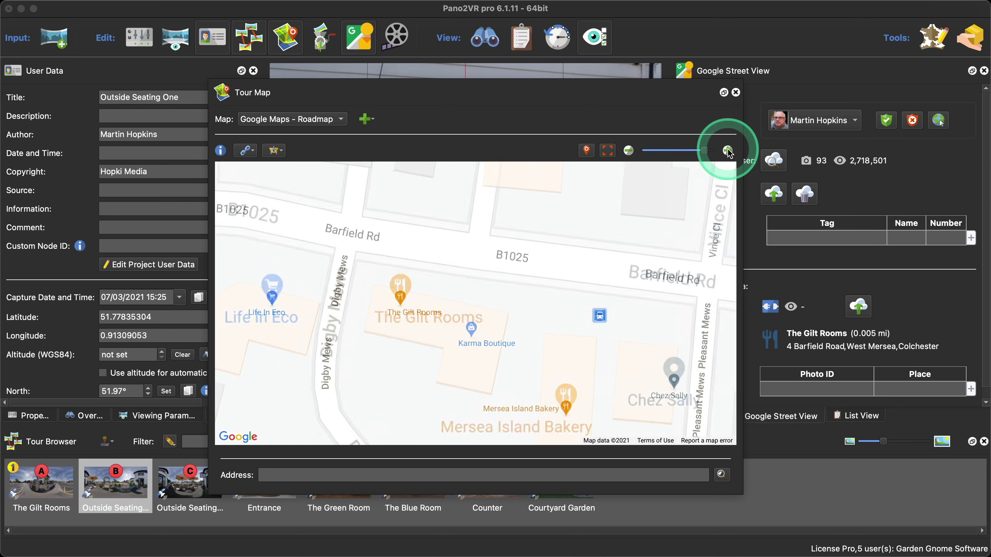
left_click(728, 150)
left_click(405, 205)
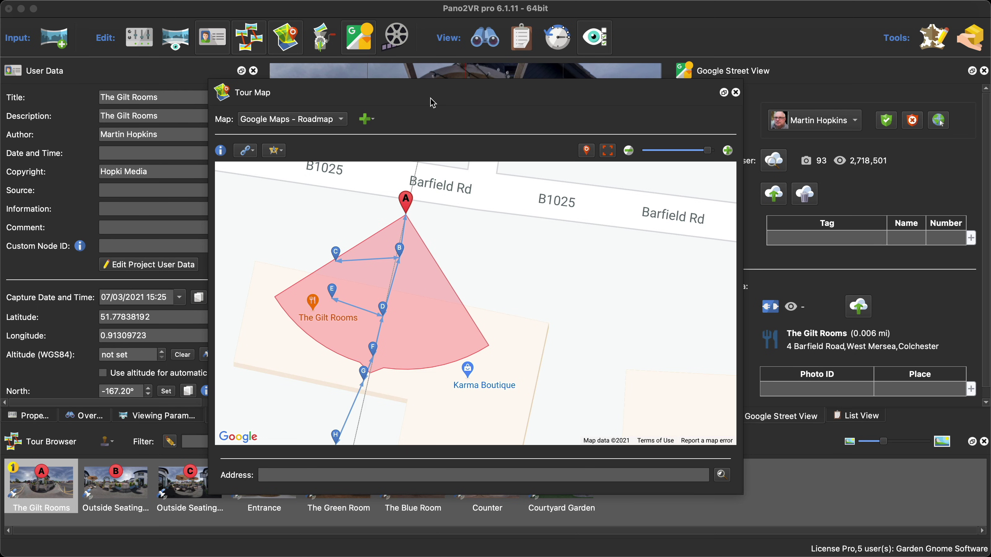
Reposition the Tour Map clear of the Tour Browser thumbnails and show the surrounding streets around the nodes.
left_click(293, 46)
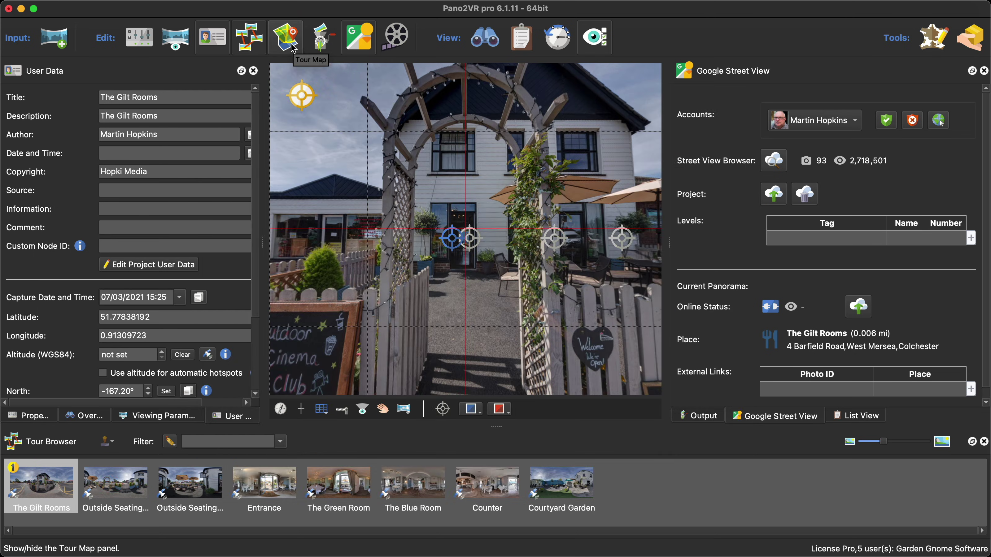
left_click(286, 42)
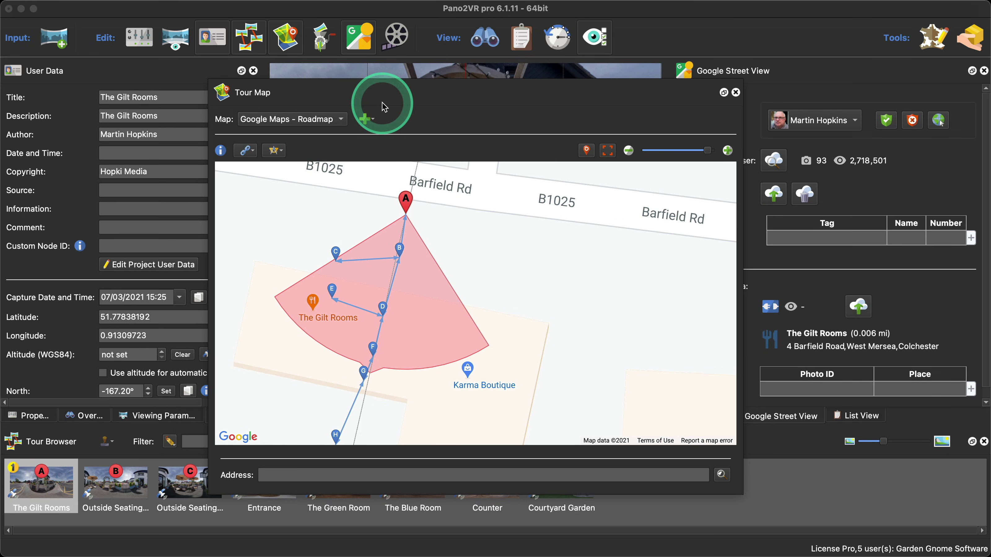
left_click_drag(385, 108, 386, 71)
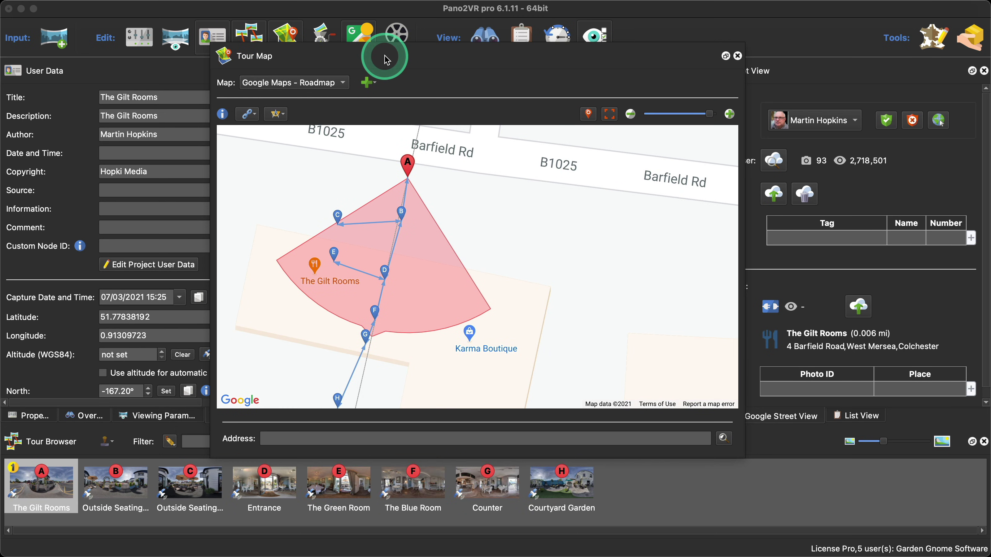
left_click(632, 121)
left_click_drag(601, 211, 618, 190)
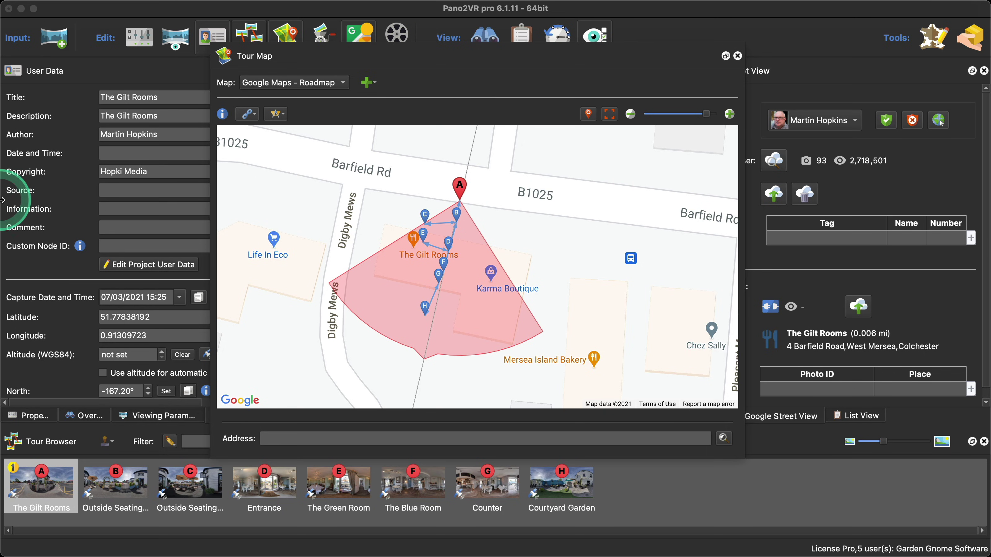
Review the advanced preferences, close them without changes, and hide the Tour Map.
left_click(54, 8)
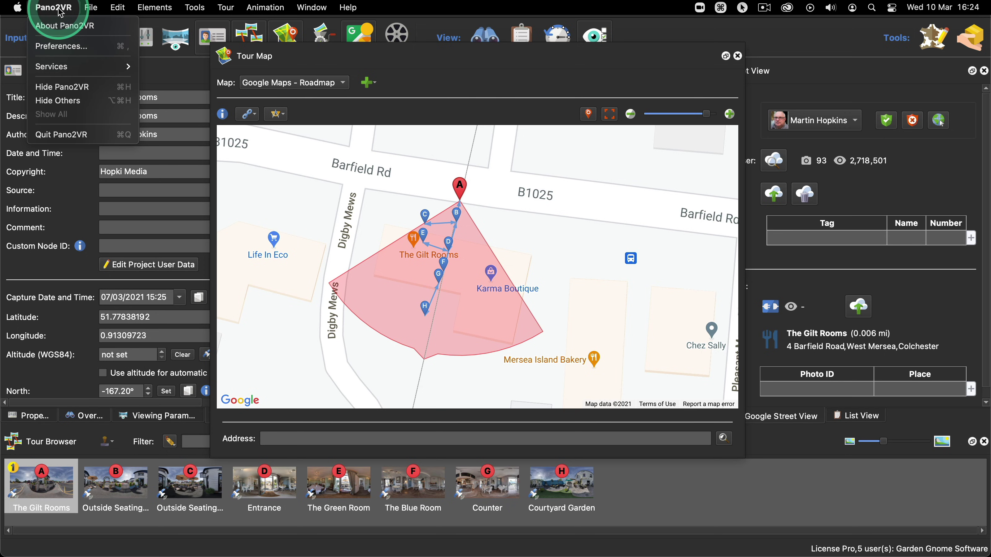
left_click(61, 47)
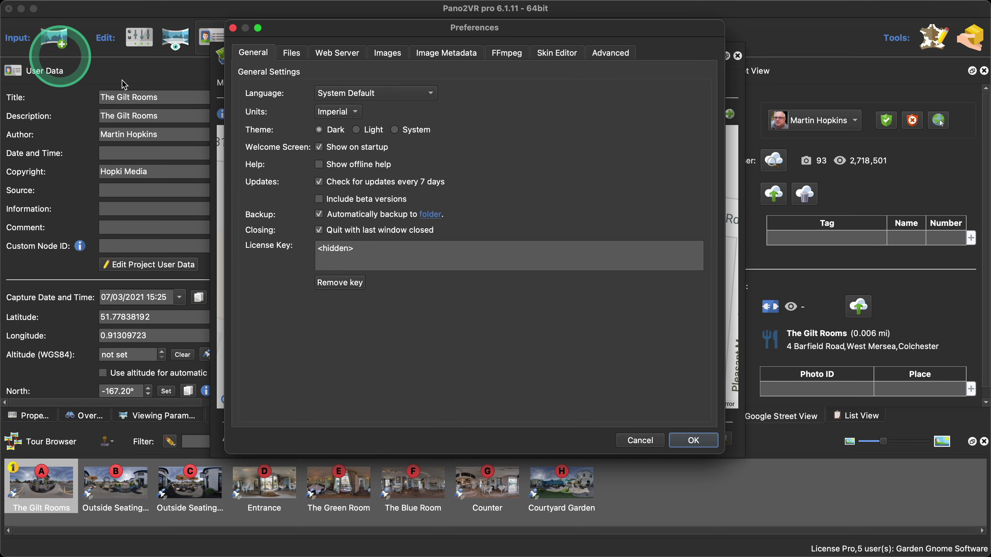
left_click(617, 60)
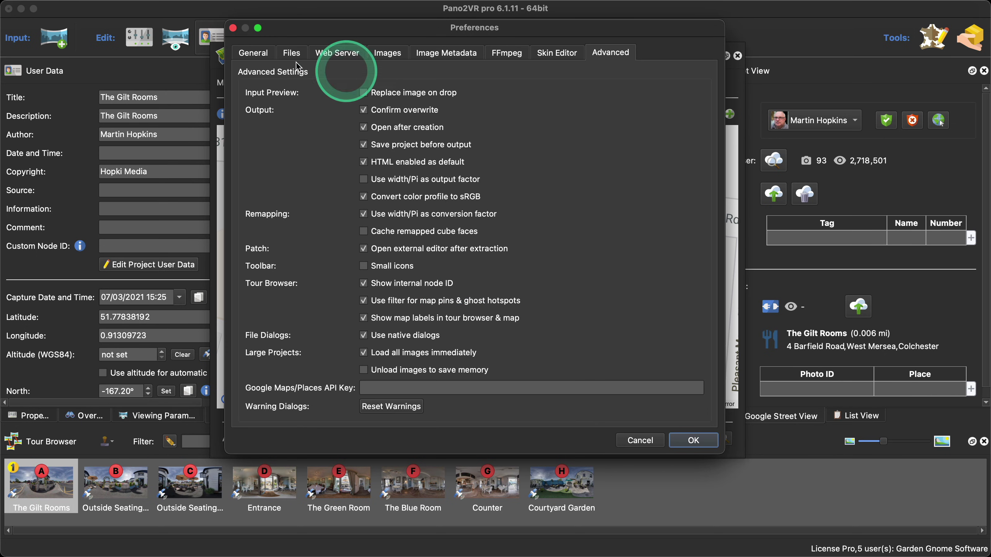
left_click(233, 27)
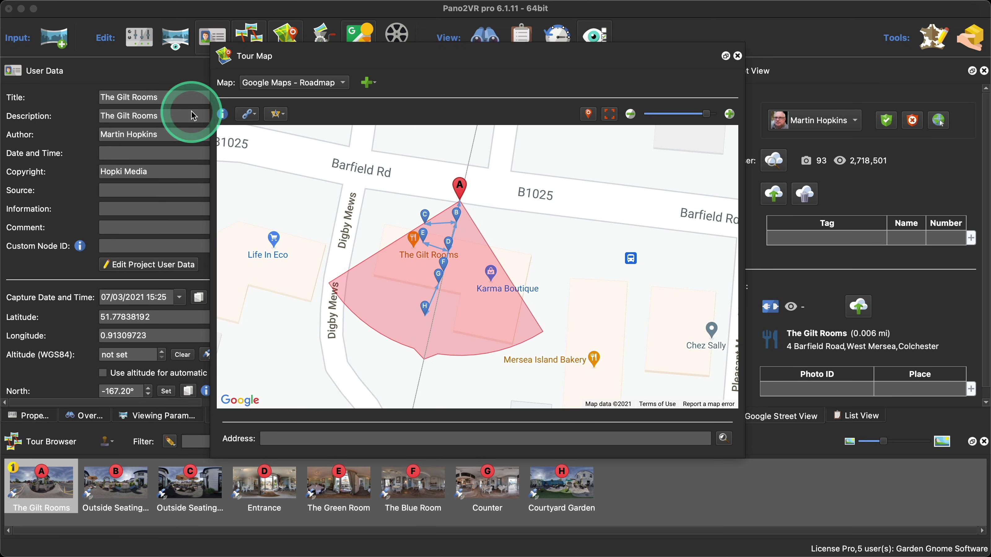
left_click(738, 56)
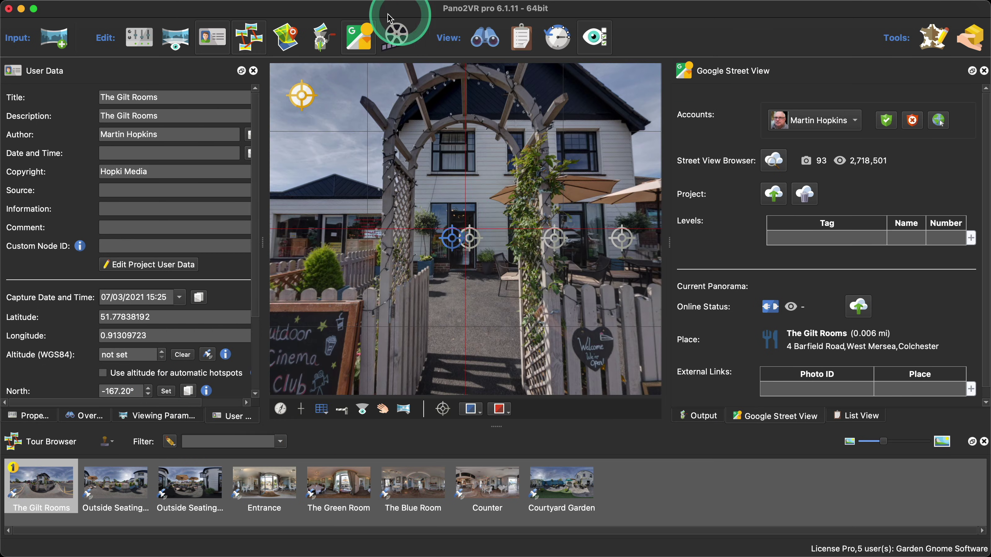
Inspect The Gilt Rooms node's details and check the map label option for the tour browser and map in the advanced preferences.
mouse_move(49, 483)
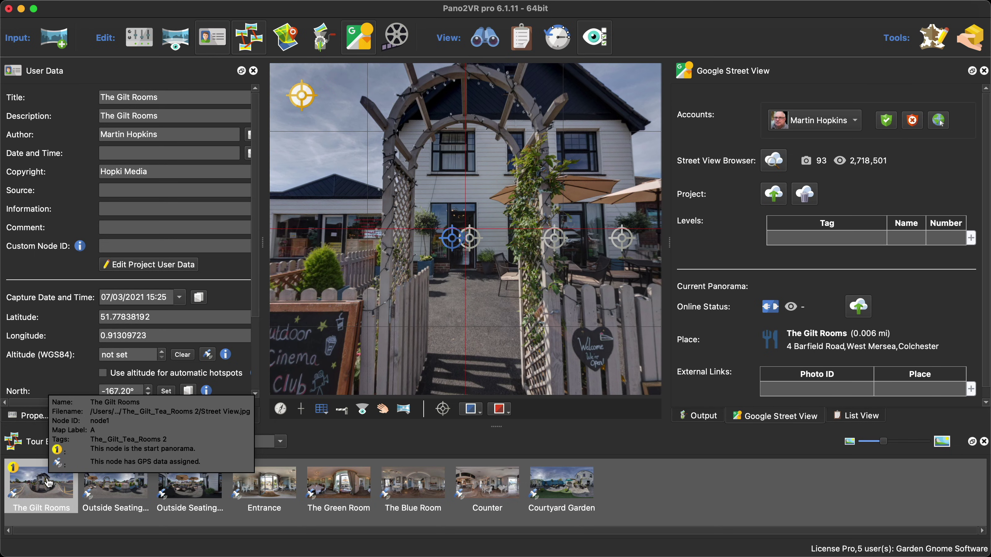
left_click(46, 479)
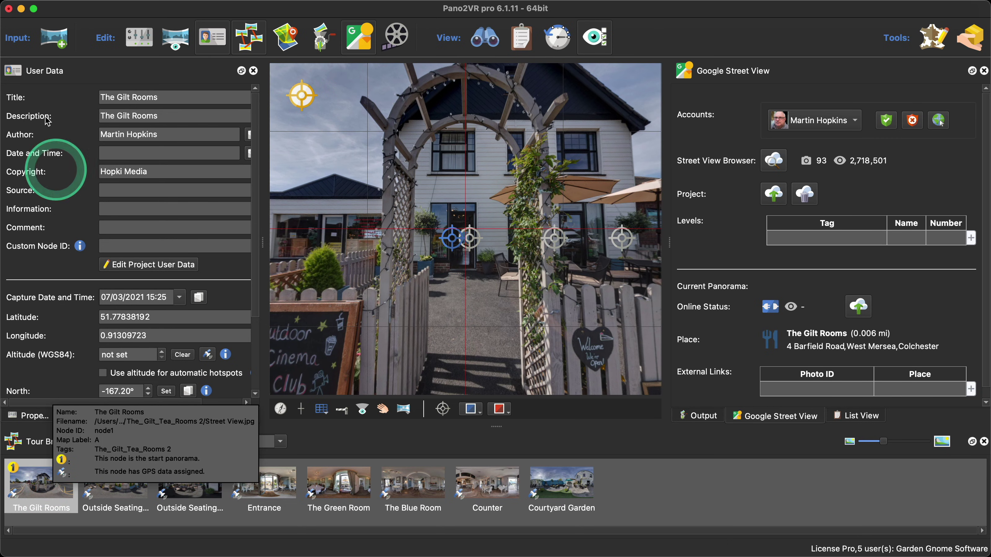
left_click(39, 10)
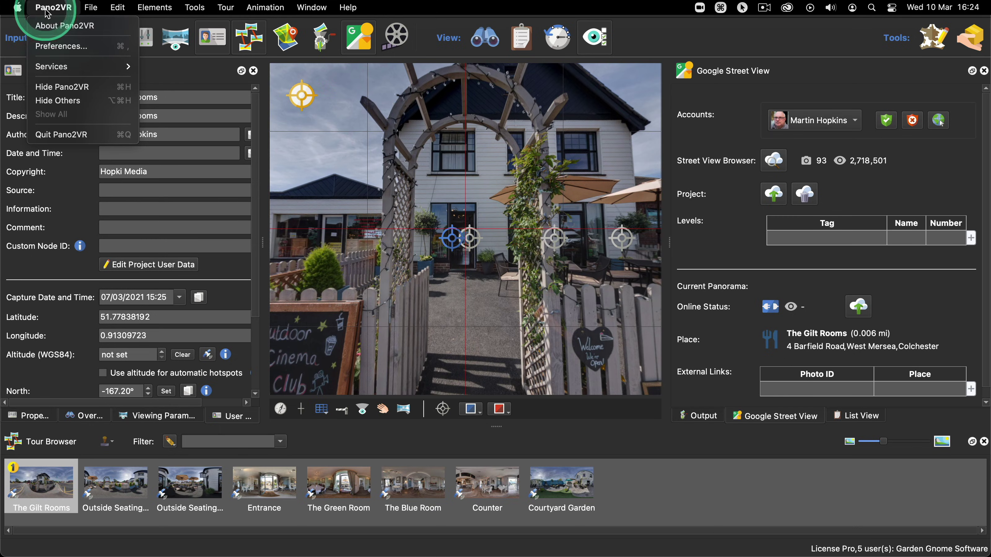
left_click(54, 39)
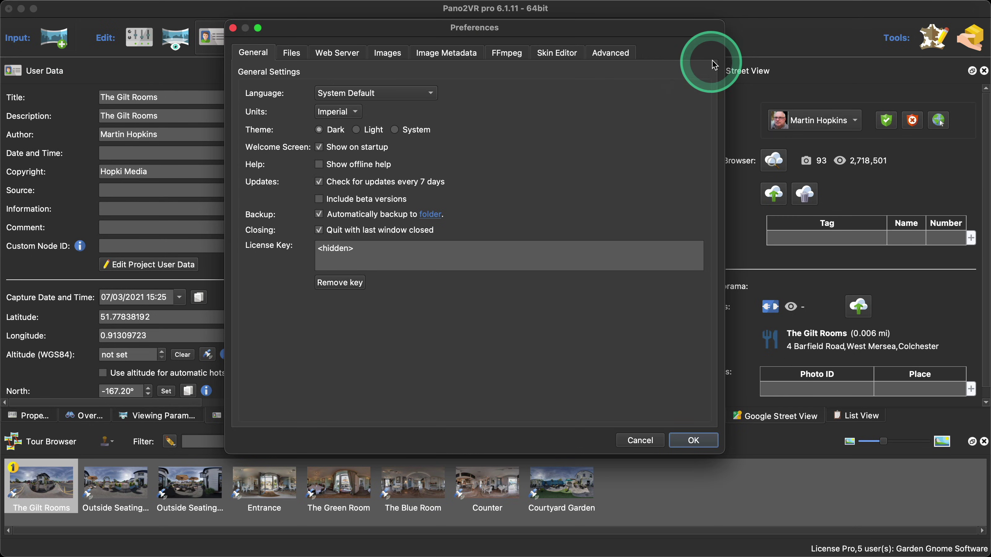
left_click(611, 52)
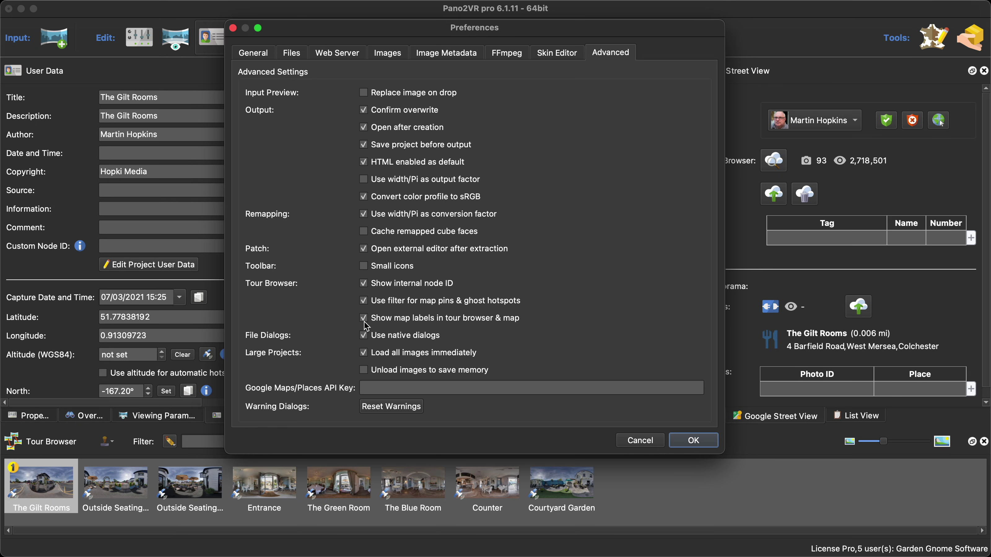
left_click(693, 440)
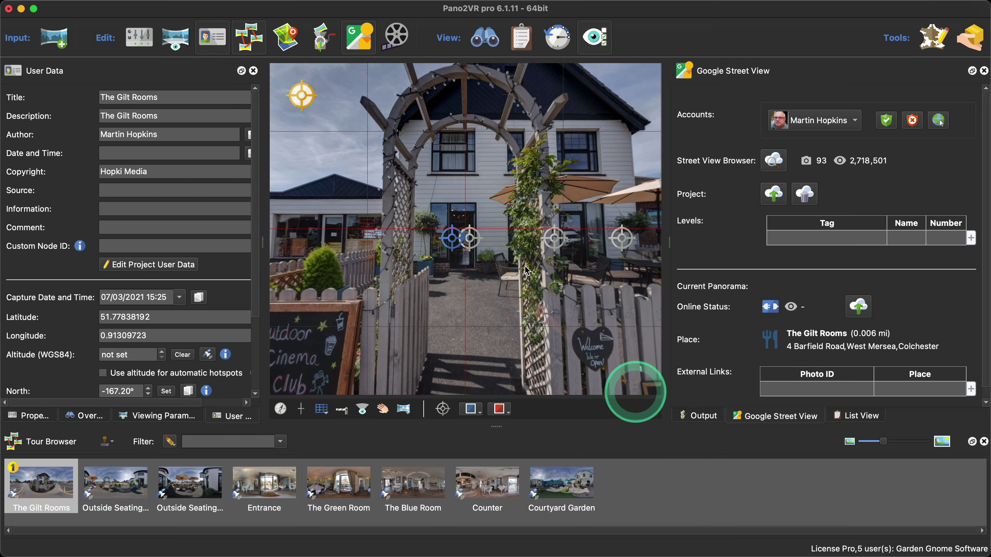
Compare the node labels on the Tour Map with the Tour Browser, view The Green Room's position, and hide the map.
left_click(359, 41)
left_click(359, 41)
left_click(285, 36)
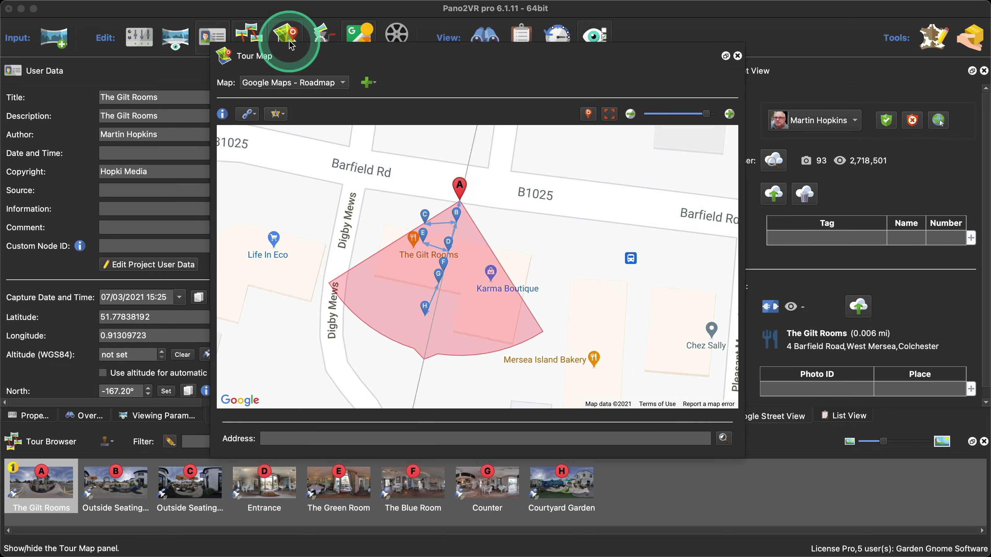
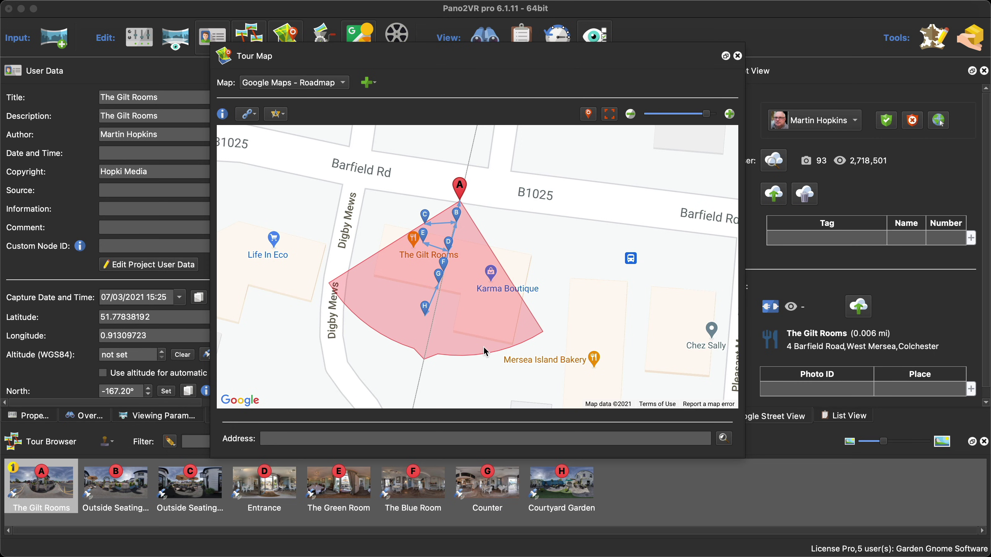
left_click(349, 491)
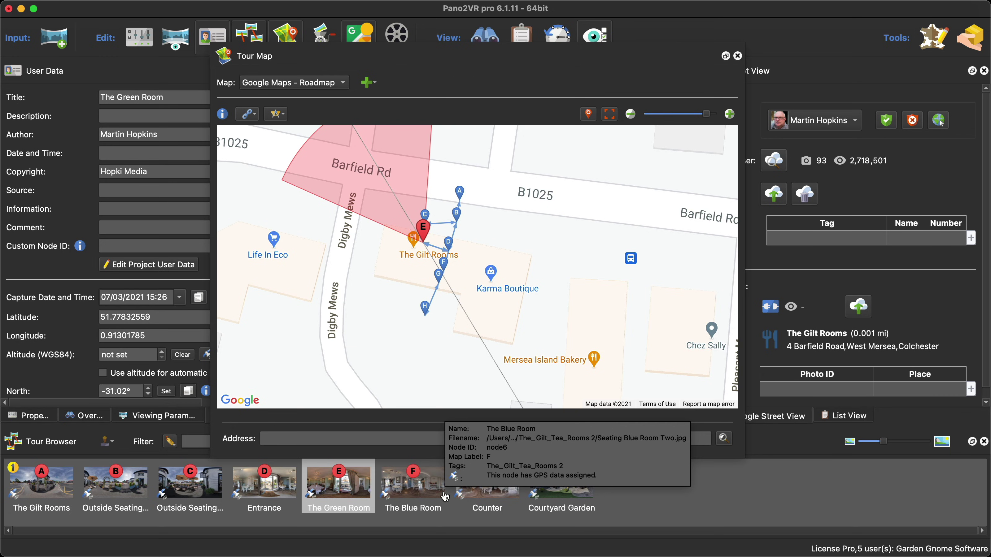
left_click_drag(510, 62, 512, 53)
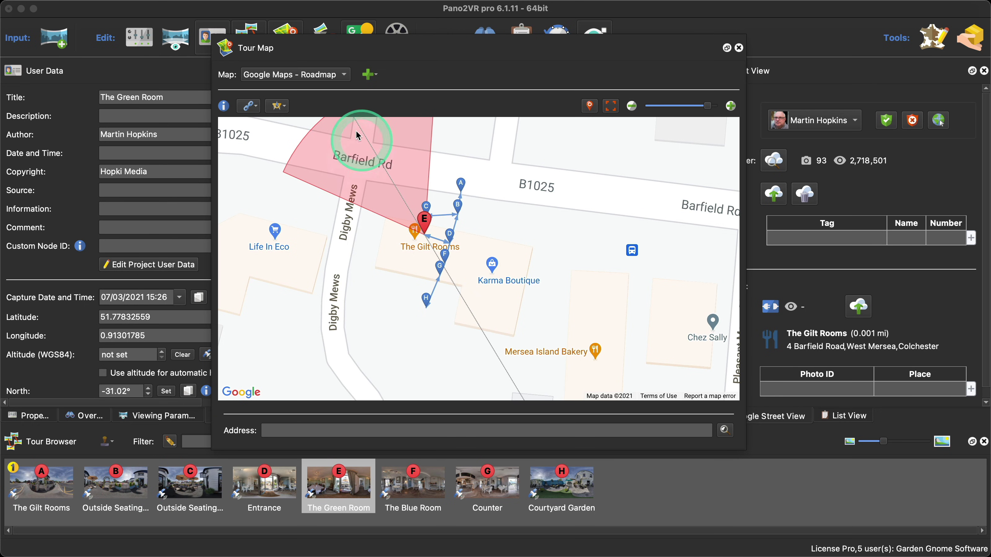
left_click(739, 48)
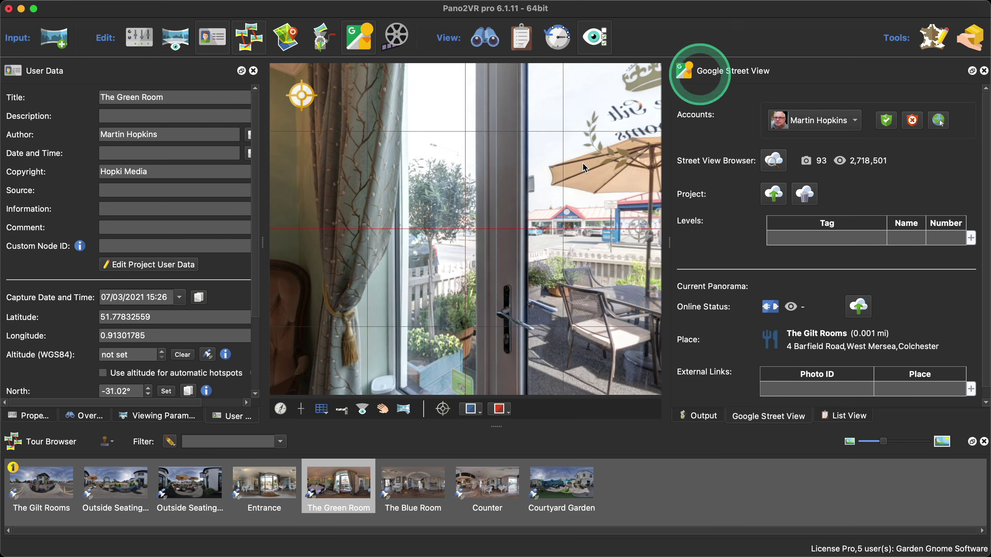
Add the tag "outside" to The Gilt Rooms panorama.
left_click_drag(256, 303, 250, 376)
left_click(135, 506)
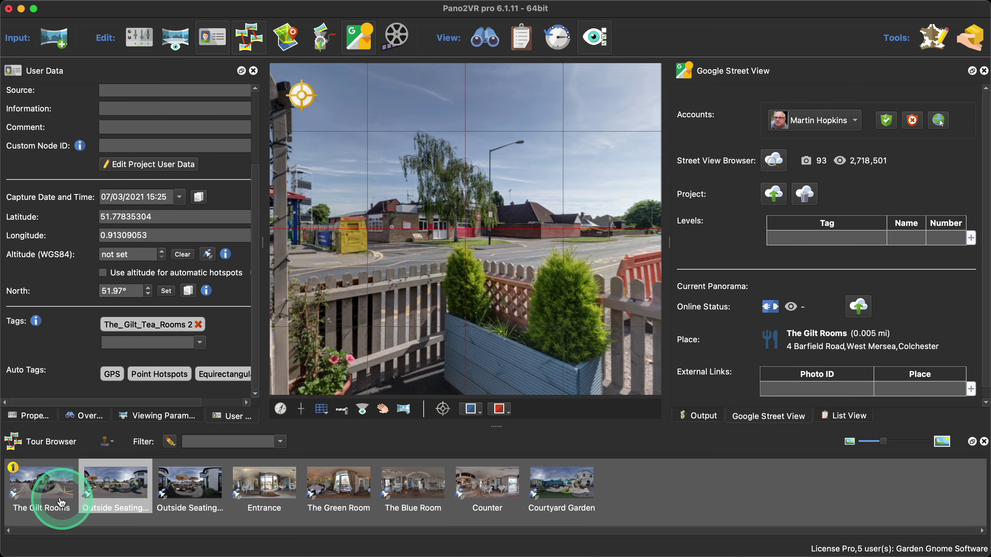
left_click(46, 501)
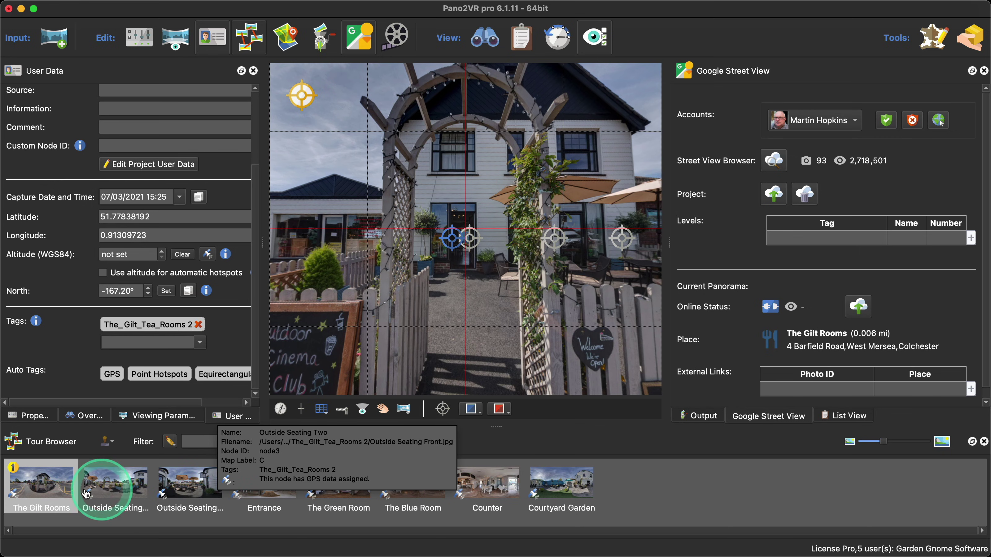
left_click(137, 342)
type("o")
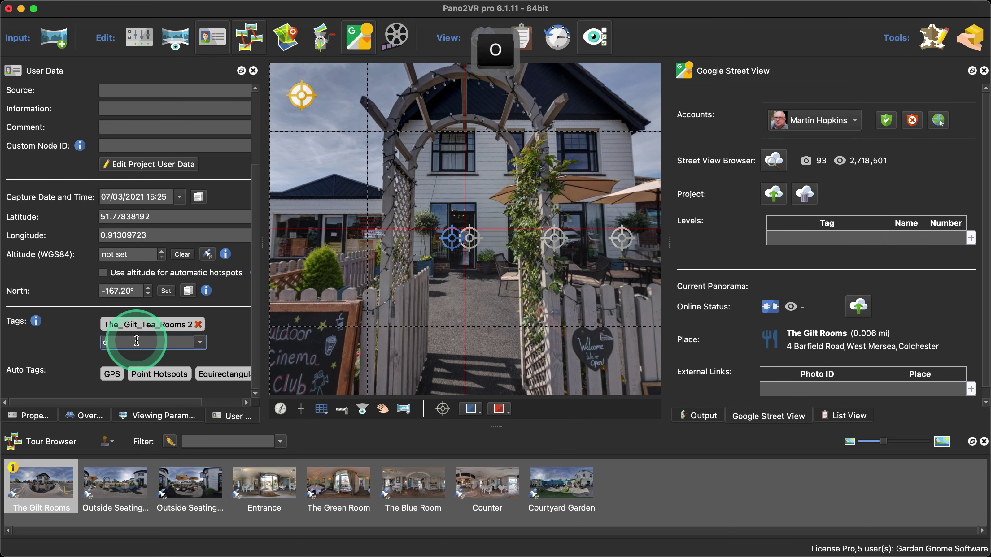
type("utside")
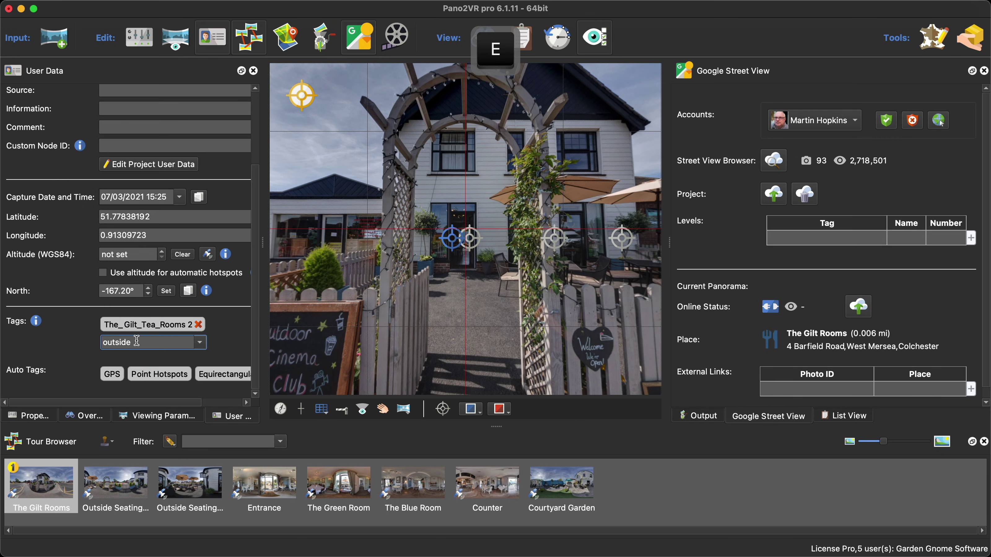
key("Return")
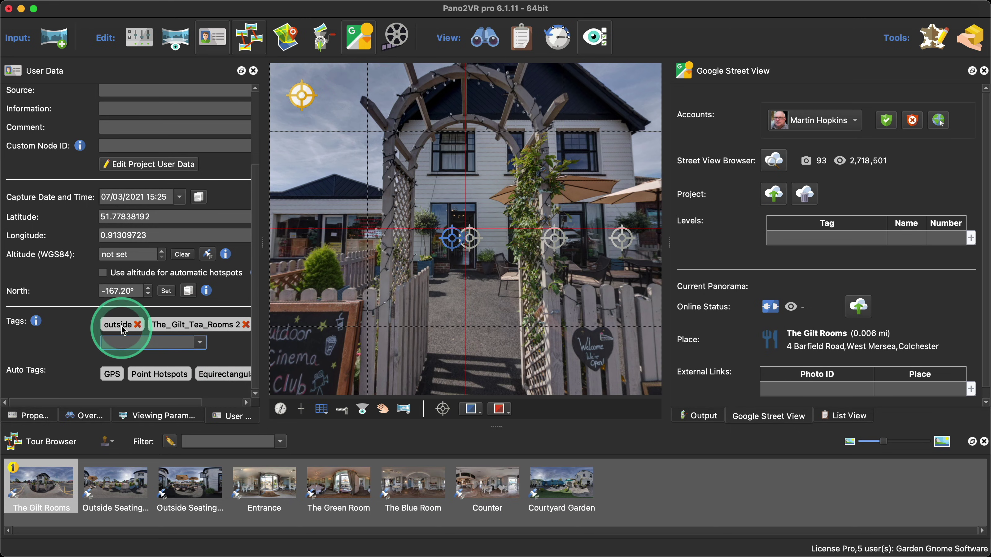
Copy the tag "outside" from The Gilt Rooms to the Courtyard Garden panorama.
left_click_drag(122, 330, 556, 486)
Add the tag "Inside" to the Entrance panorama and copy it to the other indoor panoramas: The Green Room, The Blue Room and Counter.
left_click(263, 483)
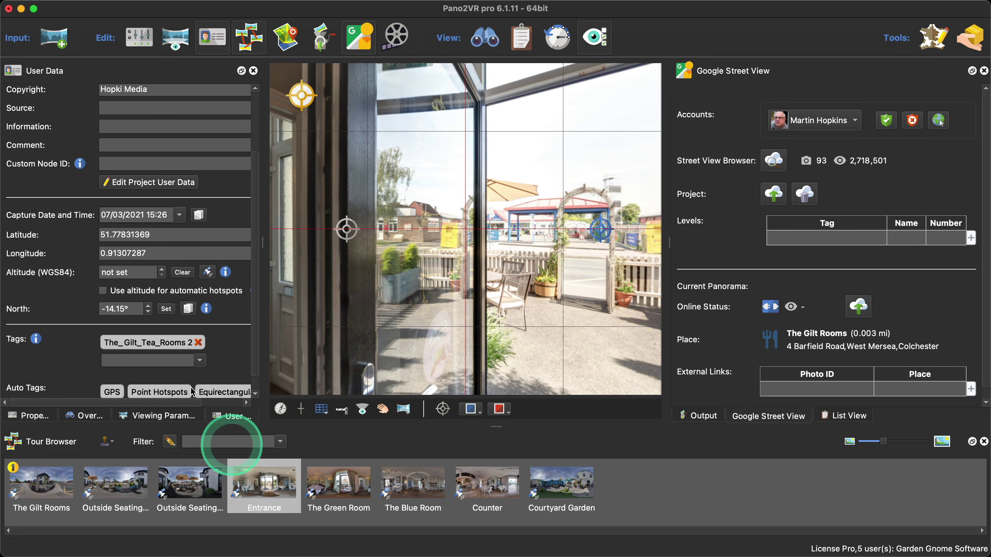
left_click(165, 360)
type("In")
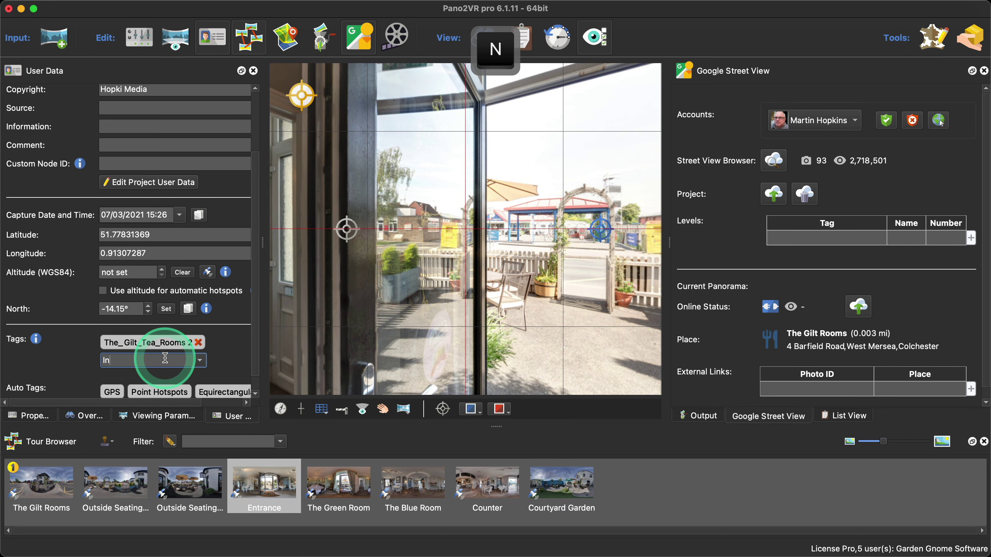
type("side")
left_click(12, 348)
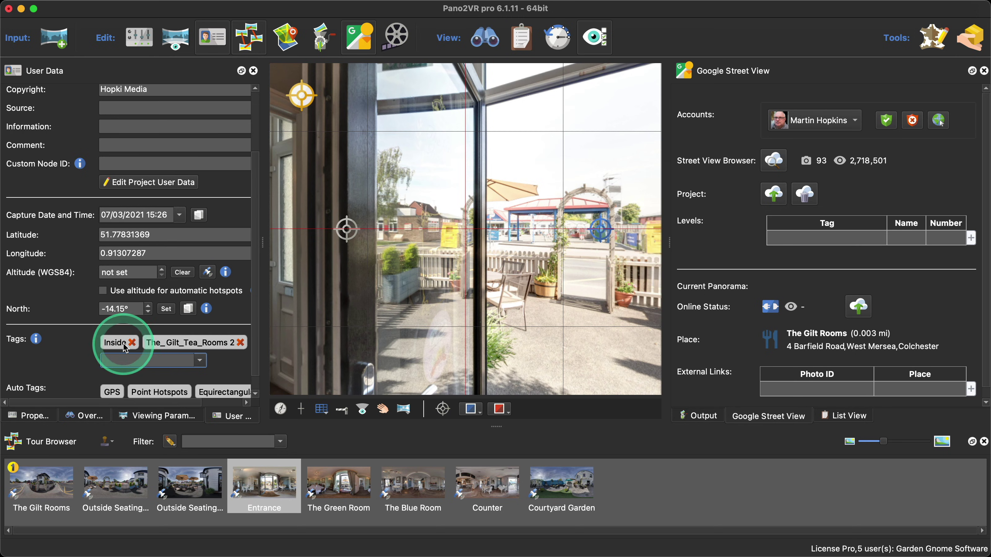
left_click_drag(127, 347, 421, 493)
left_click_drag(116, 343, 458, 469)
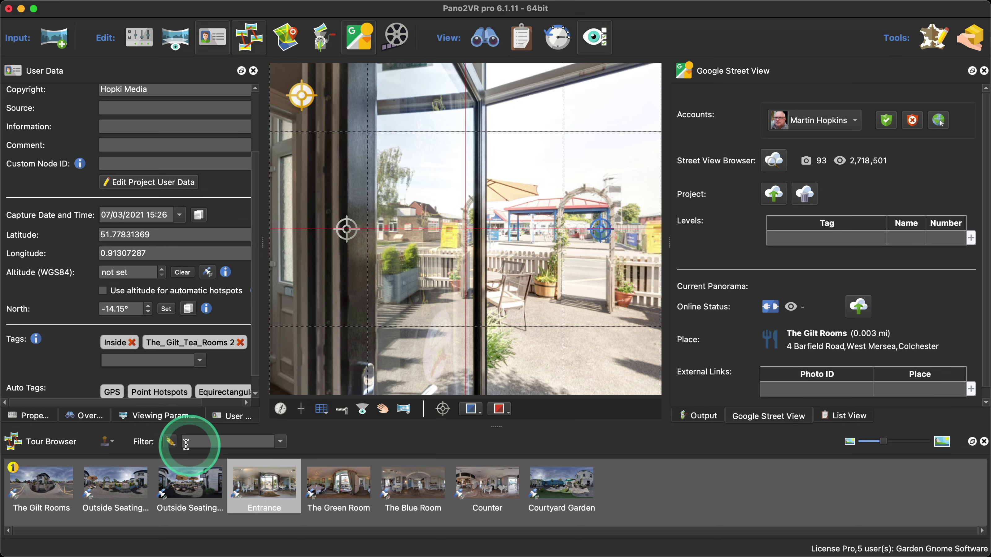
Look at the available filter types and filter the Tour Browser by the tag "Inside".
left_click(170, 442)
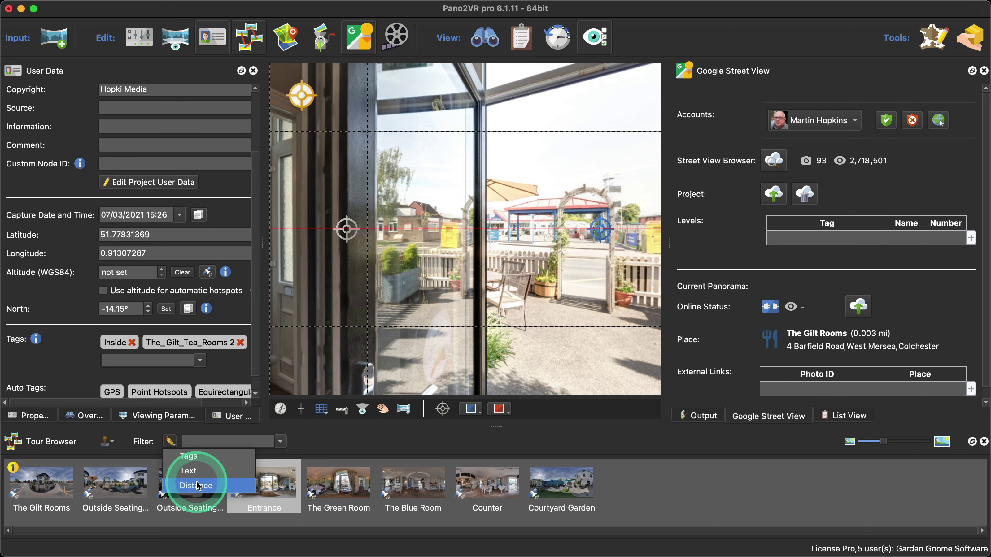
left_click(173, 445)
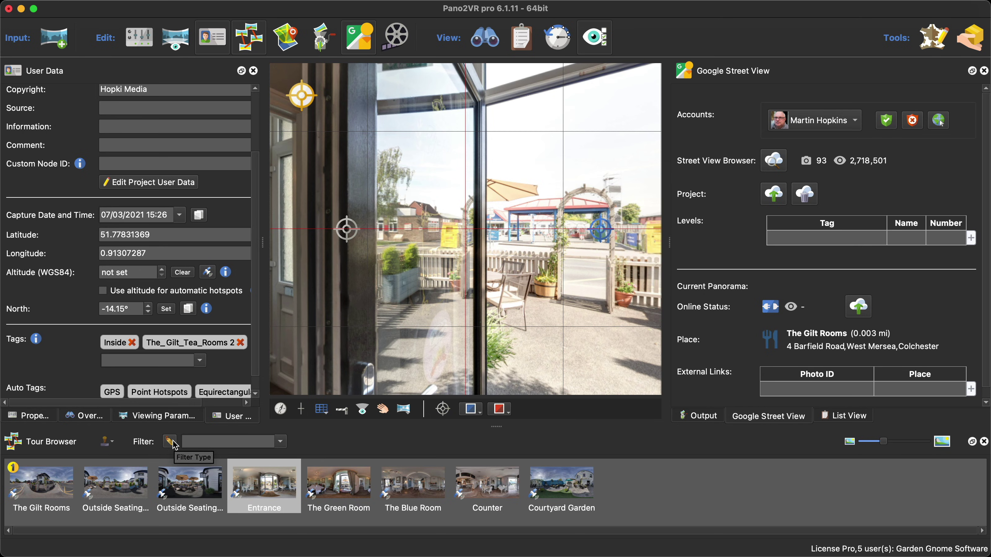
left_click(281, 443)
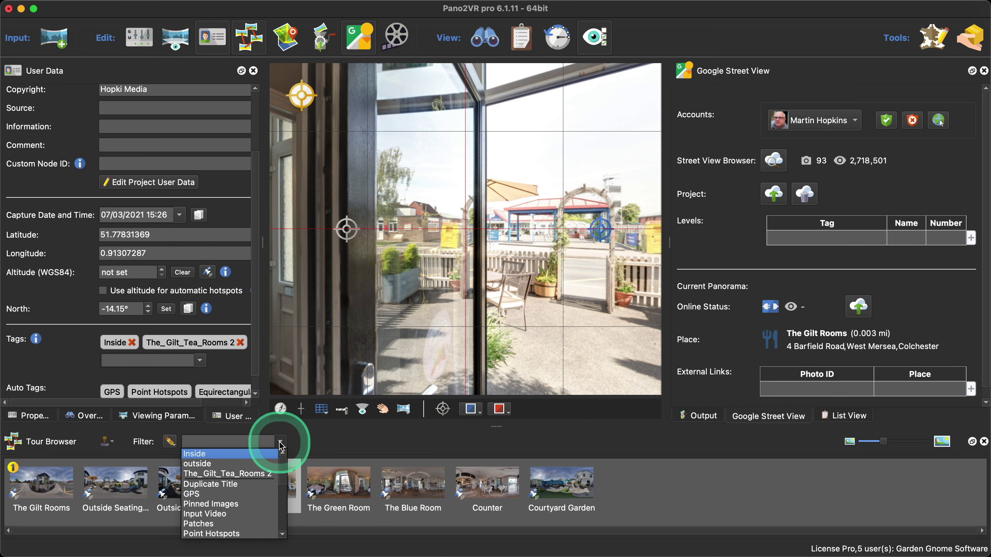
left_click(268, 455)
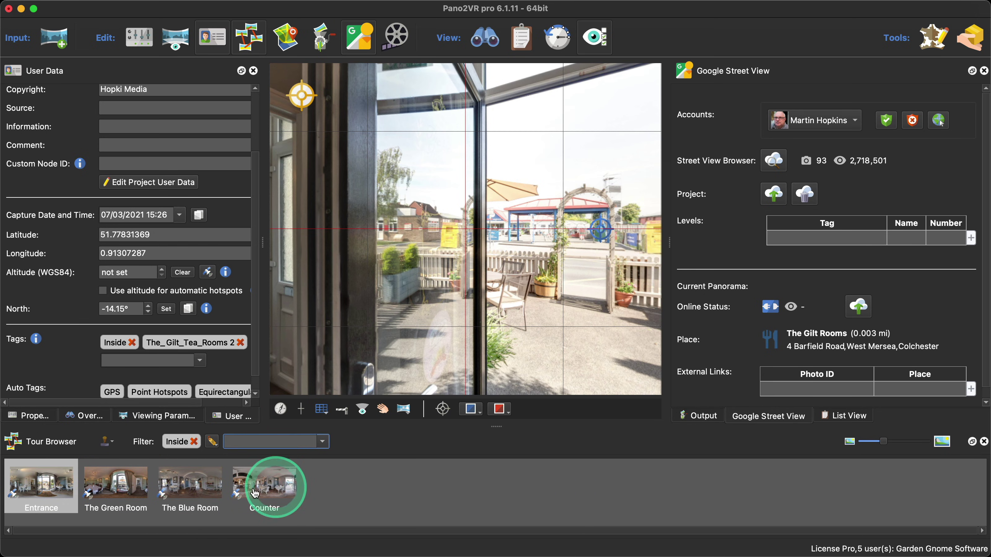
View the filtered indoor nodes on the Tour Map, remove the "Inside" filter, and hide the map.
left_click(288, 39)
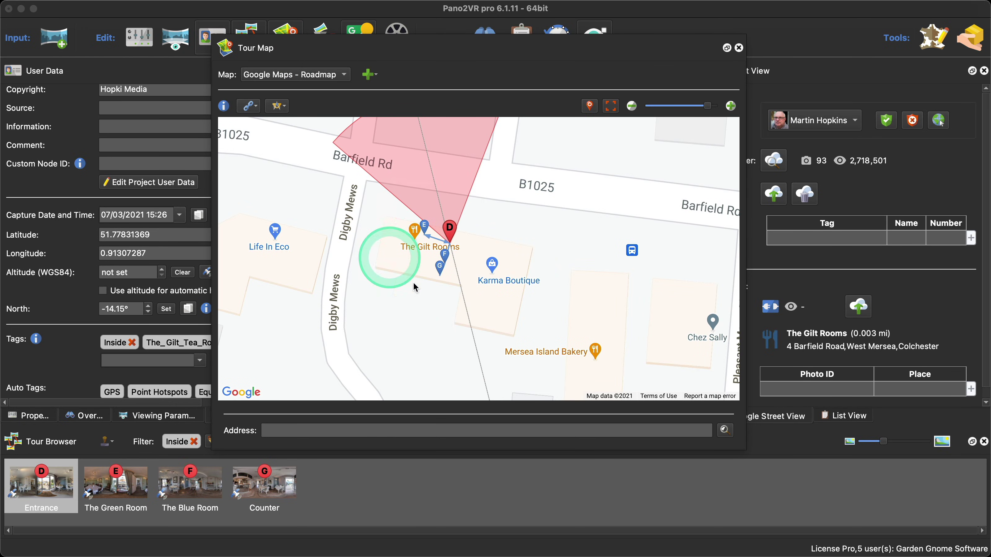
mouse_move(459, 231)
left_click_drag(423, 49, 483, 27)
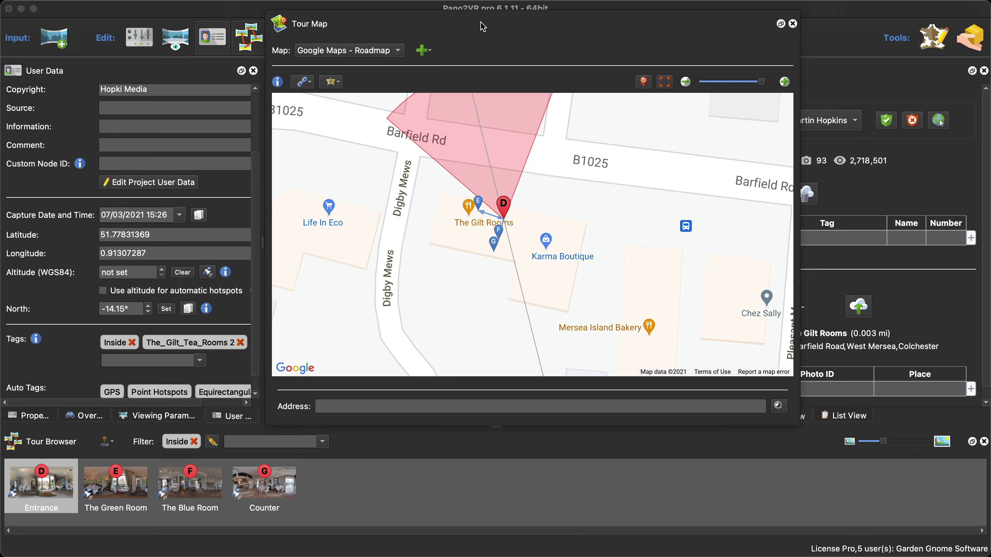
left_click(195, 442)
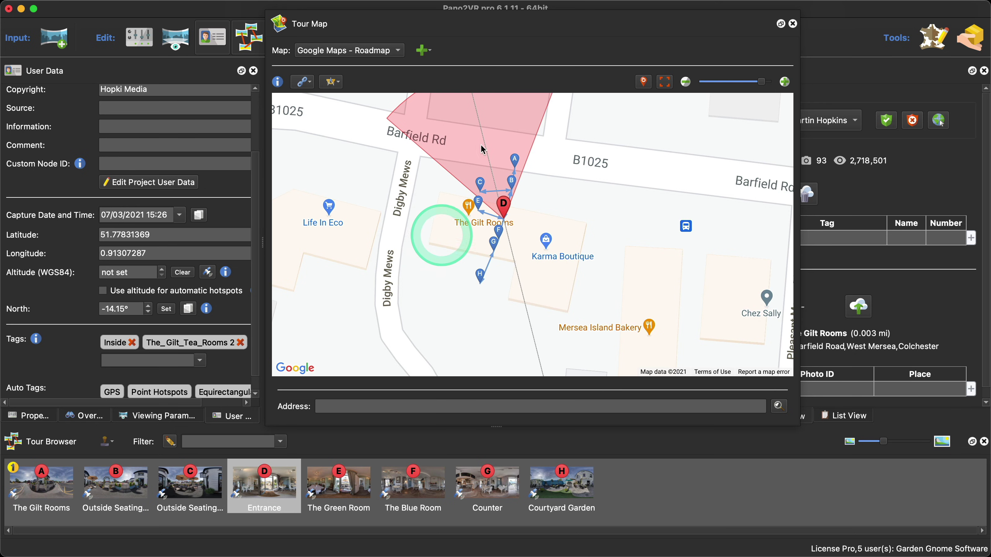
left_click(794, 25)
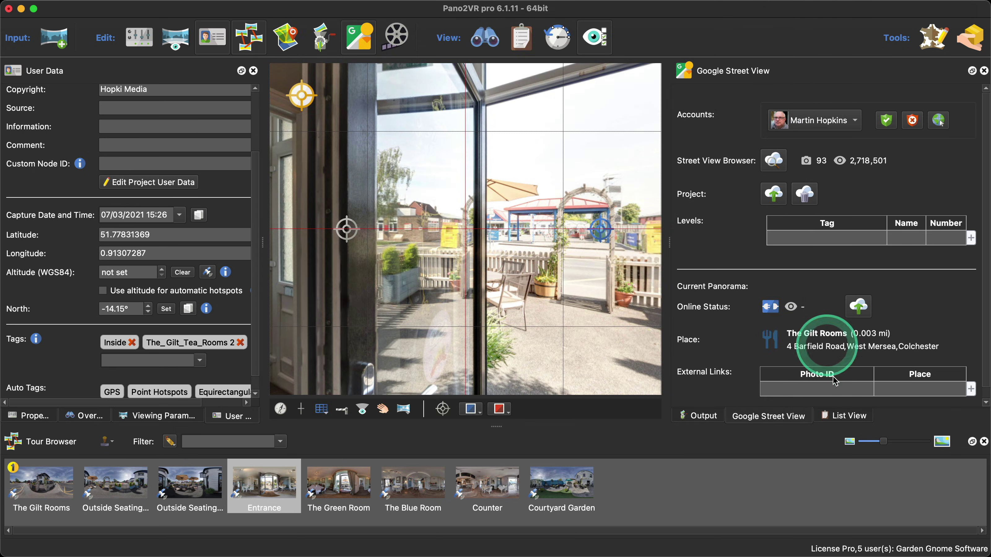
Review the Entrance panorama's hotspots in the List View, and display the Output settings.
left_click(850, 416)
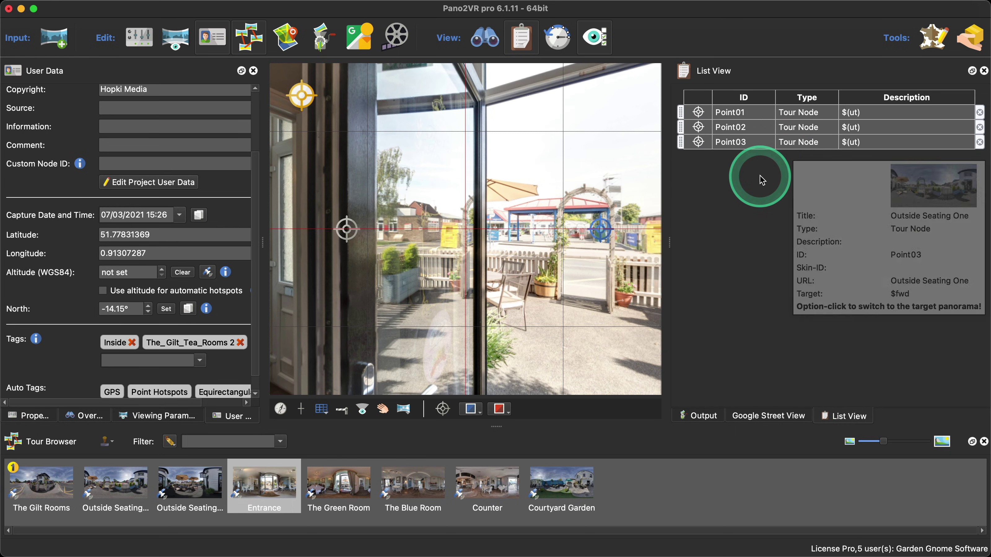
mouse_move(789, 143)
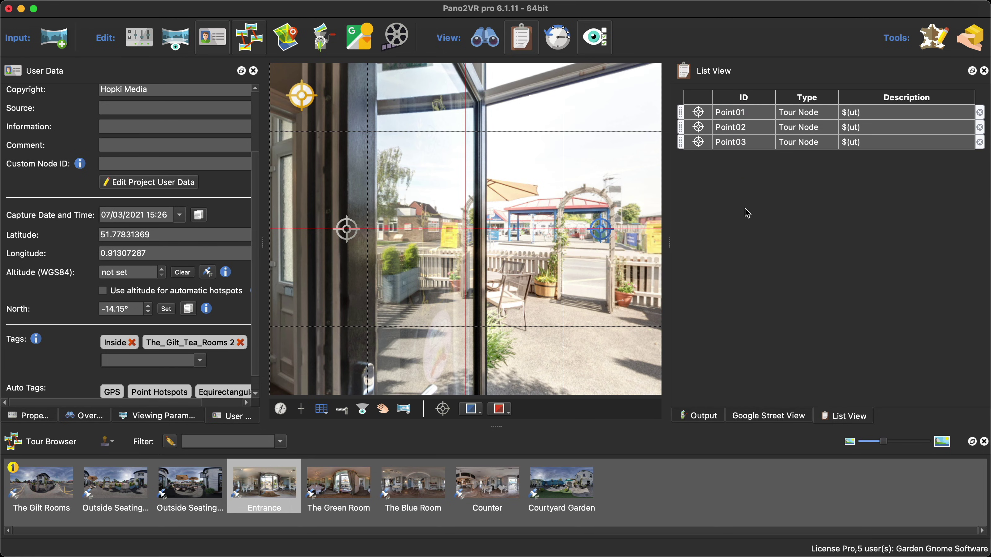
left_click(709, 419)
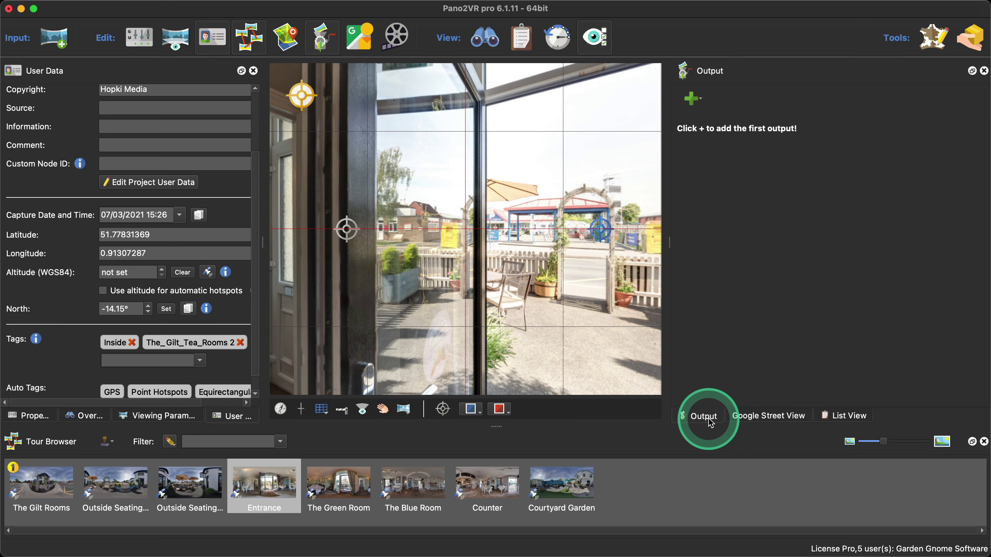
Review the Overview of the tour and Entrance panorama, from image data to hotspot, media and animation counts, with the panel widened.
left_click(89, 416)
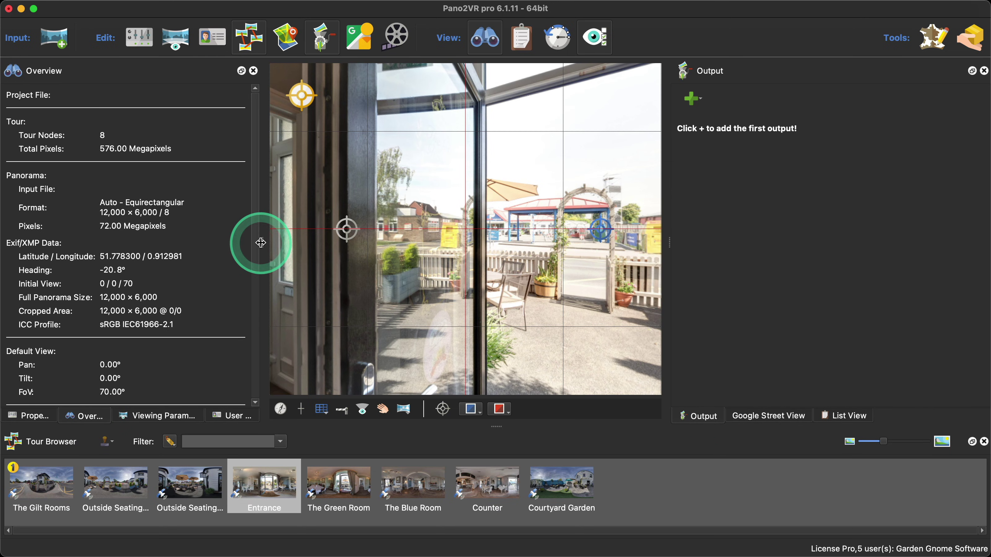
left_click_drag(262, 243, 310, 245)
scroll(273, 259, "down", 5)
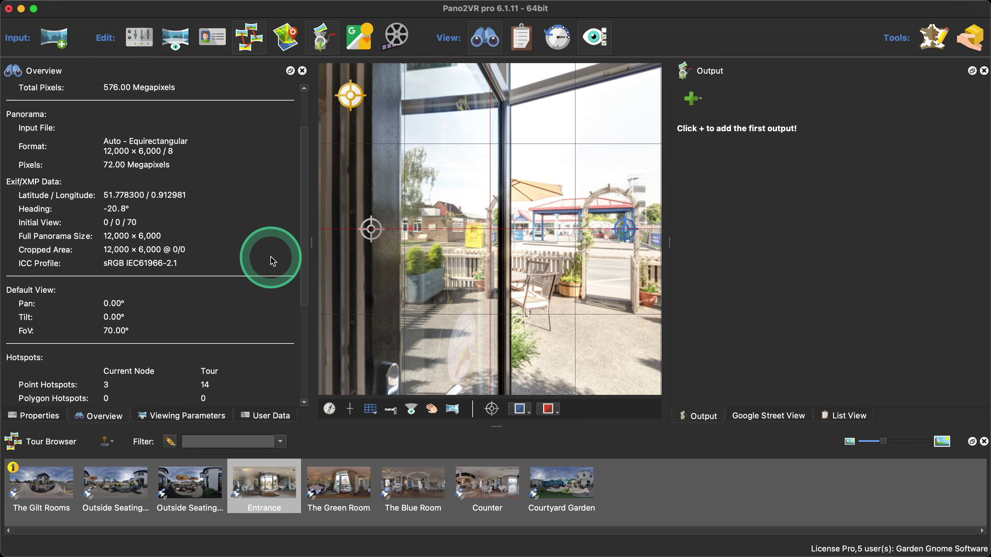
scroll(272, 261, "up", 3)
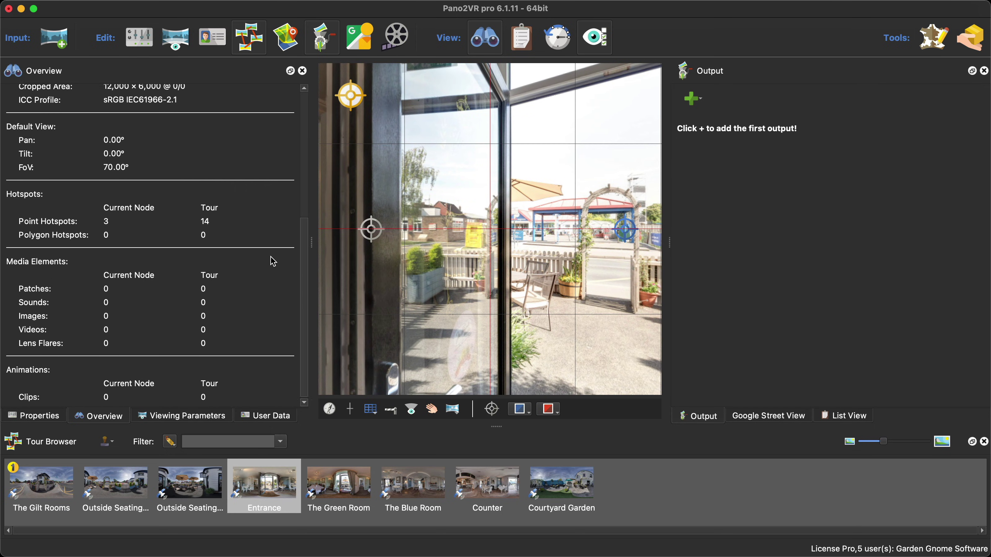
scroll(272, 259, "up", 5)
scroll(250, 312, "down", 4)
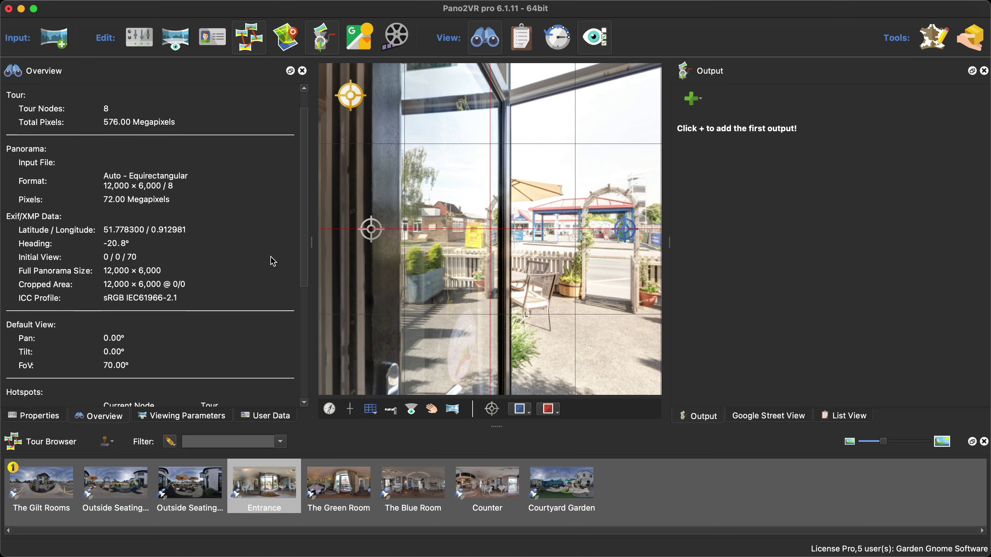
scroll(260, 314, "up", 4)
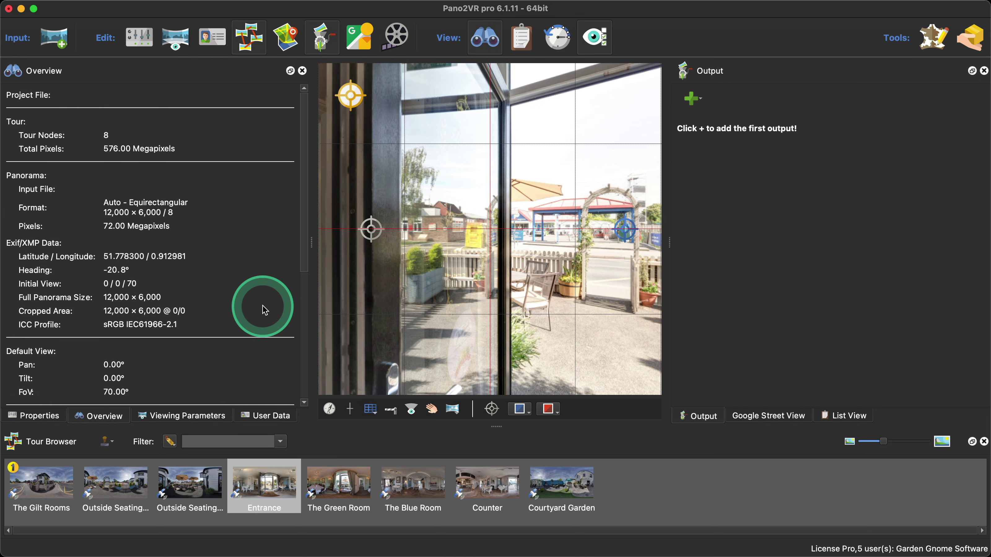
Inspect The Gilt Rooms panorama's input properties and the properties of its hotspot linking to Outside Seating One.
left_click(34, 415)
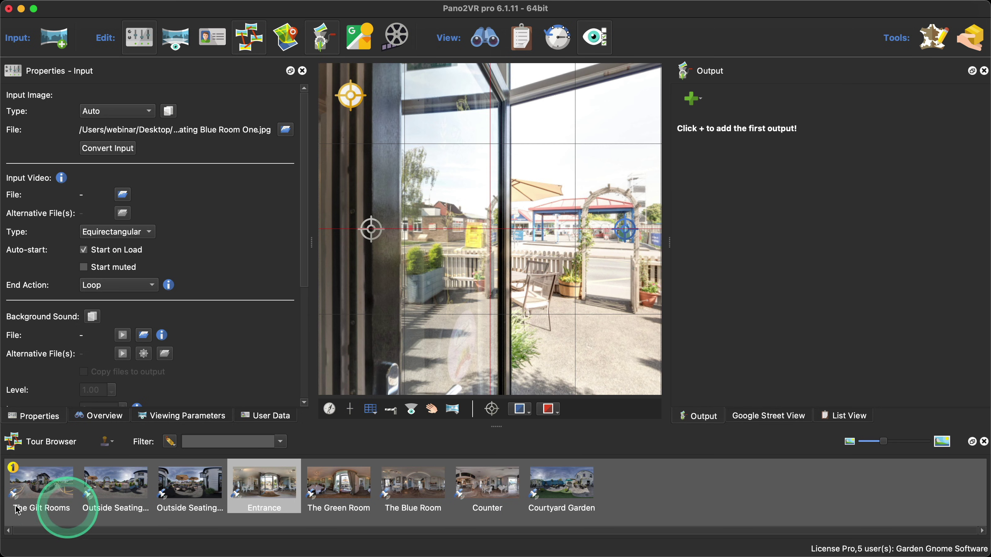
left_click(45, 482)
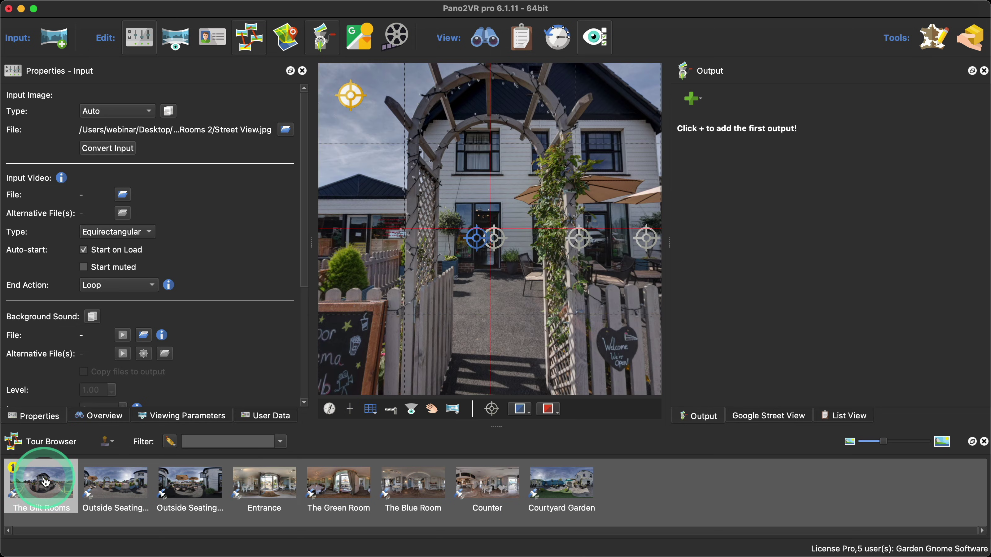
left_click_drag(486, 310, 502, 303)
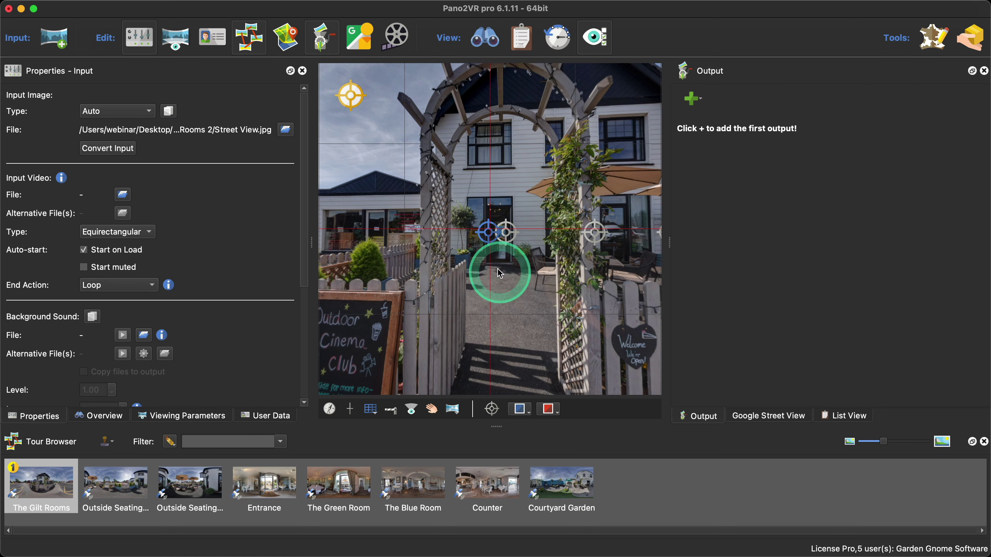
left_click(490, 236)
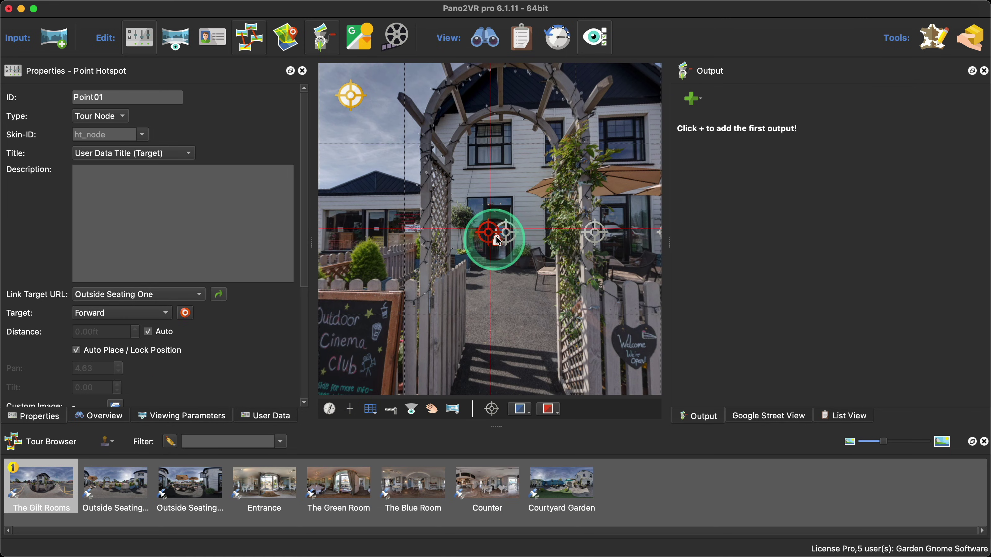
left_click_drag(534, 299, 519, 296)
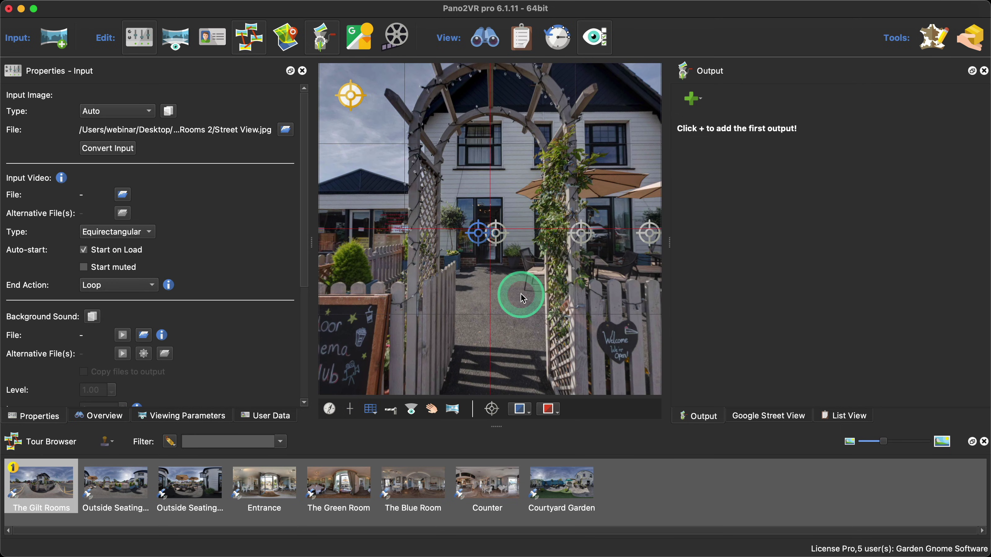
In Outside Seating One, unlock the hotspot linking to Outside Seating Two from automatic placement and move it to a pan of 154.36.
double_click(495, 234)
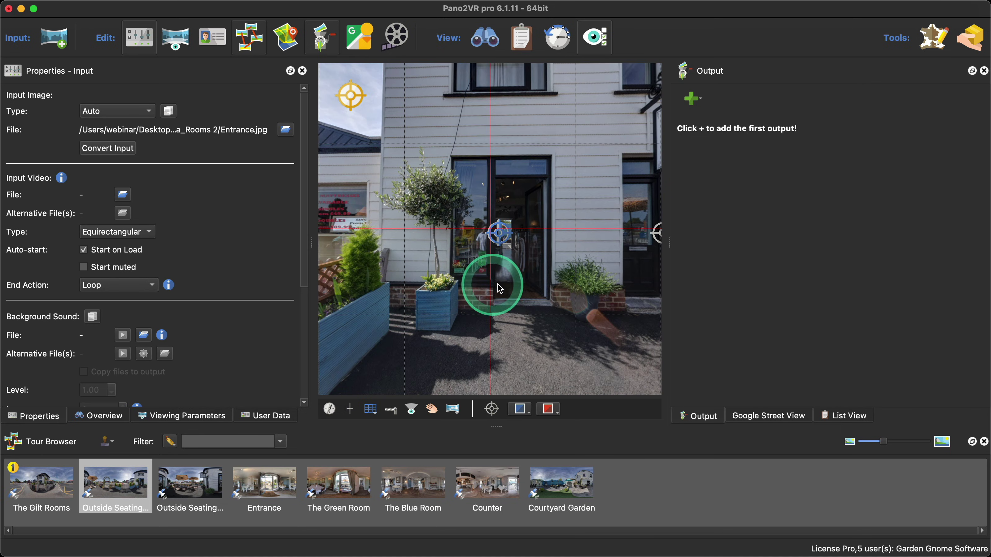
left_click_drag(570, 282, 533, 291)
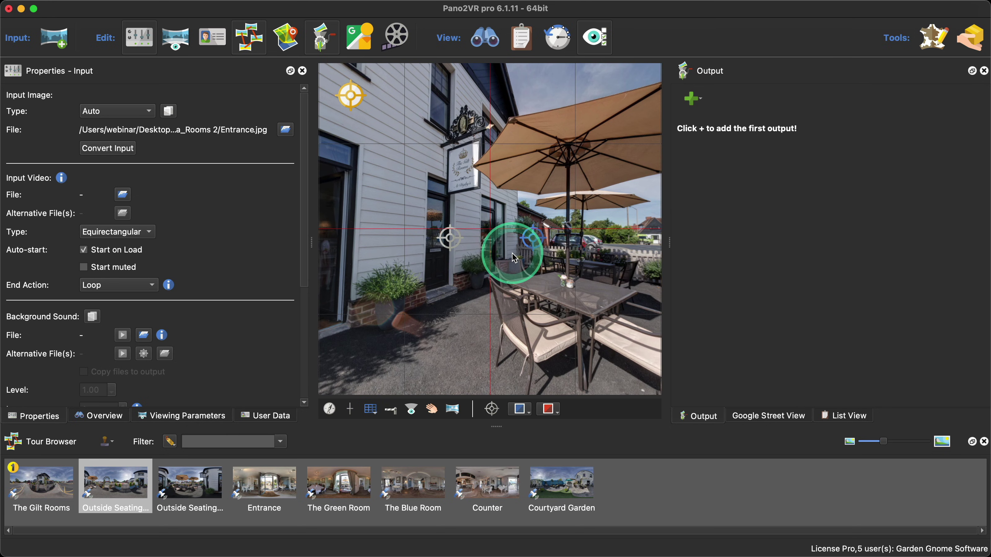
left_click(535, 242, "shift")
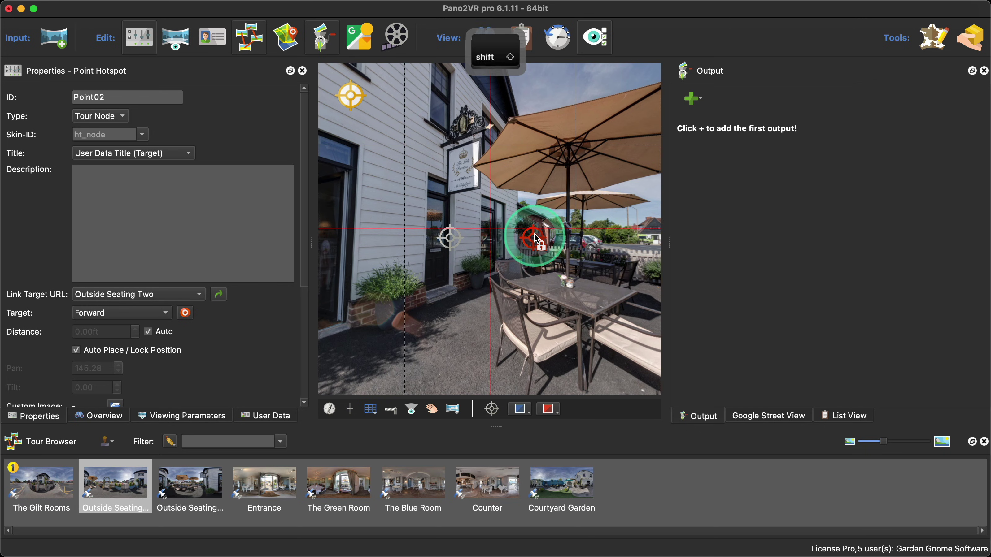
left_click(533, 240, "shift")
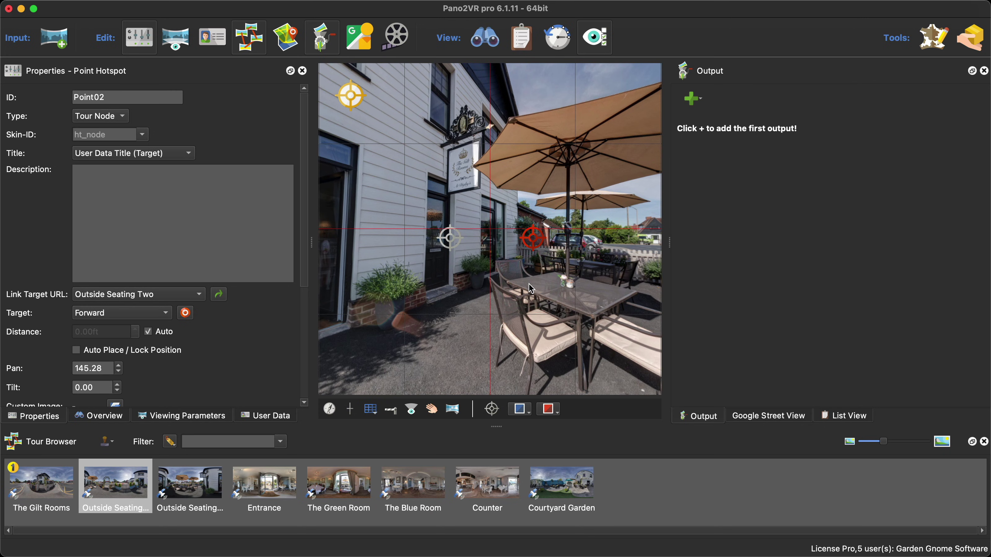
left_click_drag(538, 247, 511, 243)
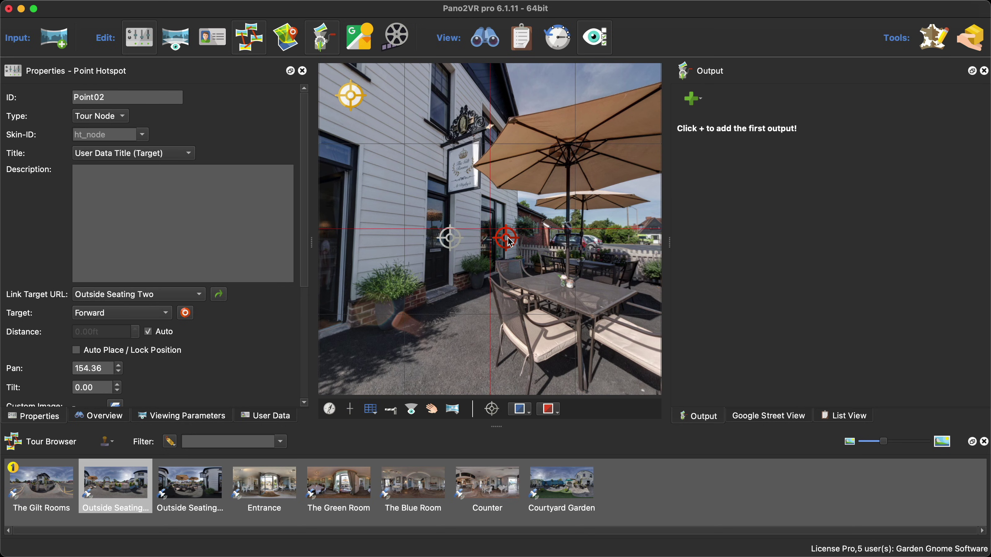
left_click(509, 236)
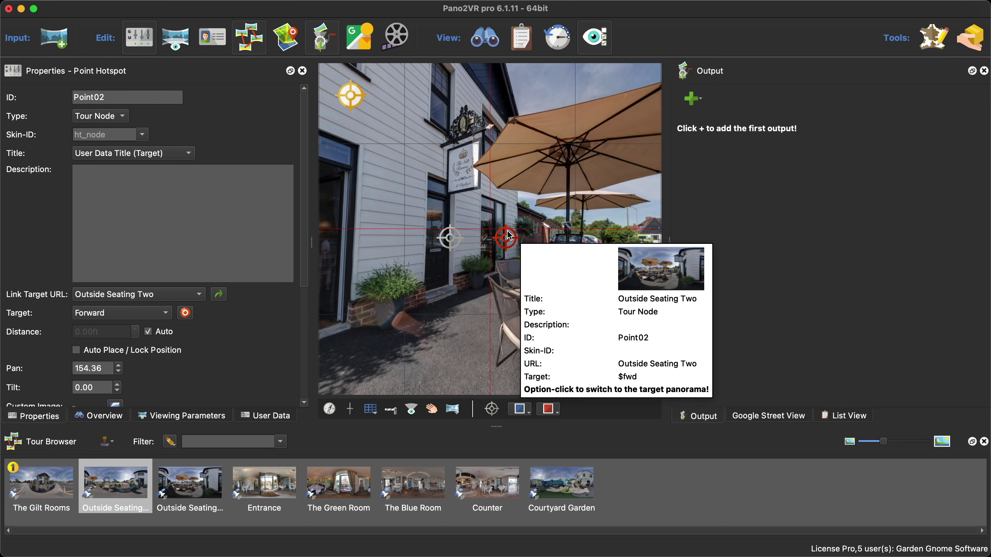
left_click(553, 287)
left_click_drag(553, 286, 530, 242)
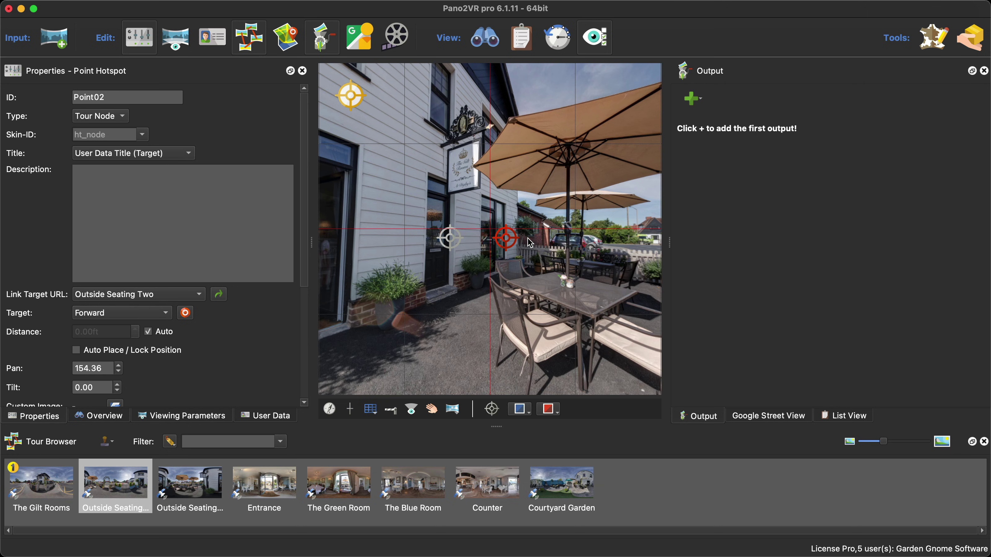
Add an HTML5 output and generate it, saving the project as The_Gilt_Tea_Rooms 2 in its own project folder.
left_click(692, 98)
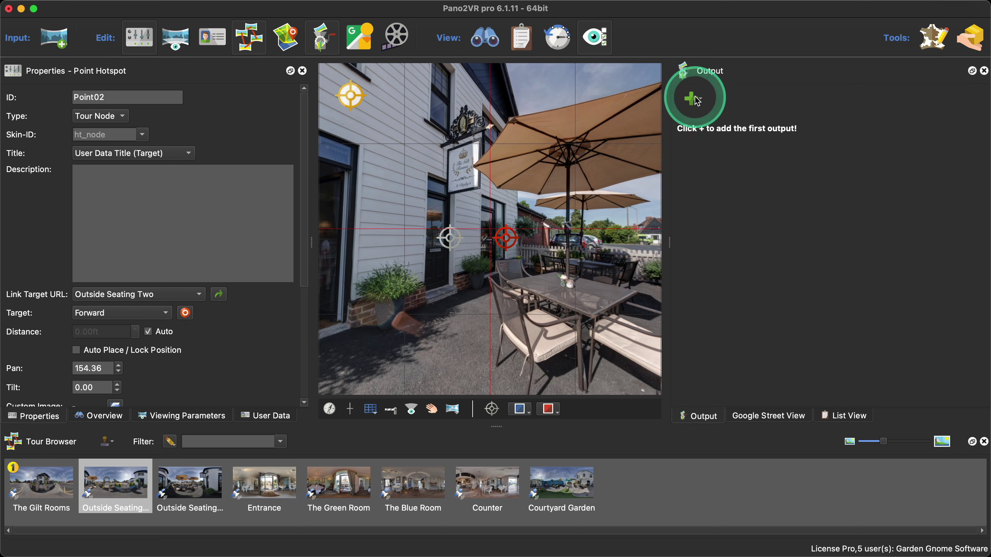
left_click(706, 115)
left_click(748, 233)
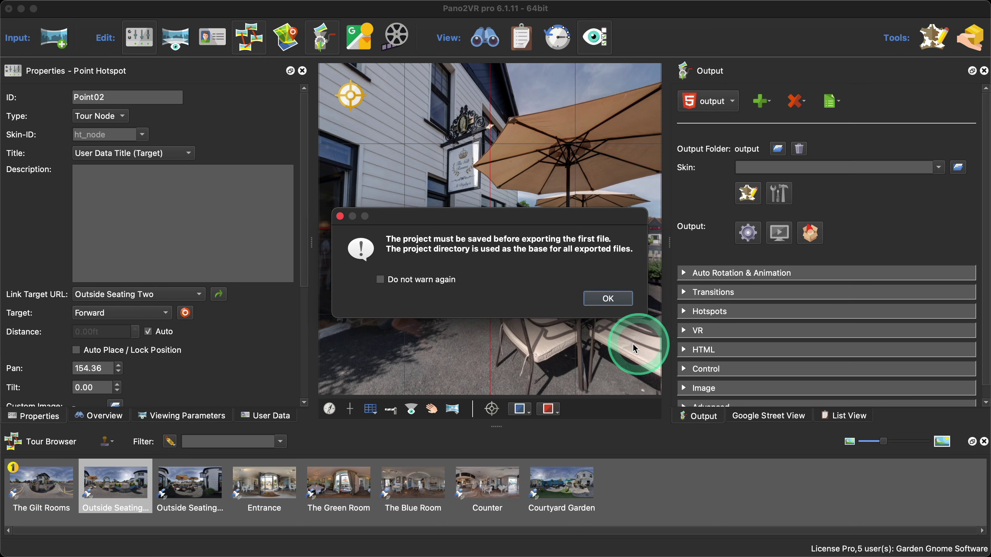
left_click(609, 299)
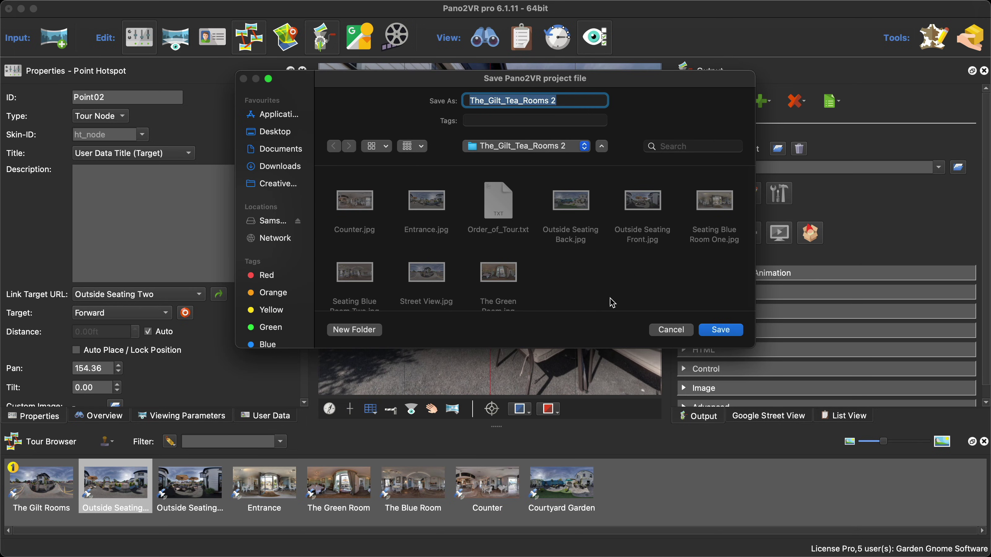
key("Return")
key("Return")
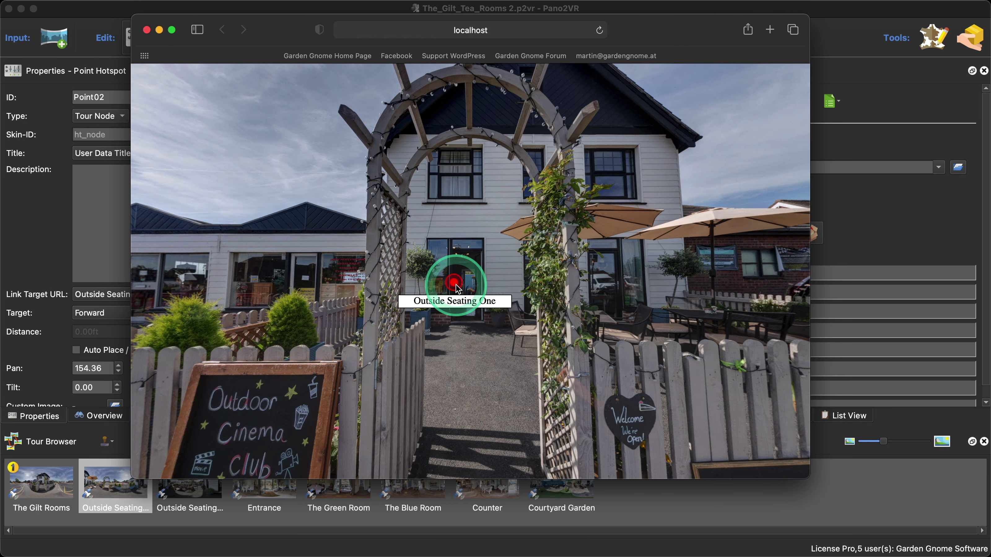
Test the exported tour in the browser by following the hotspots to Outside Seating One, Entrance and beyond, and close the preview.
left_click(457, 288)
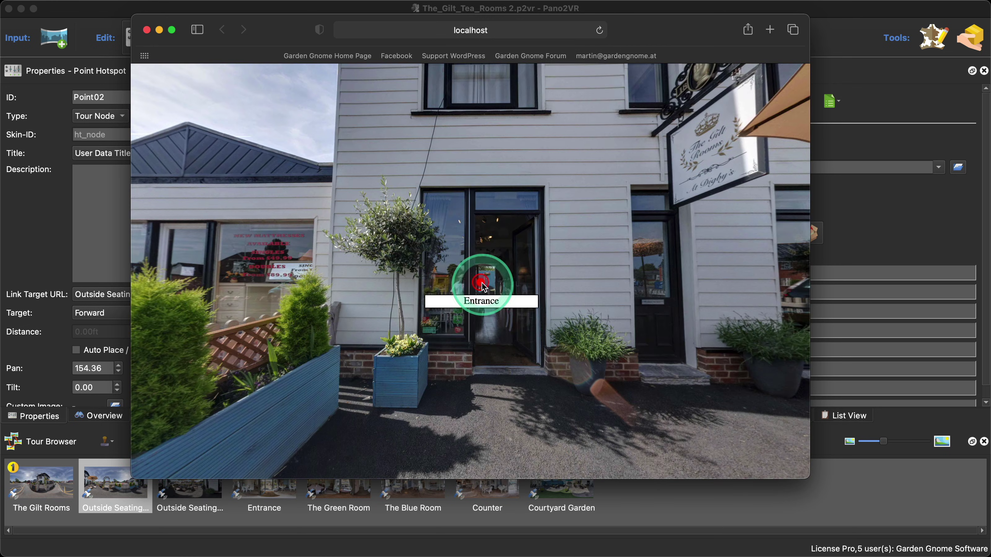
left_click(480, 289)
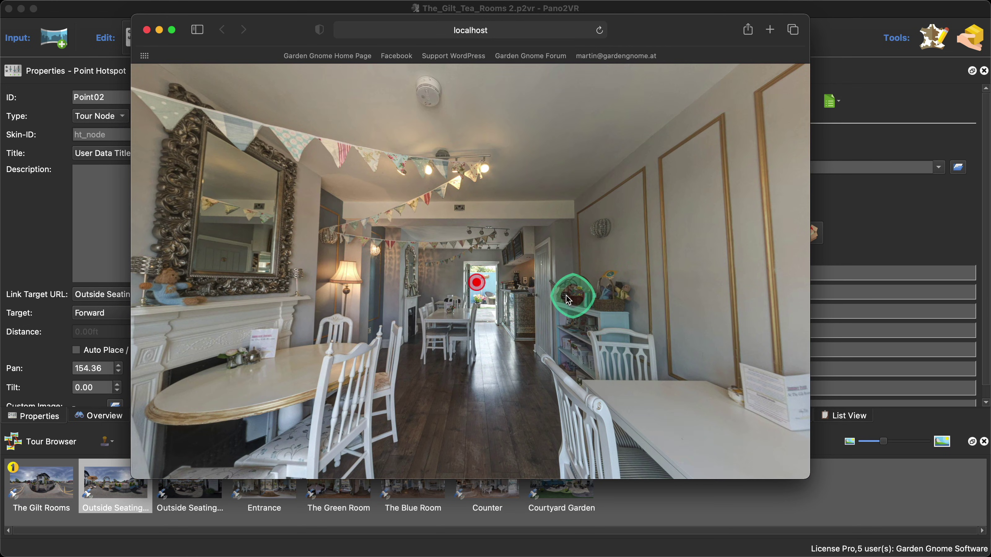
left_click(482, 290)
left_click(561, 279)
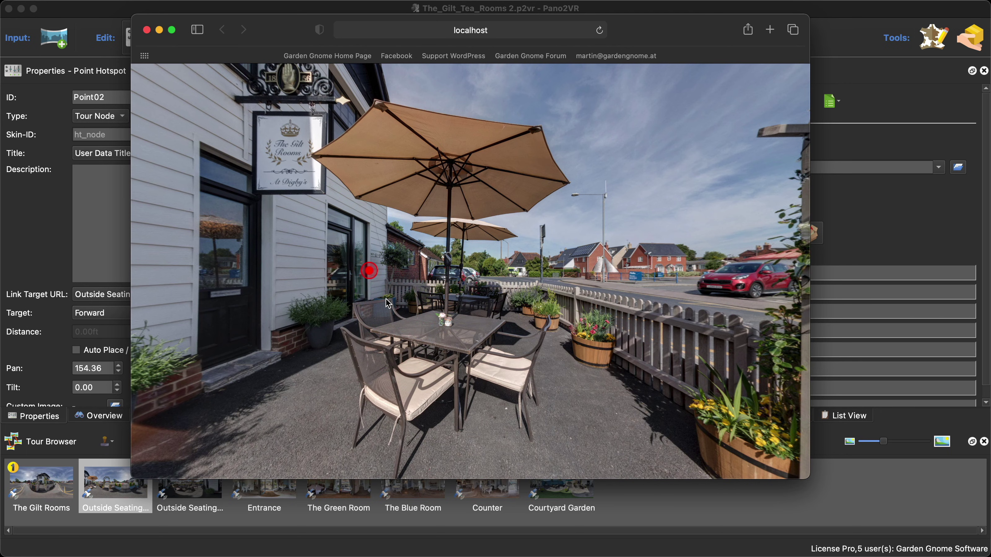
left_click(147, 31)
Create a new skin and add the Vertical Thumbnail Menu, Node Hotspot Simplex, Fullscreen Simplex and Projections Simplex components.
left_click(740, 196)
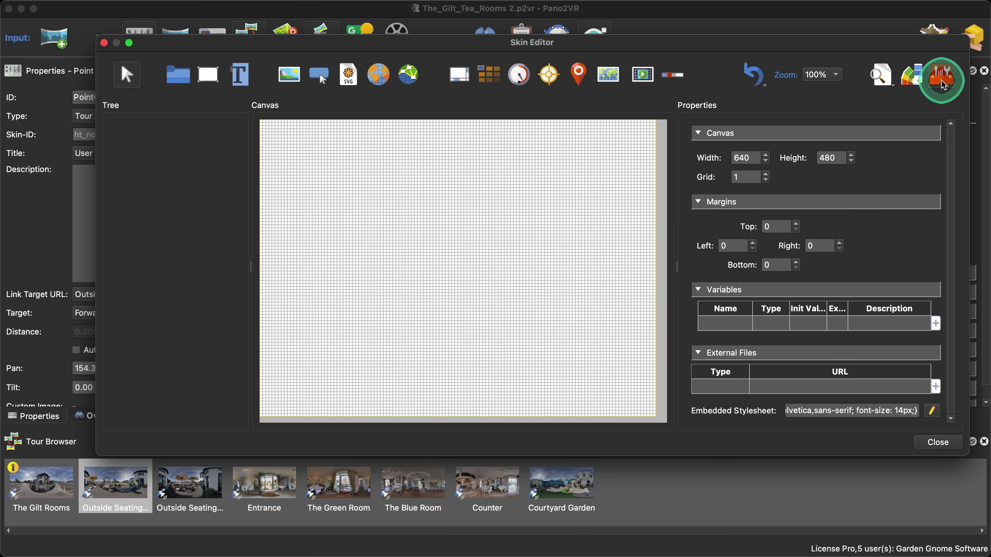
left_click(943, 82)
scroll(562, 324, "down", 5)
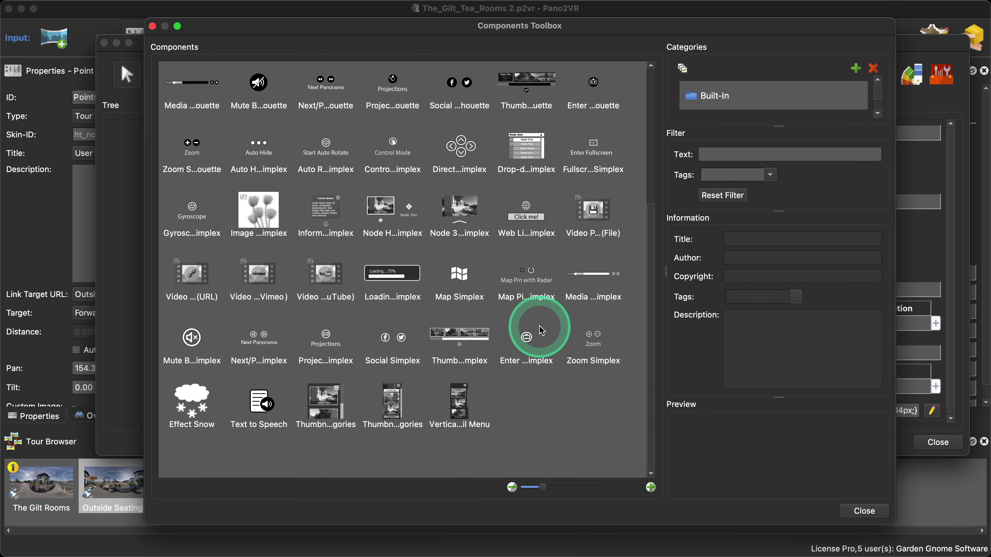
double_click(475, 394)
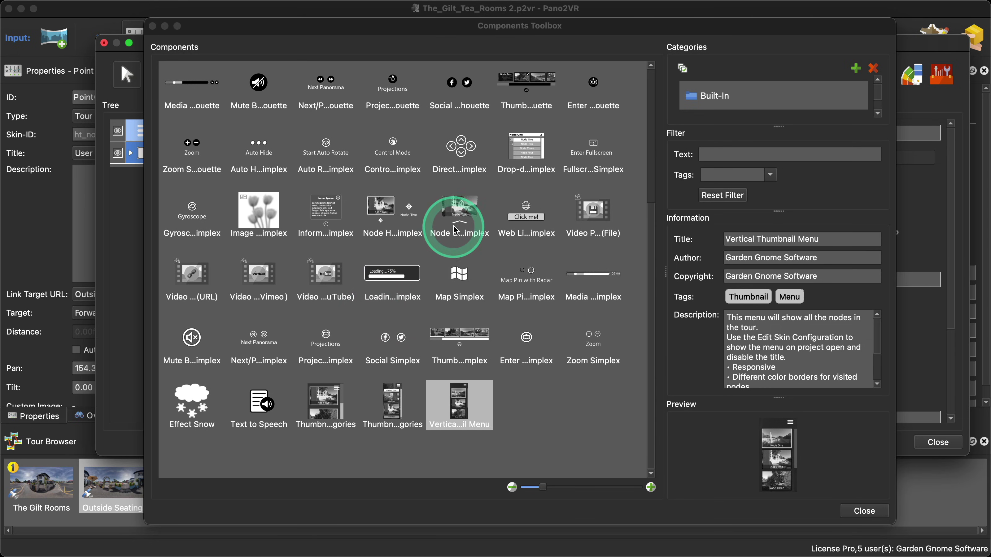
left_click(383, 215)
double_click(383, 216)
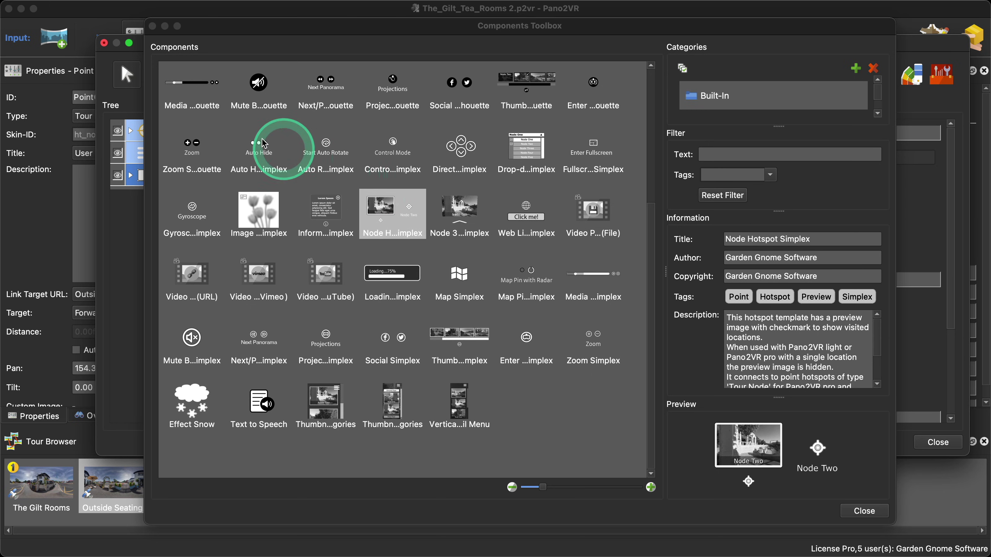
left_click(592, 150)
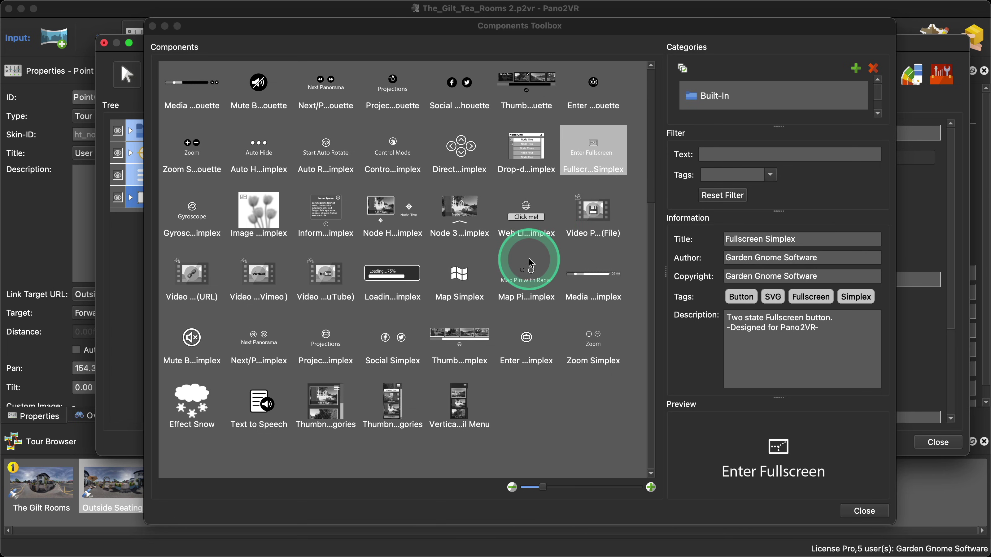
double_click(331, 342)
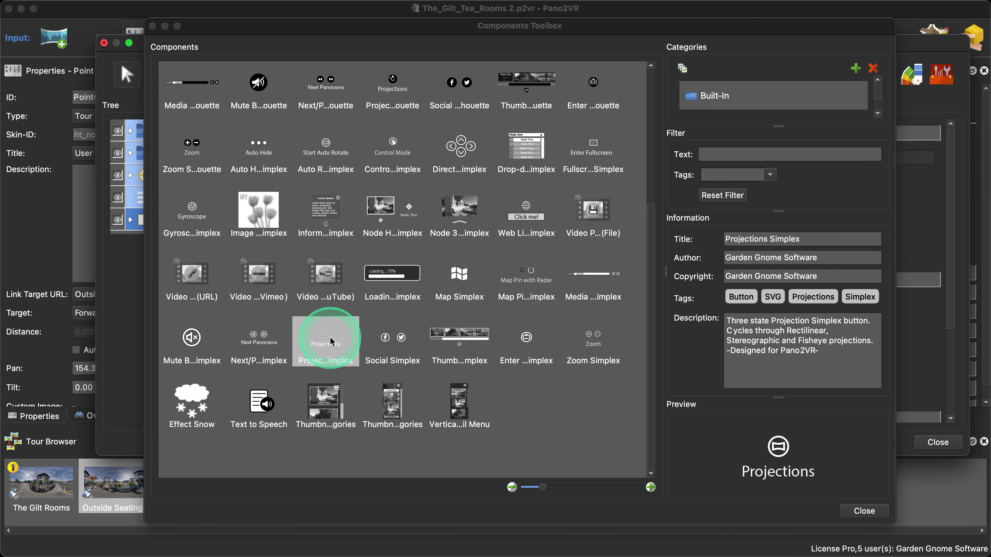
left_click(864, 511)
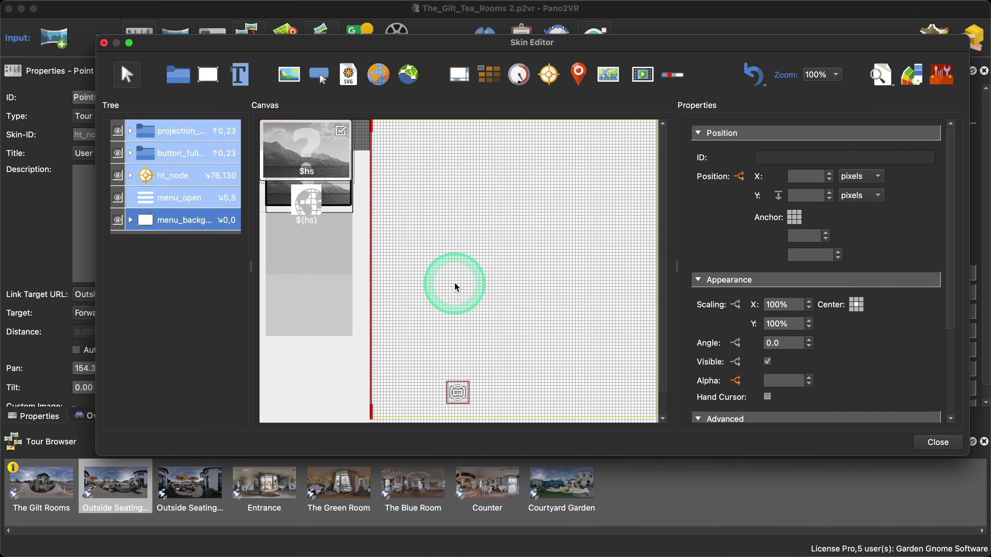
Set the X position of the projection_buttons element to 16 pixels.
scroll(457, 279, "down", 1)
left_click(165, 134)
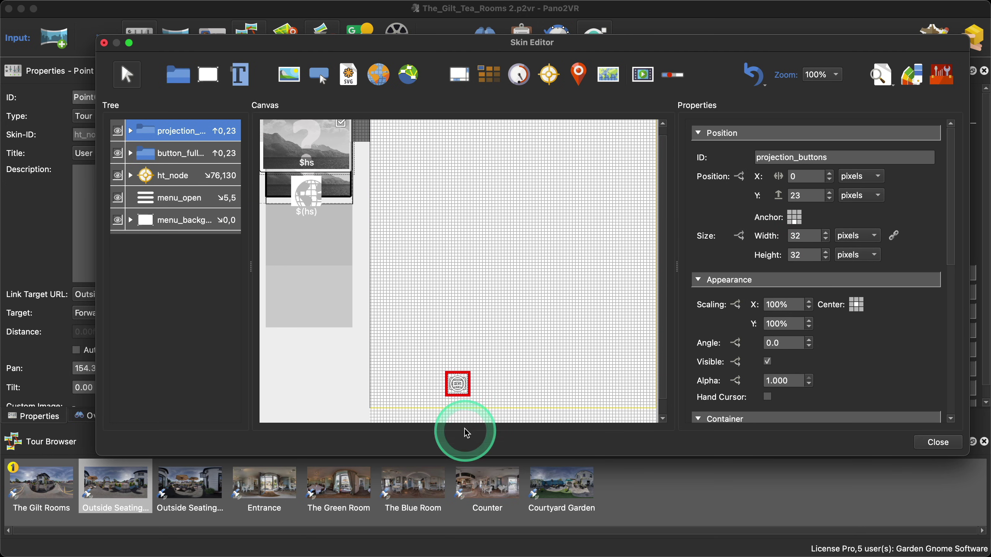
left_click(823, 177)
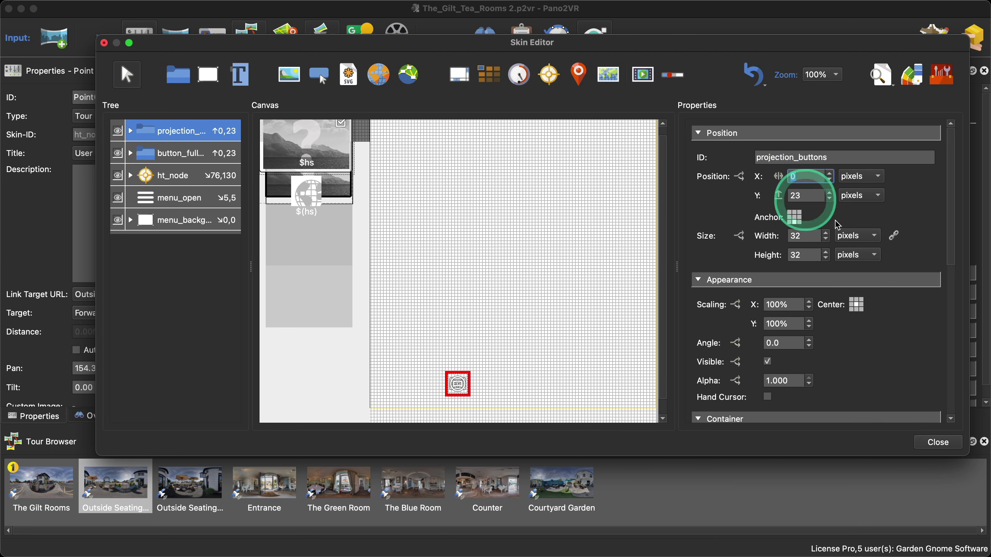
type("1")
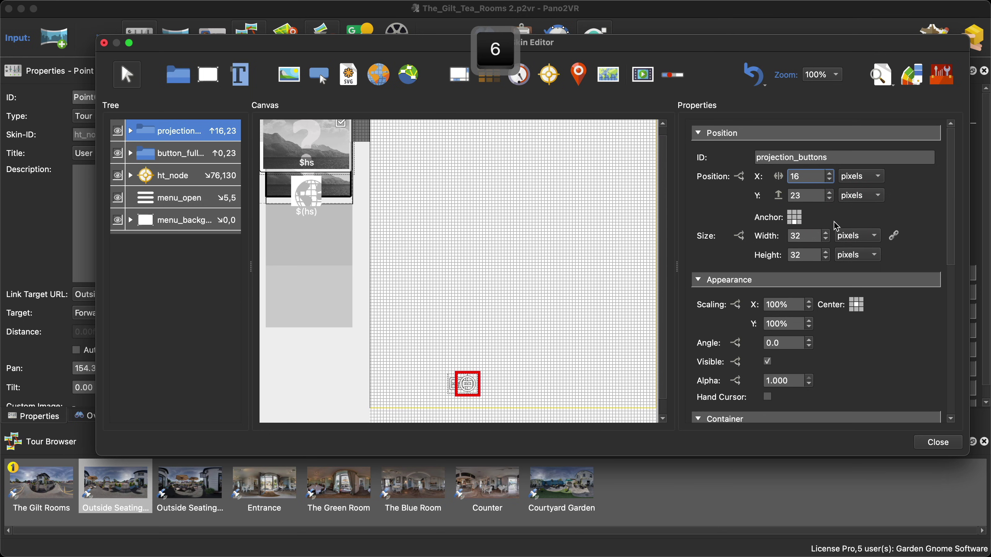
type("6")
Set the X position of the button_fullscreen element to -16 pixels.
left_click(183, 153)
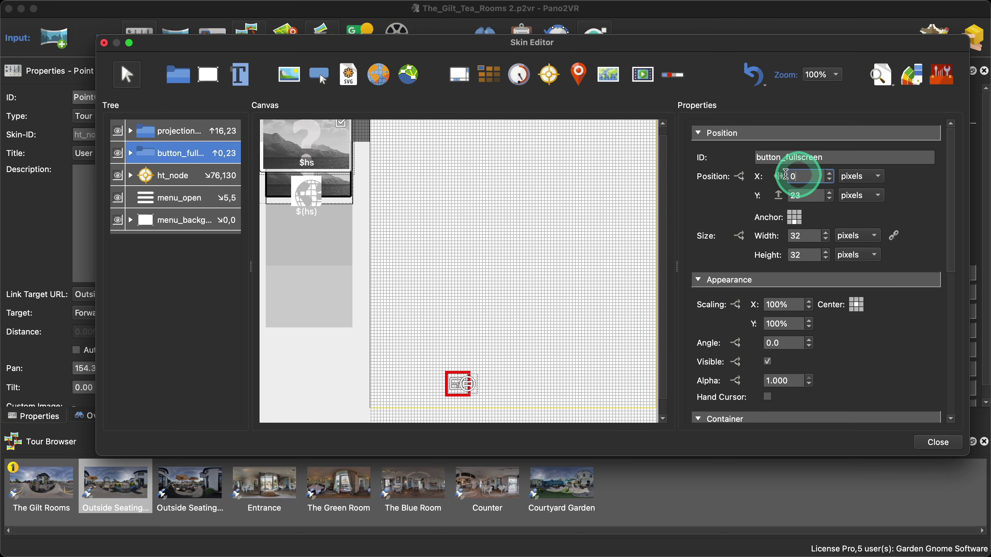
left_click(777, 178)
type("-16")
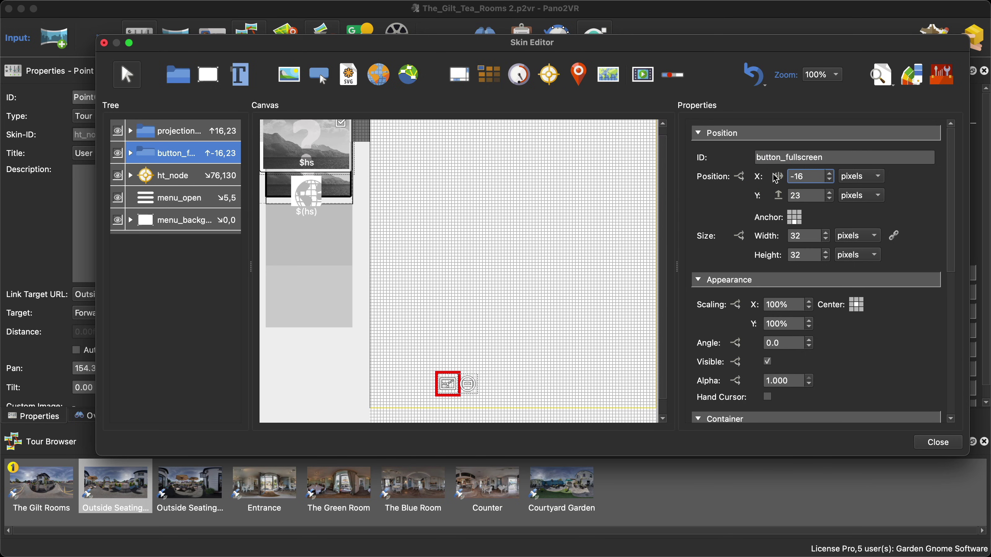
left_click(451, 251)
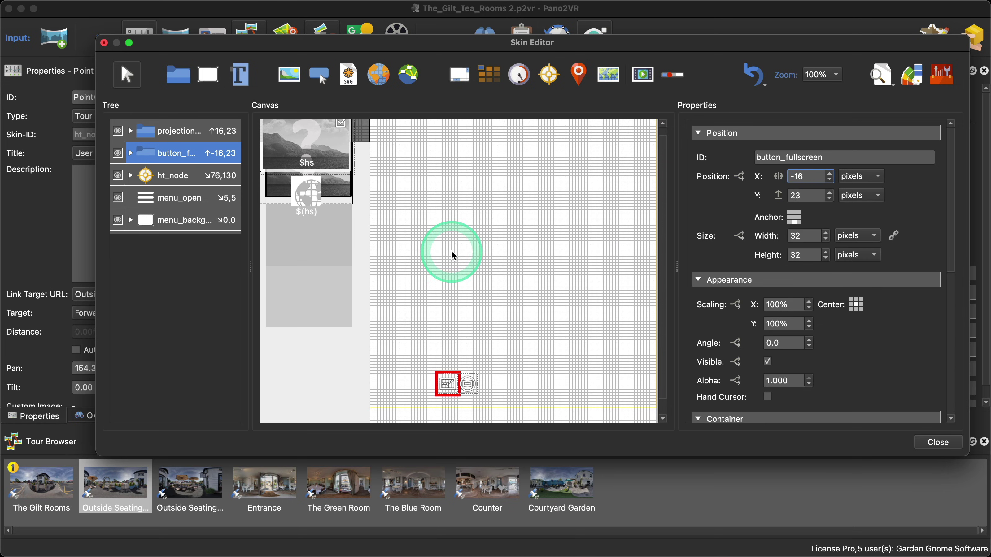
left_click(450, 365)
left_click(471, 396)
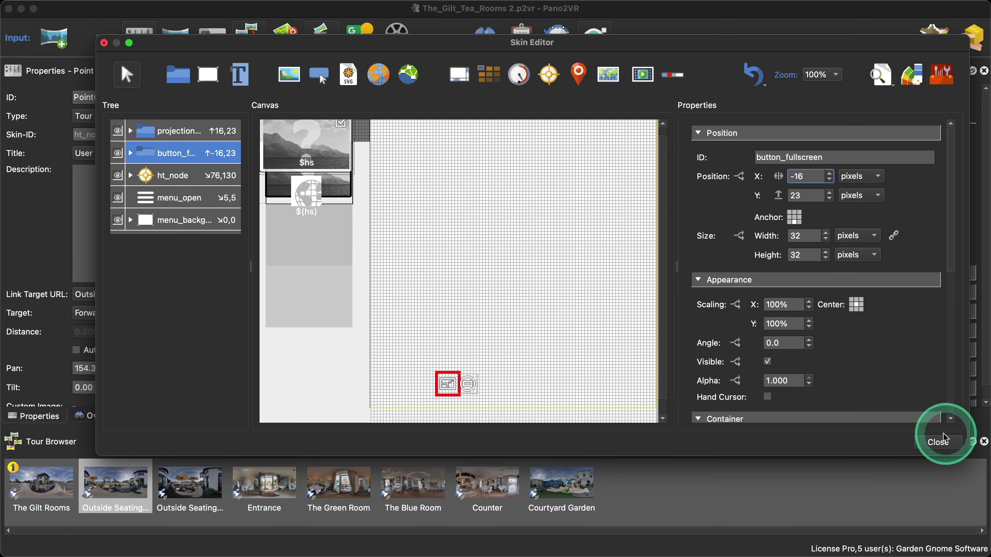
Close the skin and save it as "skin" in the The_Gilt_Tea_Rooms 2 folder inside HTML5 and Street view.
left_click(937, 442)
left_click(616, 264)
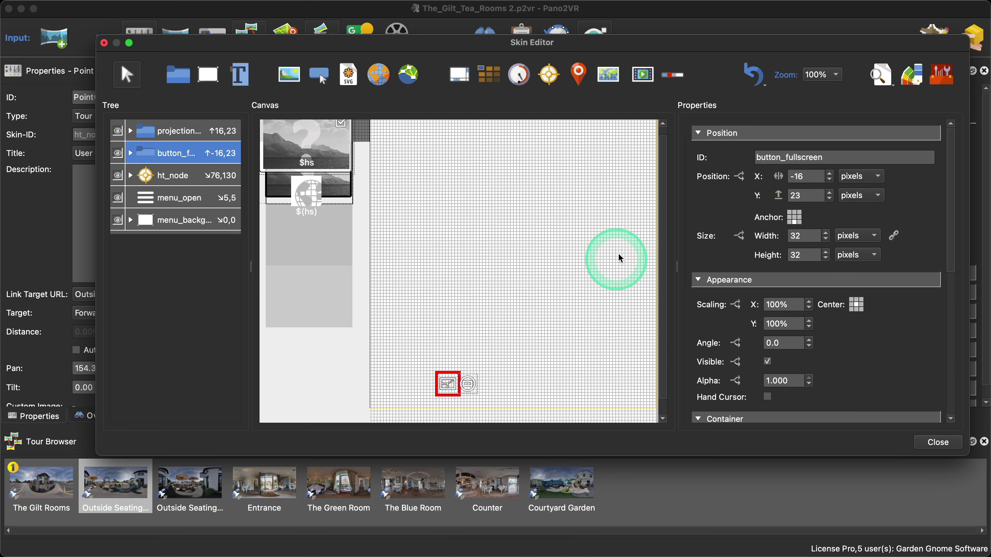
left_click(285, 133)
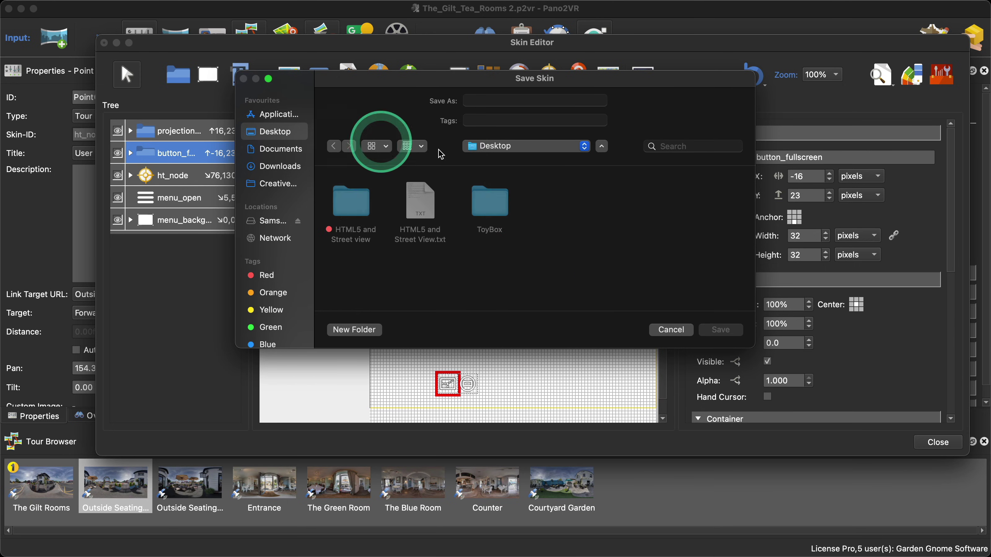
double_click(356, 206)
left_click(557, 208)
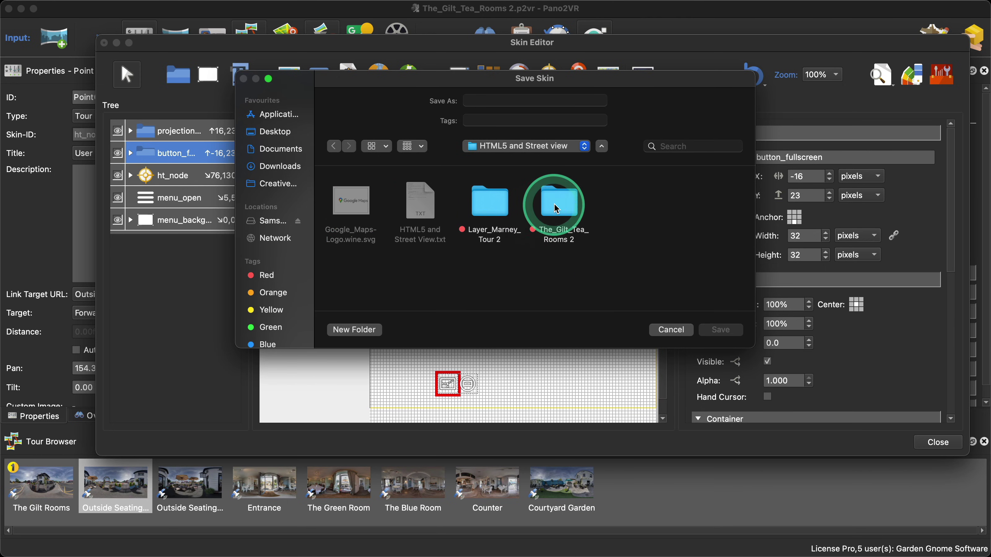
left_click(486, 101)
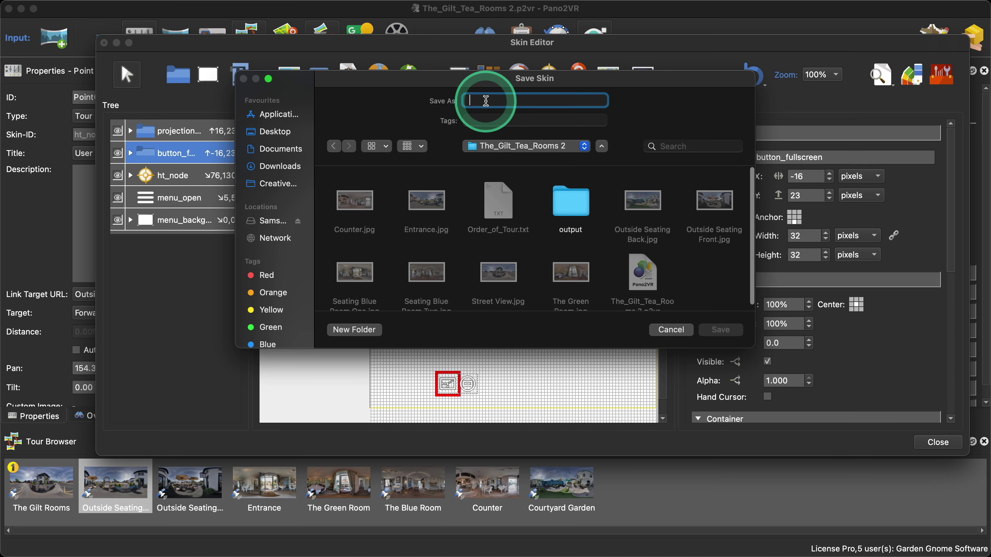
type("skin")
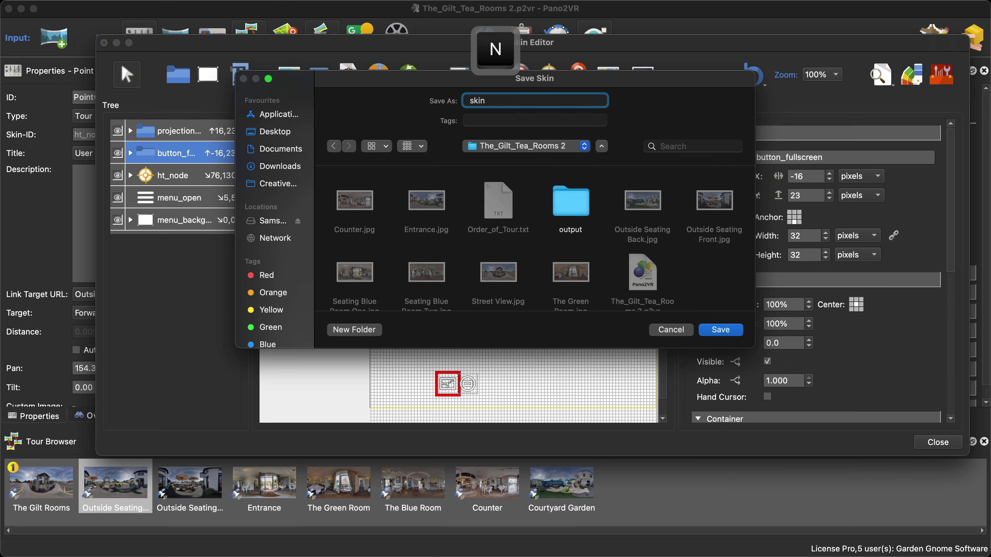
key("Return")
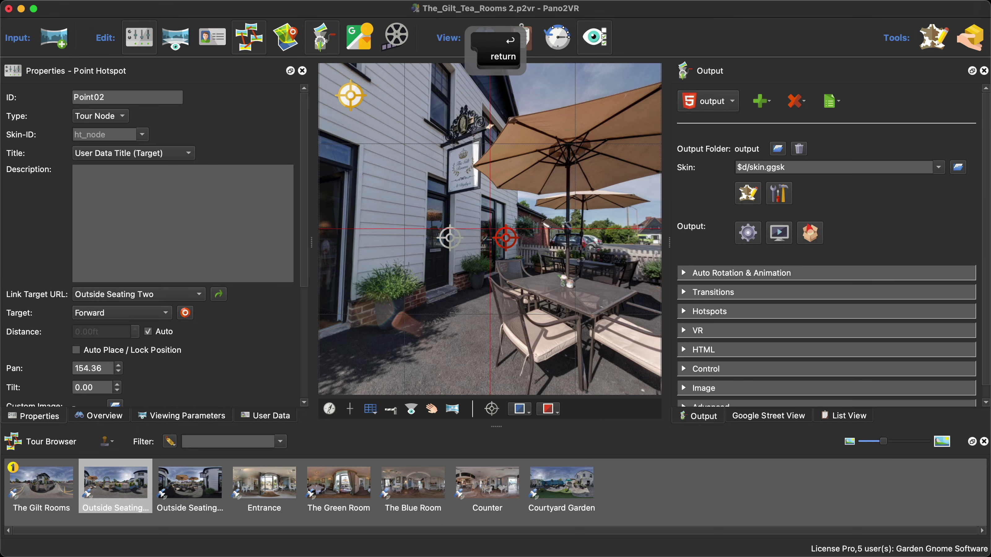
Regenerate the HTML5 output with the new skin, and try opening and closing the thumbnail menu in the browser preview.
left_click(748, 233)
left_click(594, 296)
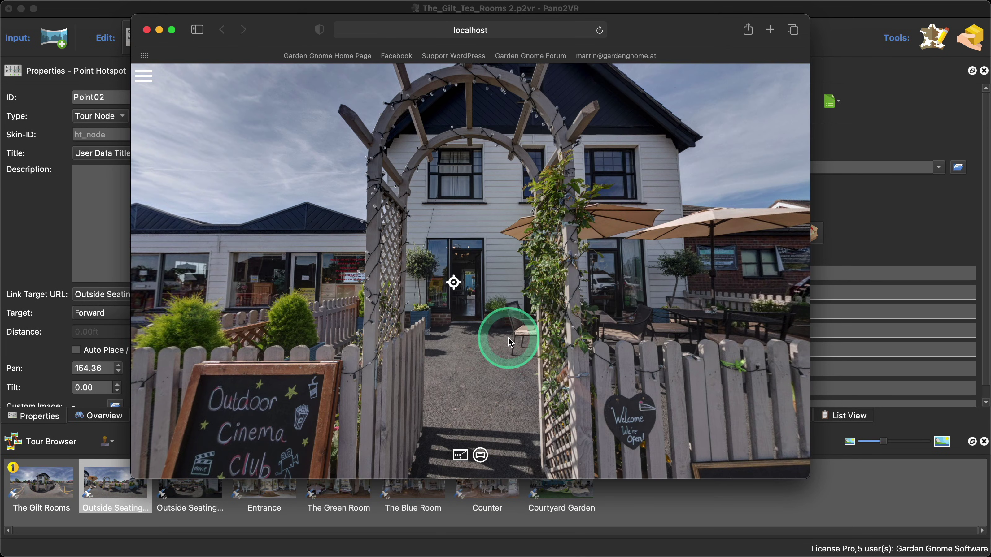
left_click_drag(509, 341, 524, 327)
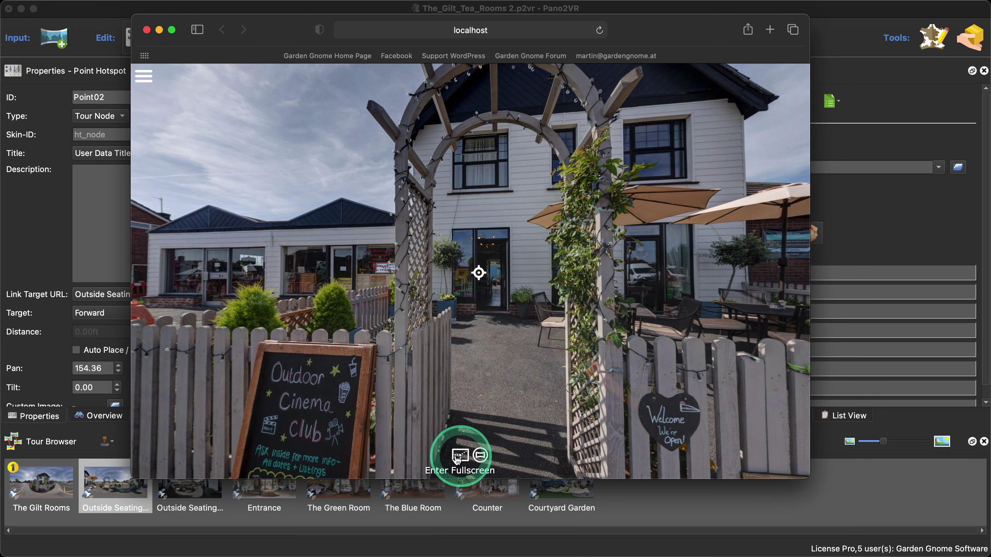
left_click(147, 76)
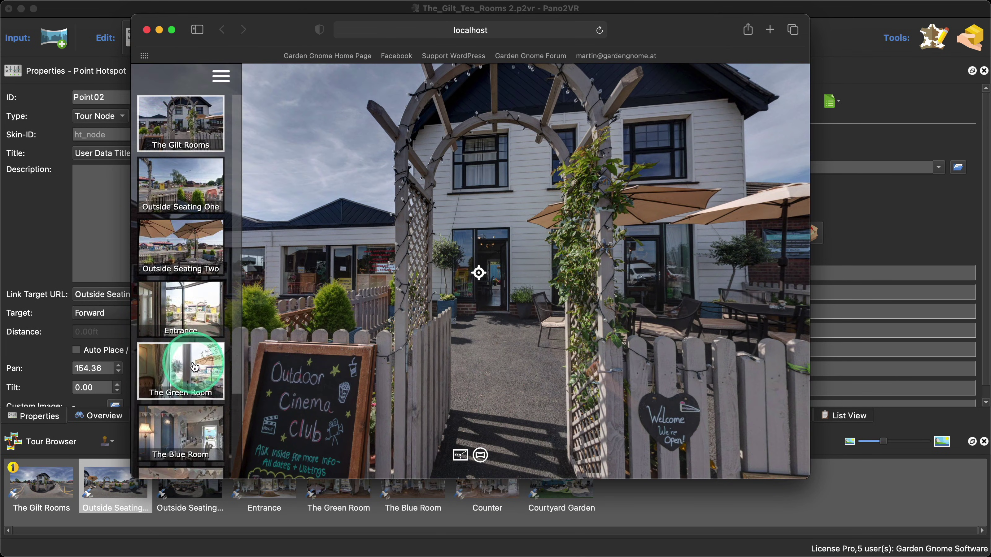
left_click(220, 76)
Follow the hotspot to Outside Seating One in the preview, and test its fullscreen mode and stereographic projection.
left_click(476, 273)
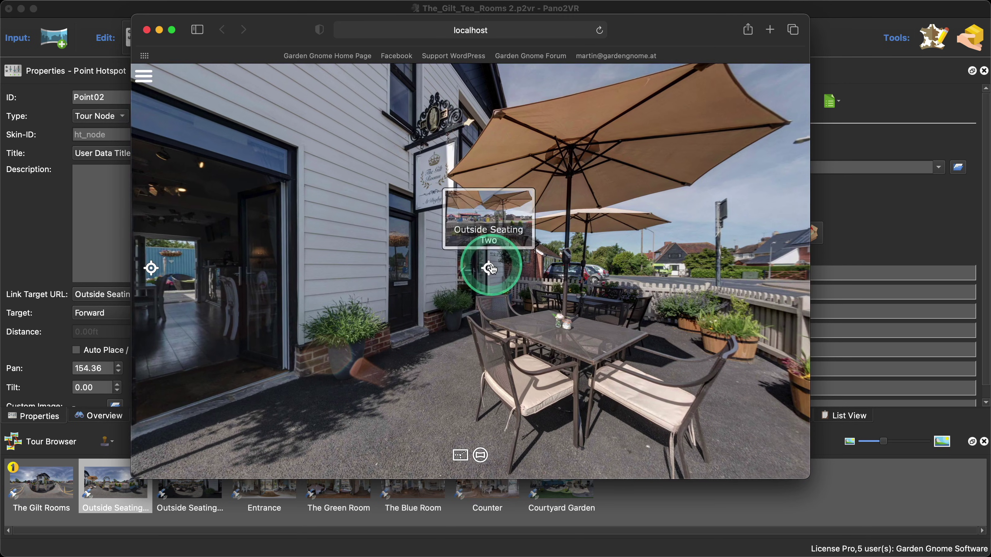
left_click(491, 268)
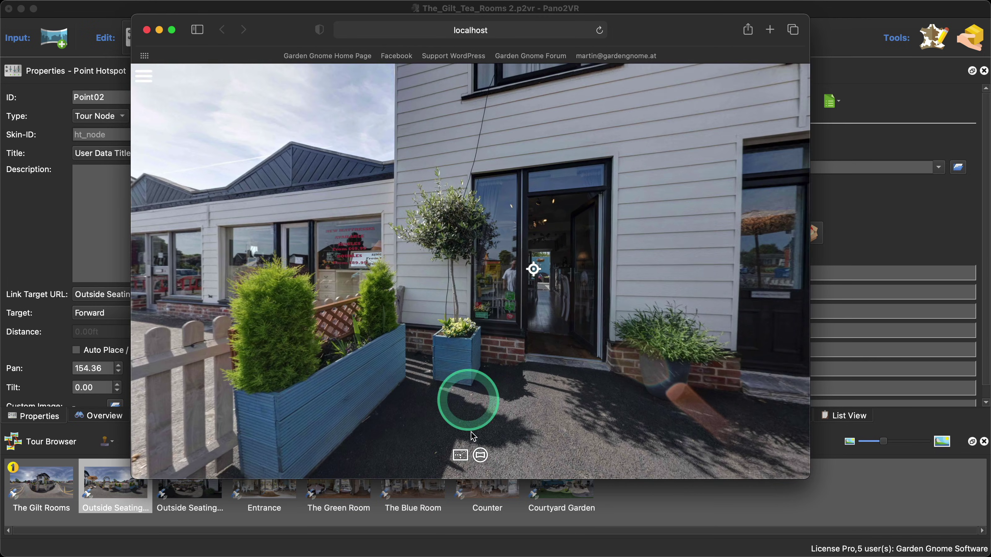
left_click(461, 454)
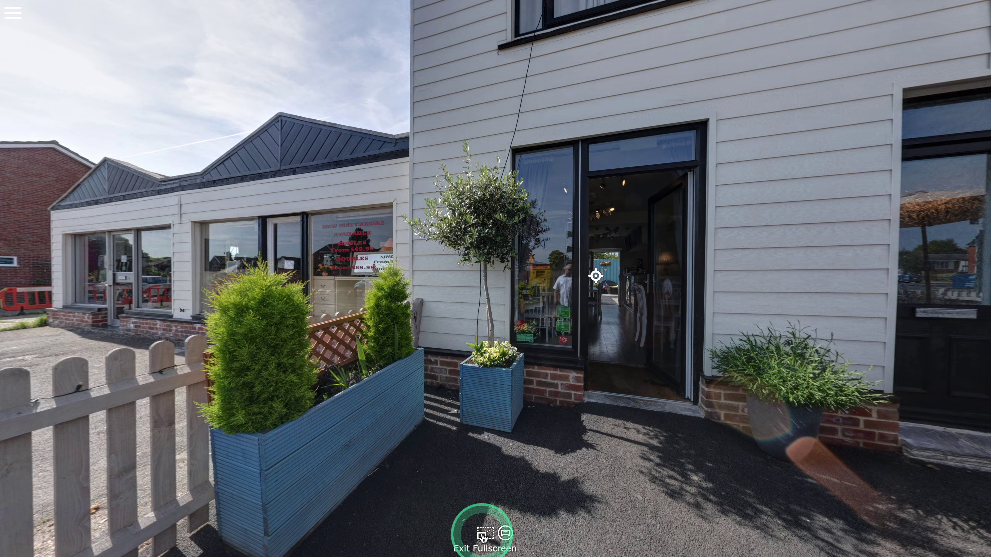
left_click(484, 537)
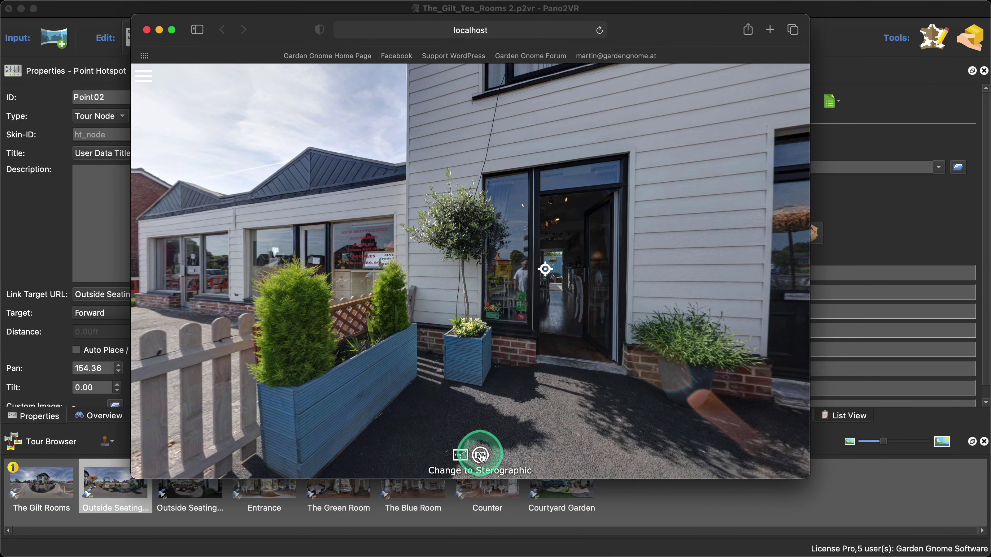
left_click(481, 456)
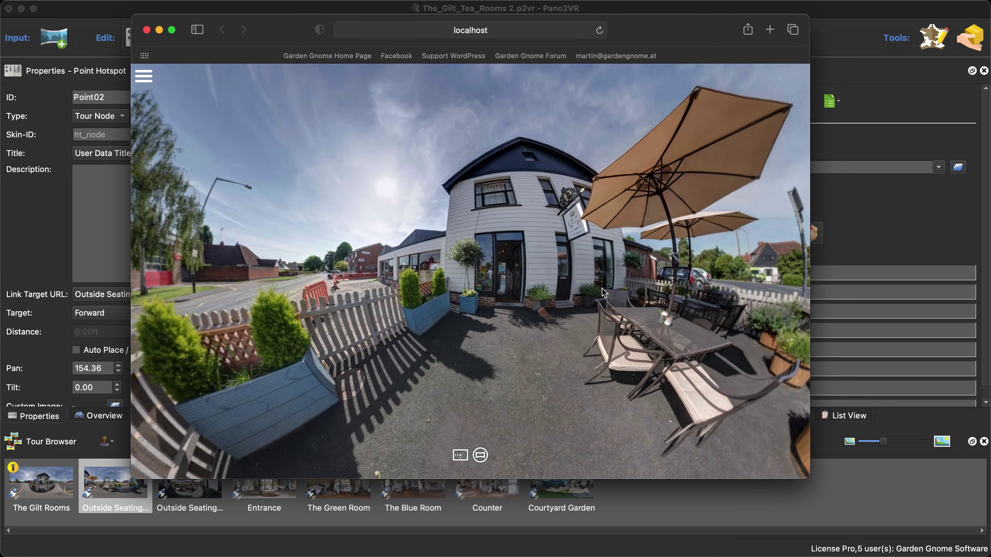
Look around Outside Seating One in stereographic projection, switch back to the normal projection, and close the browser preview.
left_click_drag(604, 292, 548, 318)
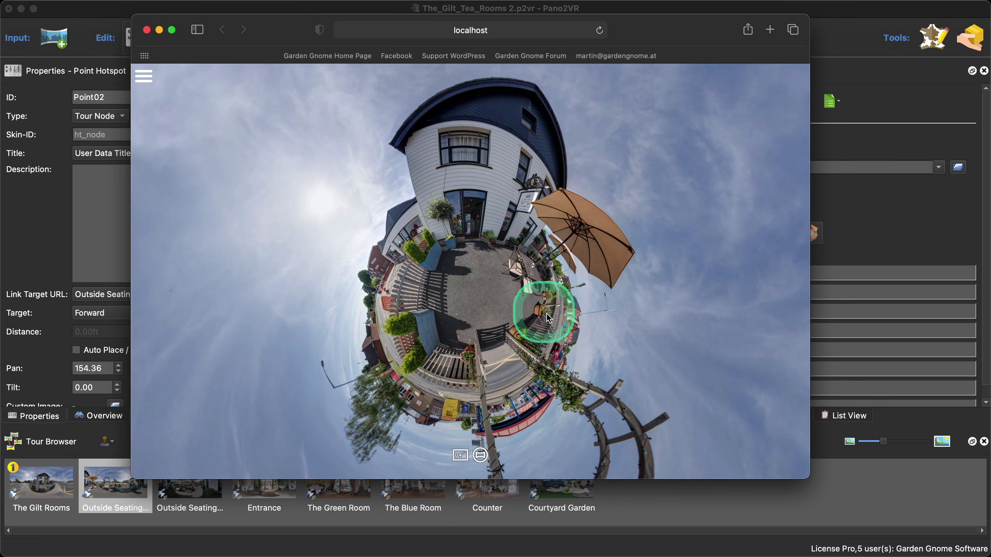
mouse_move(517, 351)
left_mouse_down()
mouse_move(531, 277)
mouse_move(515, 410)
mouse_move(480, 464)
mouse_move(568, 369)
mouse_move(553, 398)
mouse_move(556, 301)
mouse_move(433, 300)
mouse_move(471, 305)
mouse_move(471, 316)
mouse_move(405, 337)
mouse_move(484, 347)
mouse_move(524, 292)
mouse_move(436, 325)
mouse_move(506, 338)
left_mouse_up()
left_click(480, 464)
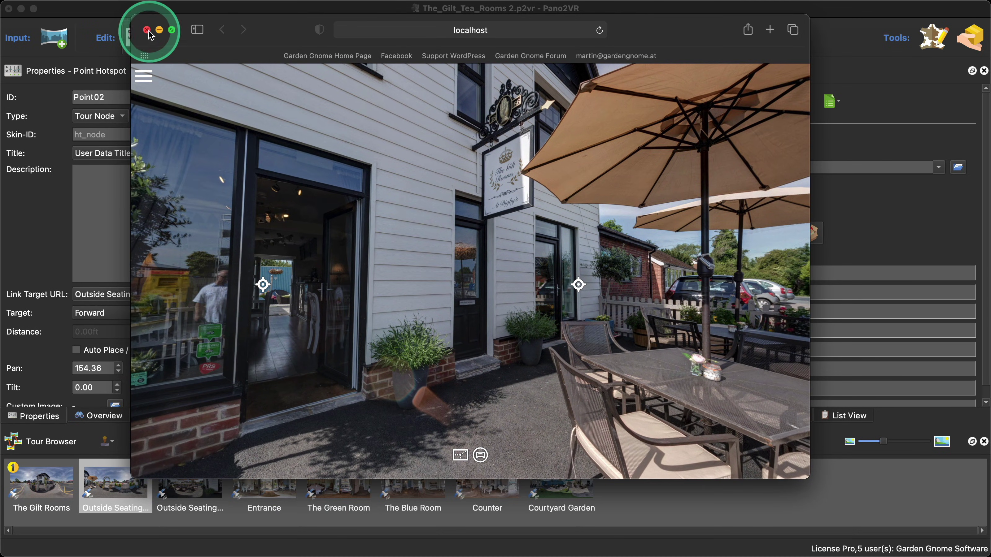
left_click(147, 30)
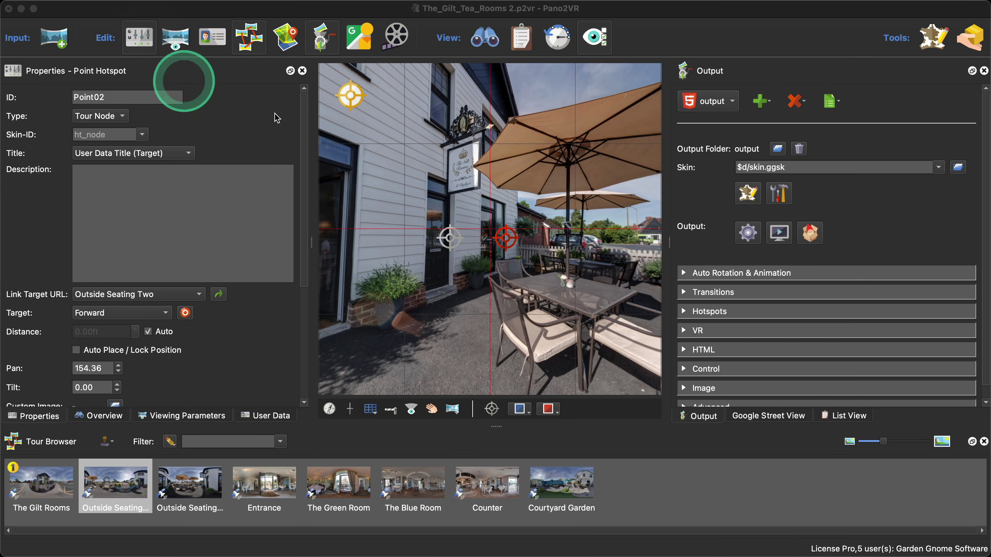
Reopen the skin for editing and place Google_Maps-Logo.wine.svg from the HTML5 and Street view folder in the upper part of the canvas.
left_click(748, 194)
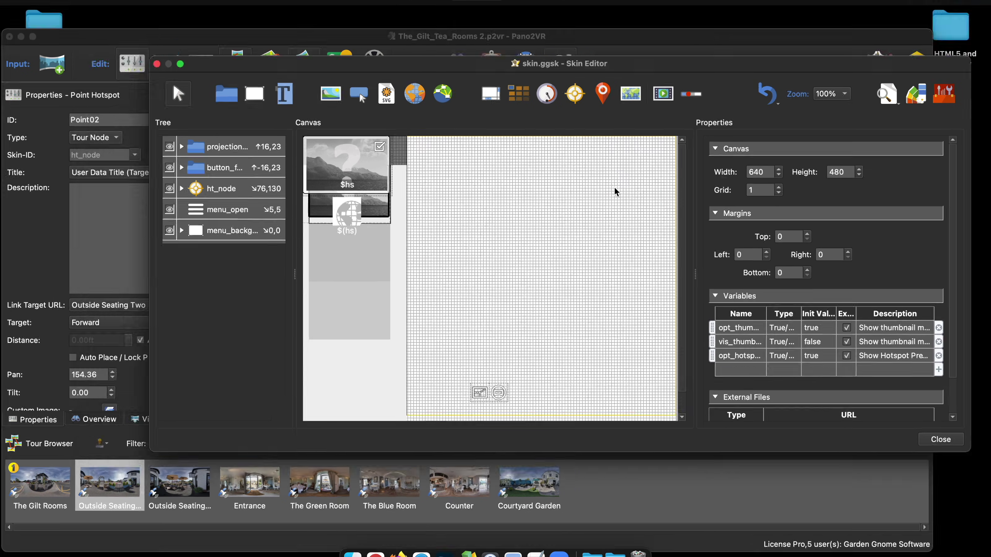
key("ctrl+Up")
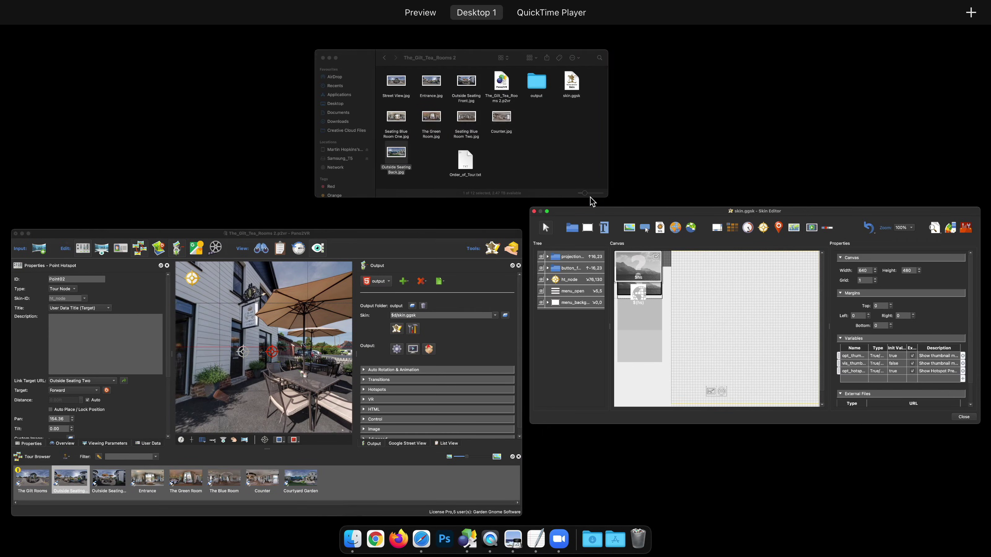
left_click(563, 150)
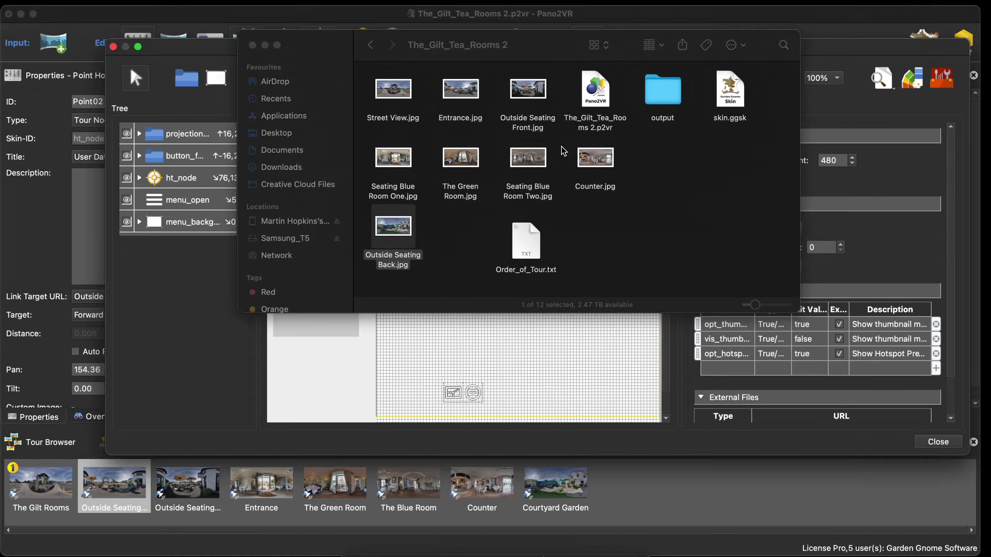
left_click(384, 57)
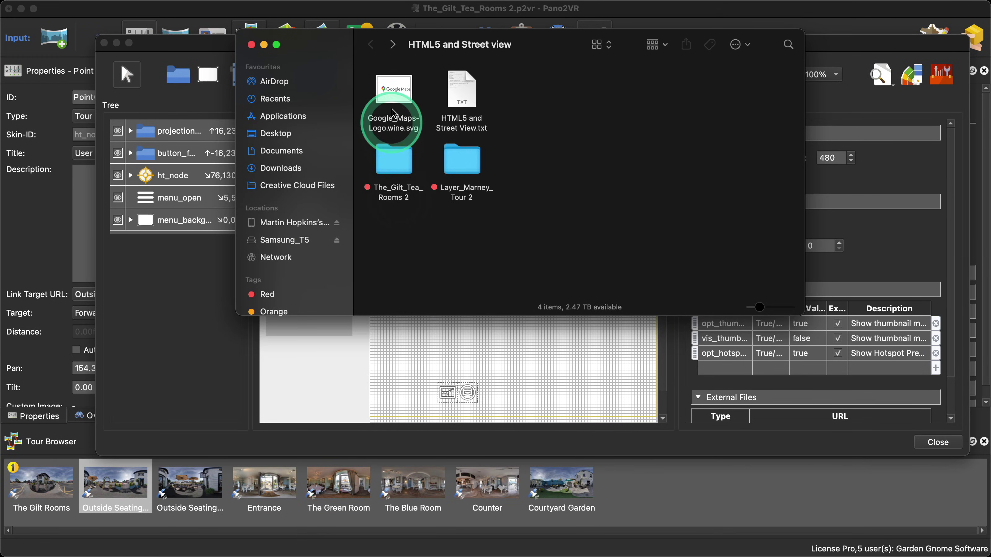
left_click_drag(394, 117, 462, 336)
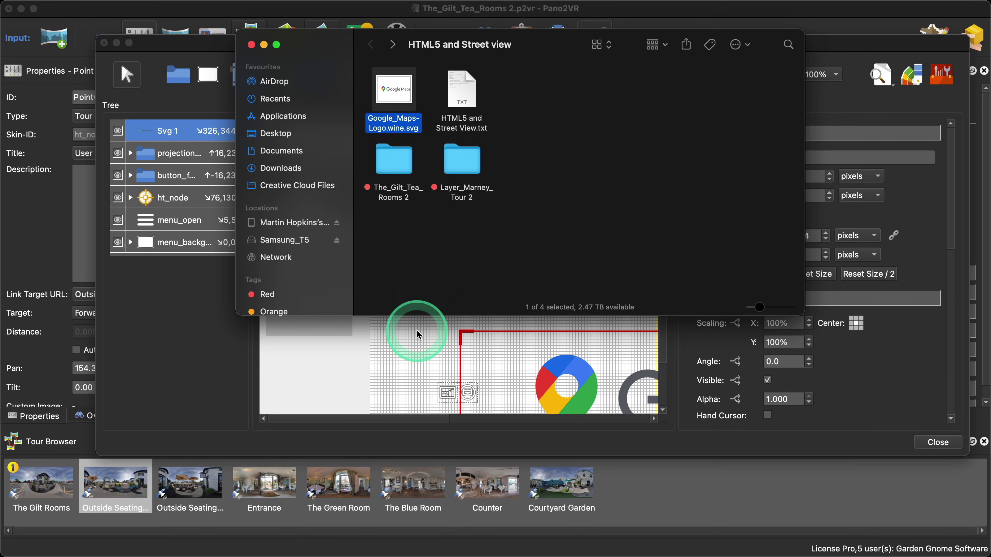
left_click(410, 334)
left_click_drag(554, 376, 481, 185)
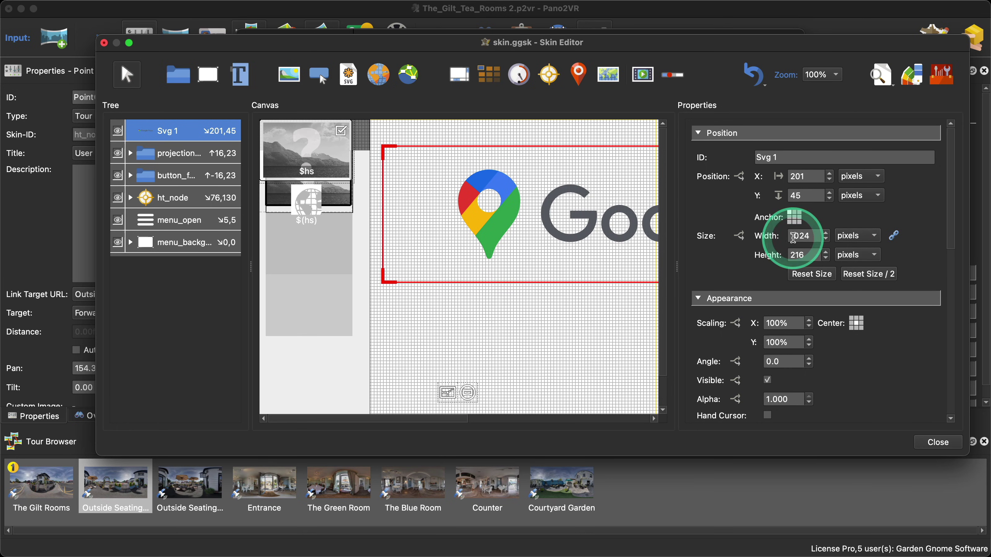
Set the Google Maps logo's width to 120 pixels, anchor it top-right, and set its X and Y positions to 10 pixels.
double_click(811, 236)
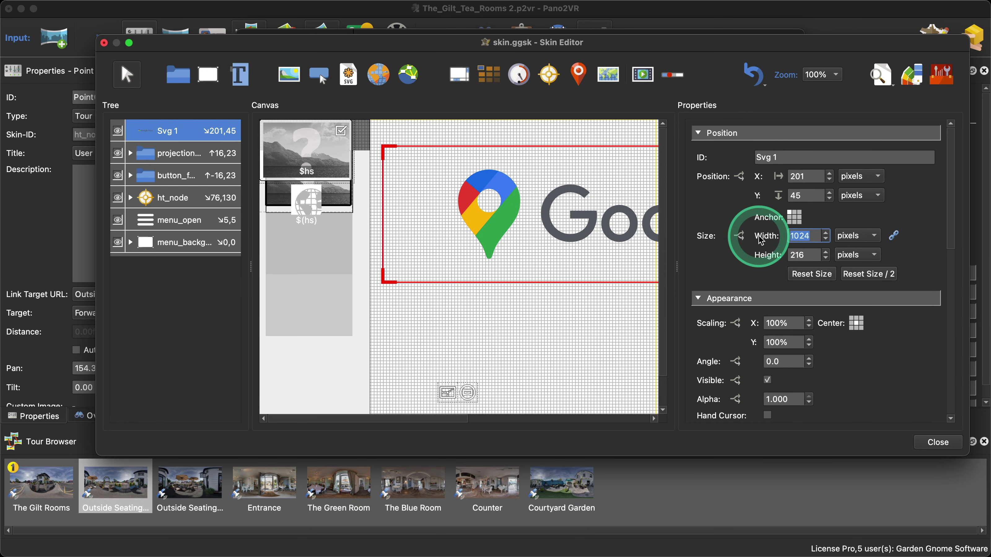
type("120")
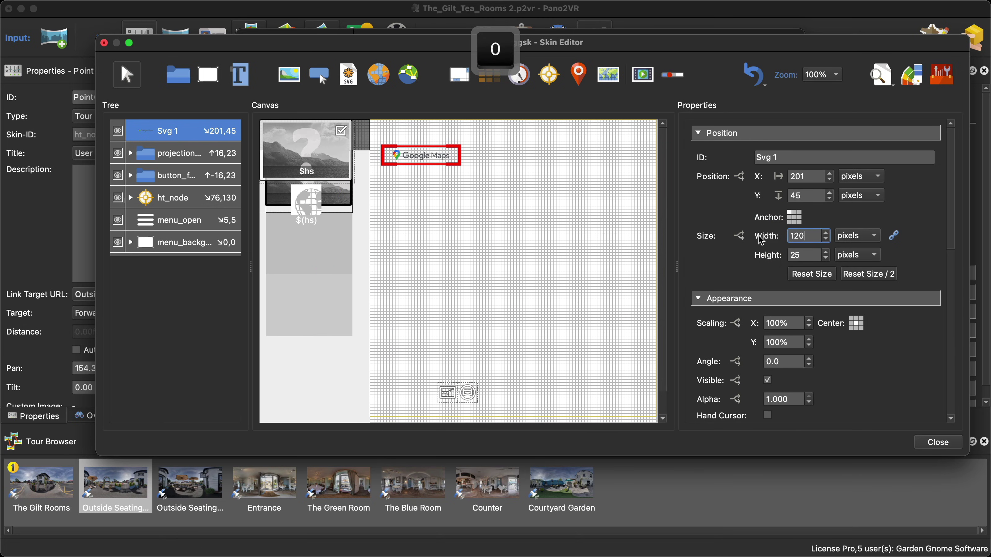
left_click(799, 214)
left_click(764, 178)
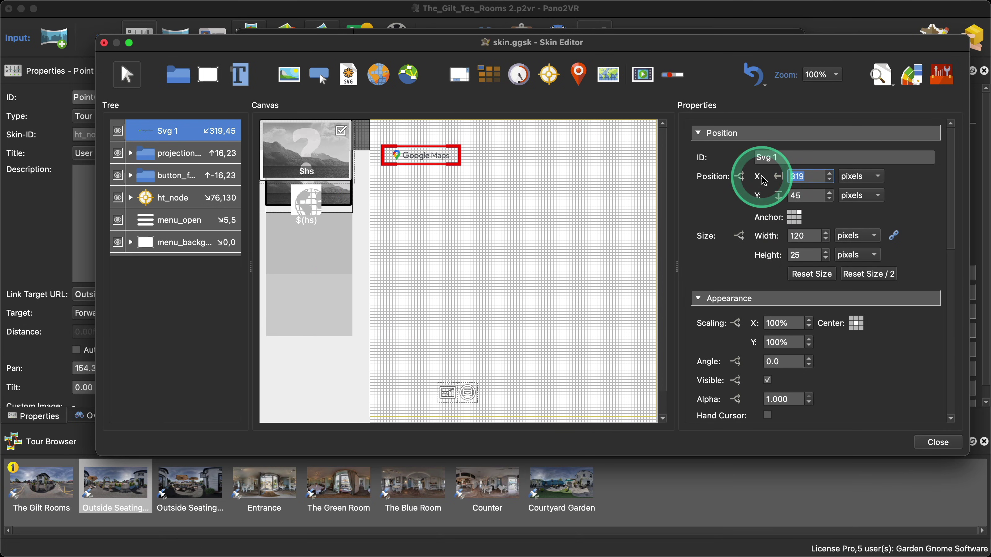
type("00")
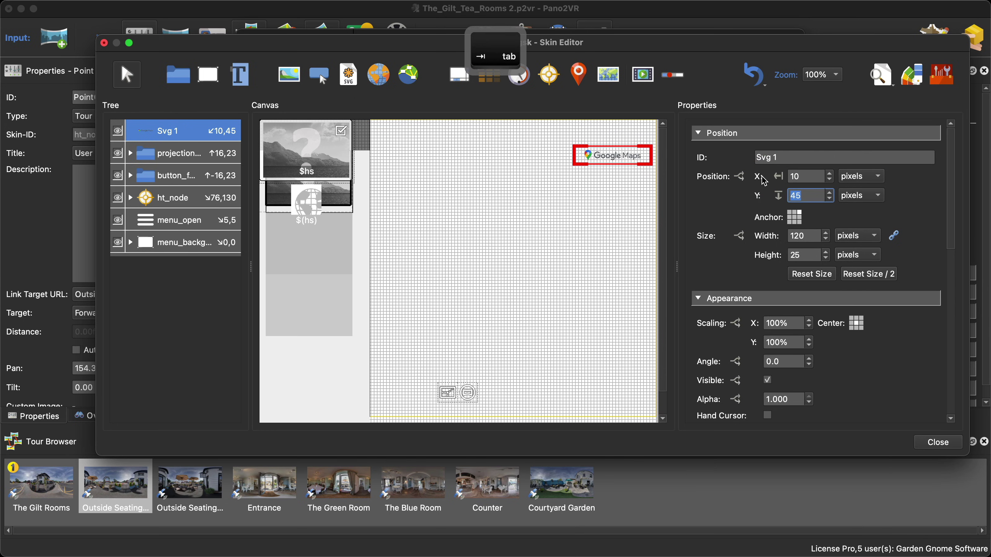
type("10")
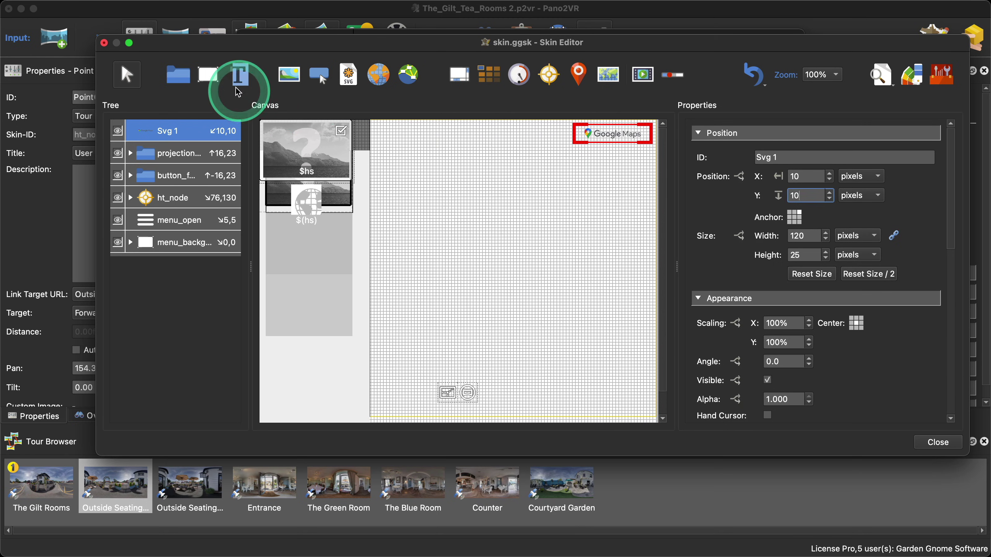
Add a text element to the canvas below the Google Maps logo, disable its background, and set its border width to 0.
left_click(240, 74)
left_click(470, 158)
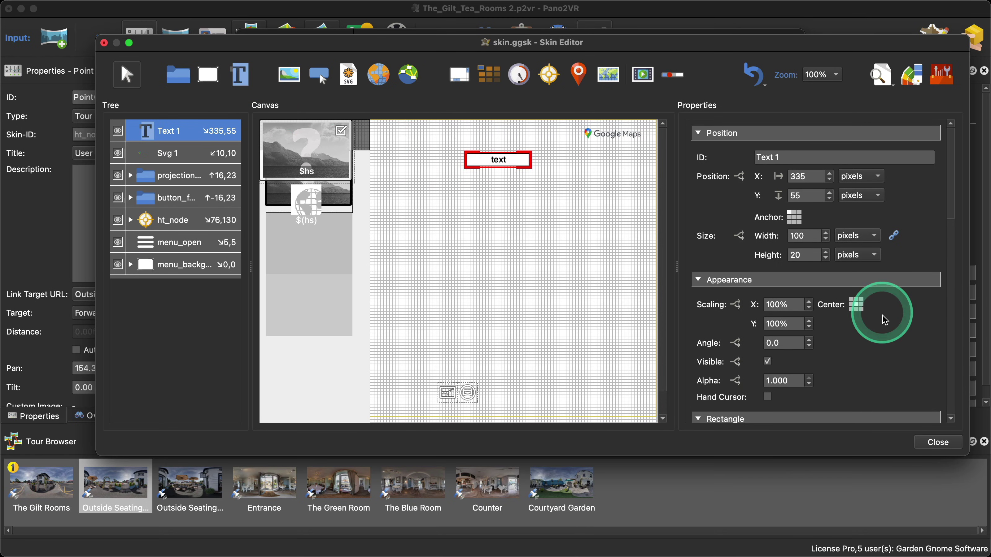
scroll(882, 313, "down", 3)
scroll(885, 321, "down", 3)
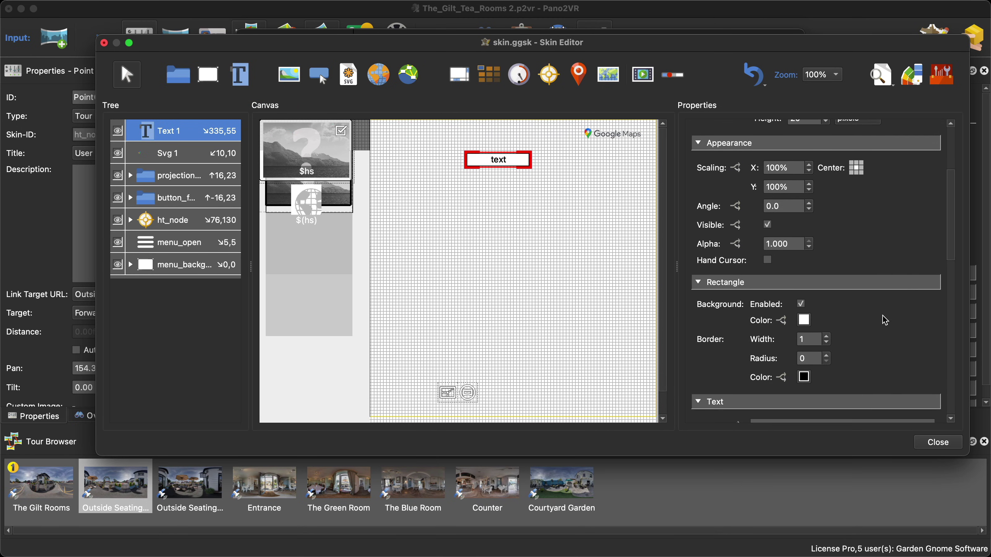
scroll(885, 320, "up", 1)
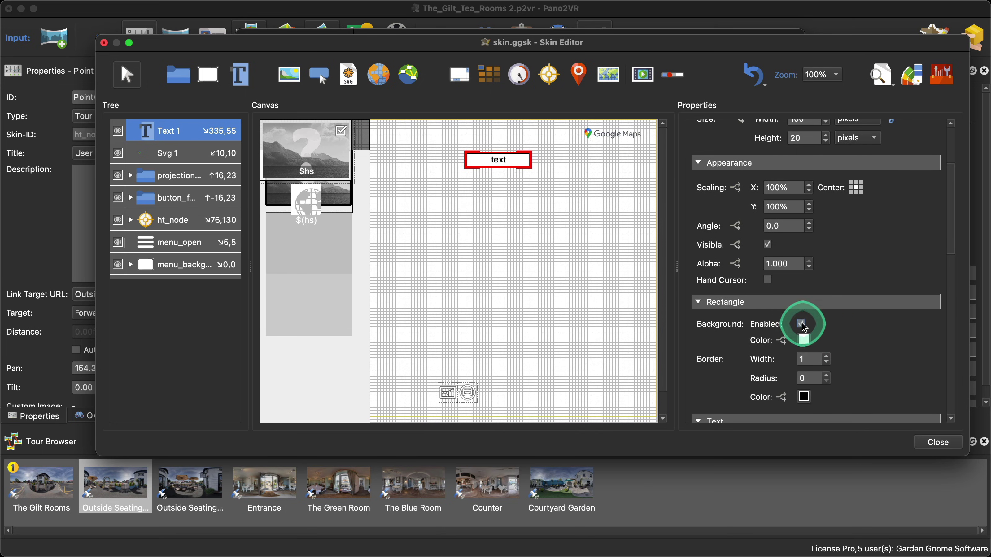
left_click(802, 324)
scroll(862, 328, "down", 2)
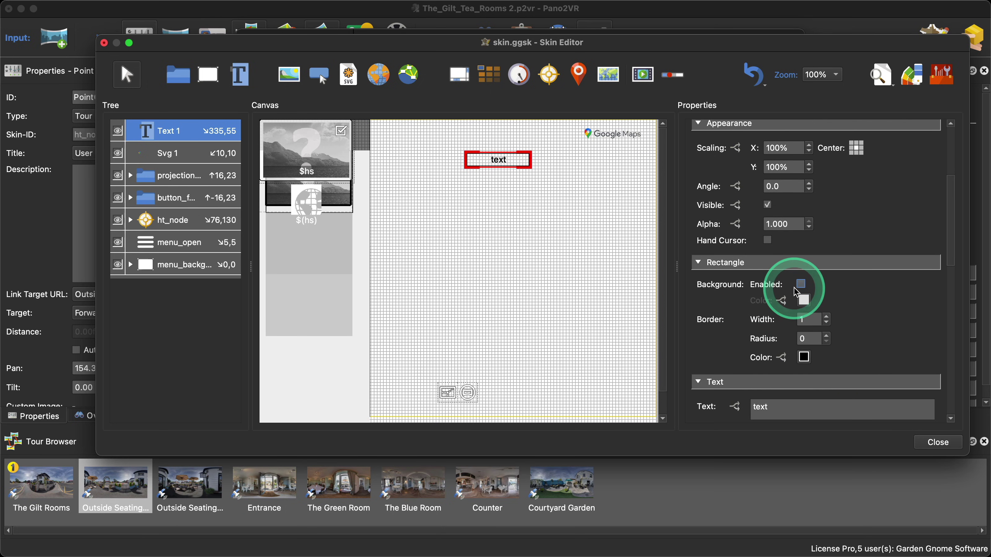
left_click(826, 324)
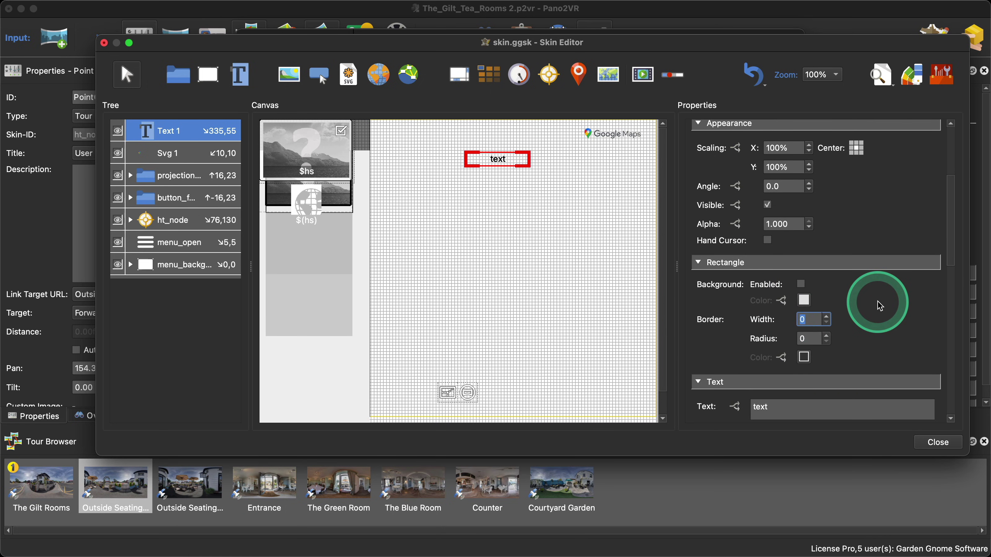
Change the new text element's wording to "See on" and align it left.
scroll(880, 305, "down", 5)
left_click_drag(852, 296, 740, 302)
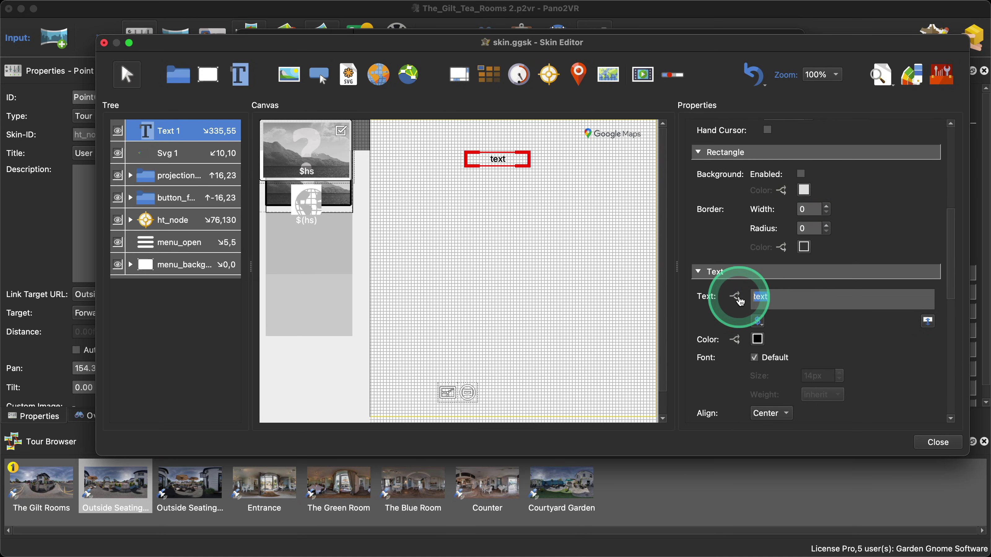
type("See o")
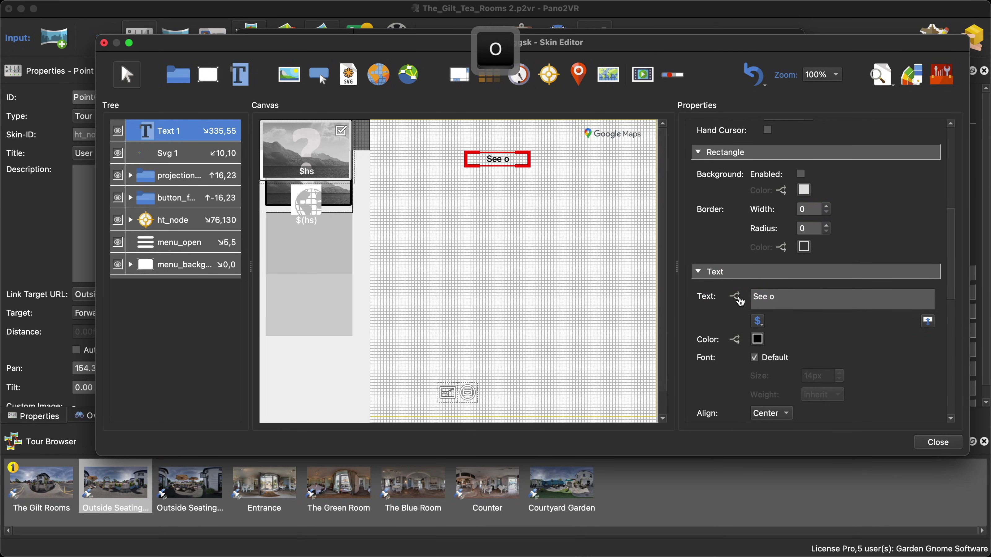
type("m")
key("BackSpace")
type("n")
scroll(819, 332, "down", 3)
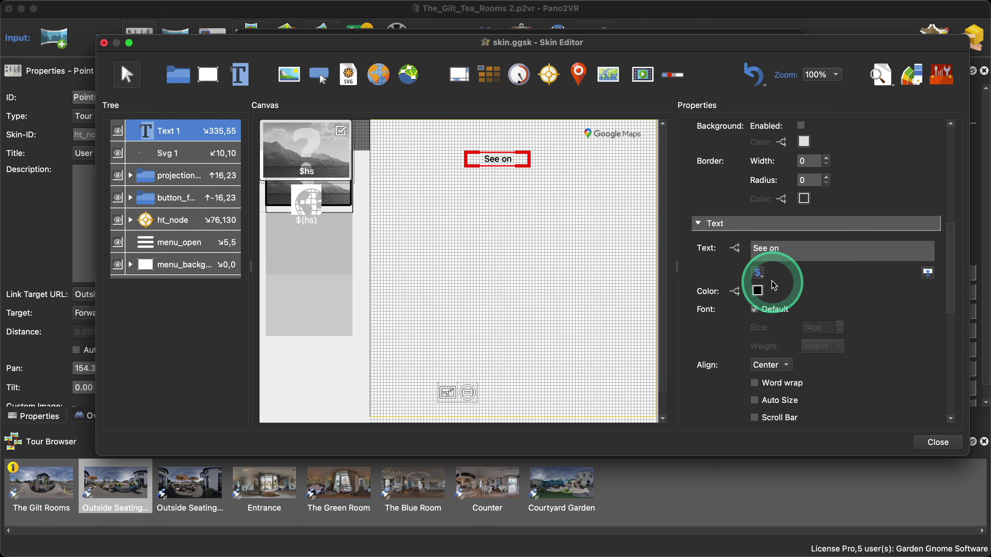
scroll(790, 304, "down", 5)
left_click(777, 286)
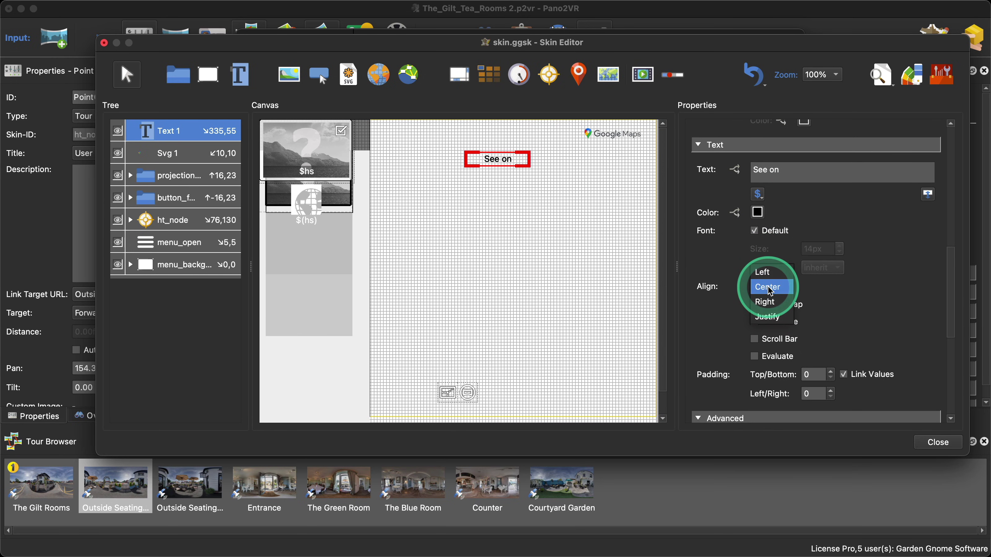
left_click(770, 272)
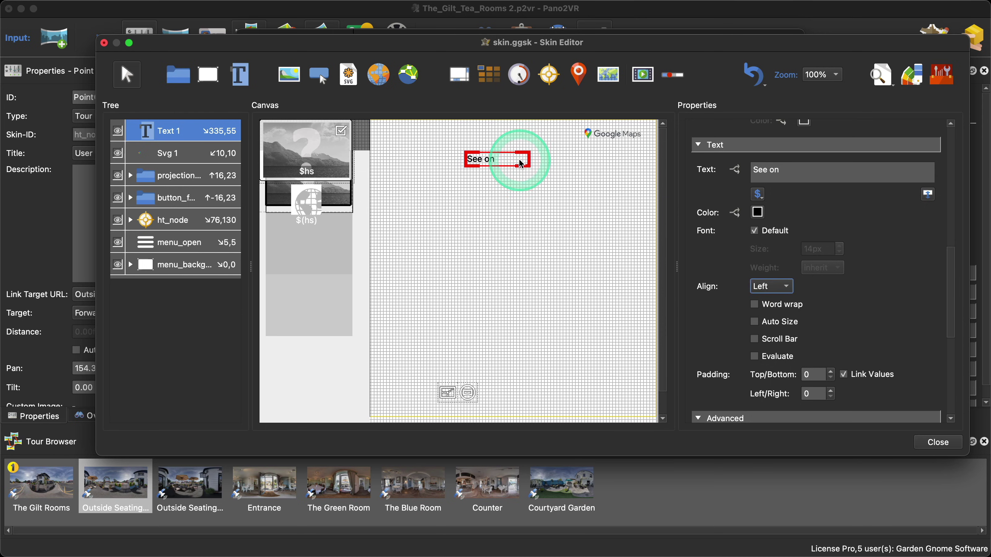
Place the "See on" text just before the Google Maps logo and make it a child of the logo element.
left_click_drag(515, 159, 601, 135)
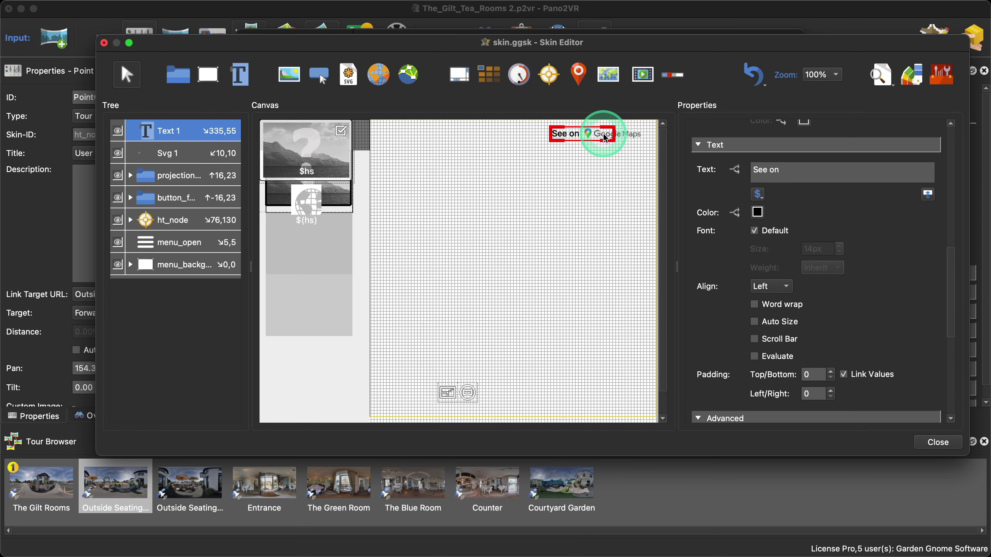
left_click(177, 135)
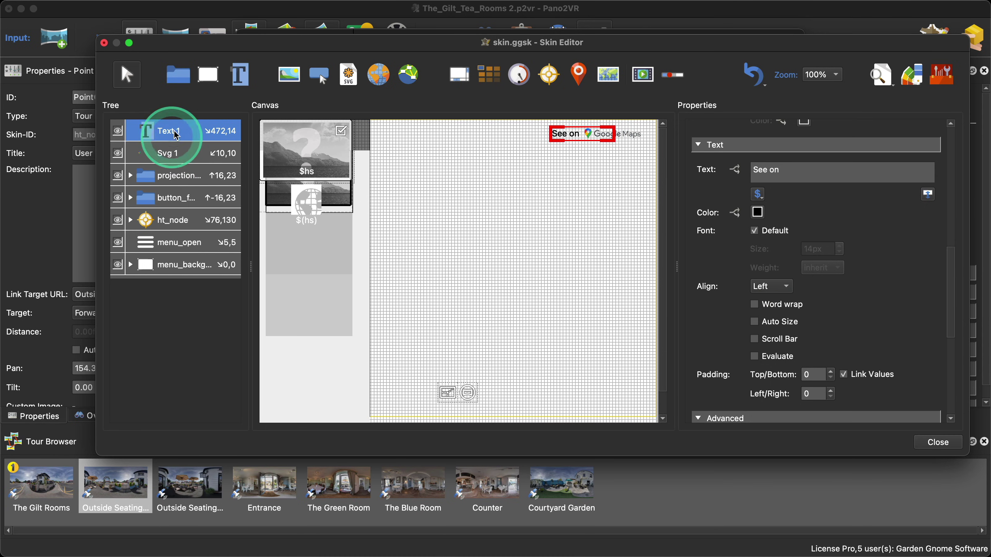
left_click_drag(178, 150, 177, 153)
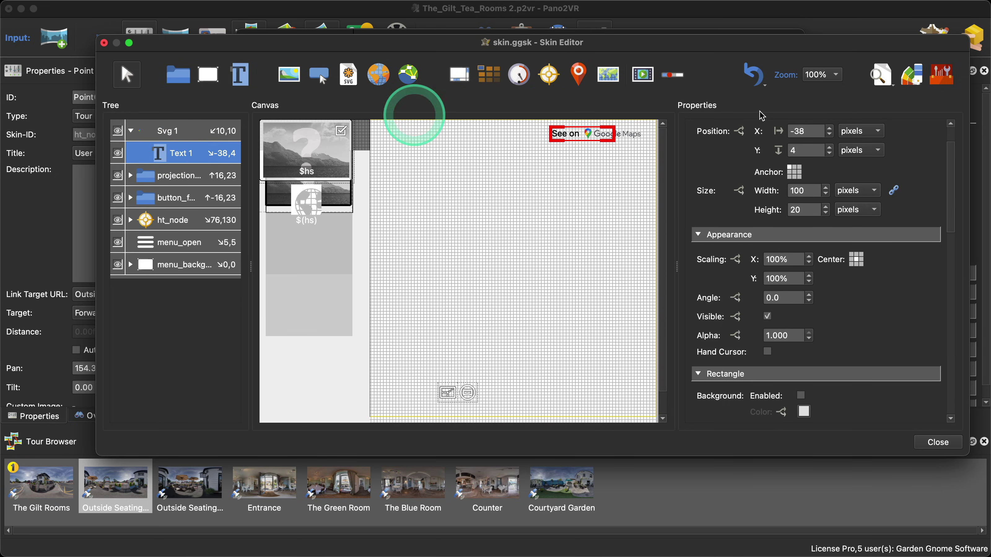
Rename the Google Maps logo element, entering "See in str" as the start of its ID.
left_click(187, 136)
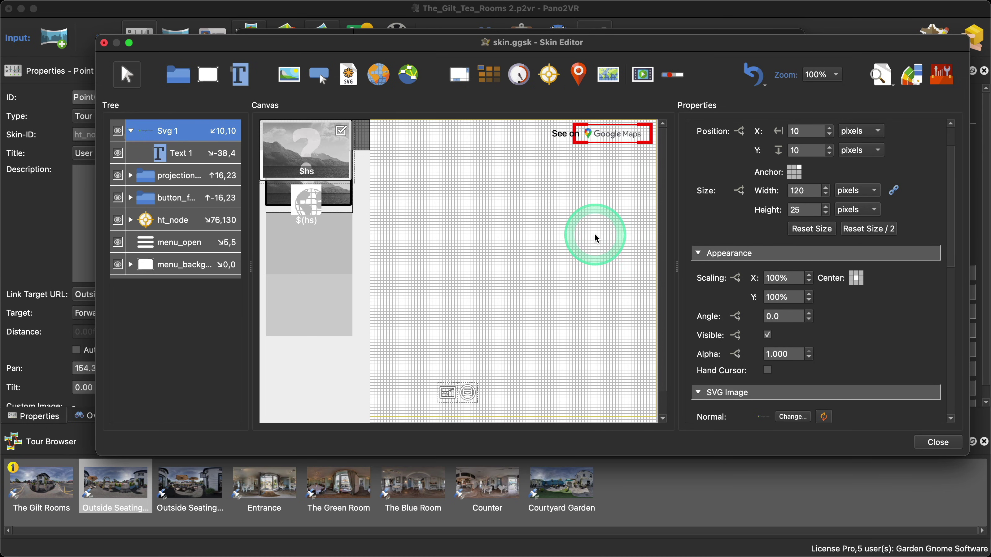
scroll(747, 238, "up", 2)
triple_click(777, 158)
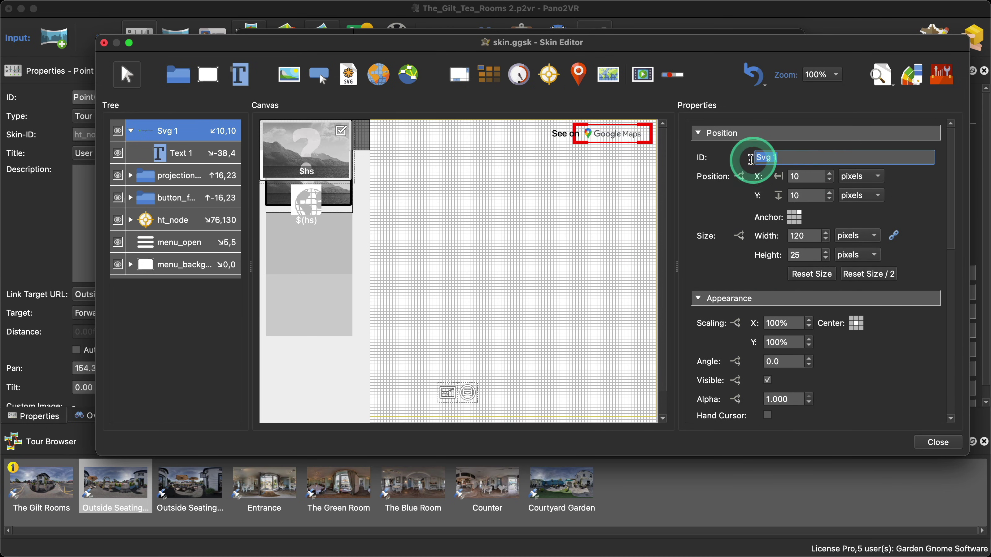
key("shift")
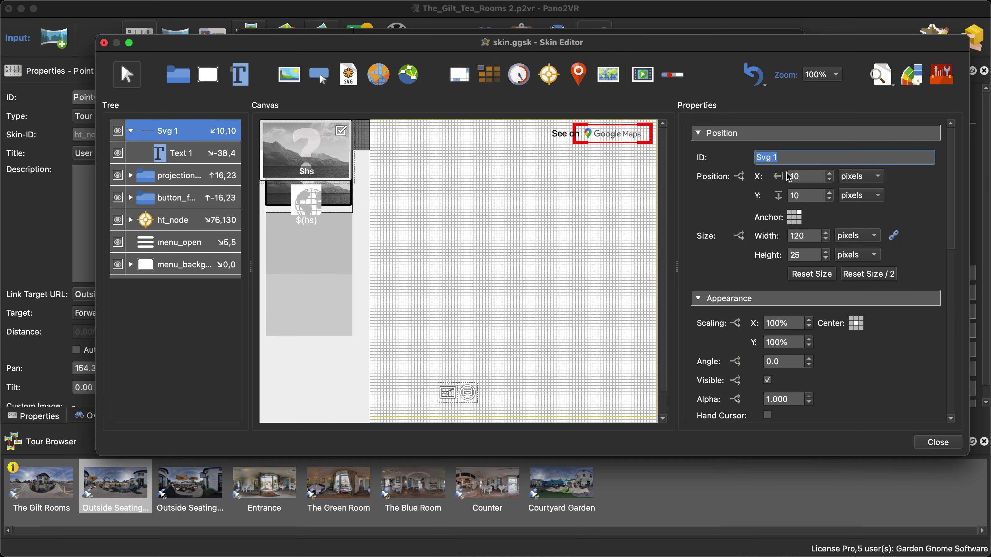
type("See in str")
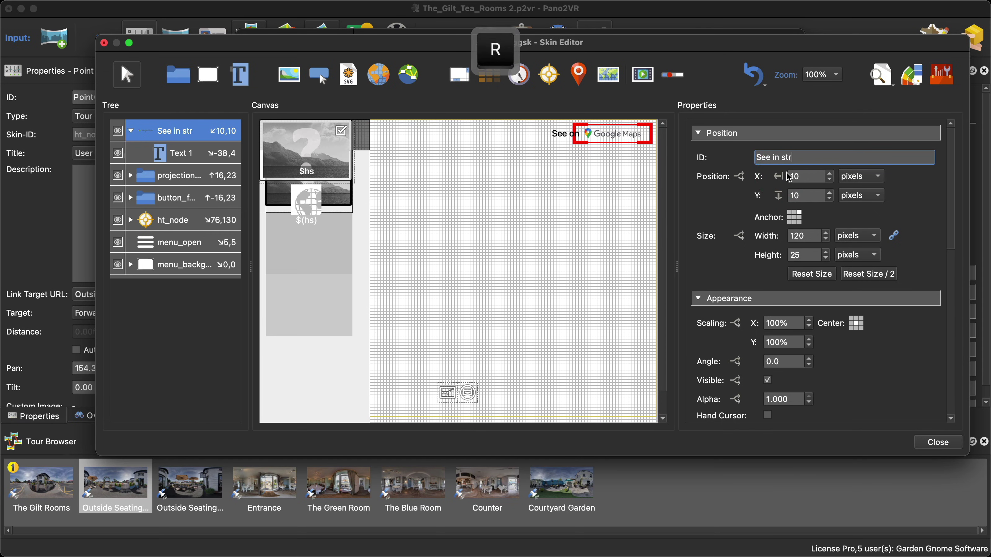
Name the Google Maps logo element "See in street view" and enable its hand cursor.
type("eet view")
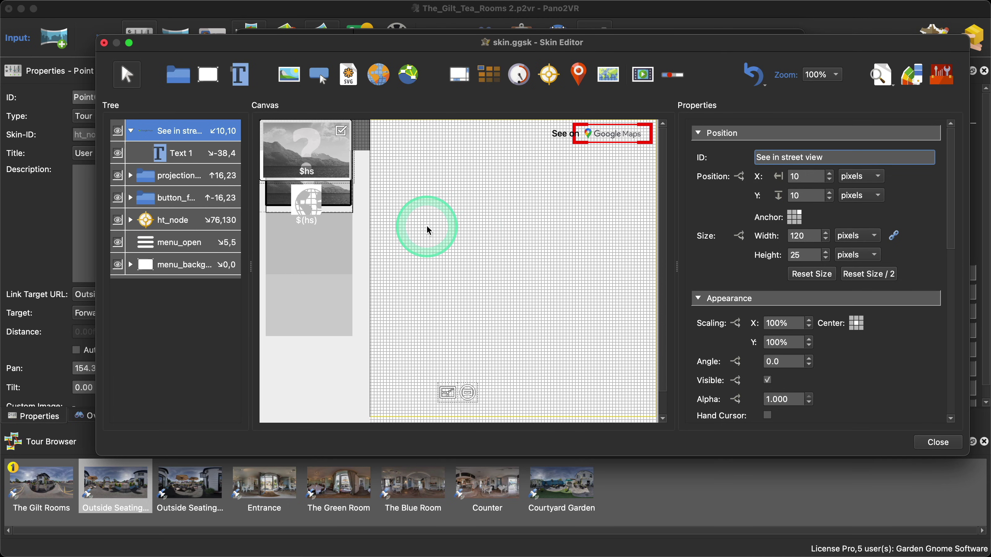
scroll(851, 356, "down", 3)
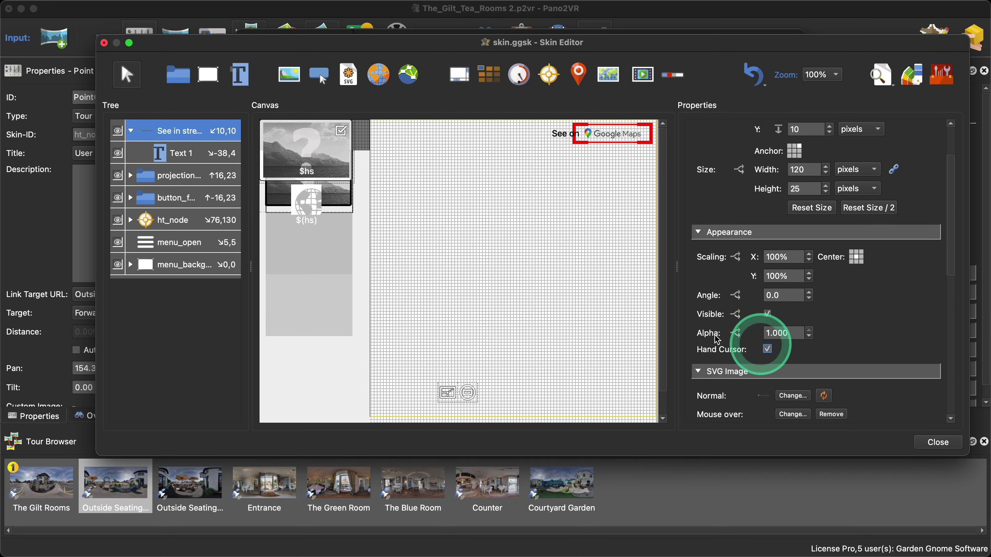
Enable the hand cursor for the "See on" text element, Text 1.
left_click(187, 153)
scroll(875, 320, "down", 1)
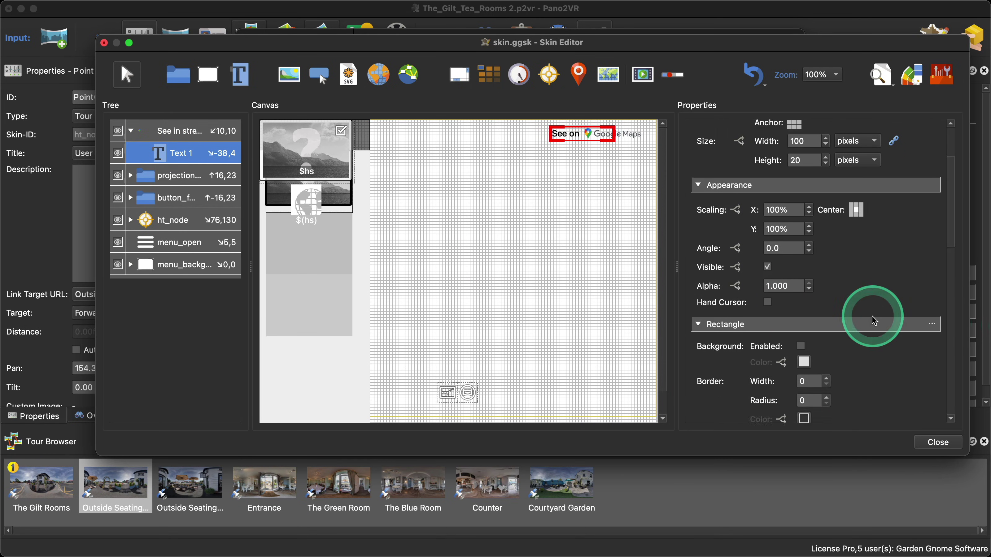
scroll(874, 320, "down", 3)
scroll(776, 234, "up", 1)
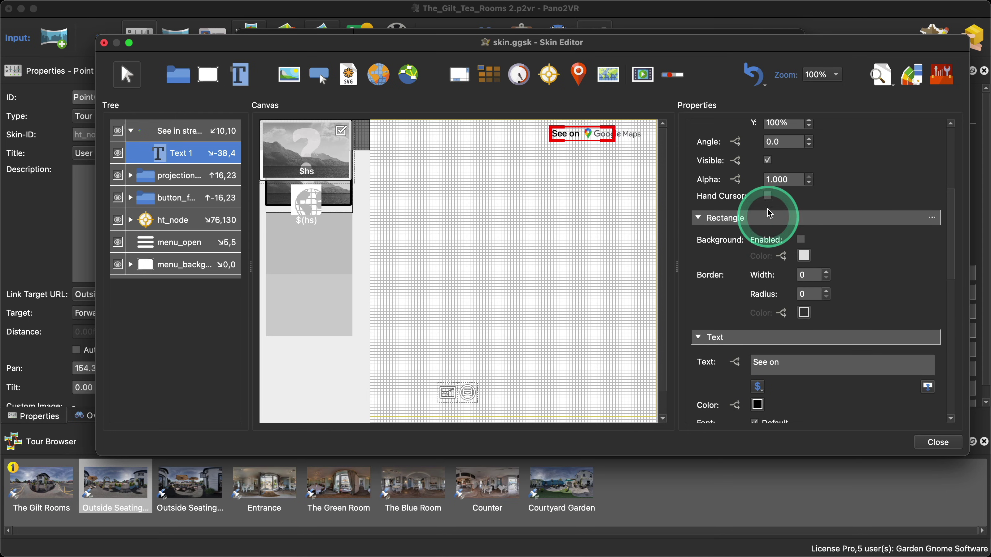
left_click(768, 196)
scroll(867, 199, "up", 5)
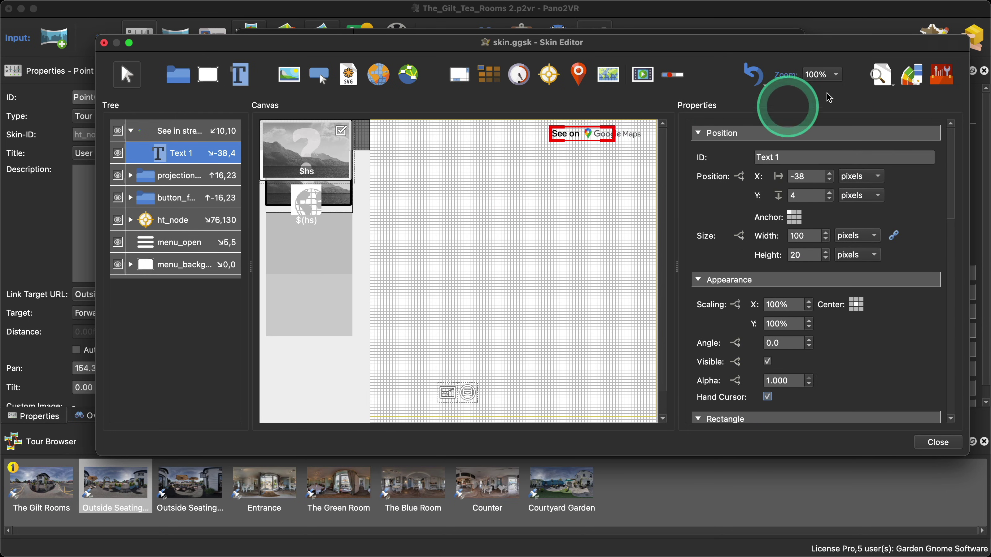
Open a live preview of the skin and shift the "See on" text slightly away from the logo, to X -42 pixels.
left_click(880, 76)
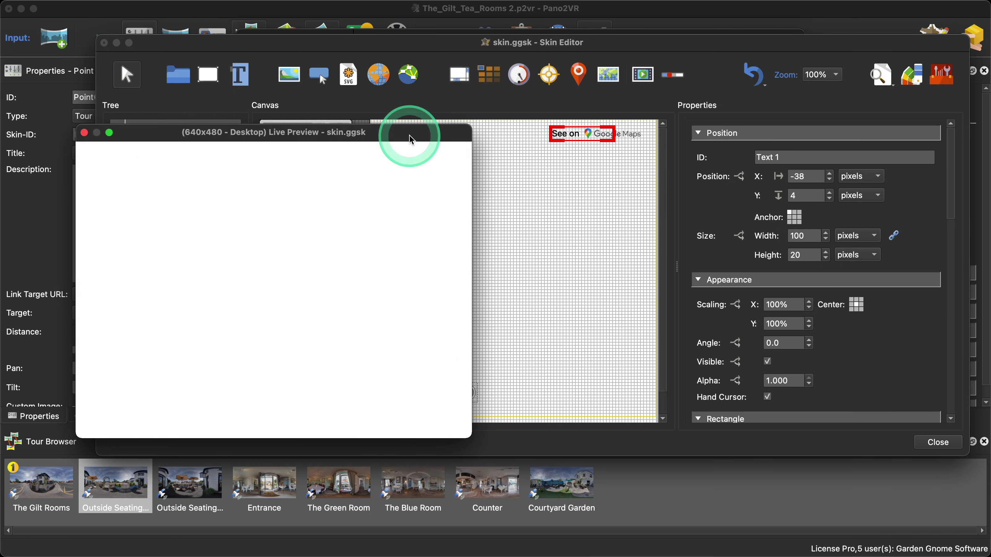
left_click_drag(409, 133, 364, 108)
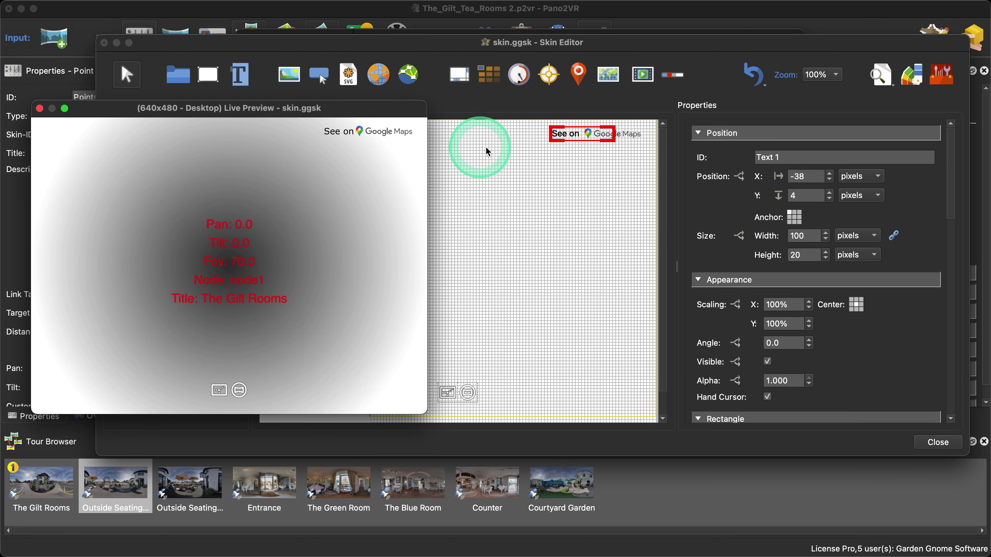
left_click(564, 136)
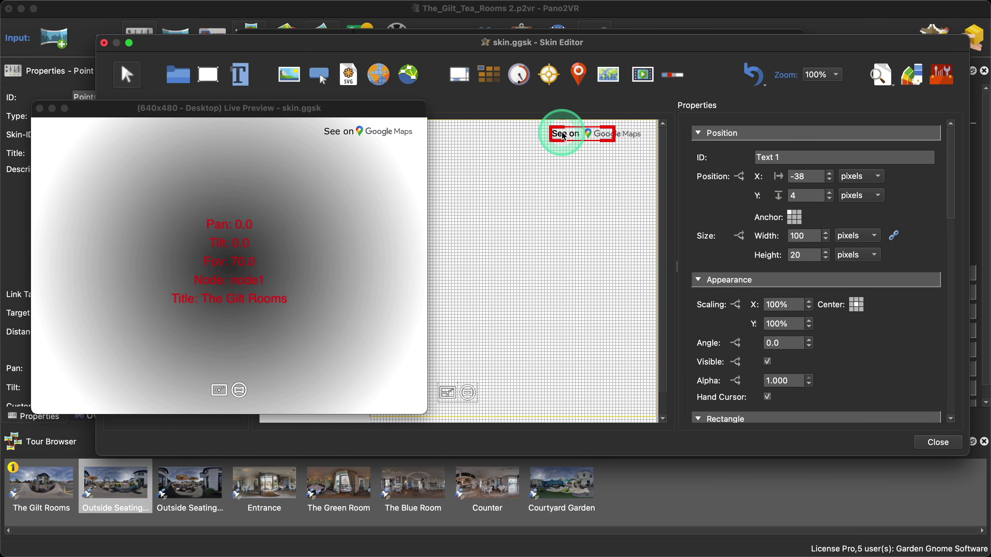
left_click_drag(562, 136, 561, 136)
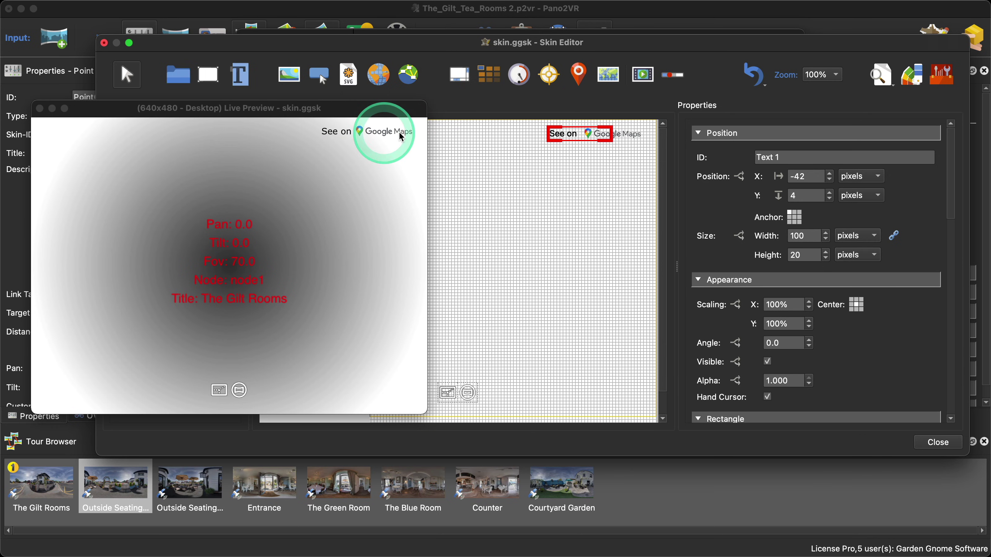
left_click_drag(354, 108, 337, 195)
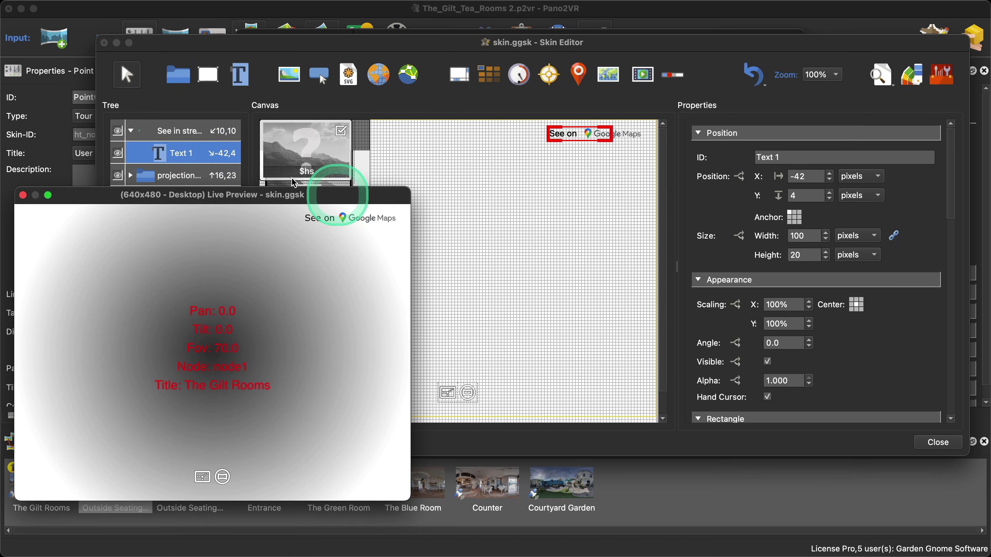
Replace the skin's black color with #5f6368 sampled from the Google Maps logo in the live preview, and close the preview.
left_click(912, 75)
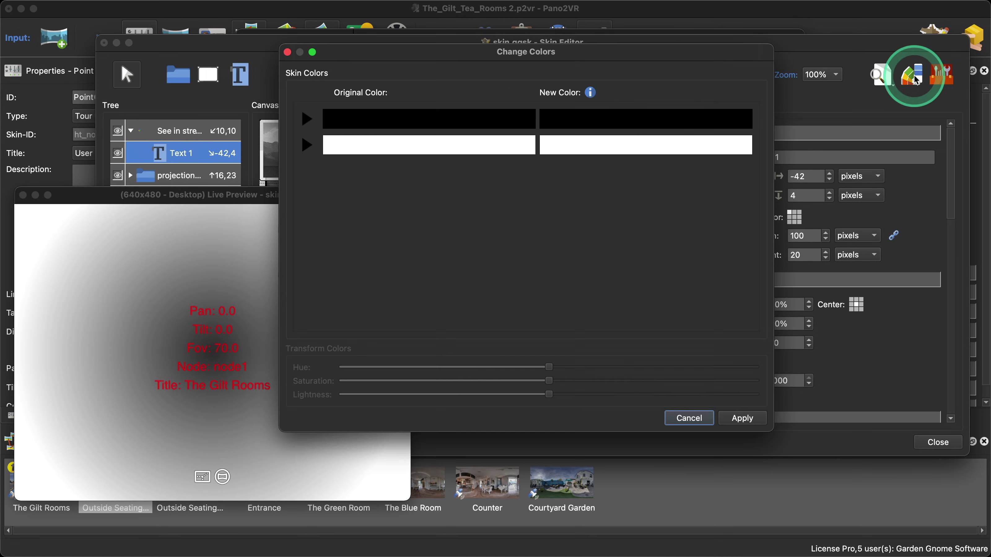
left_click_drag(625, 54, 705, 317)
left_click(705, 317)
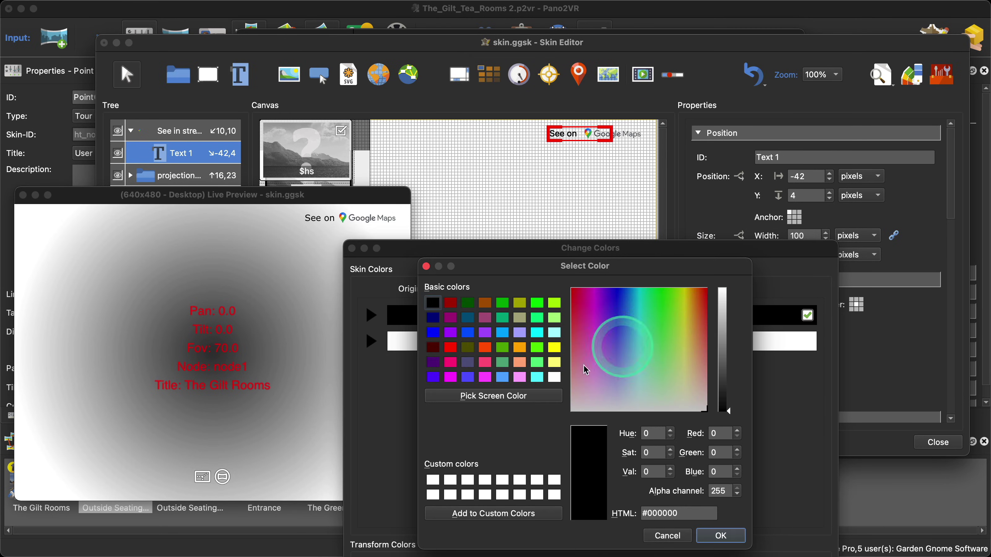
left_click(521, 397)
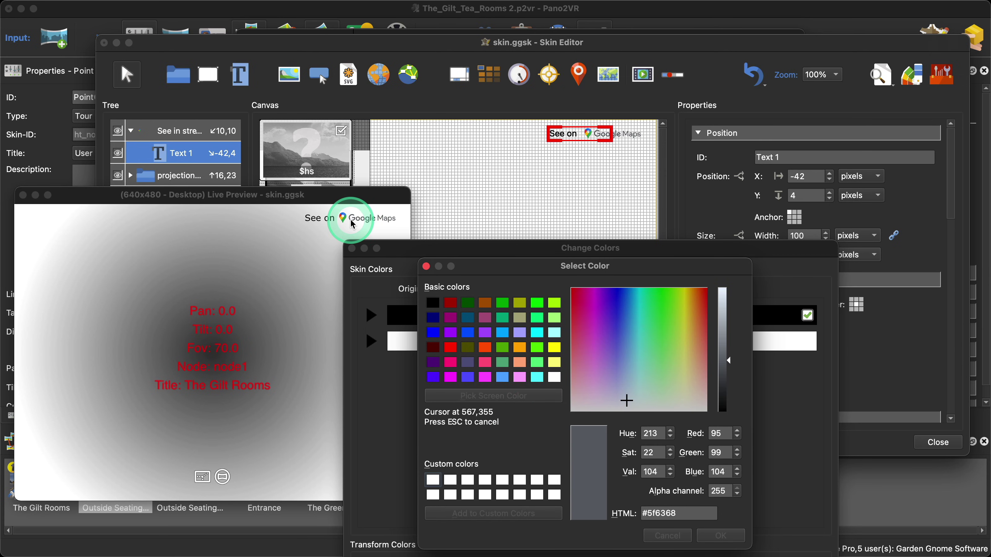
left_click(354, 224)
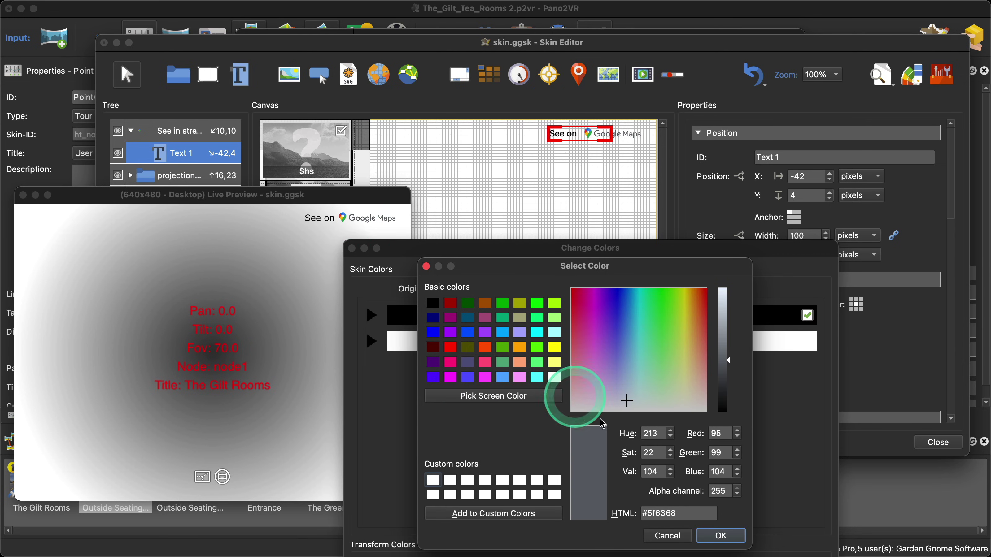
left_click(721, 535)
left_click_drag(664, 250, 630, 144)
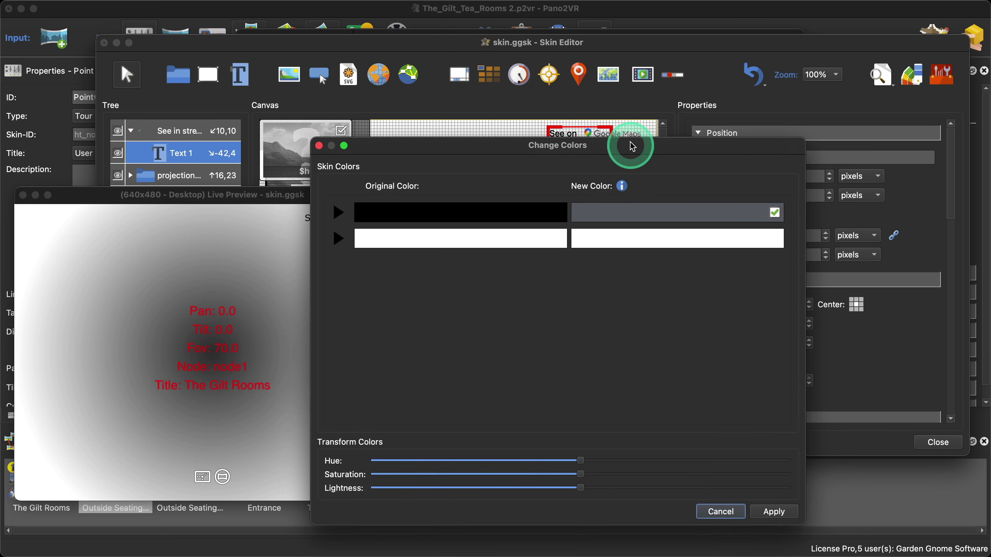
left_click(771, 508)
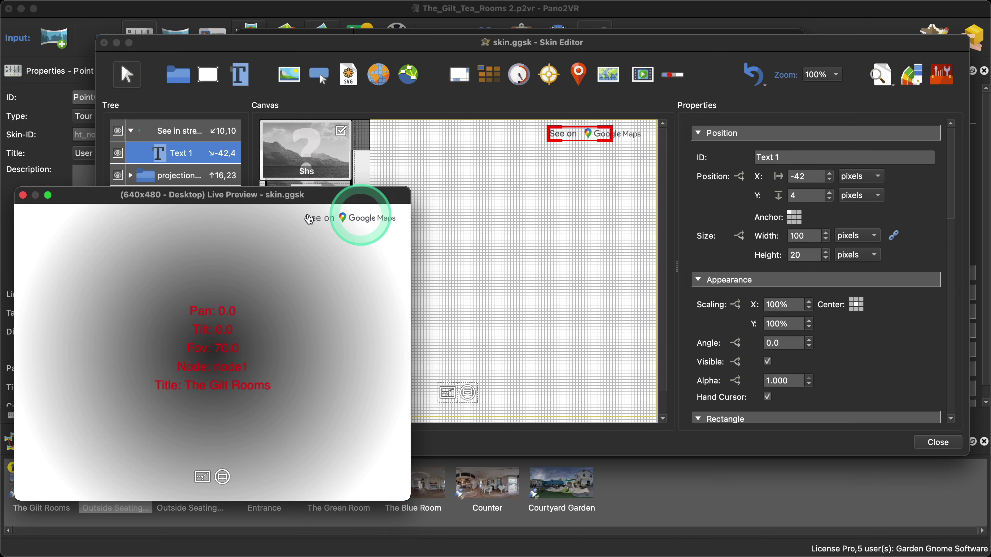
left_click_drag(324, 201, 439, 82)
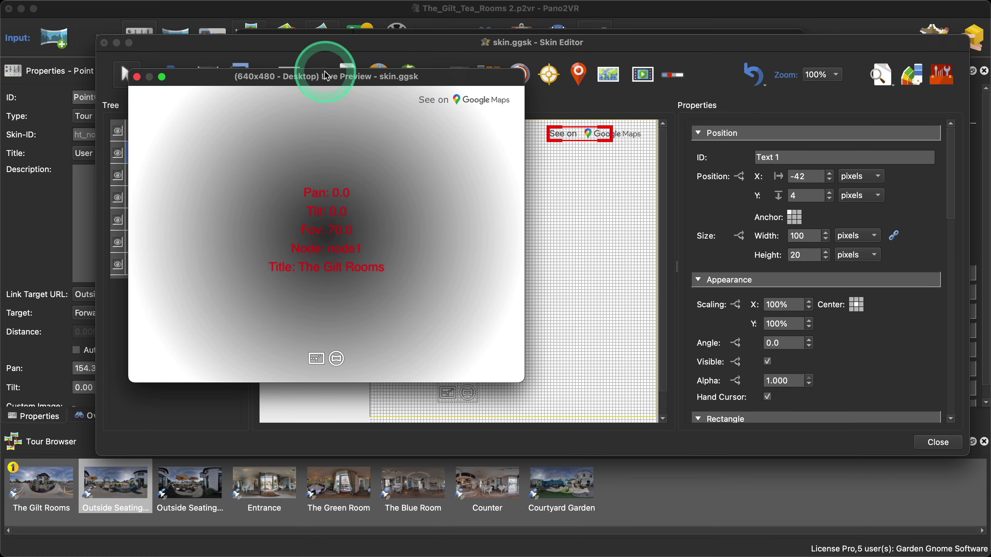
left_click(137, 77)
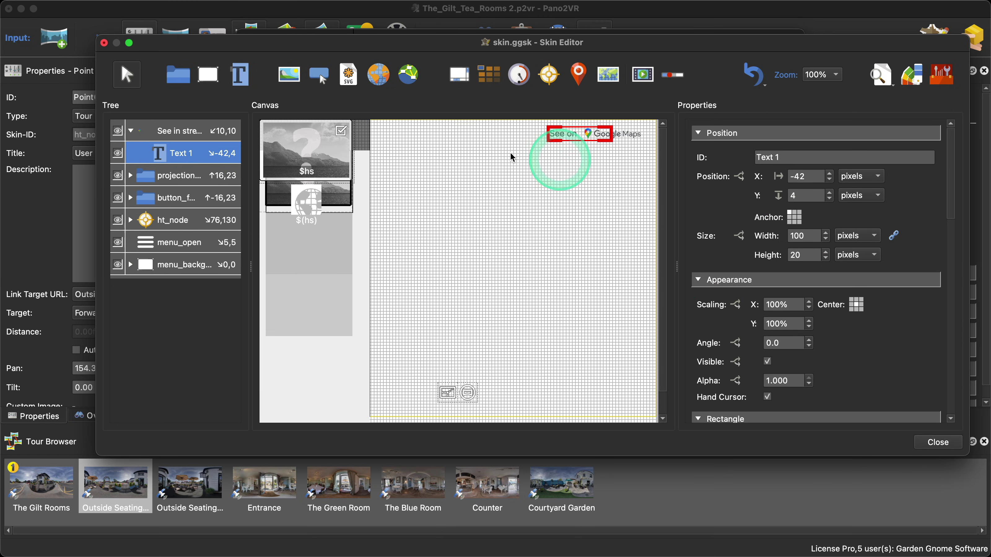
Start a new action on the "See in street view" element with source Mouse Click and action Go to URL.
left_click(182, 132)
scroll(886, 357, "down", 10)
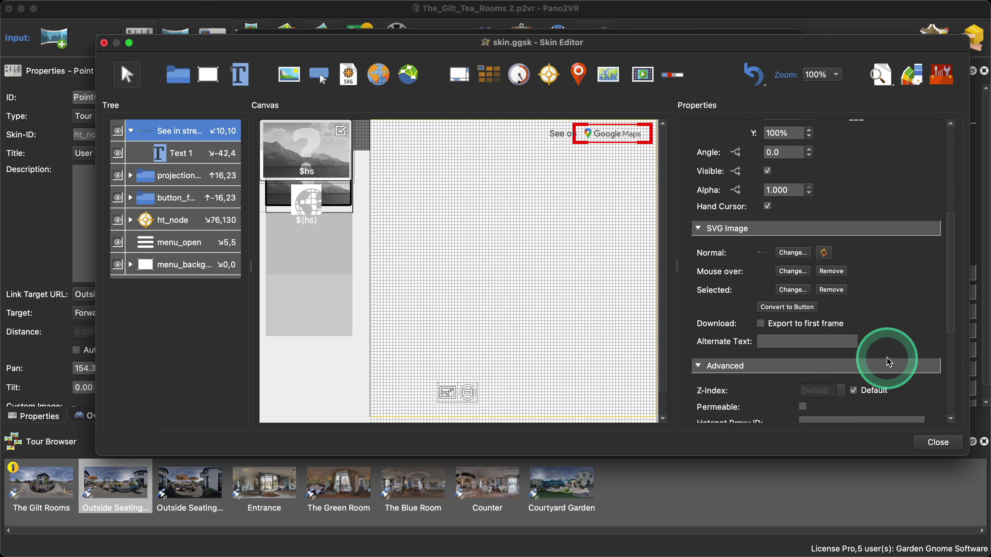
double_click(745, 397)
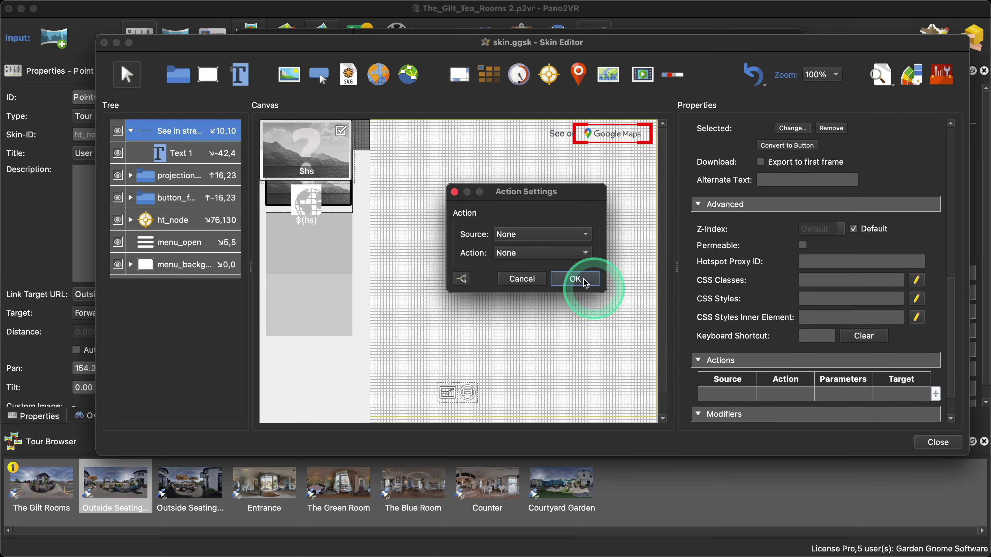
left_click(543, 234)
left_click(535, 243)
left_click(536, 250)
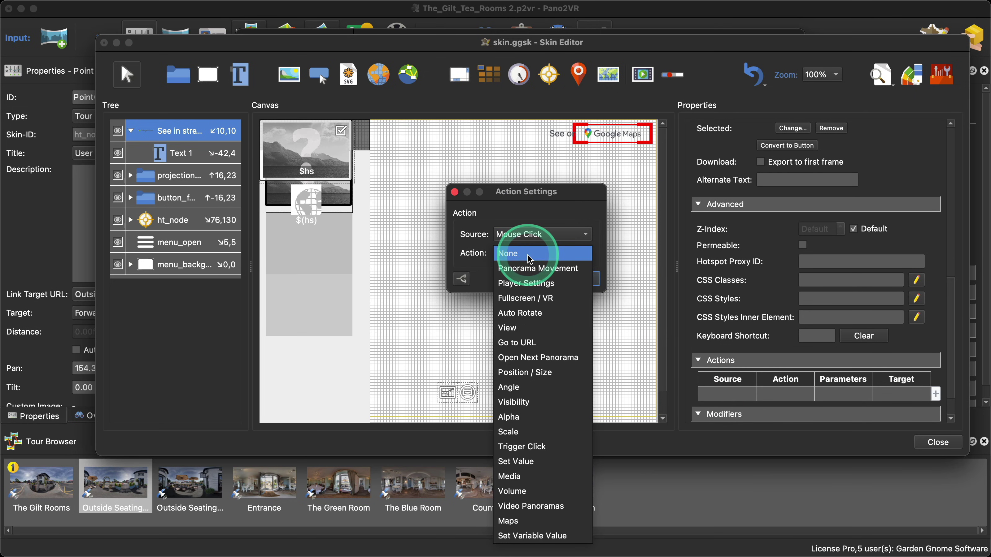
left_click(549, 343)
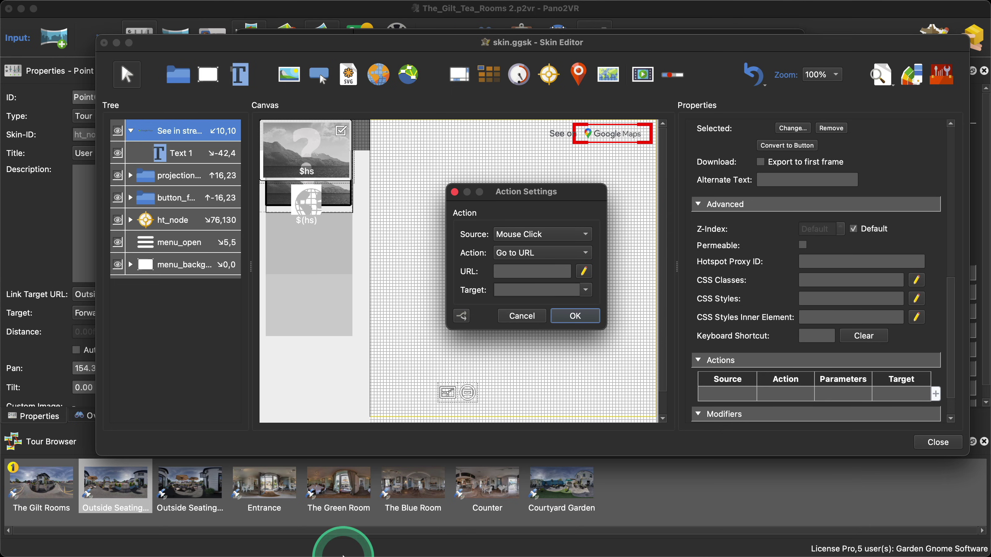
Switch to Safari and open the Pano2VR documentation on the Garden Gnome website.
mouse_move(414, 554)
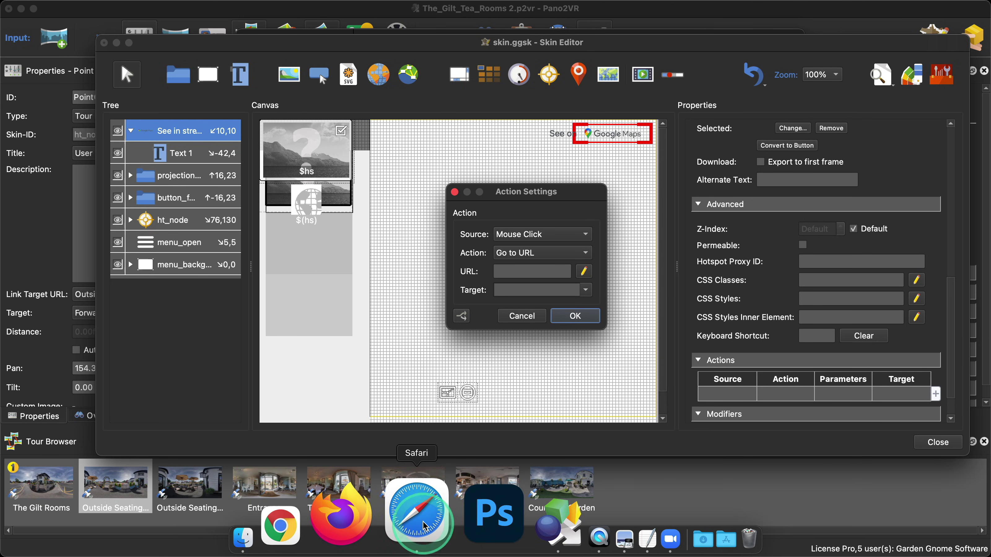
left_click(414, 550)
left_click(278, 156)
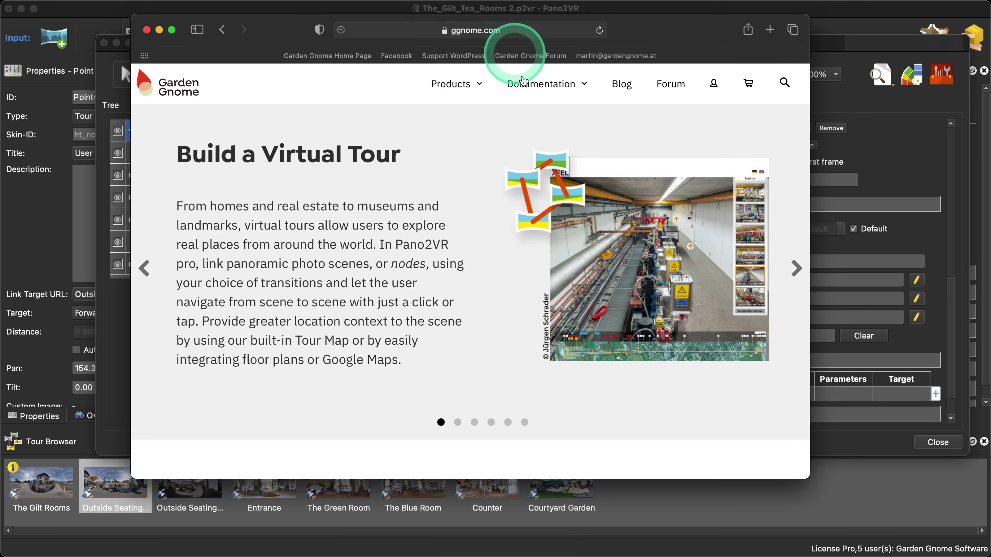
left_click(542, 88)
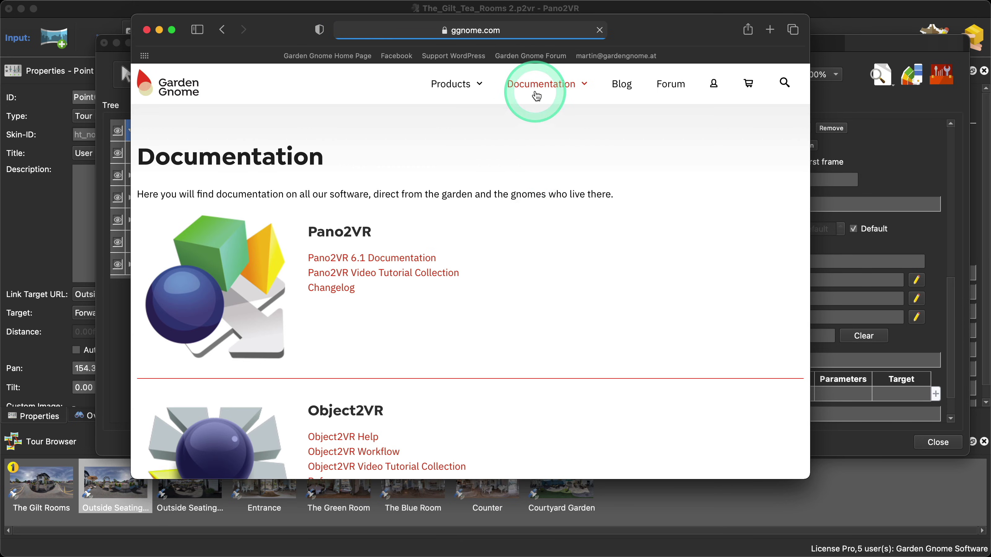
mouse_move(541, 89)
left_click(532, 117)
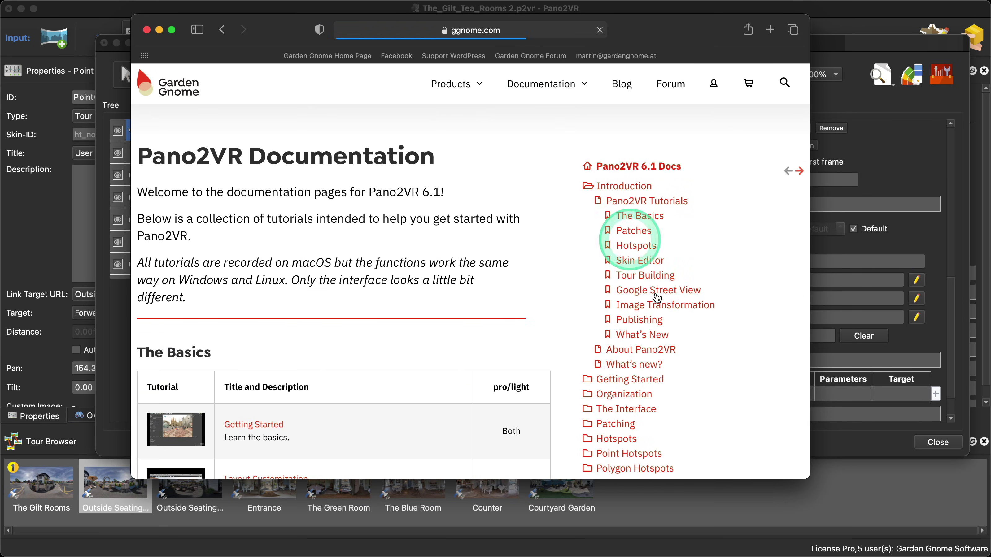
Open the List of Placeholders page in the documentation's Reference section and go to its Google Street View entry.
scroll(658, 317, "down", 6)
scroll(661, 318, "down", 10)
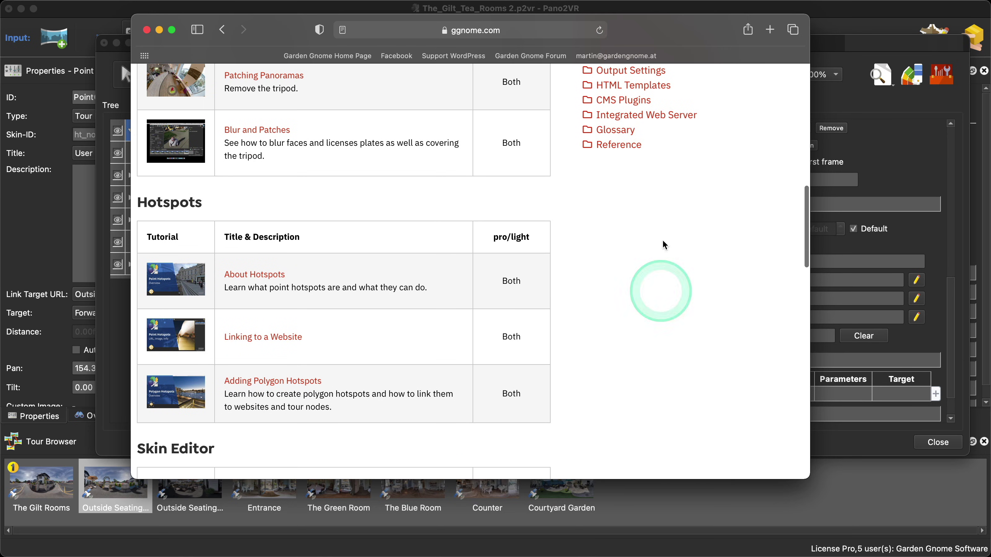
left_click(623, 145)
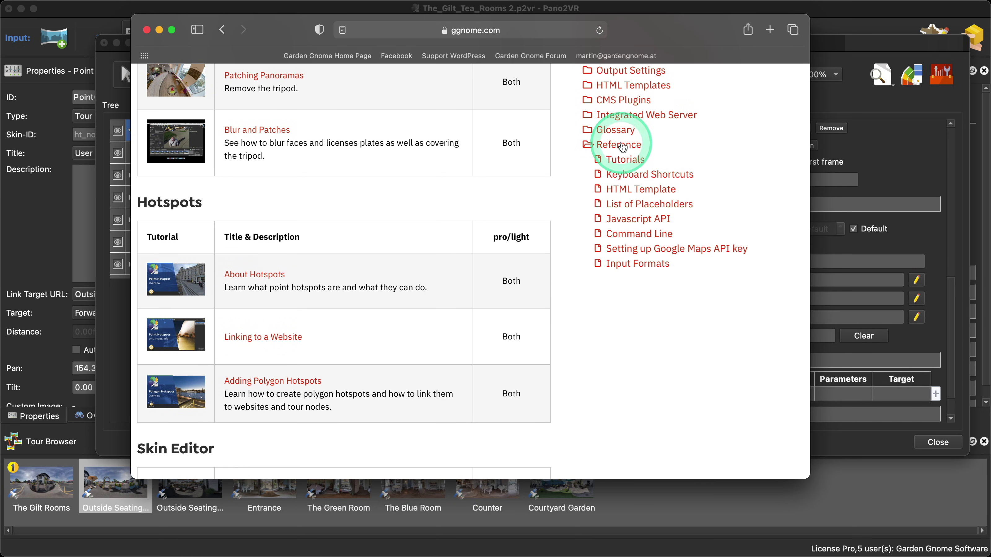
left_click(667, 205)
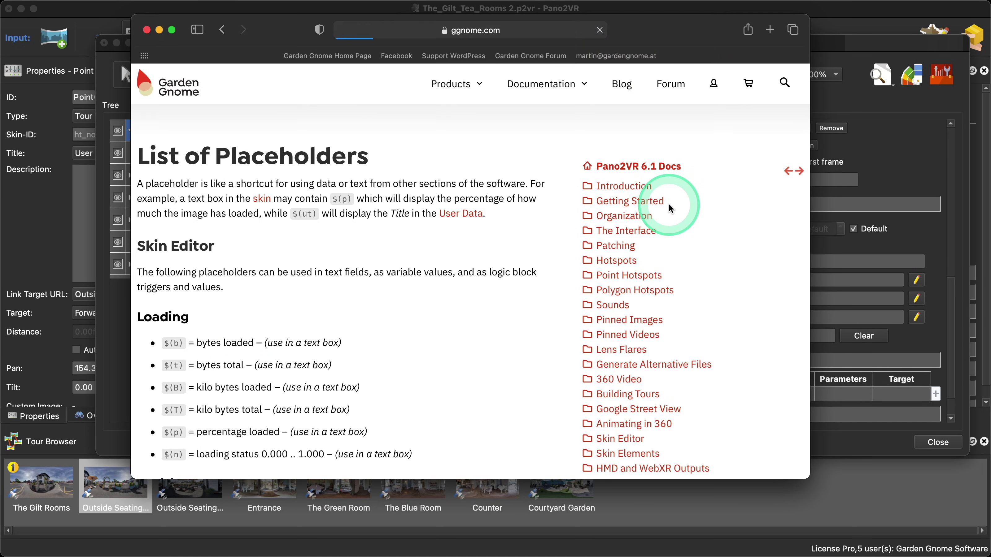
scroll(667, 219, "down", 10)
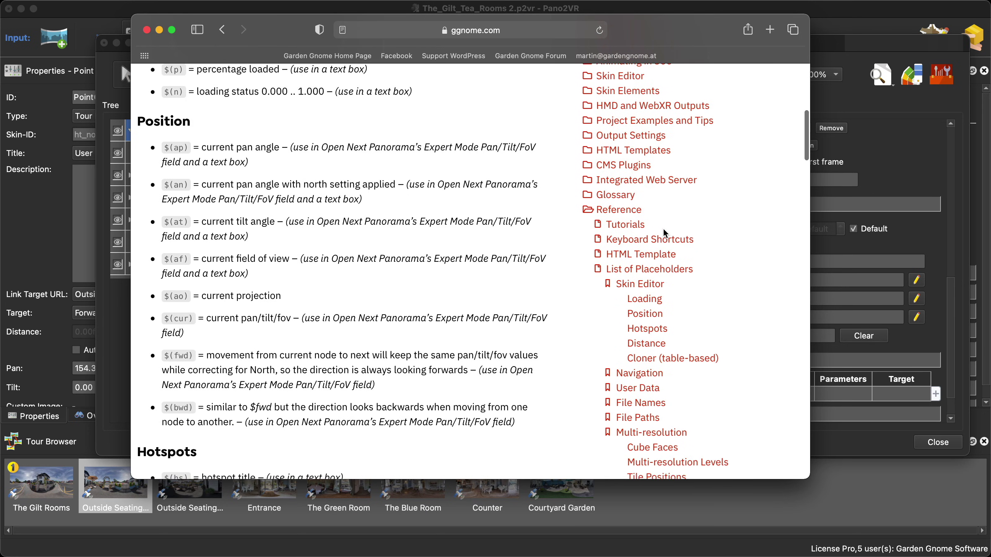
scroll(666, 234, "down", 10)
left_click(693, 299)
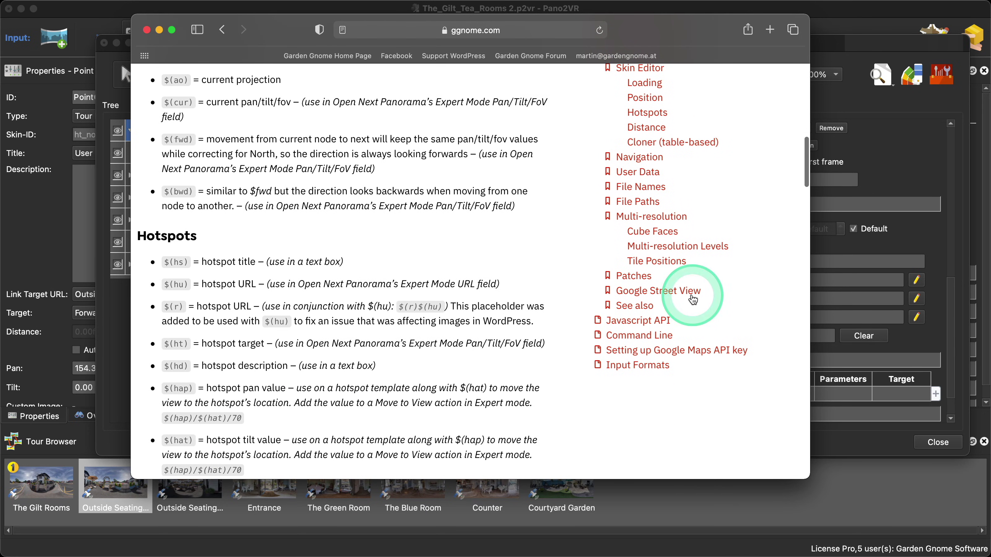
left_click(673, 295)
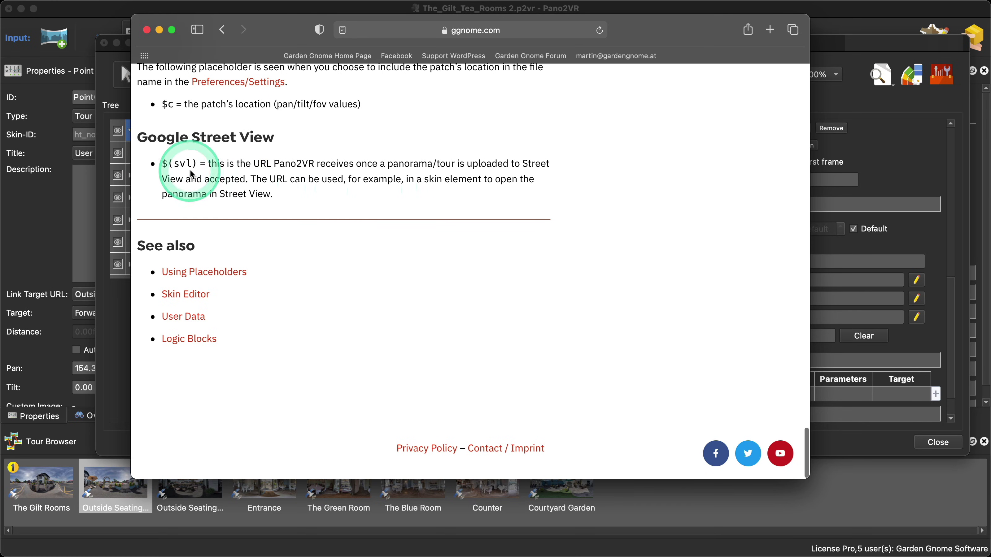
Copy the $(svl) placeholder from the Google Street View entry and close the browser window.
left_click_drag(198, 163, 186, 164)
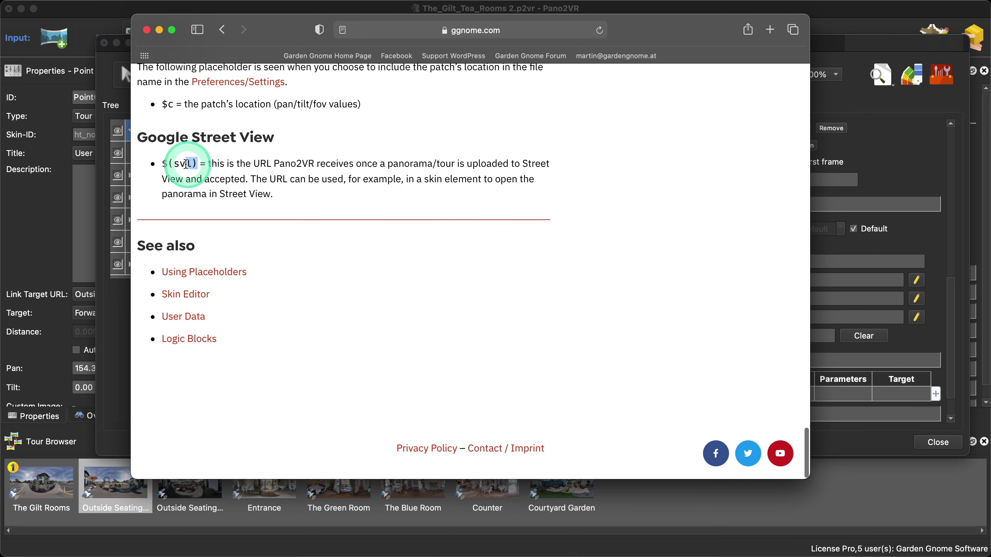
right_click(164, 164)
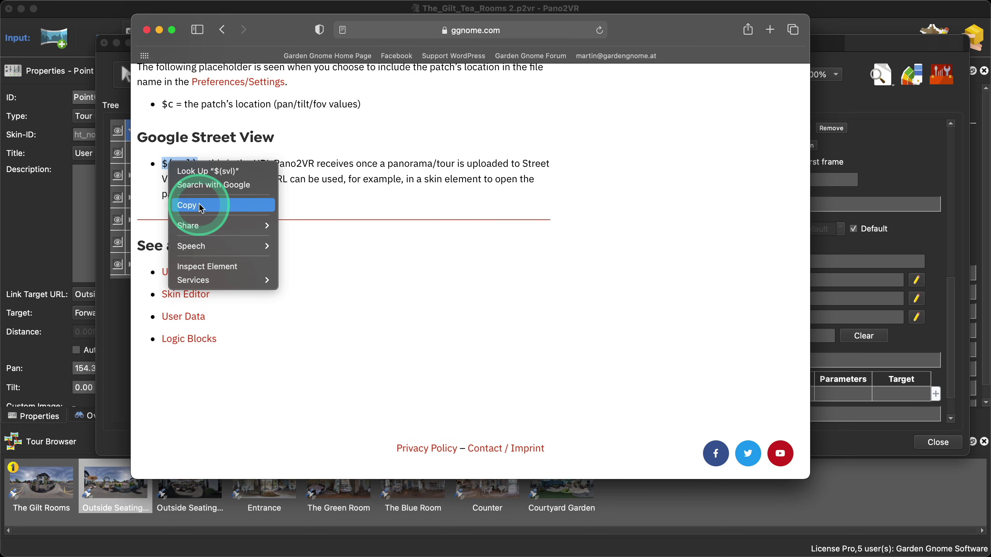
left_click(201, 208)
left_click(147, 31)
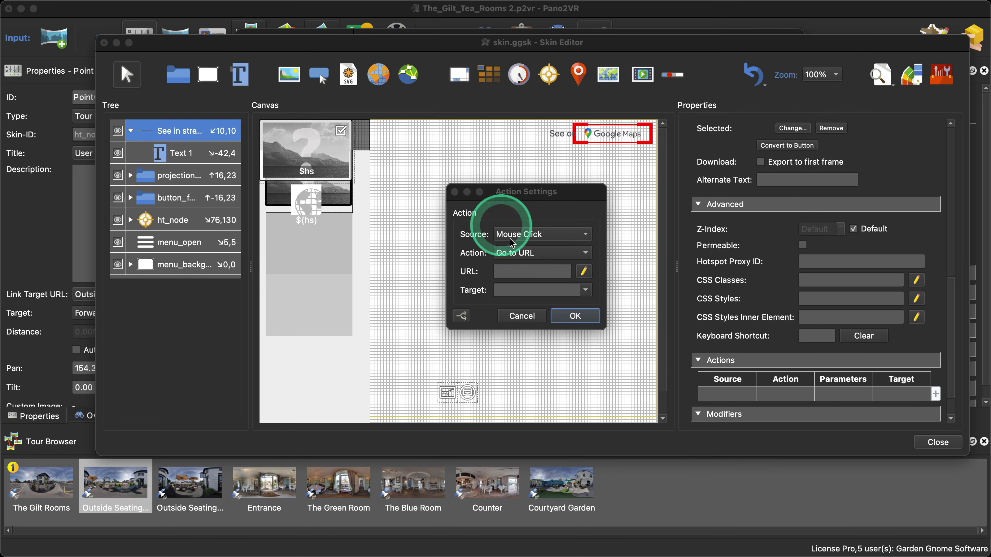
Set the Go to URL action's URL to the copied $(svl) placeholder, confirm the action and close the Skin Editor.
right_click(512, 276)
left_click(542, 330)
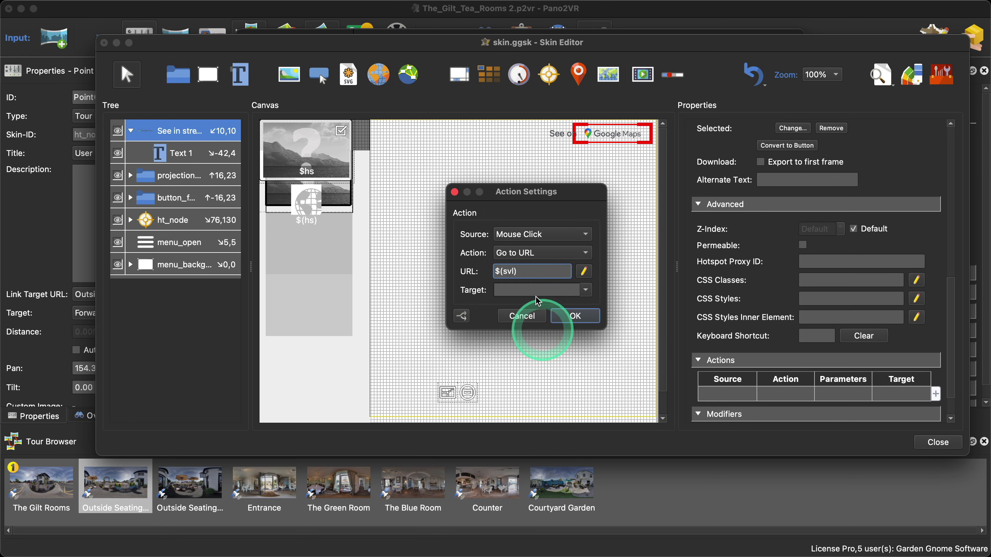
left_click(580, 316)
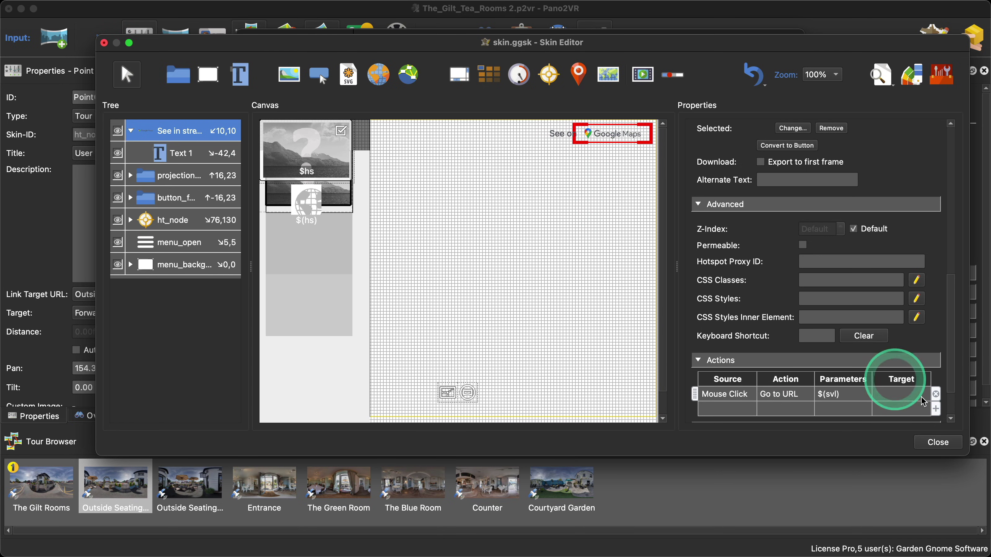
left_click(940, 442)
left_click(602, 268)
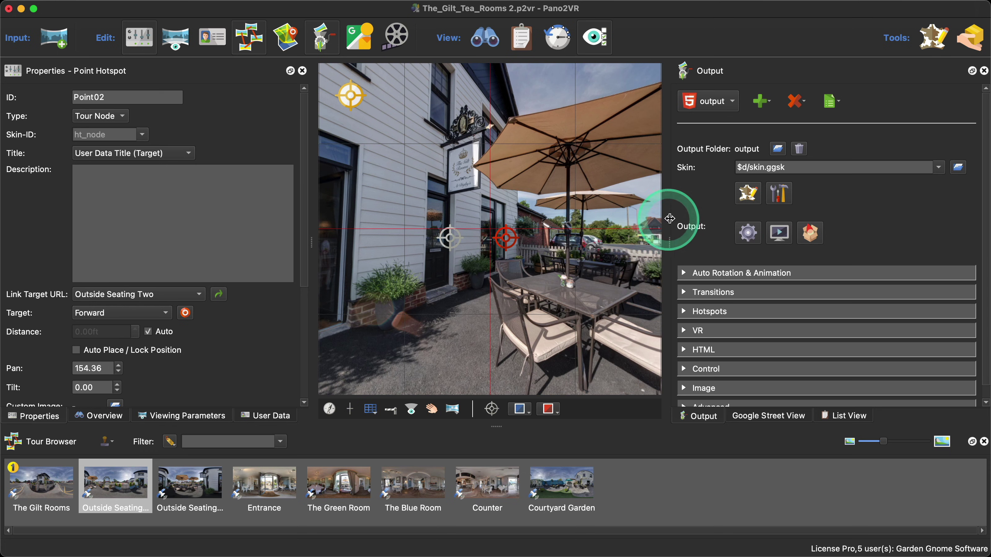
Generate the tour's HTML5 output, check the "See on Google Maps" element in the browser preview and close the preview.
left_click(748, 233)
left_click(643, 291)
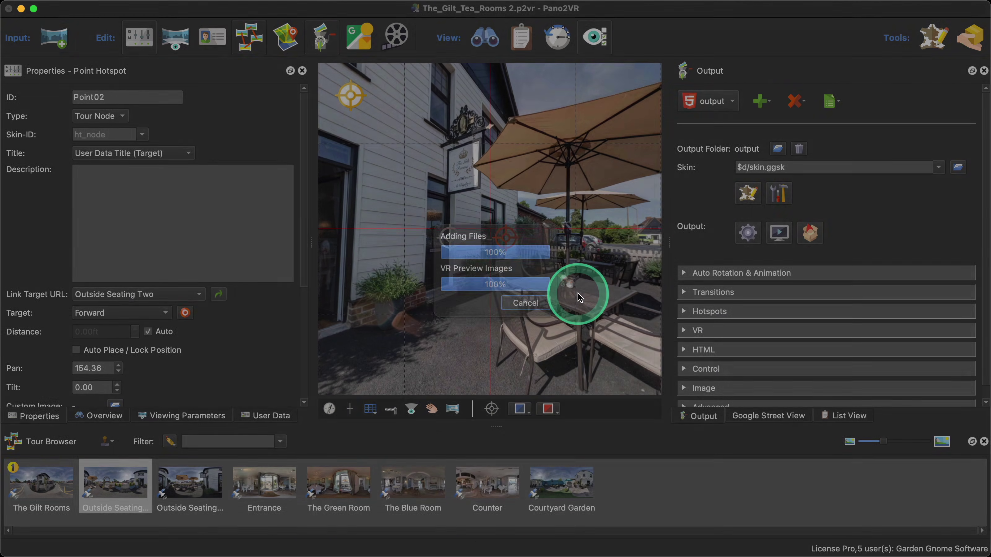
left_click(488, 231)
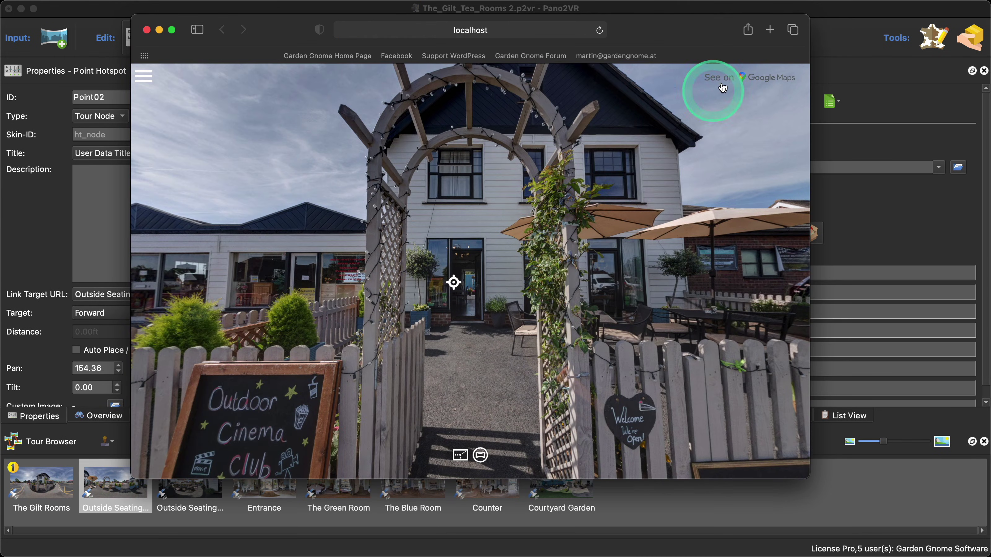
left_click(455, 282)
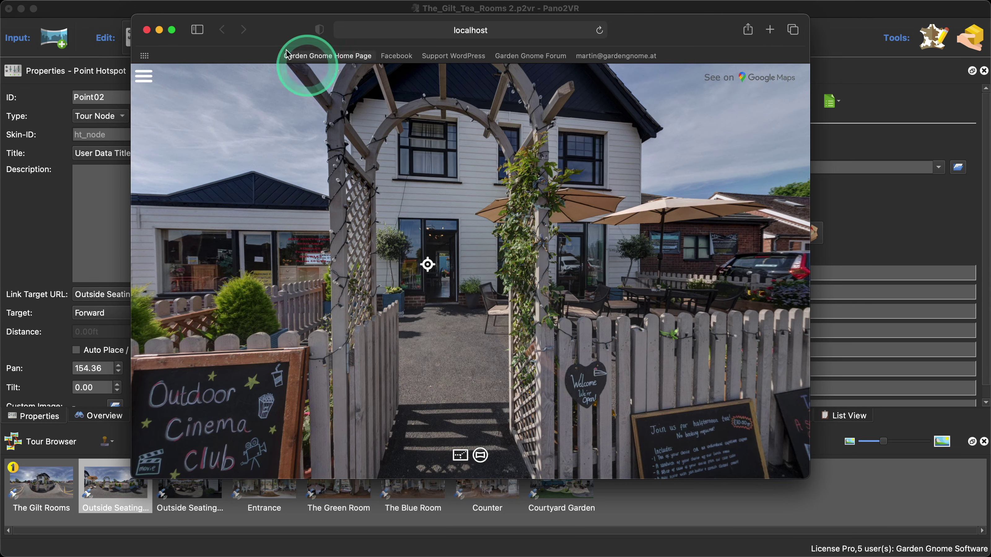
left_click(147, 30)
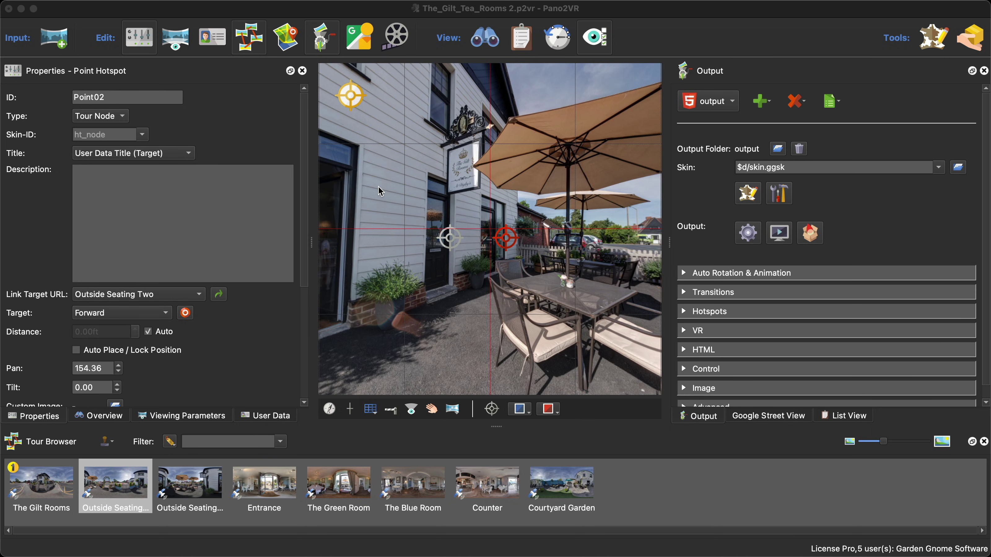
Open the Street View Browser, filter the published images by "Gi" and expand the eight-image Gilt Rooms tour.
left_click(768, 416)
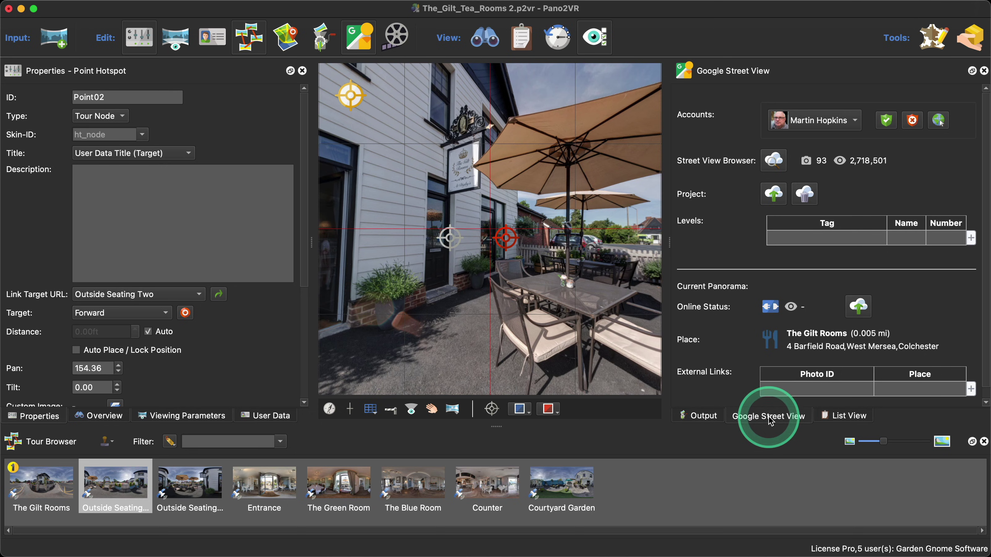
left_click(775, 160)
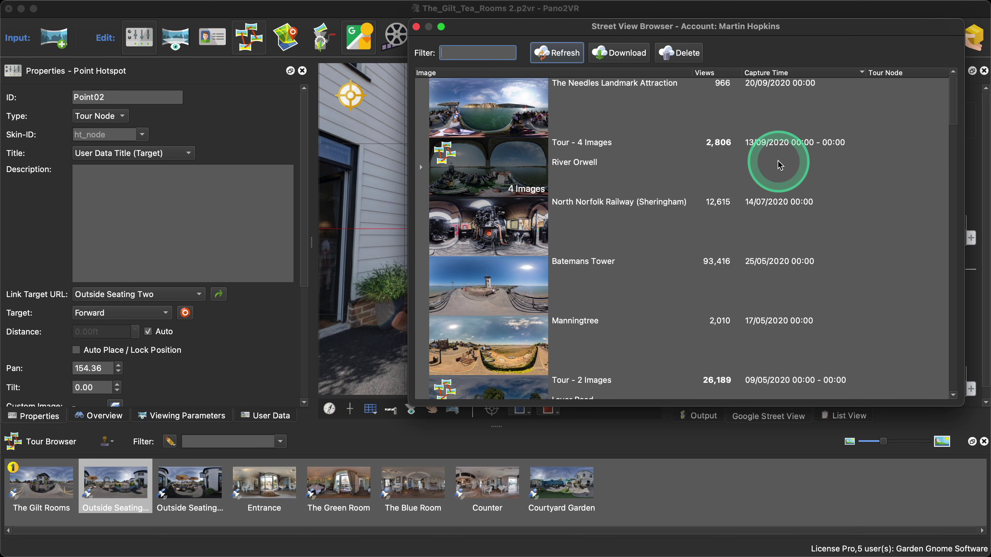
left_click(500, 57)
type("Gi")
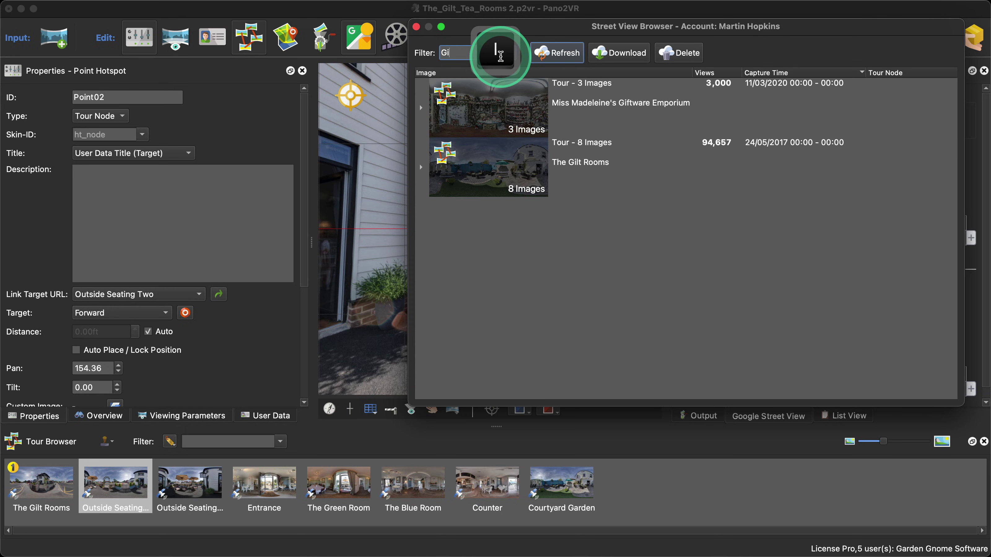
left_click(438, 170)
left_click(421, 167)
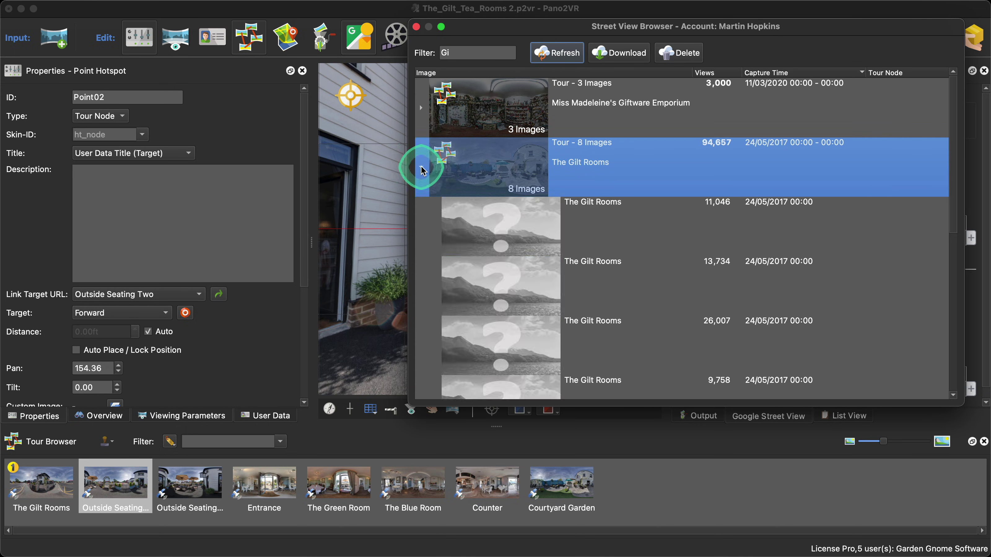
scroll(626, 224, "down", 5)
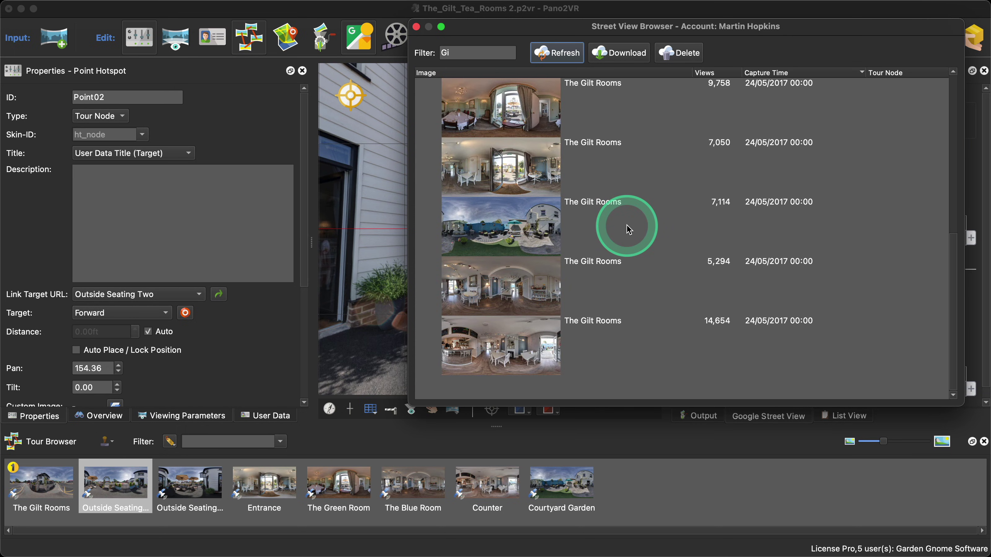
scroll(629, 229, "up", 4)
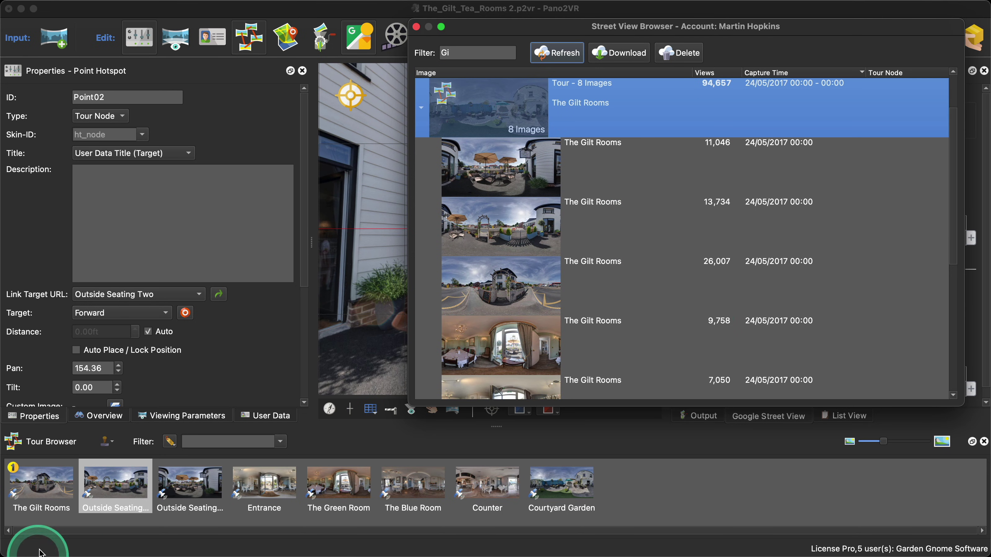
Connect the tour's first node, The Gilt Rooms, to its matching roadside Street View image with 26,007 views.
left_click(48, 488)
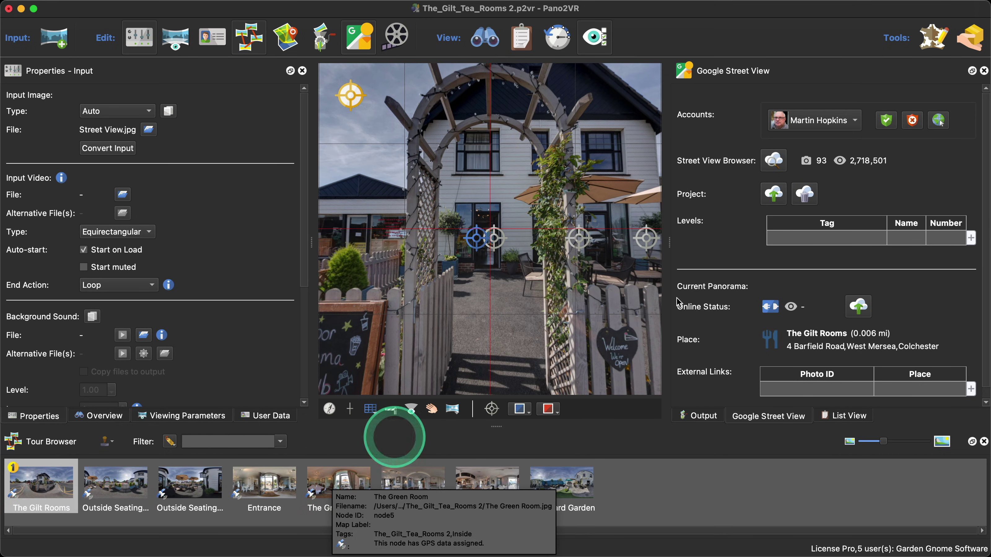
left_click(772, 161)
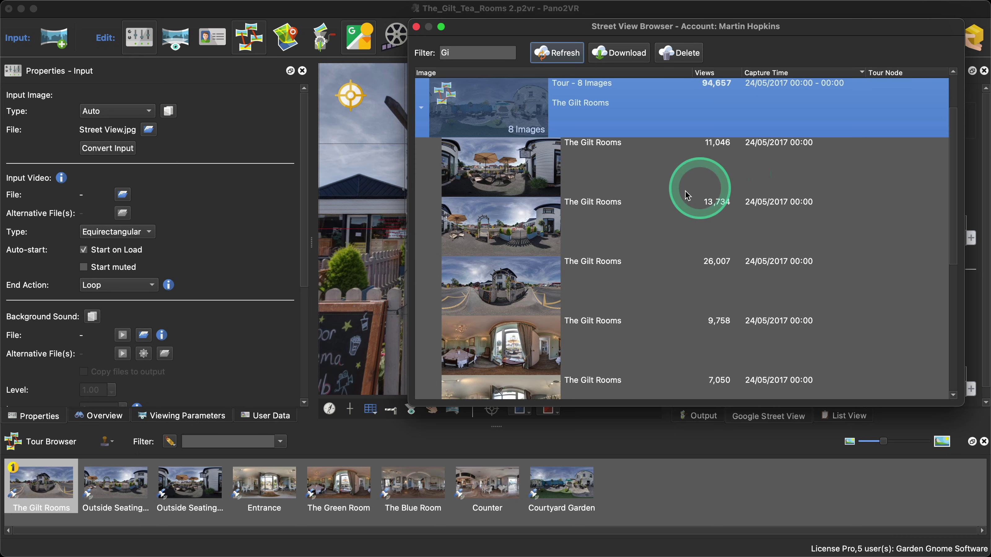
scroll(529, 245, "down", 1)
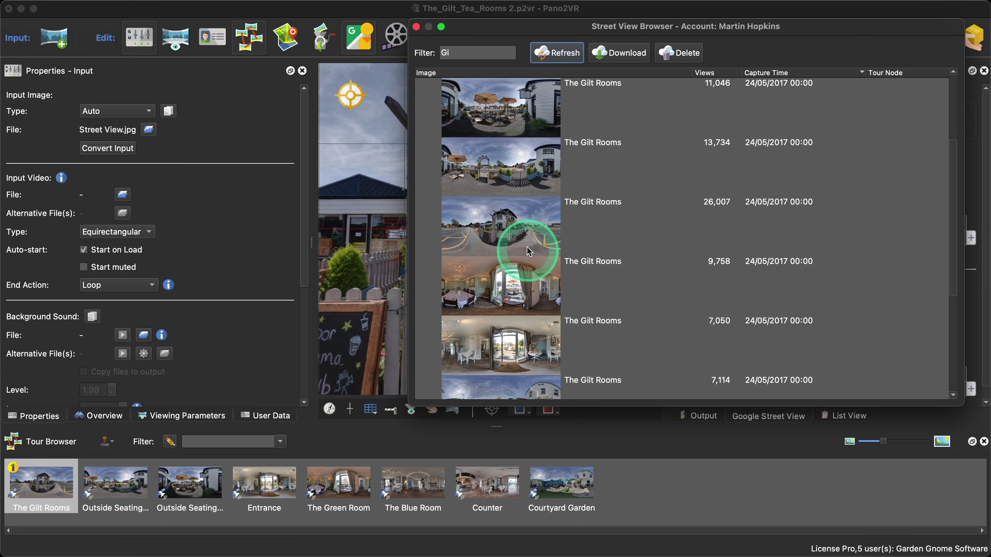
right_click(511, 235)
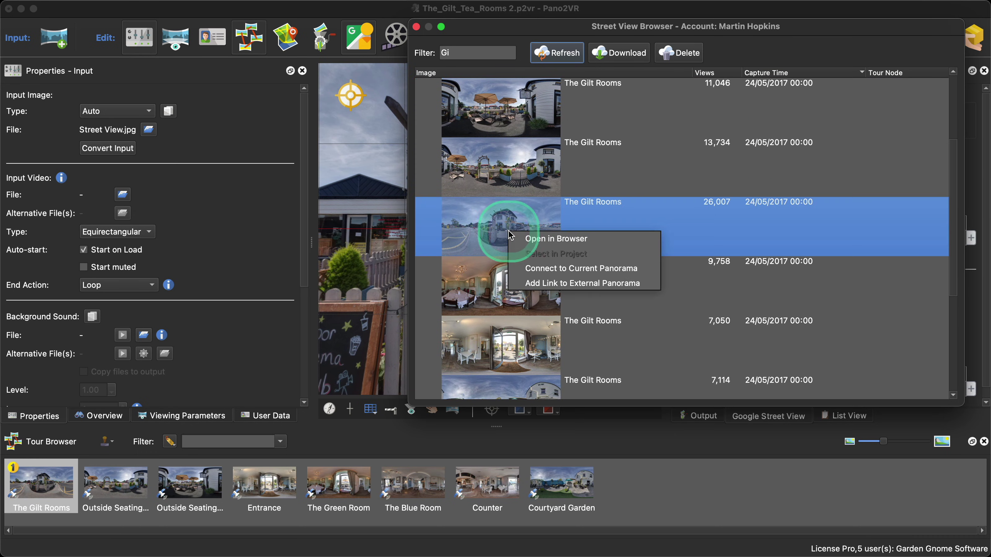
left_click(544, 269)
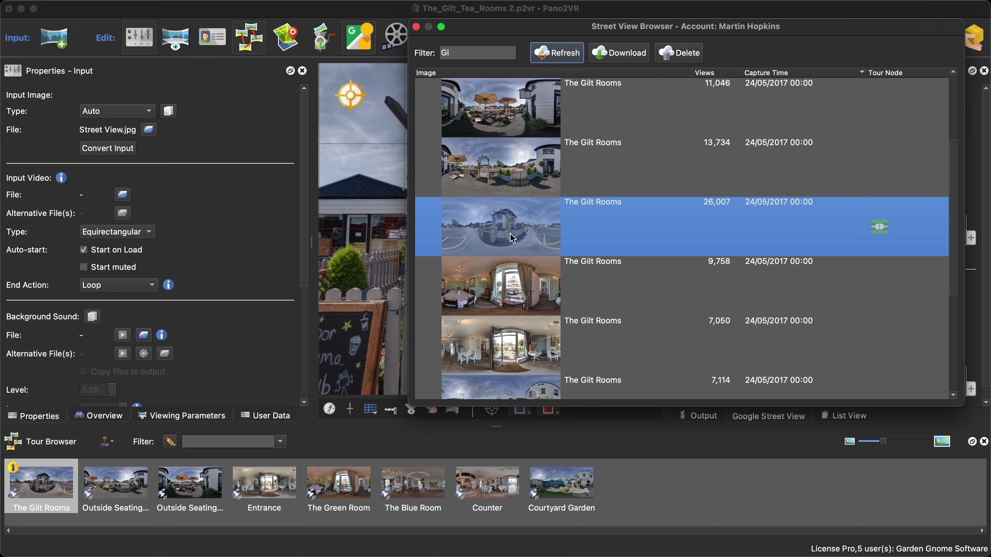
Switch to the second tour node (Entrance.jpg) and connect it to the Street View image showing the garden arch and fence.
key("super")
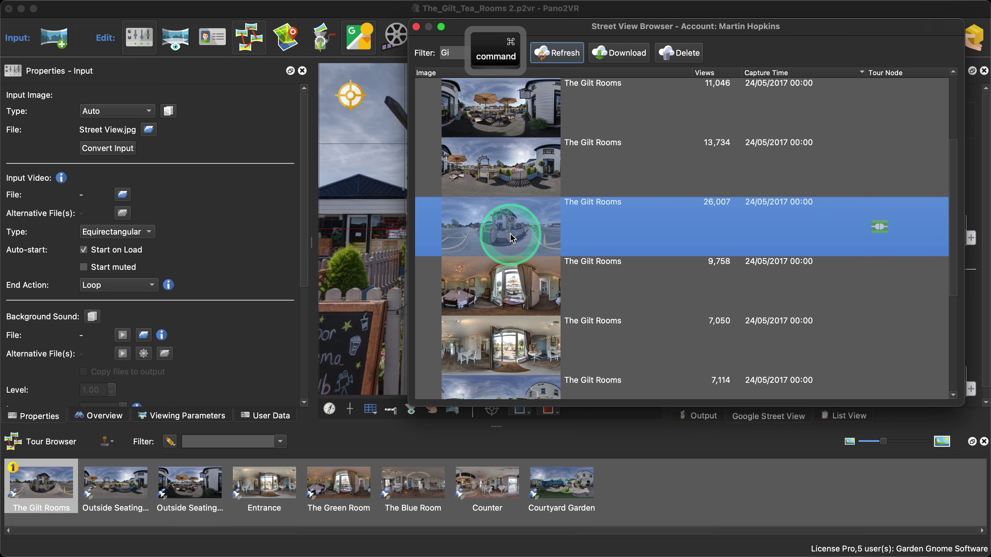
key("super+bracketright")
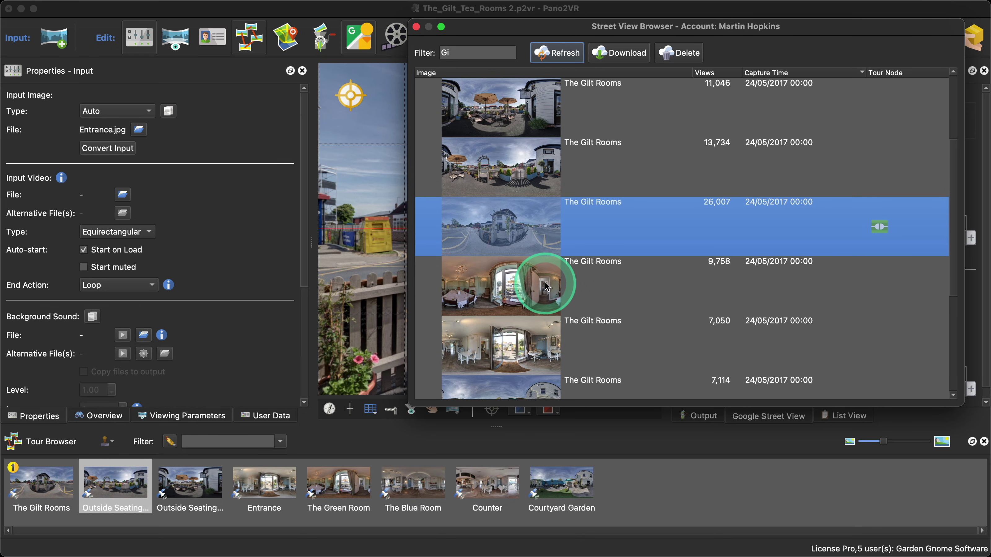
scroll(545, 282, "down", 5)
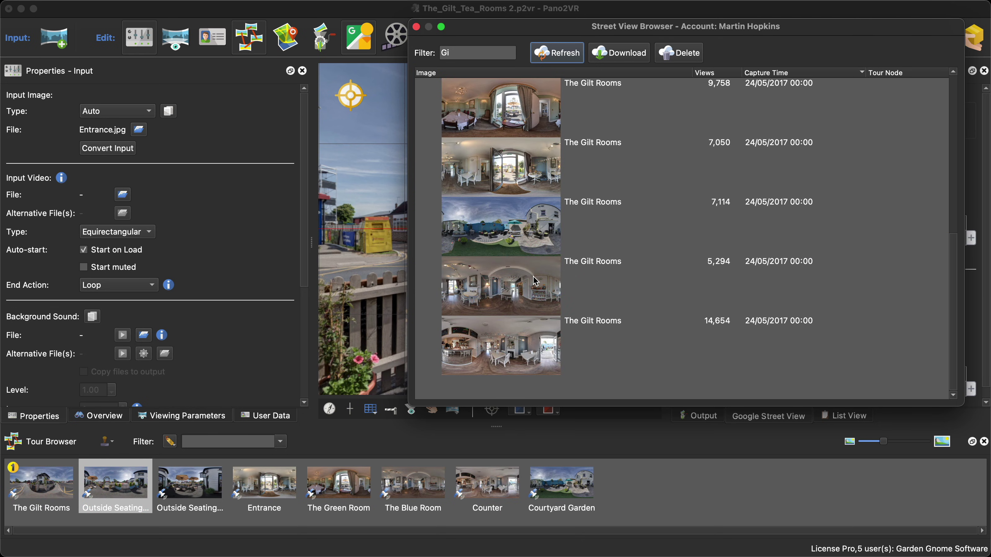
scroll(535, 281, "up", 8)
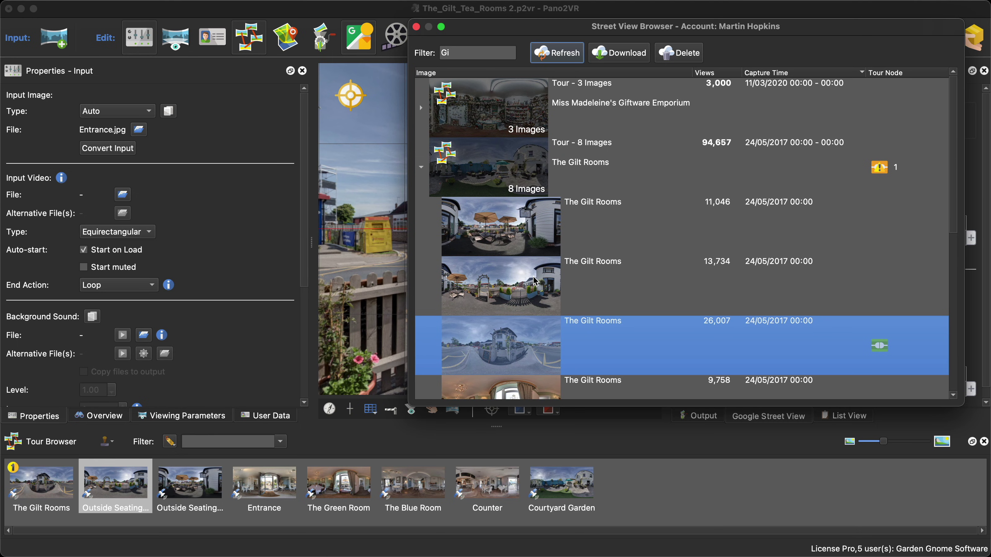
right_click(519, 282)
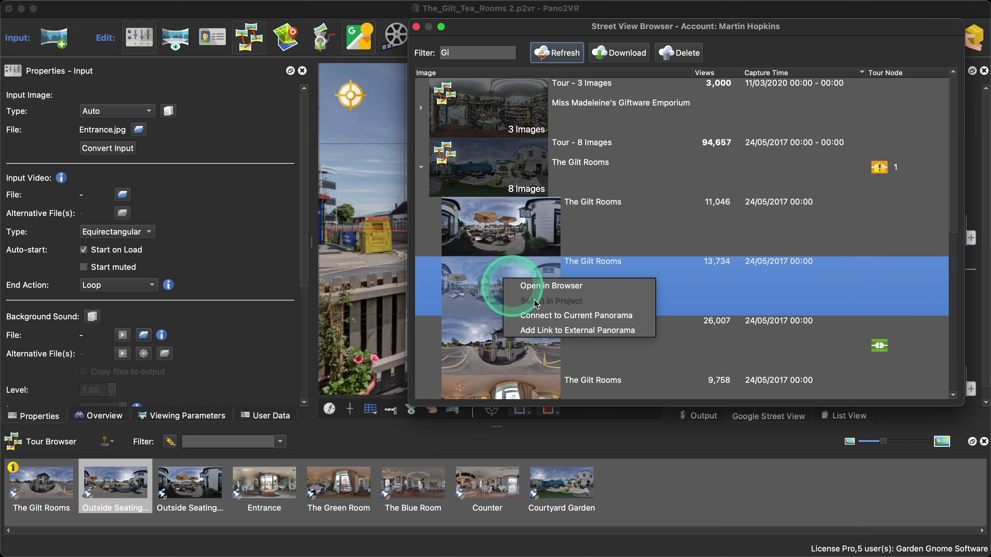
left_click(550, 313)
Switch to the third tour node (Outside Seating Front.jpg) and connect it to the Street View image of the outdoor parasols.
key("super+bracketright")
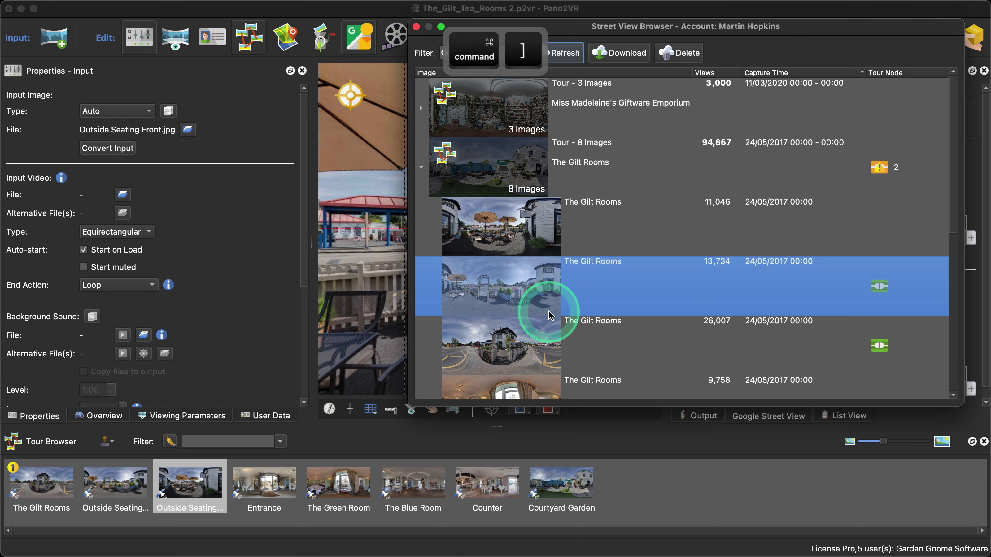
right_click(516, 243)
left_click(546, 275)
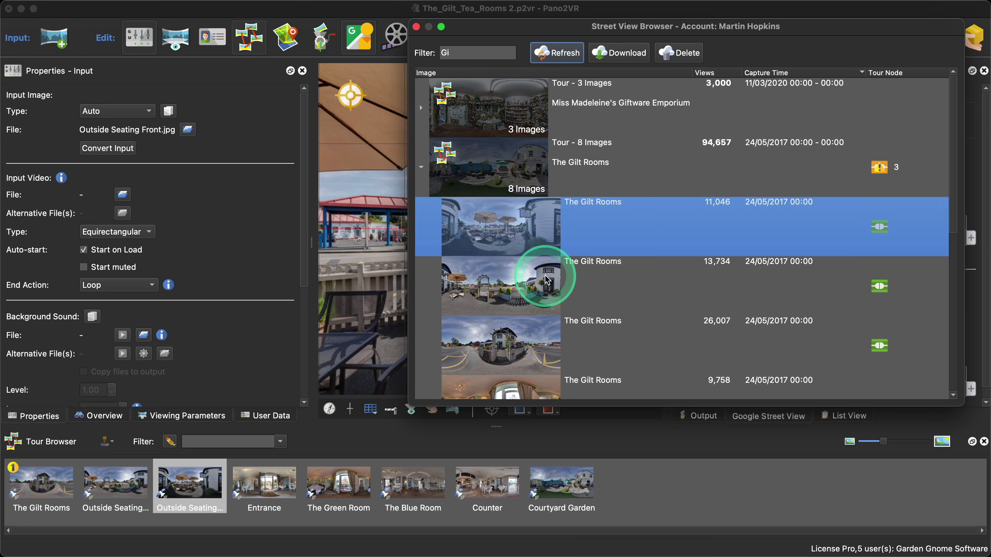
Switch to the Entrance node and connect it to the matching Street View interior image with 7,050 views.
key("super+bracketright")
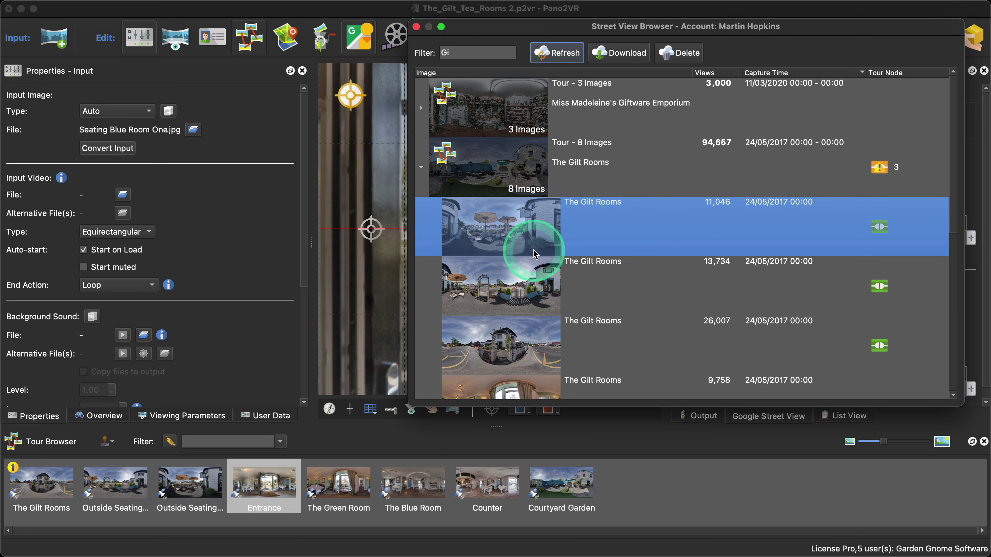
scroll(536, 254, "down", 5)
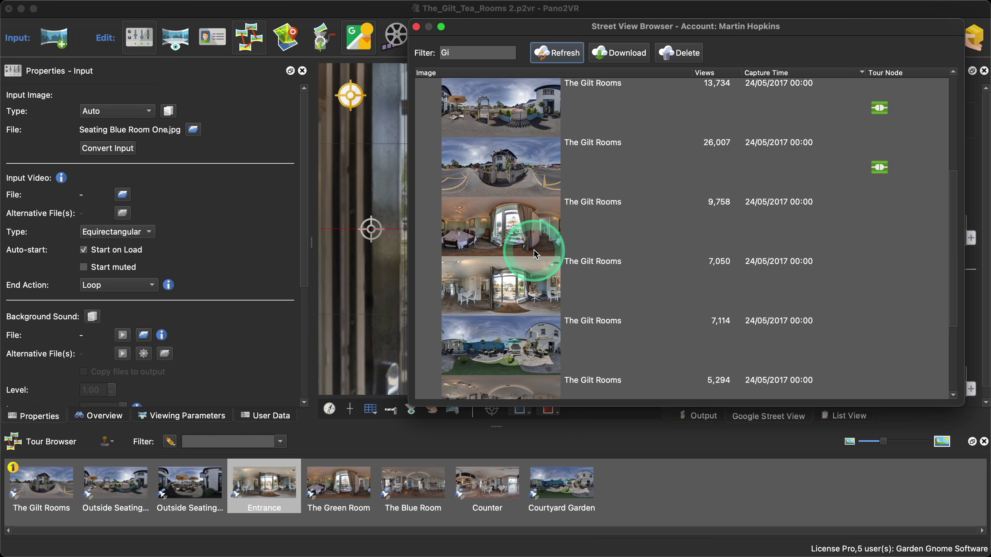
right_click(517, 293)
left_click(526, 317)
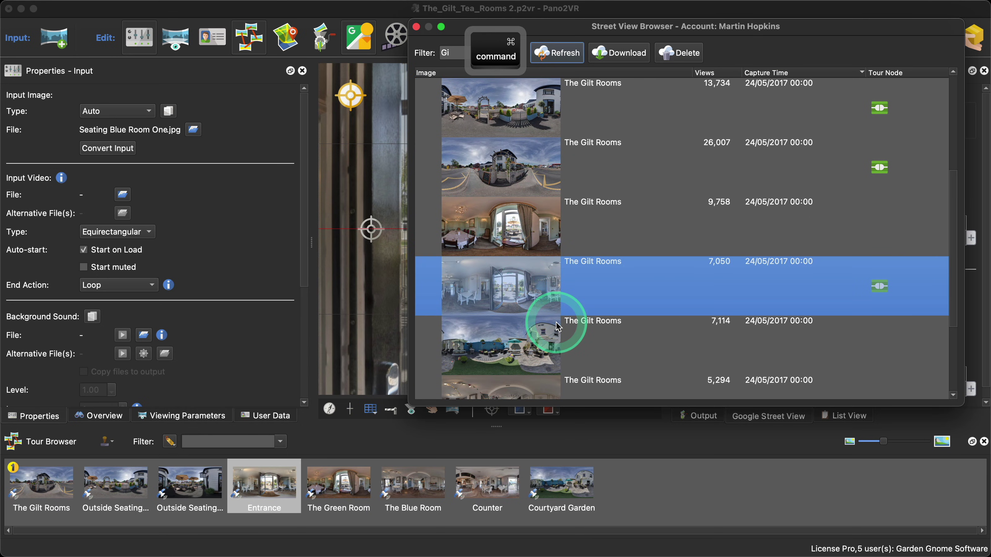
Switch to The Green Room node and connect it to the matching Street View interior image with 9,758 views.
left_click(528, 276)
scroll(530, 276, "down", 3)
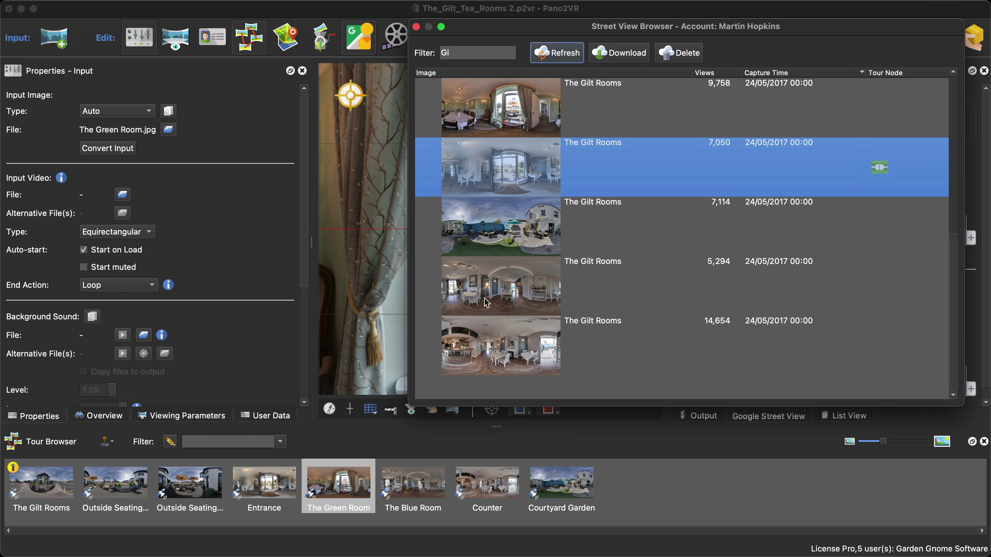
right_click(523, 170)
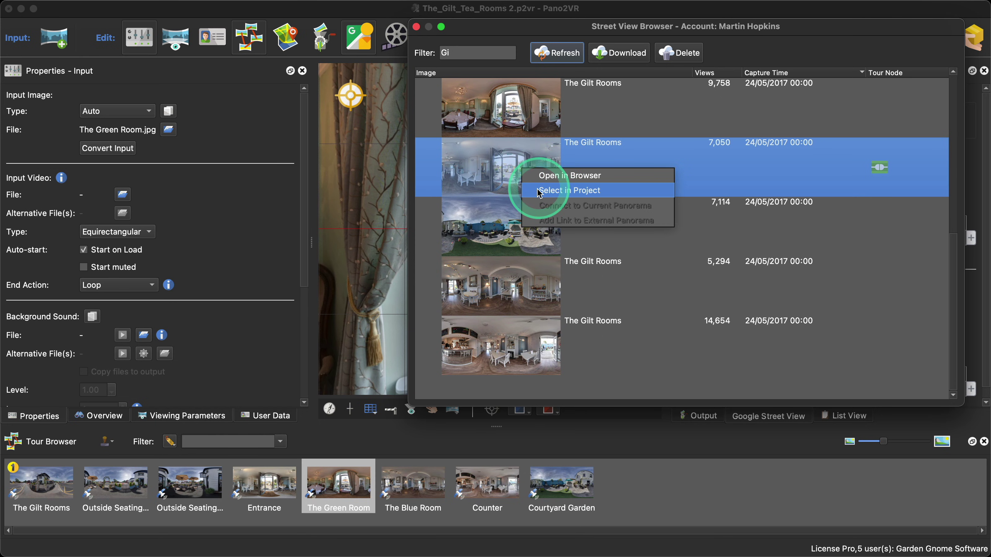
left_click(496, 182)
scroll(500, 181, "up", 1)
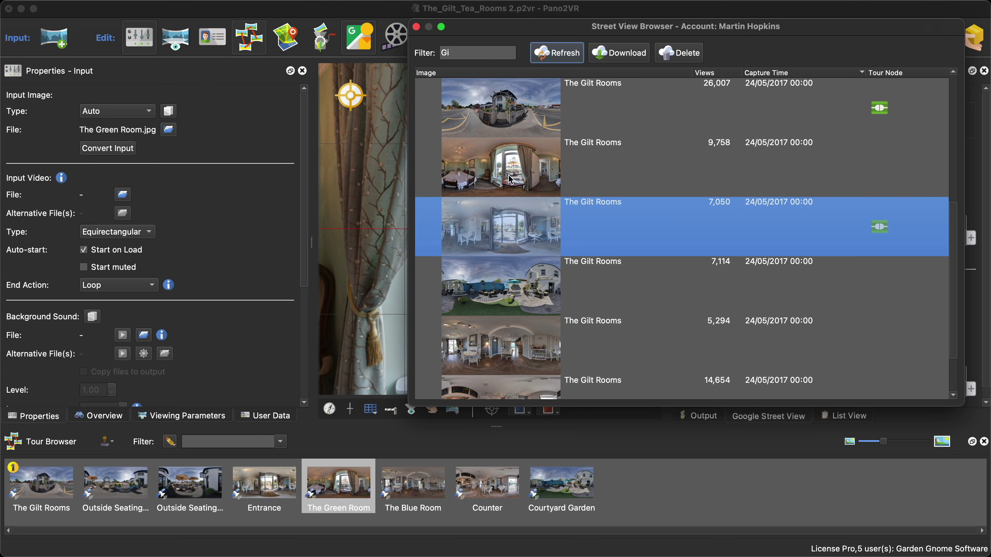
right_click(508, 177)
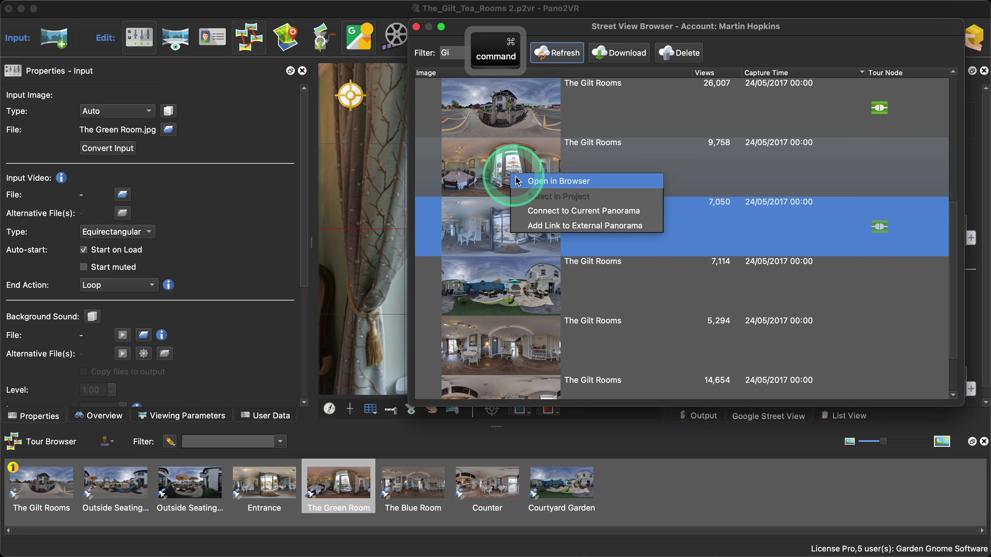
left_click(506, 172)
left_click(506, 173)
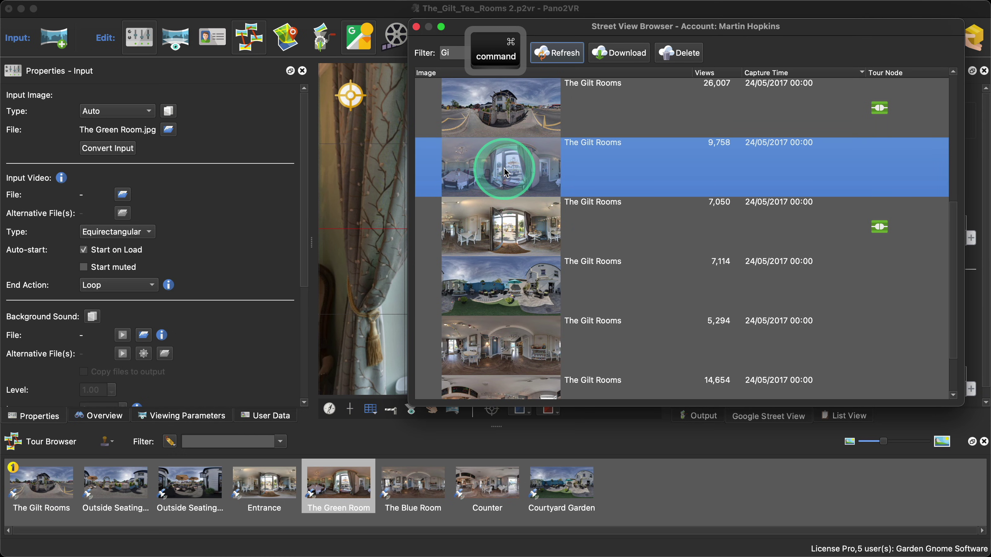
right_click(505, 170)
left_click(529, 205)
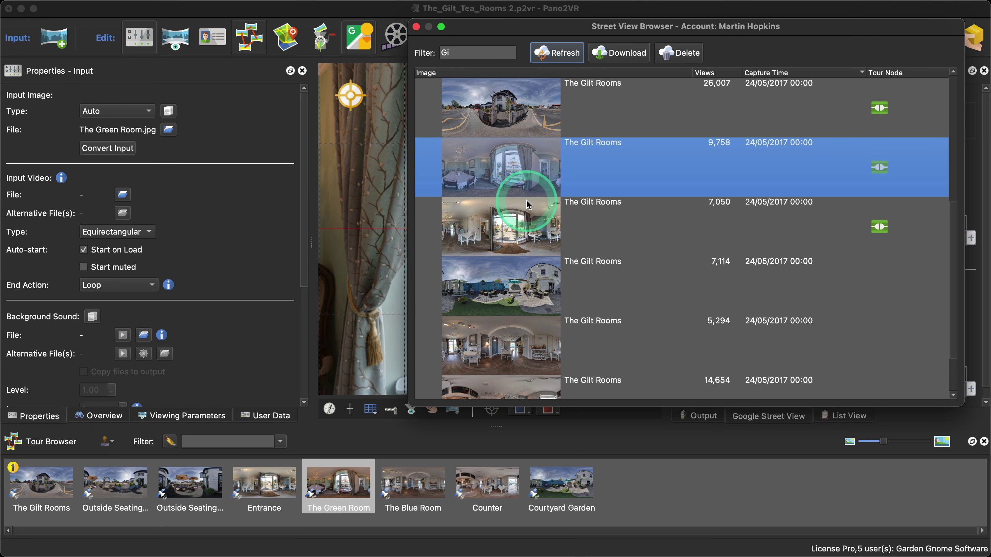
scroll(521, 246, "down", 1)
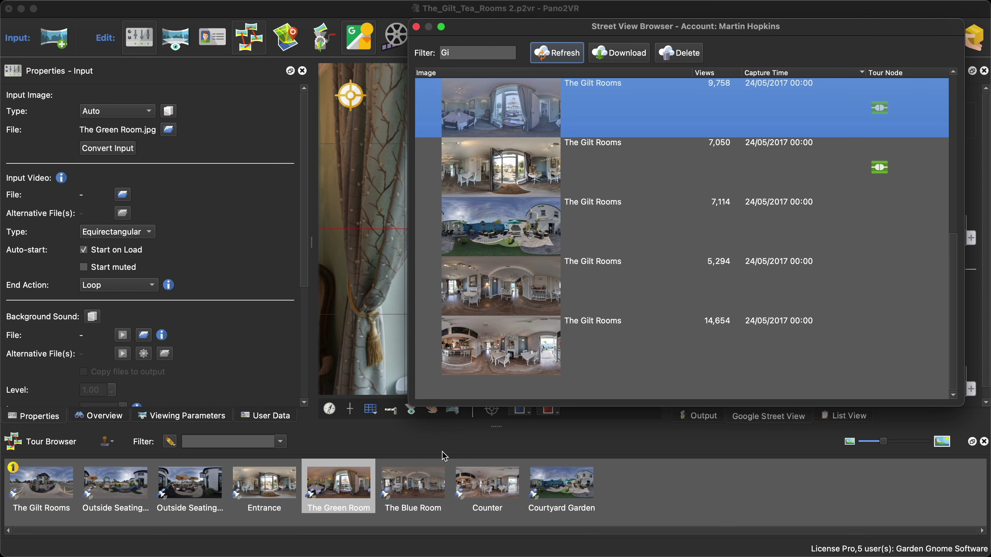
Switch to The Blue Room node and connect it to the matching Street View interior image with 5,294 views.
left_click(442, 469, "super")
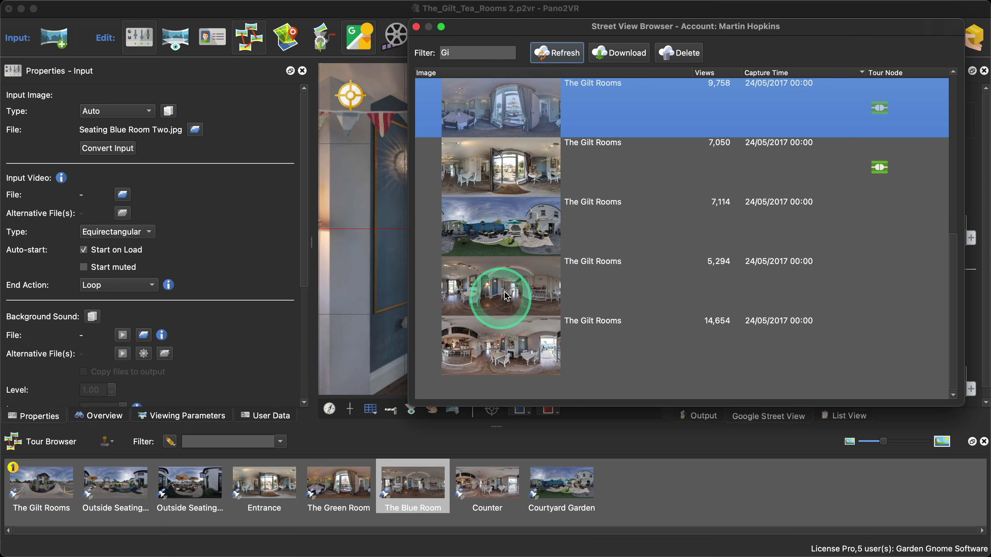
scroll(508, 295, "up", 5)
scroll(508, 295, "down", 5)
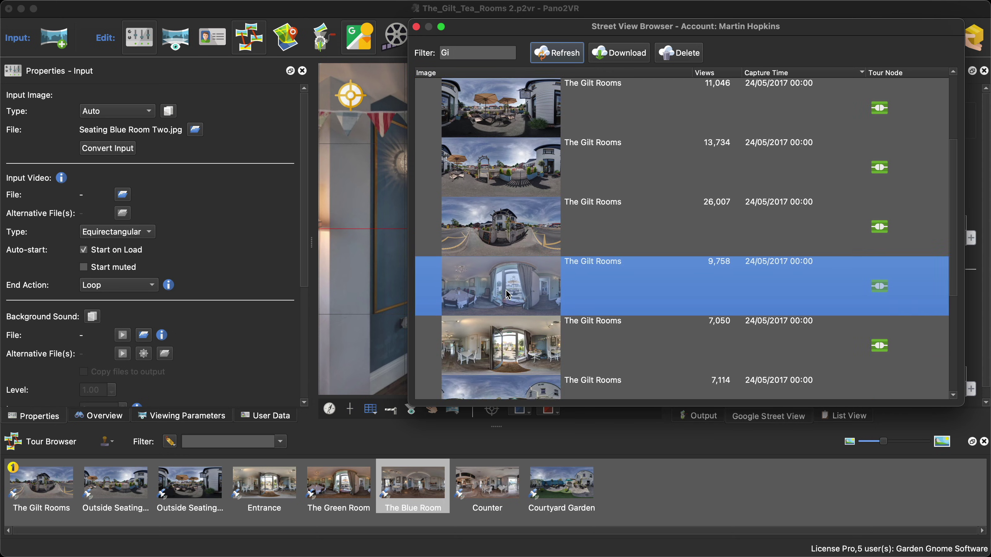
right_click(512, 288)
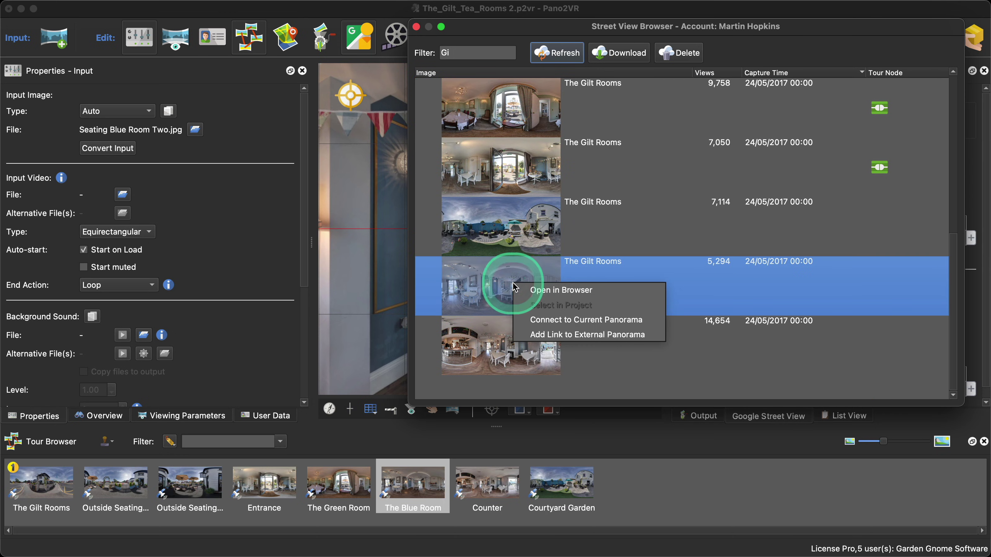
left_click(554, 320)
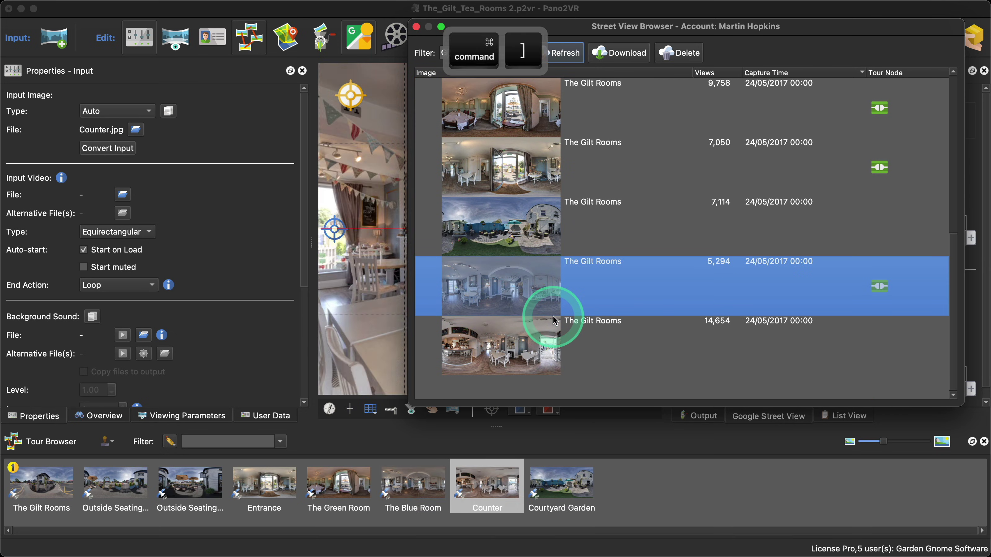
Connect the Counter node to the 14,654-view Street View image and the Courtyard Garden node to the 7,114-view one, and close the Street View Browser.
right_click(506, 354)
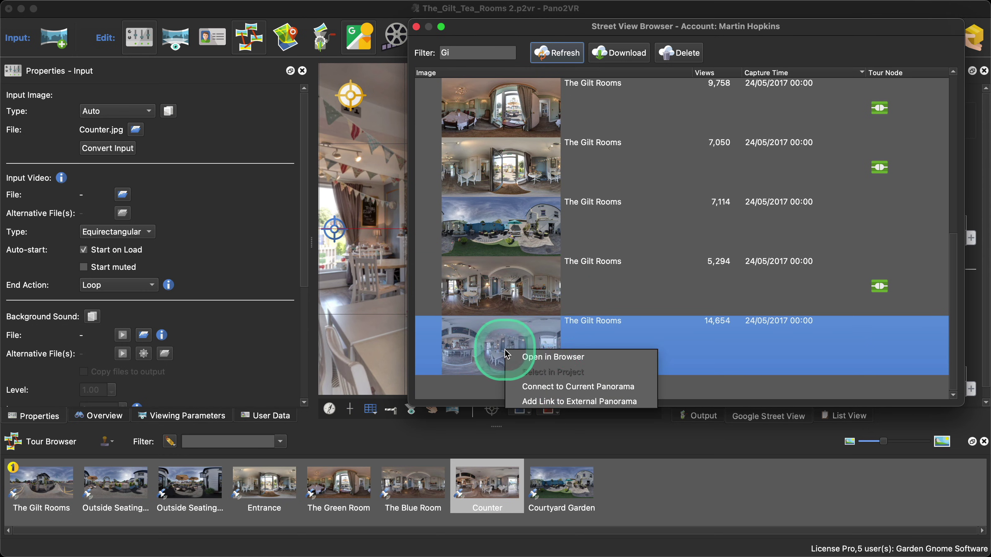
left_click(548, 380)
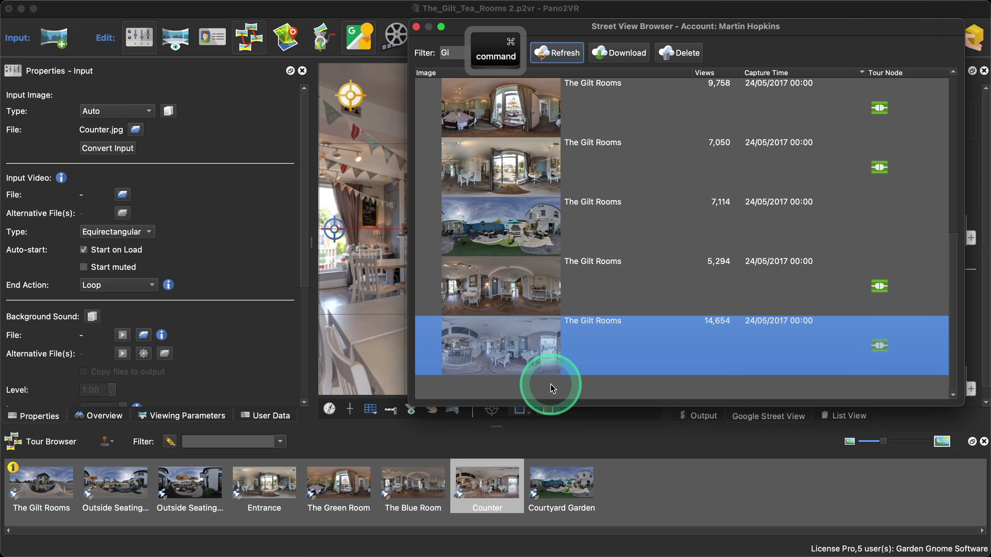
key("super+bracketright")
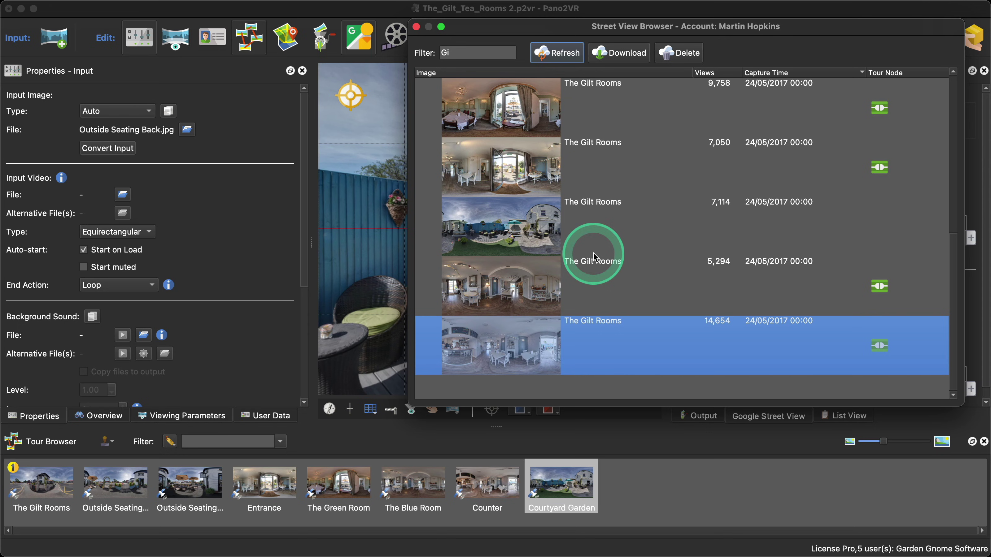
right_click(509, 242)
left_click(551, 270)
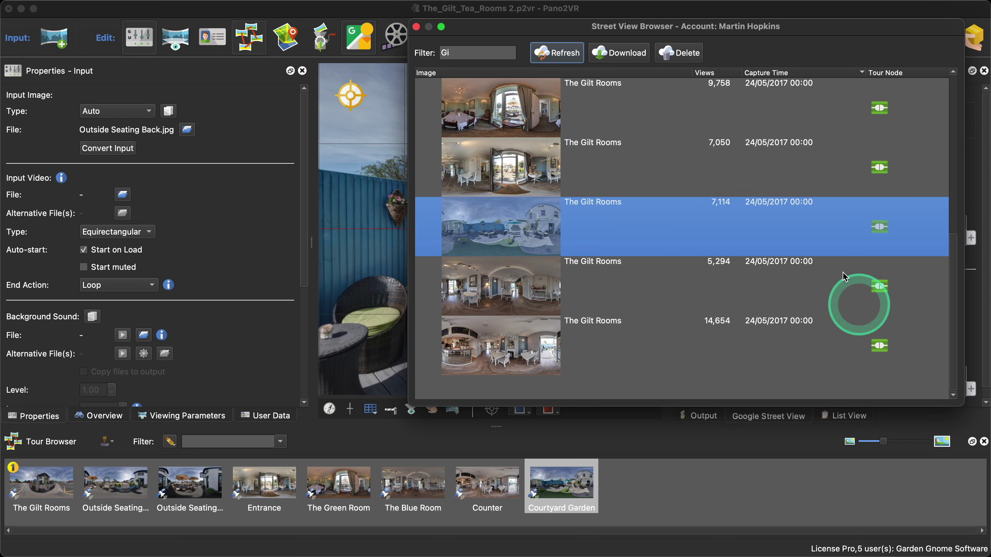
scroll(752, 236, "up", 10)
scroll(752, 238, "down", 5)
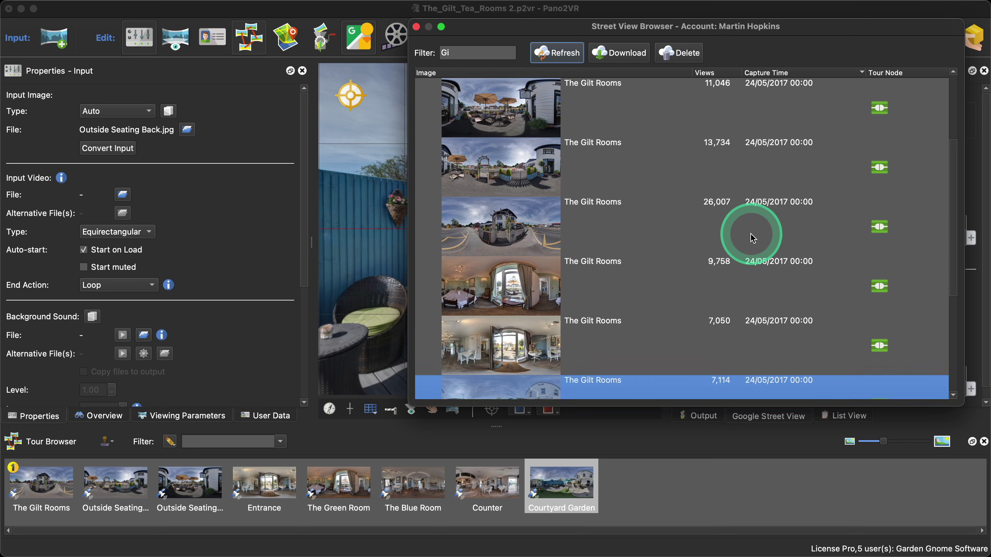
scroll(752, 238, "down", 2)
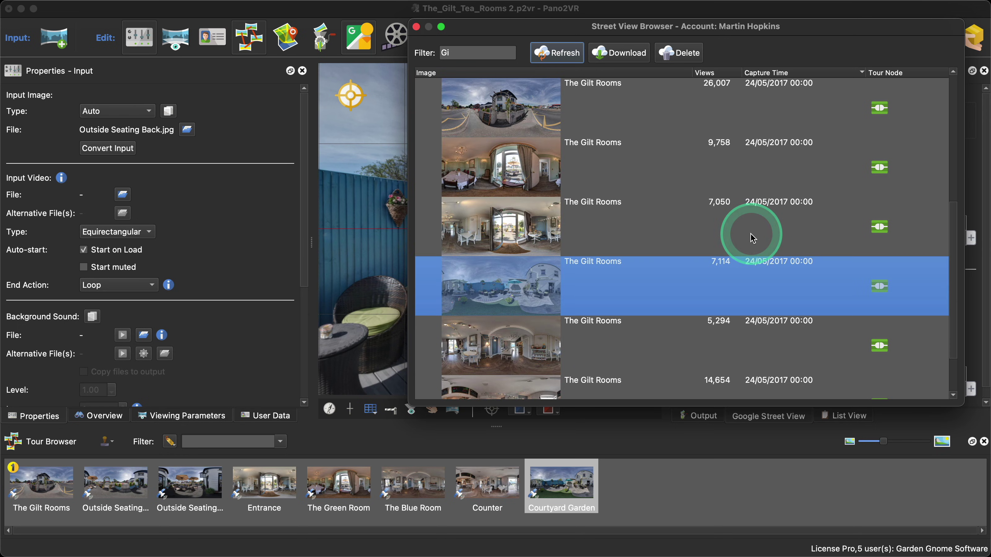
left_click(416, 27)
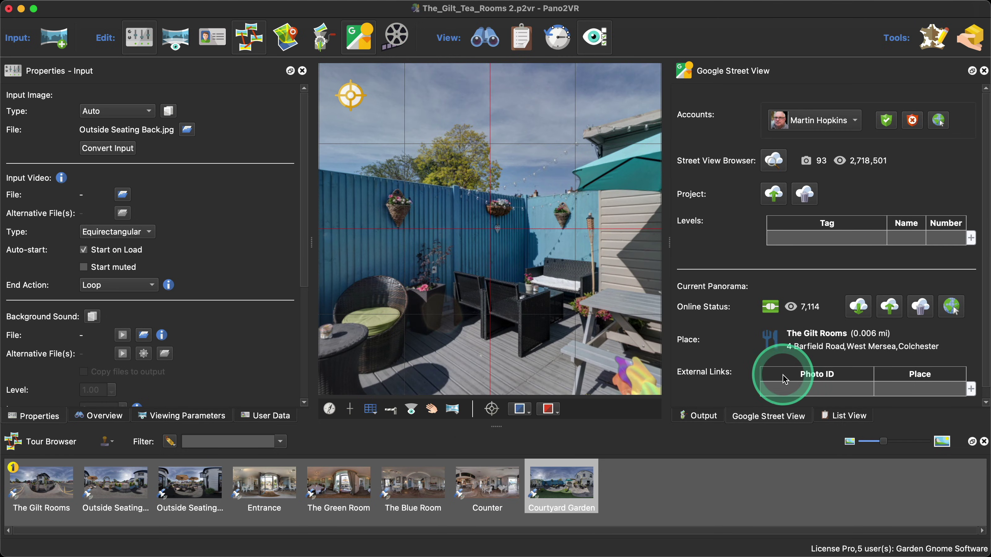
Upload the project to Street View and accept updating the metadata of the existing images.
mouse_move(778, 325)
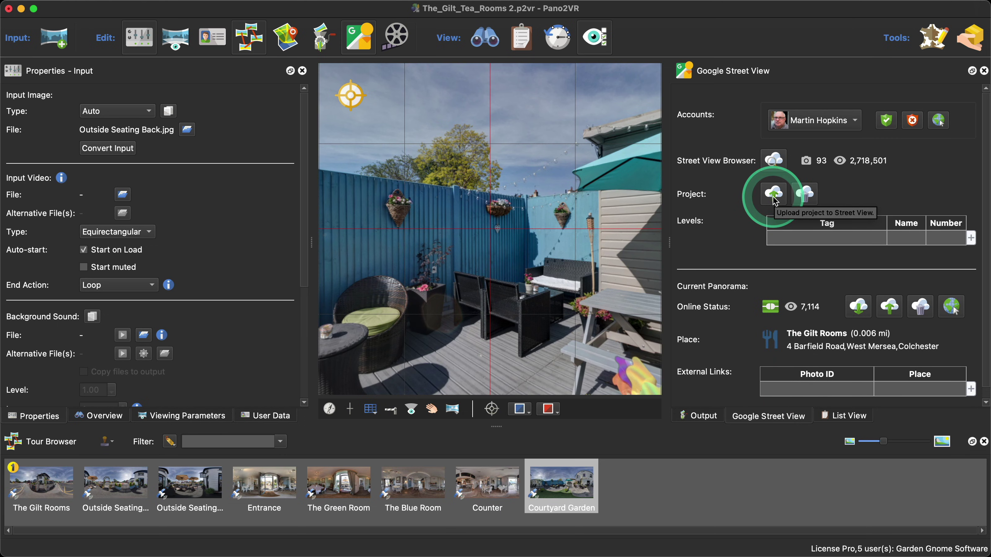
left_click(775, 193)
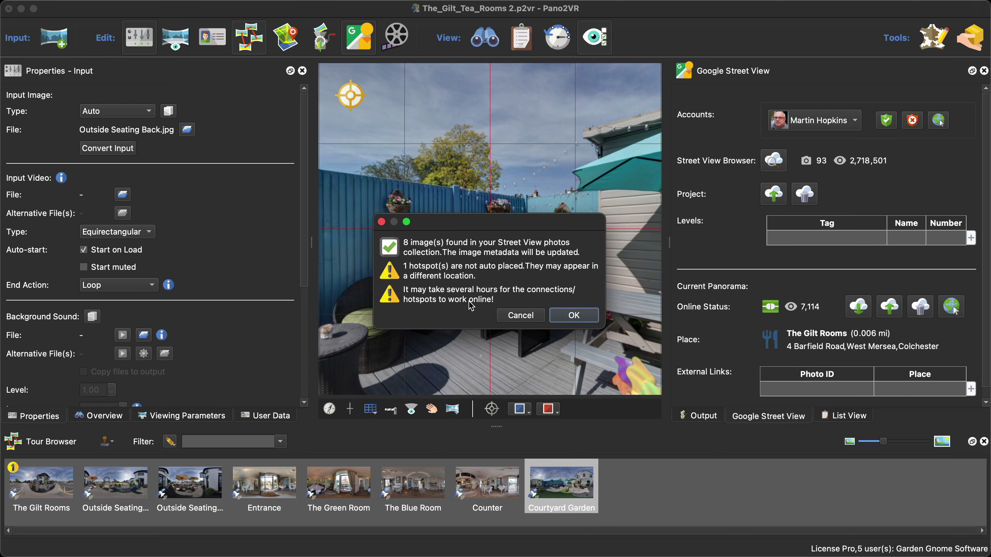
left_click(574, 315)
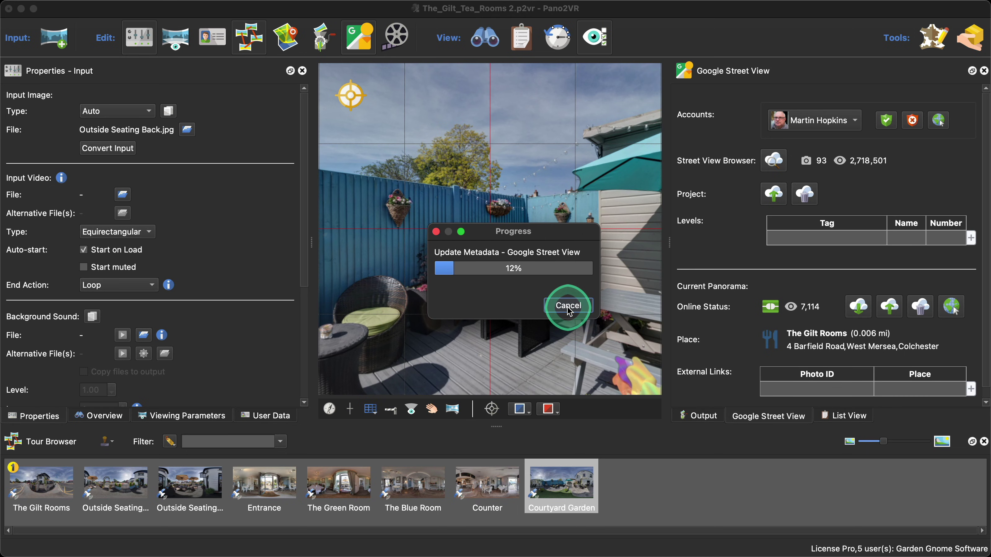
left_click(435, 233)
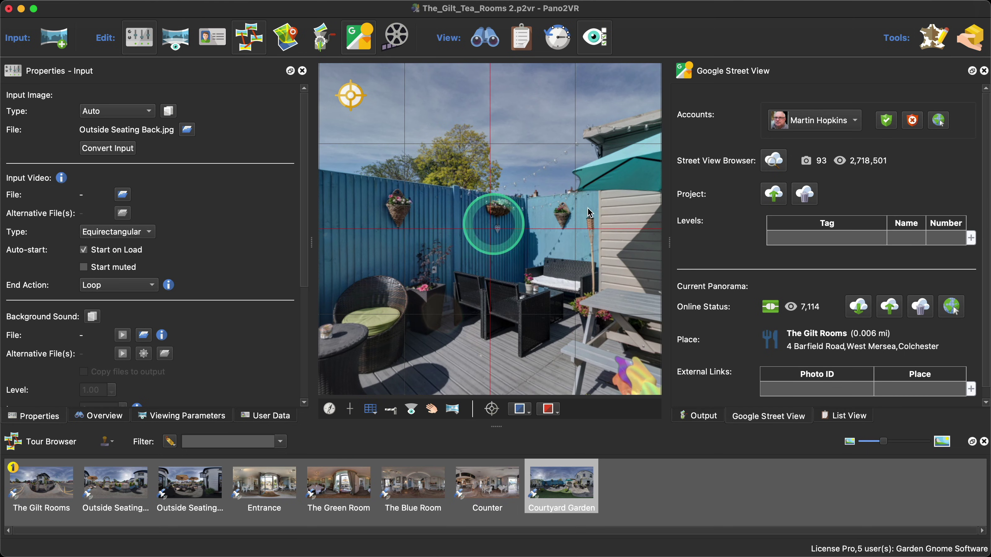
Generate the tour's HTML5 output and follow the See on Google Maps link from the starting panorama.
left_click(712, 420)
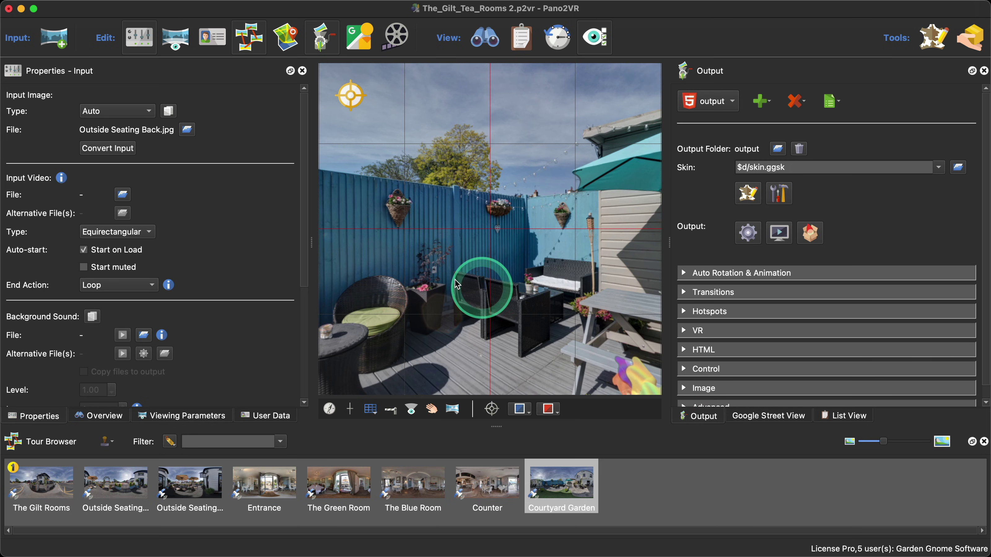
left_click(748, 232)
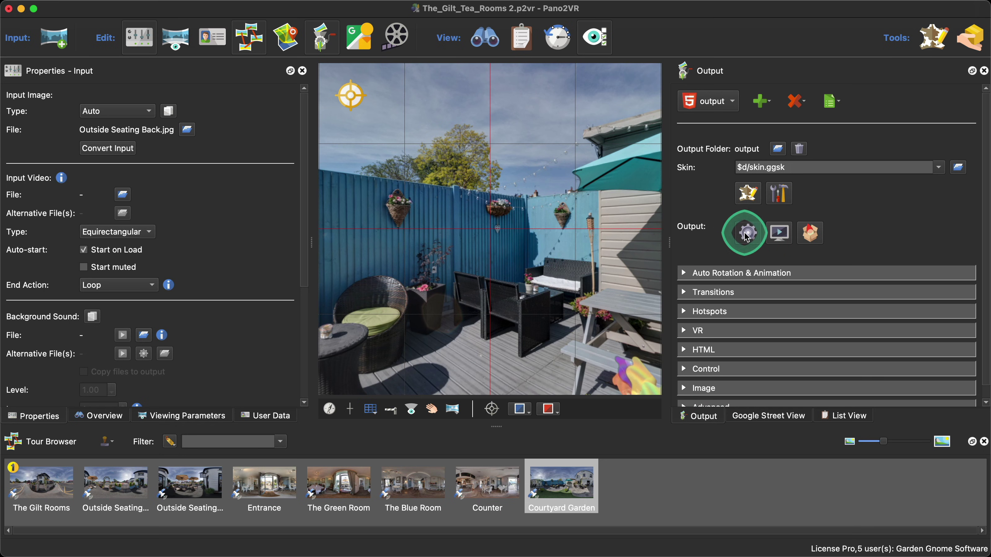
left_click(576, 300)
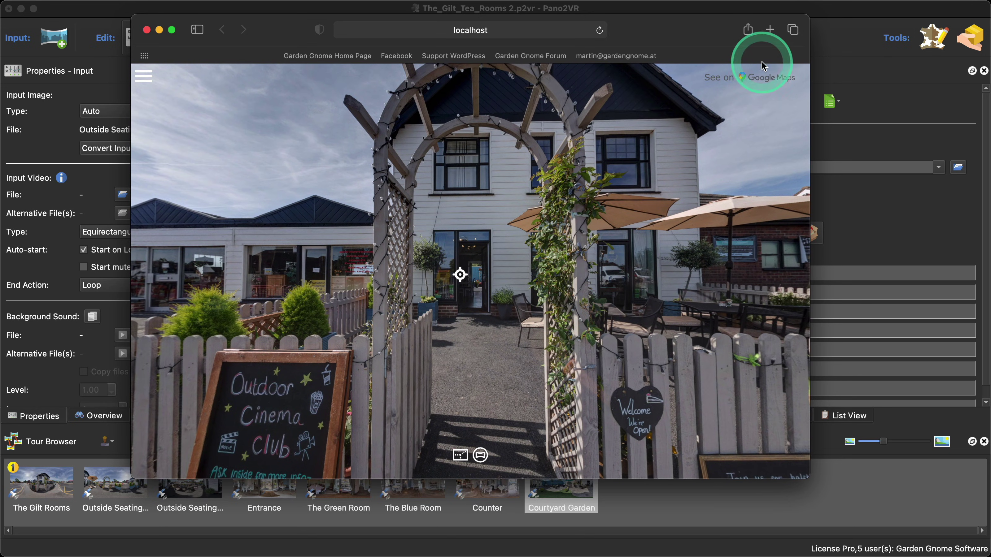
left_click(764, 81)
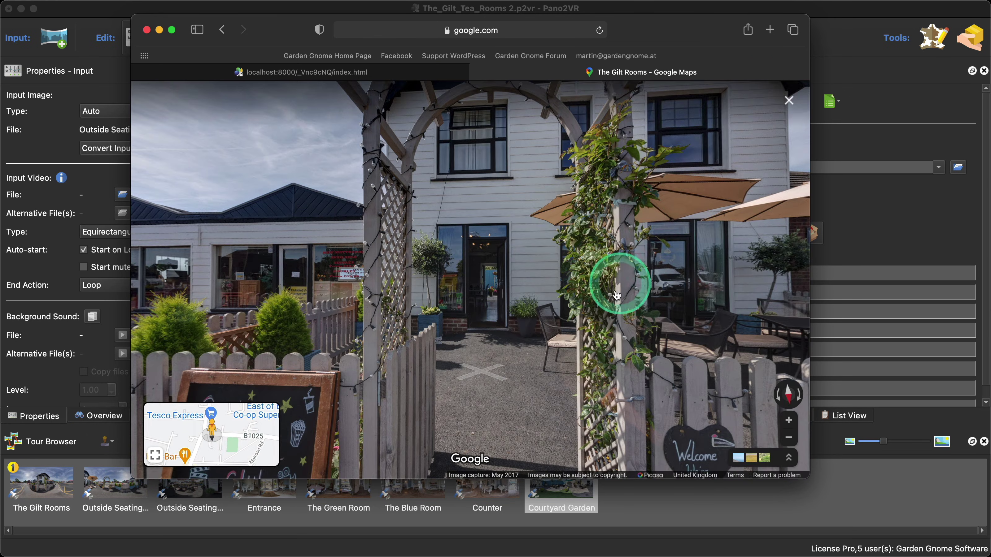
Check the Street View connections by walking from the garden arch through Outside Seating One and the Entrance to The Green Room and back.
left_click_drag(617, 295, 548, 284)
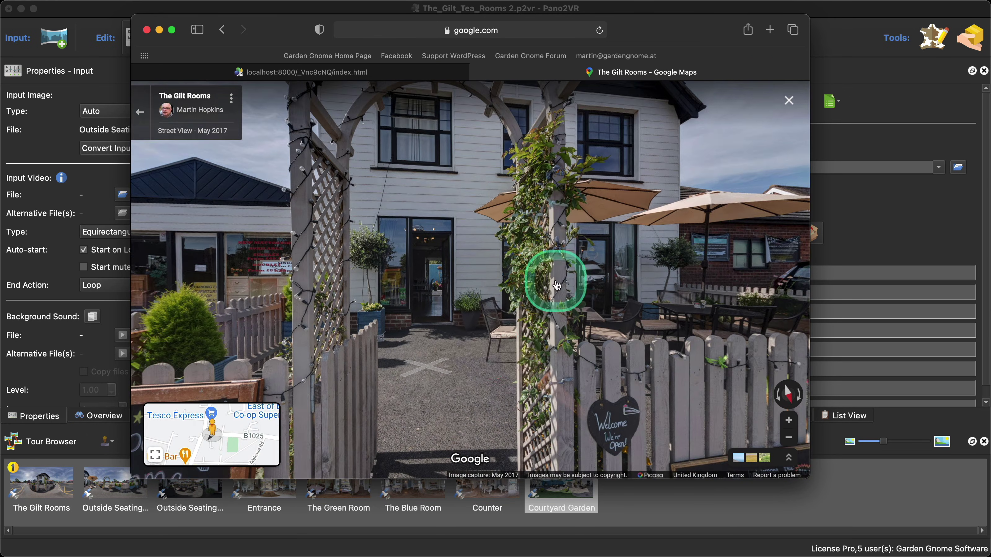
left_click(427, 368)
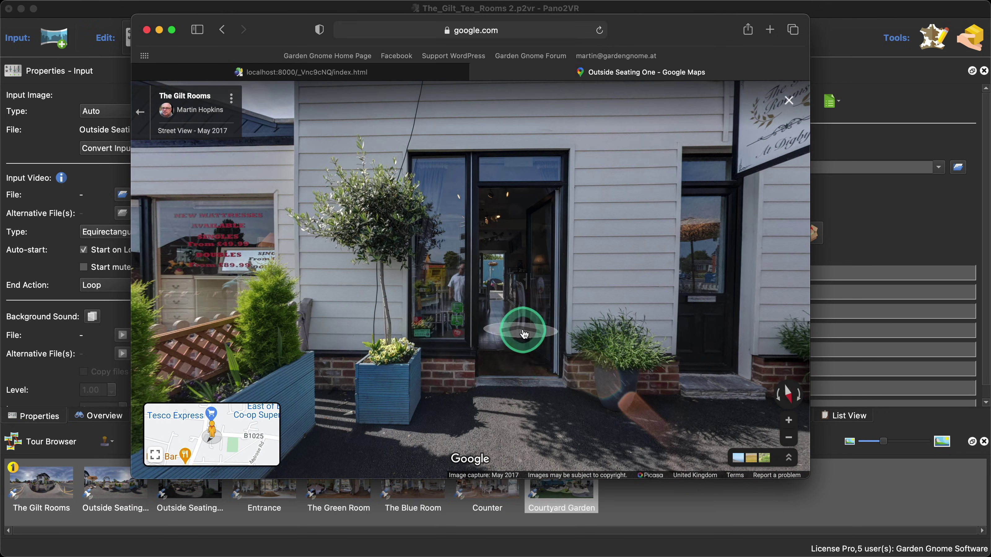
left_click(524, 334)
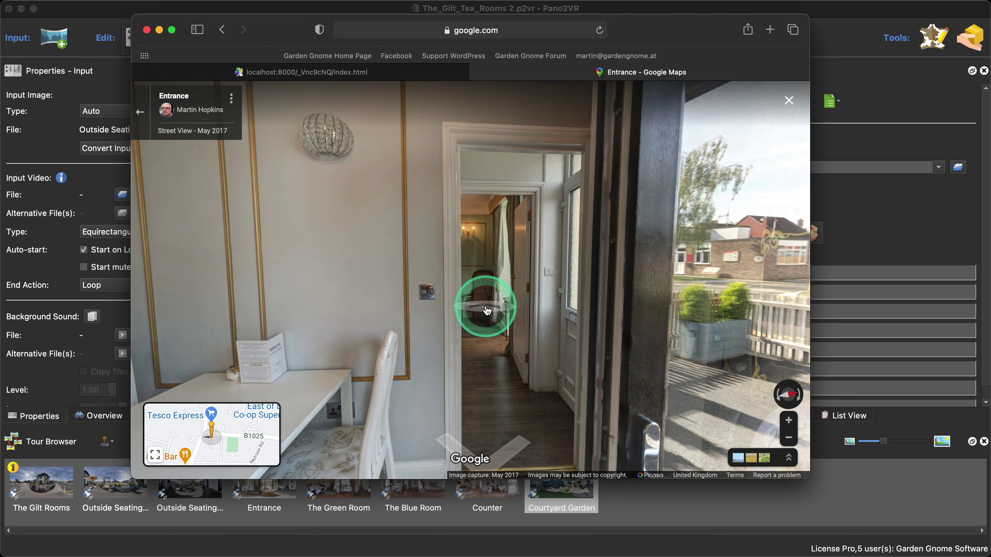
left_click(482, 311)
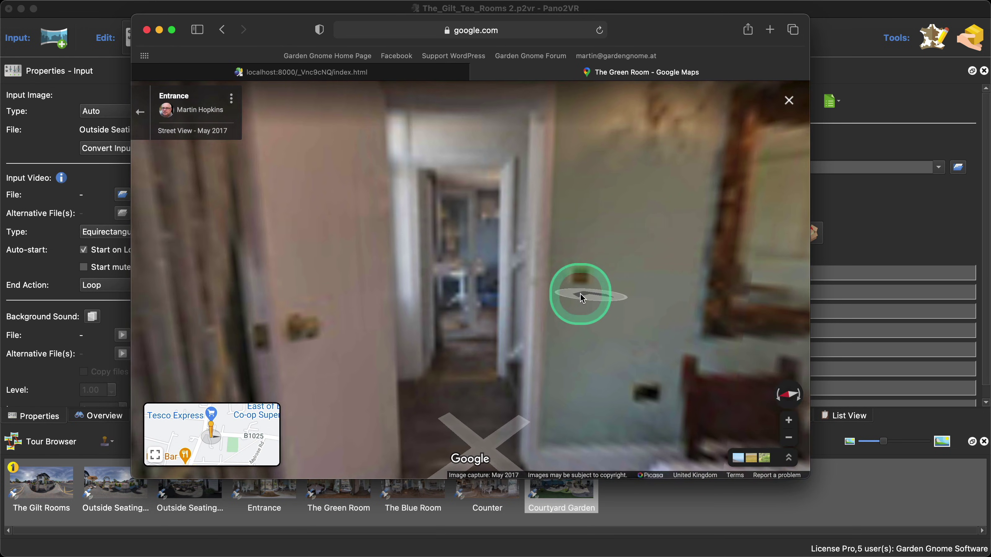
left_click(504, 293)
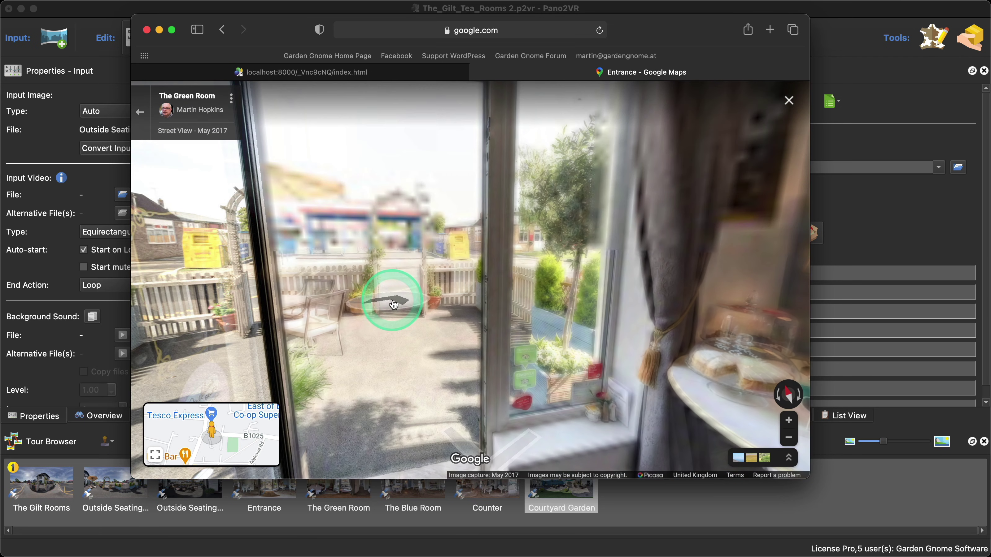
Test the Street View links between Outside Seating One and Outside Seating Two, and close the browser window.
left_click_drag(393, 288, 416, 306)
left_click(426, 311)
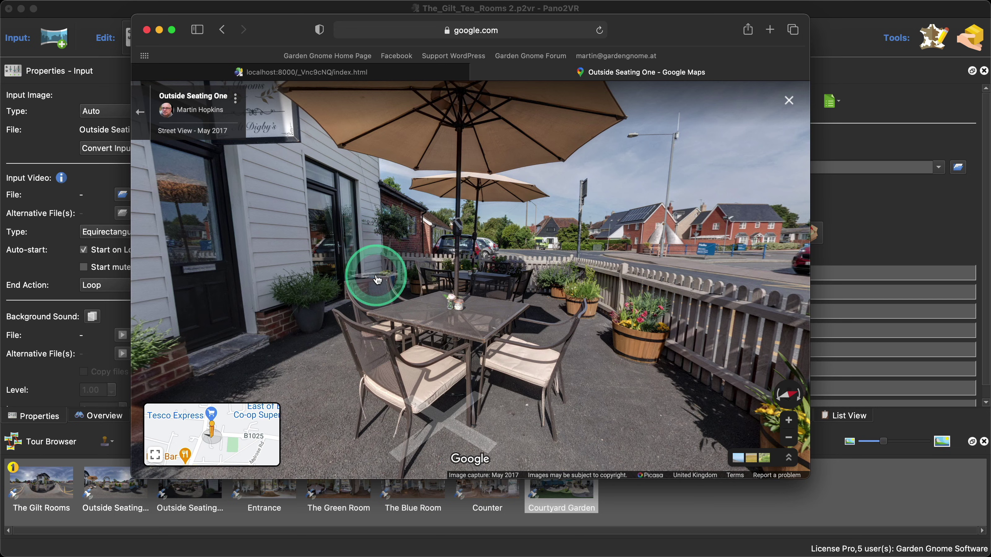
left_click_drag(376, 271, 447, 269)
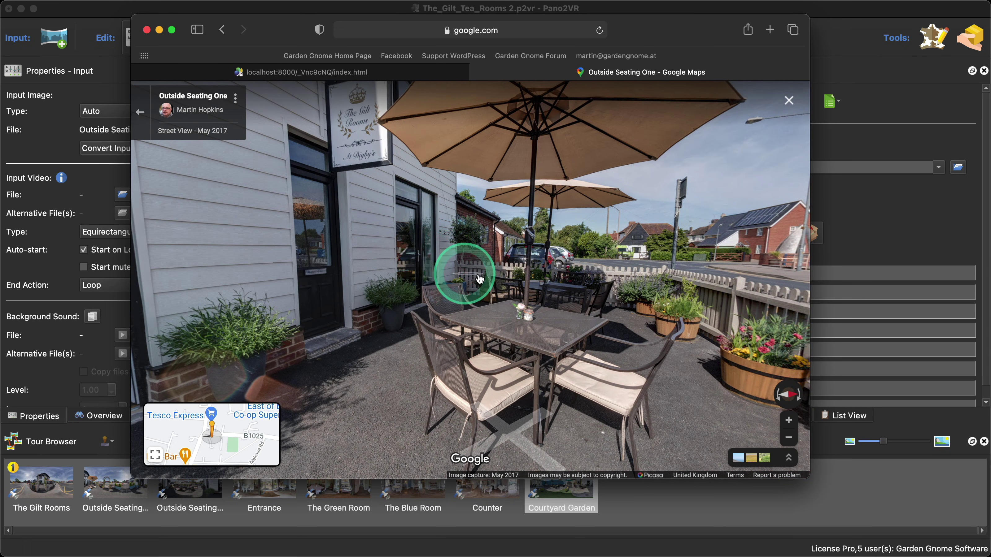
left_click(490, 283)
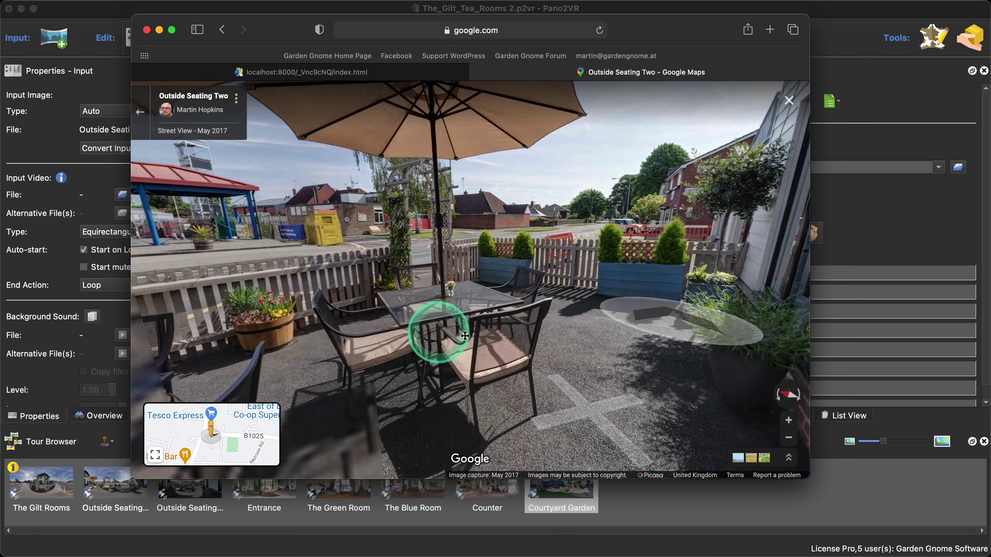
left_click_drag(465, 336, 580, 301)
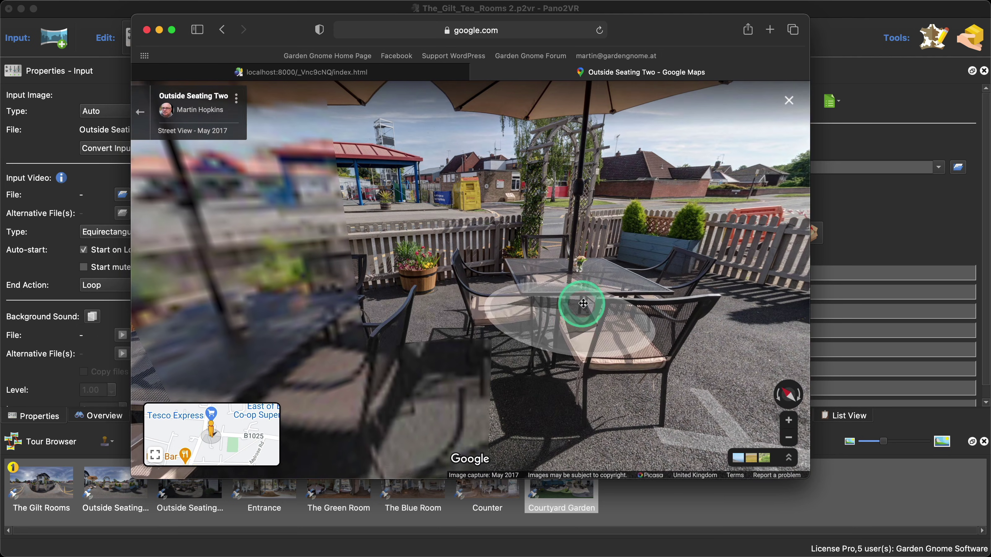
left_click(453, 371)
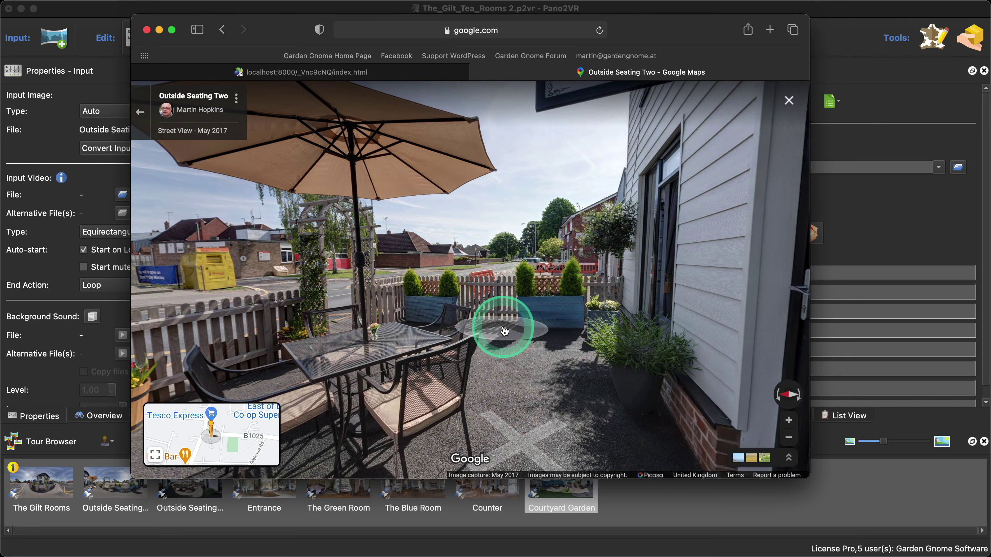
left_click(504, 327)
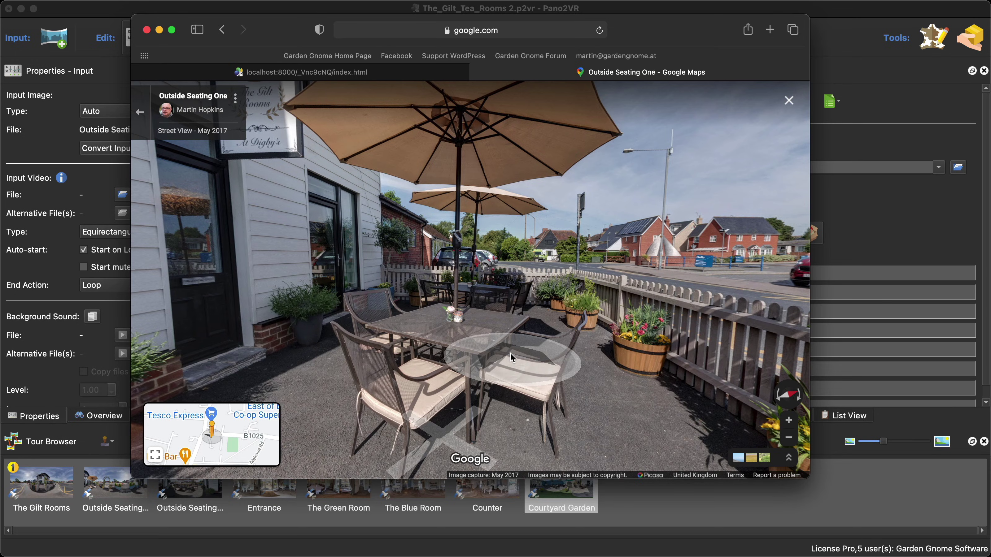
left_click(431, 321)
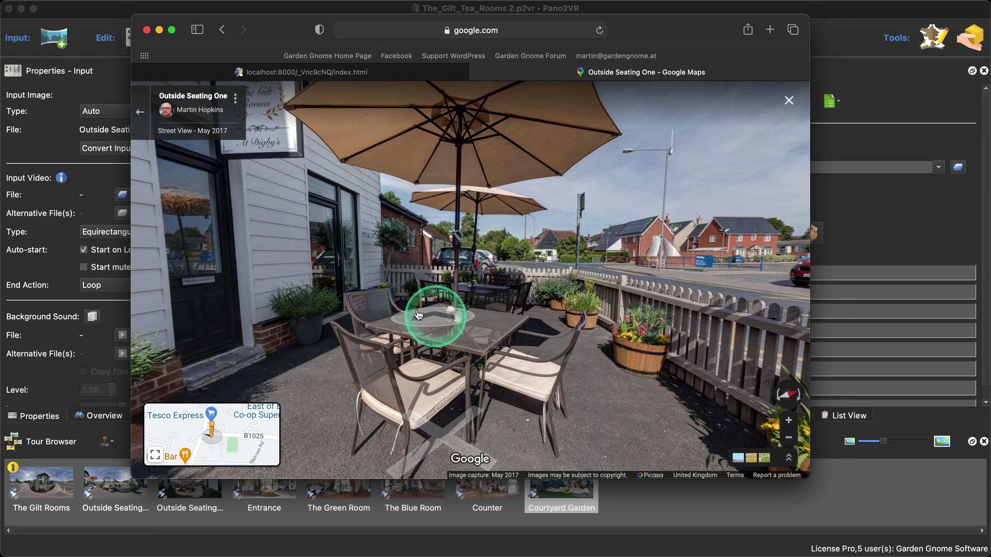
left_click(147, 30)
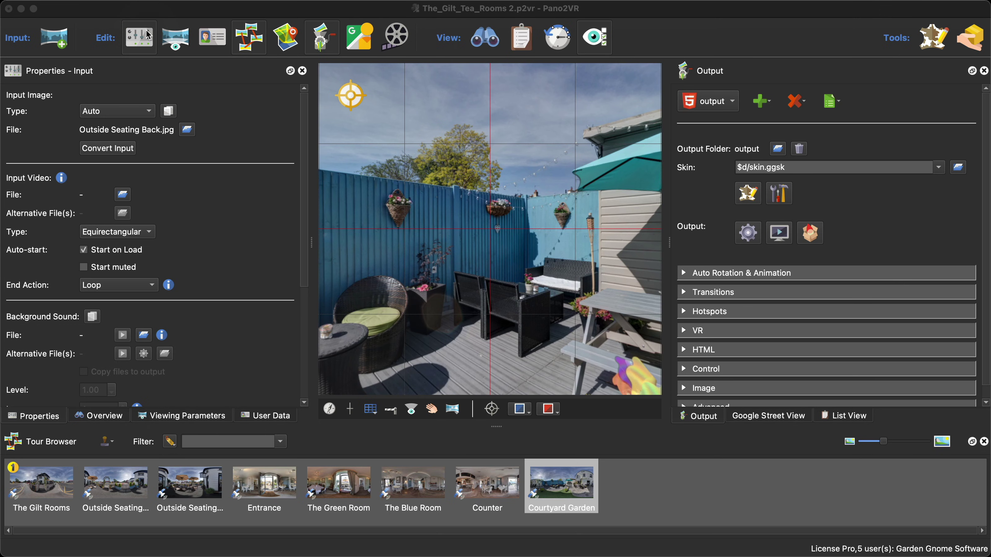
Reopen the Street View Browser to examine the capture times of the connected Gilt Rooms images.
left_click(752, 195)
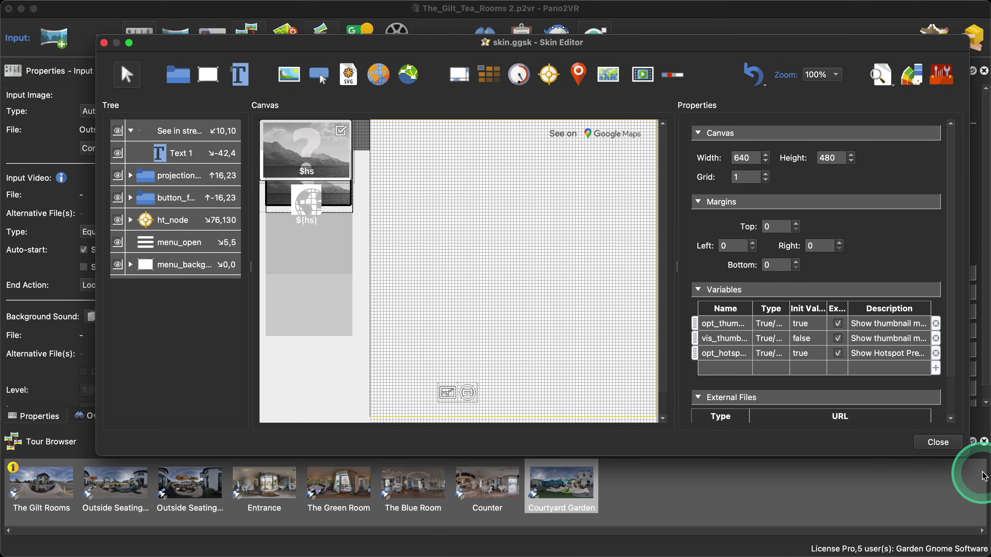
left_click(959, 446)
left_click(766, 417)
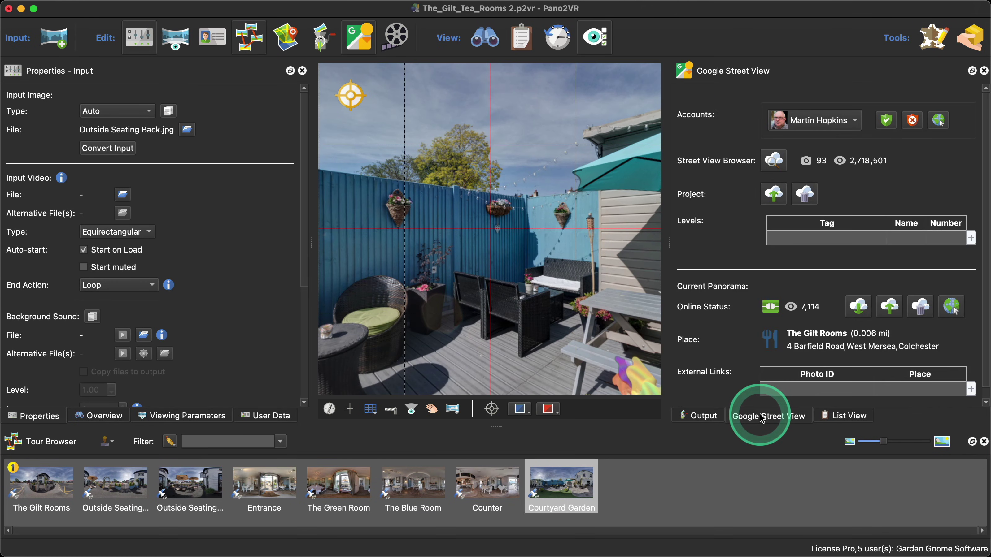
left_click(773, 160)
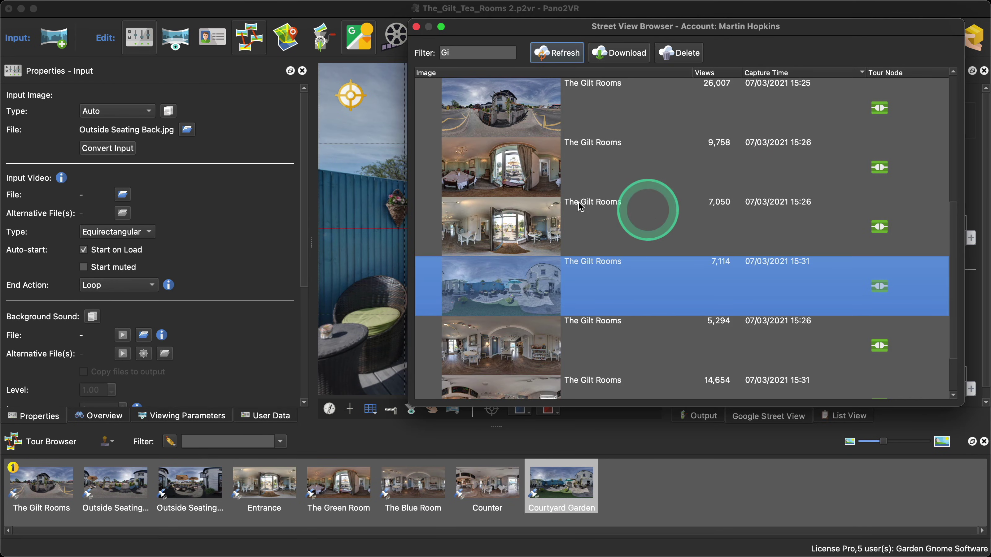
Close the Street View Browser and show The Gilt Rooms starting panorama with its Street View settings.
left_click(505, 309)
left_click(516, 286)
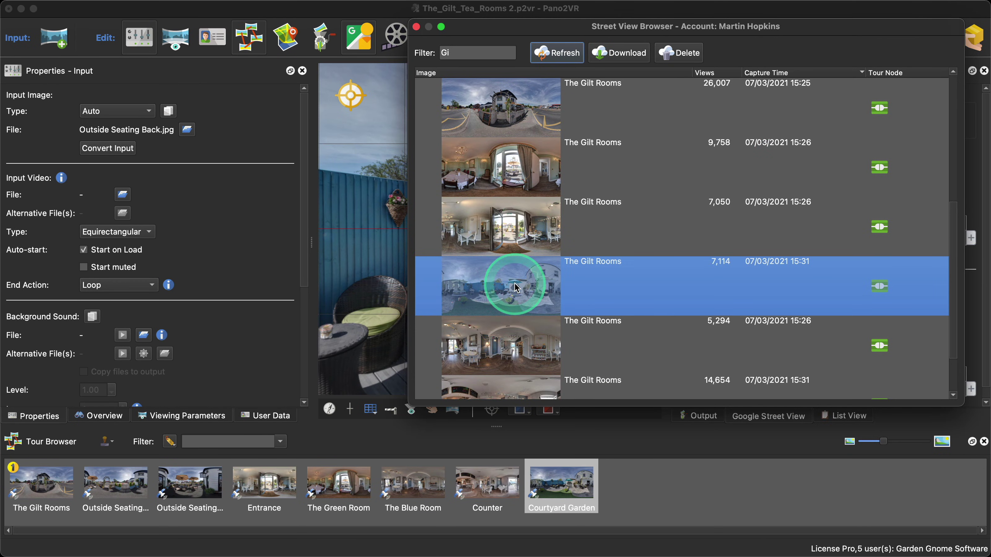
left_click(416, 27)
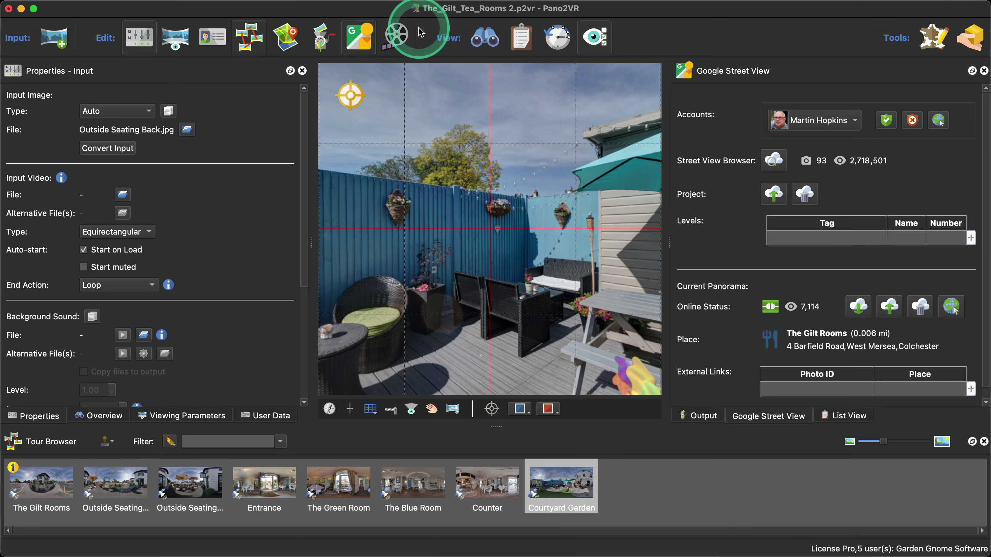
left_click(785, 254)
scroll(809, 303, "down", 2)
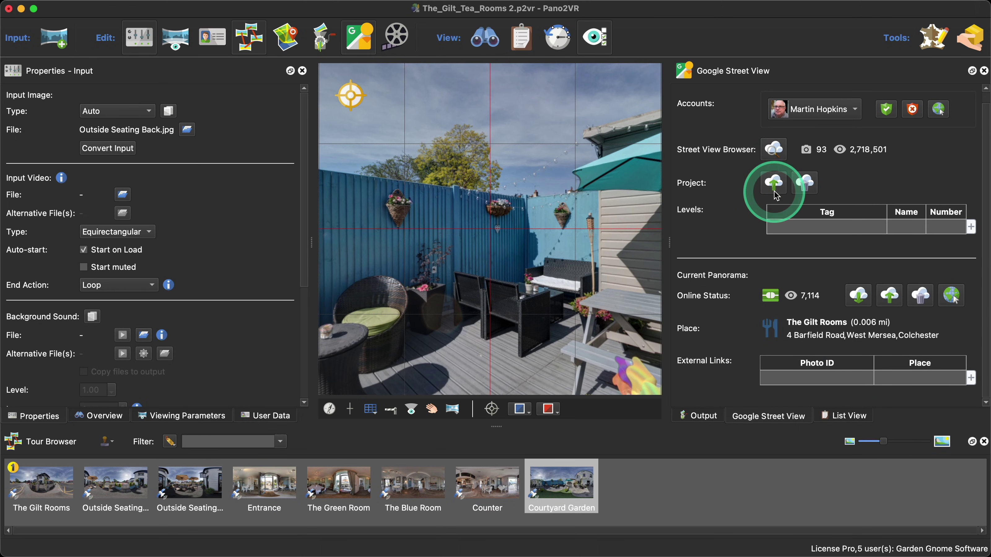
left_click(55, 495)
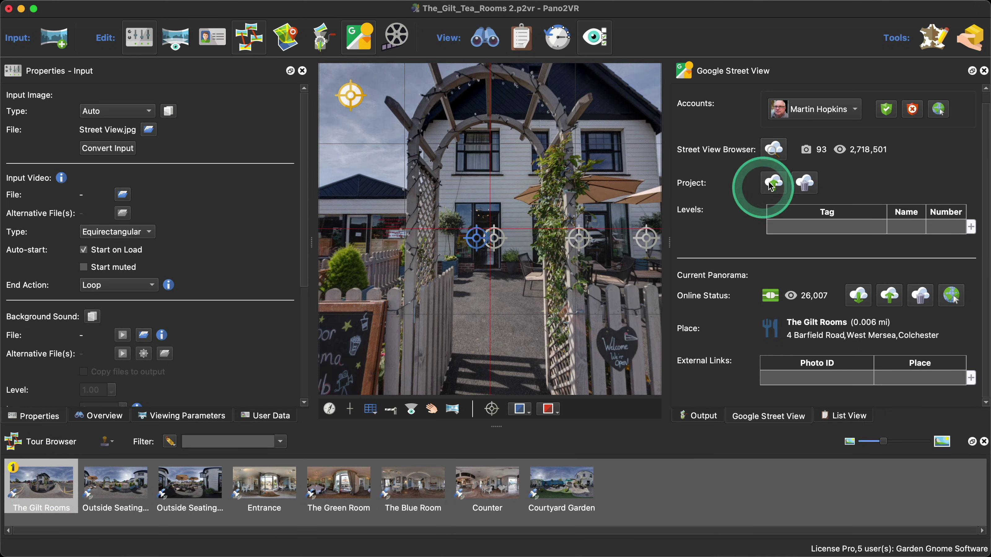
Reopen the Street View Browser, collapse the eight-image Gilt Rooms tour and clear the filter to list all images.
left_click(773, 149)
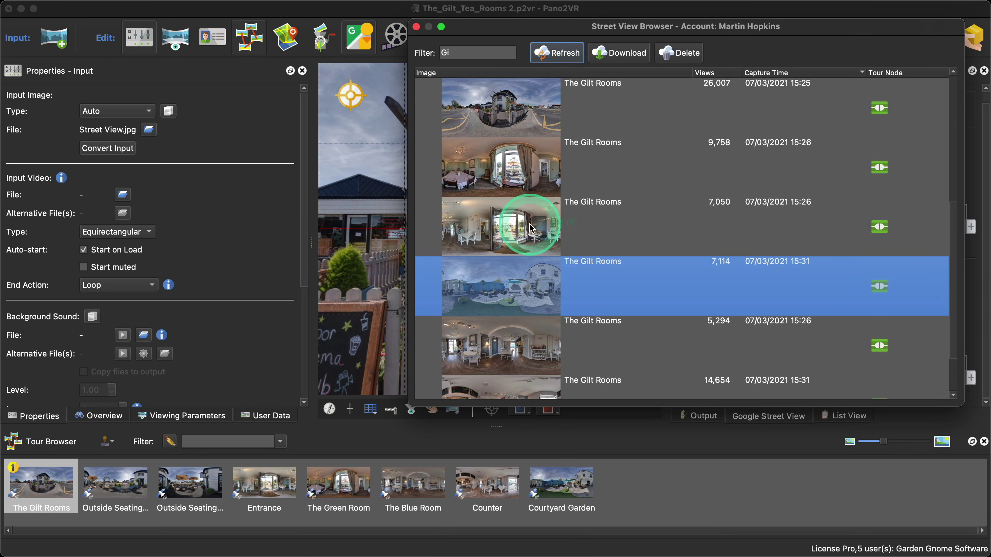
scroll(547, 226, "up", 5)
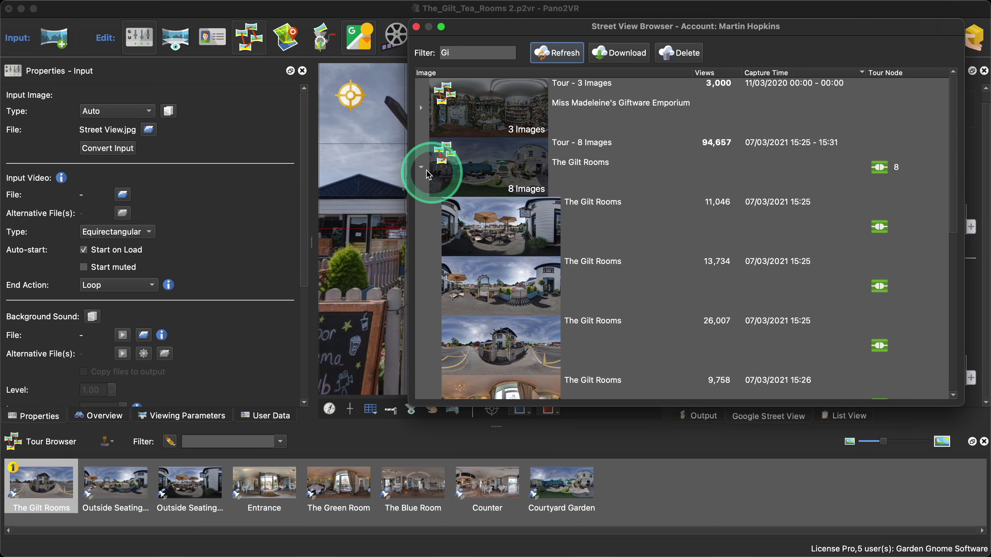
left_click(421, 167)
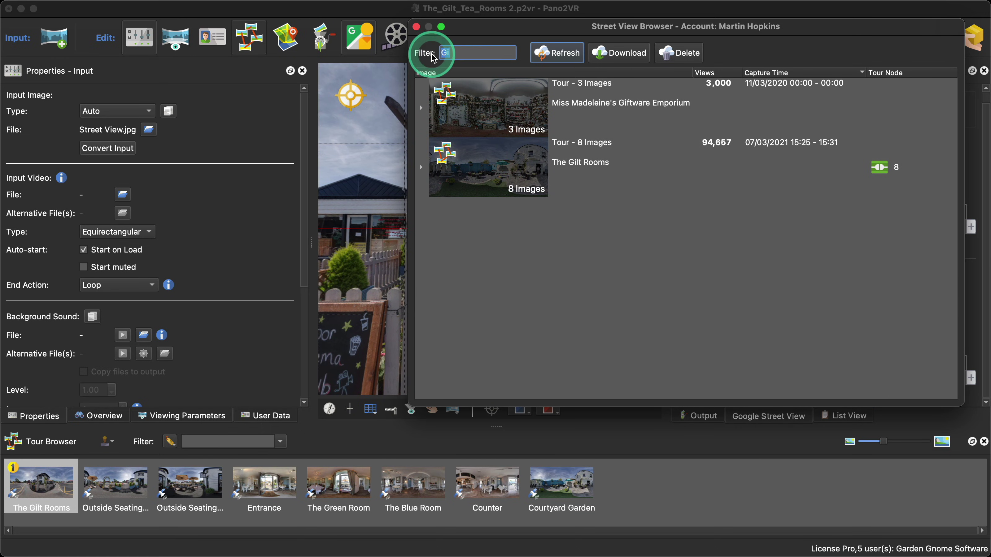
key("BackSpace")
key("BackSpace")
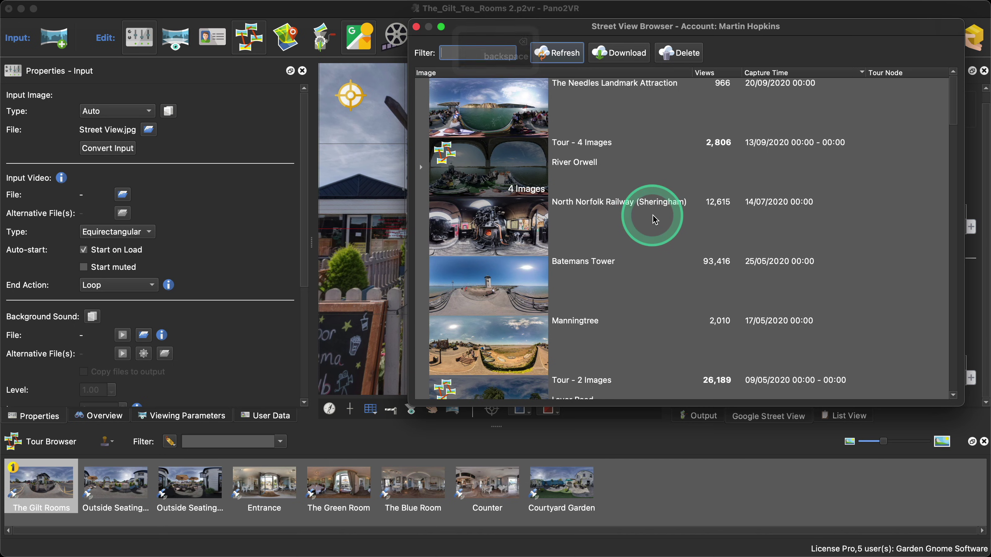
Examine the connection and external link options for The Needles Landmark Attraction image, and close the Street View Browser.
left_click(519, 115)
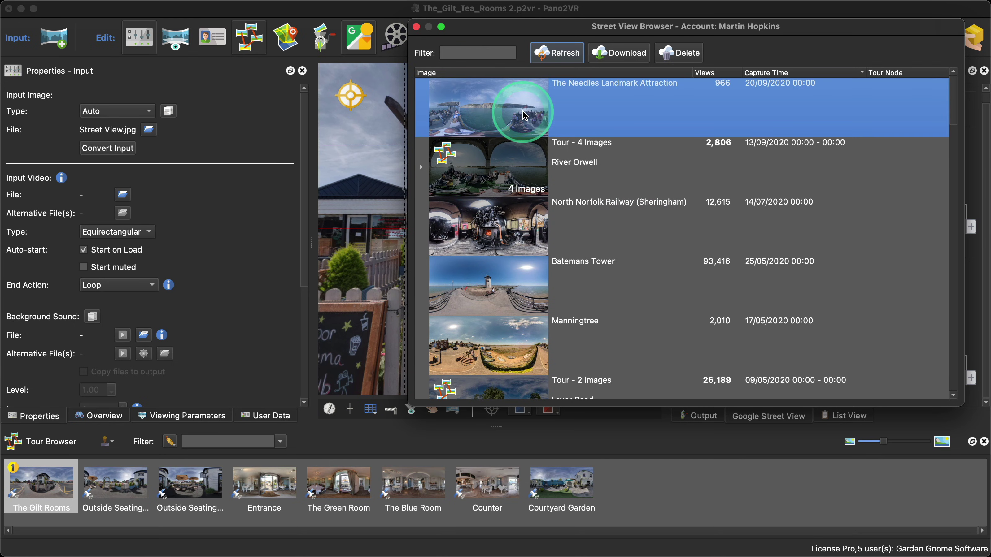
right_click(504, 111)
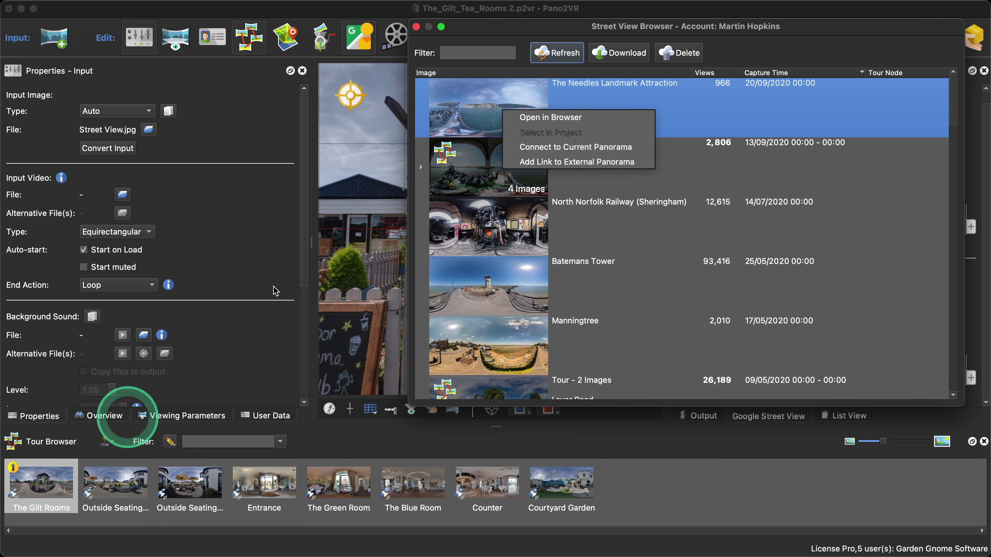
left_click(416, 27)
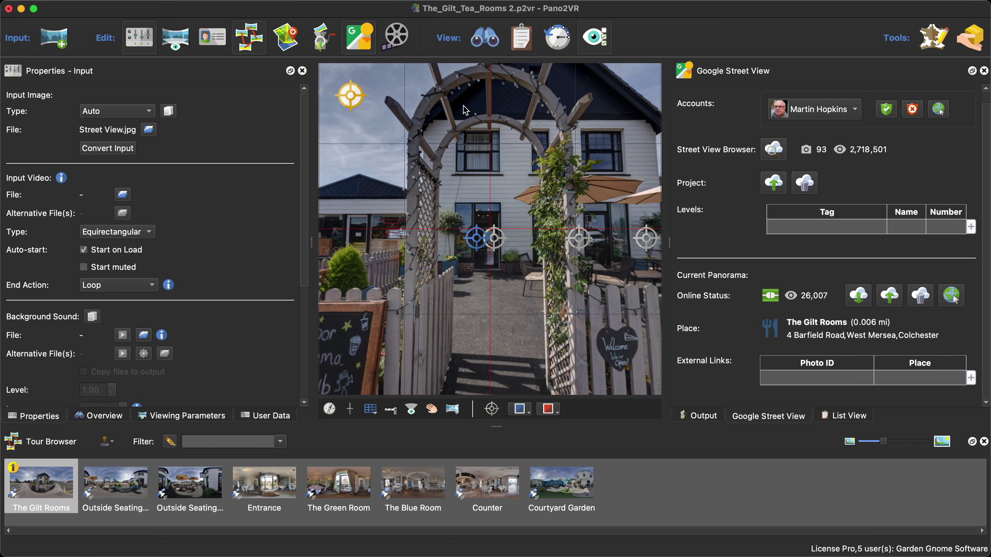
Close the Gilt Tea Rooms project and open LayerMarneyTour.p2vr from the Layer_Marney_Tour 2 folder.
left_click(10, 10)
left_click(562, 295)
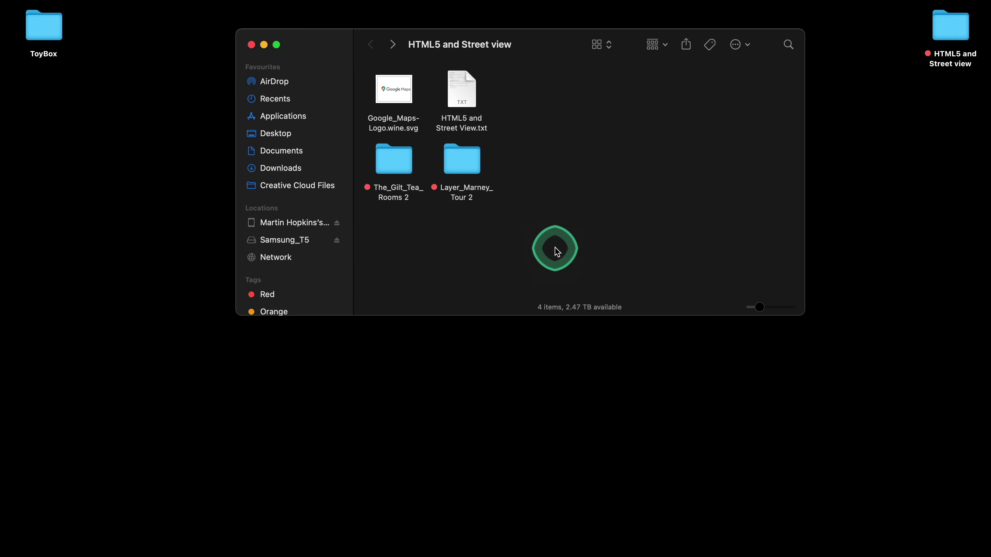
double_click(462, 161)
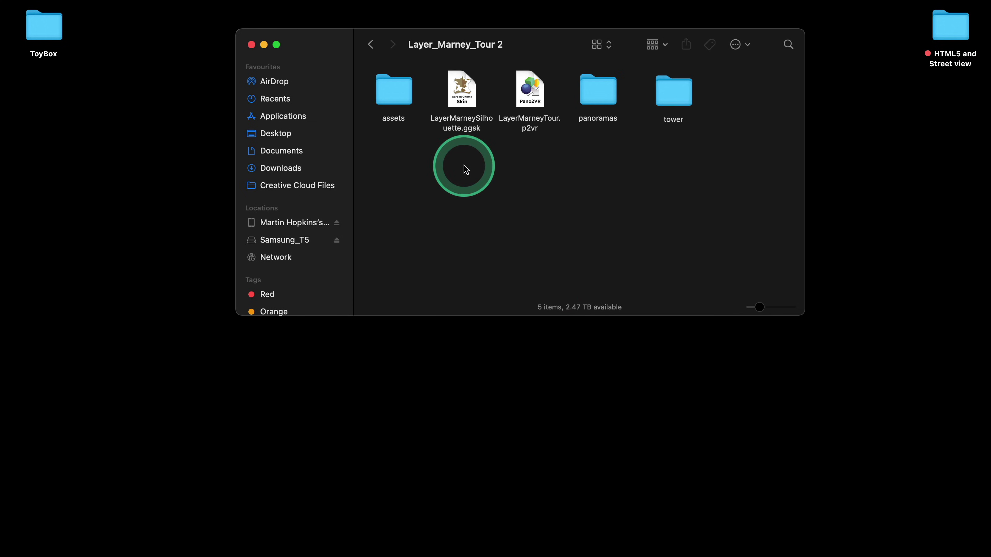
double_click(529, 89)
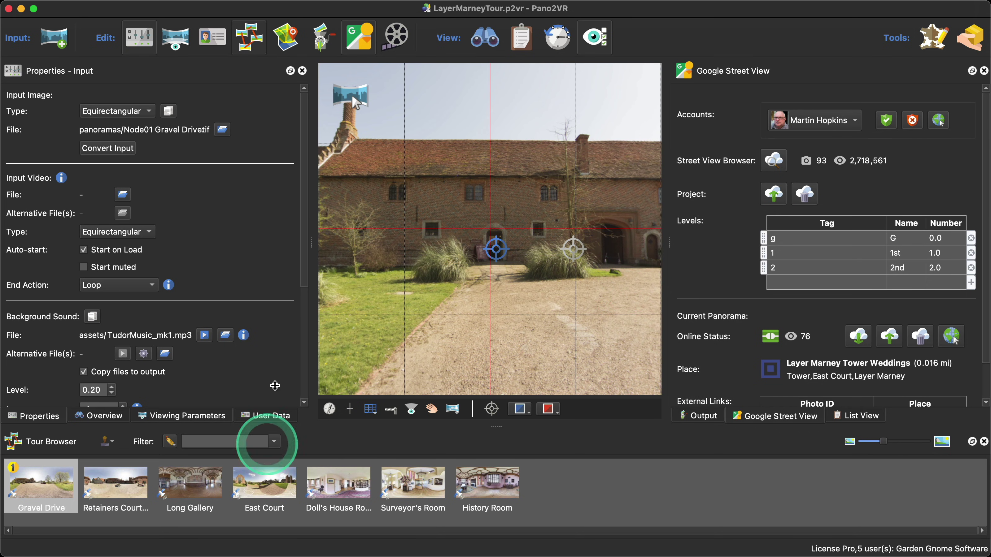
Examine the user data and tags of the first four tour nodes, from Gravel Drive to East Court.
left_click(265, 417)
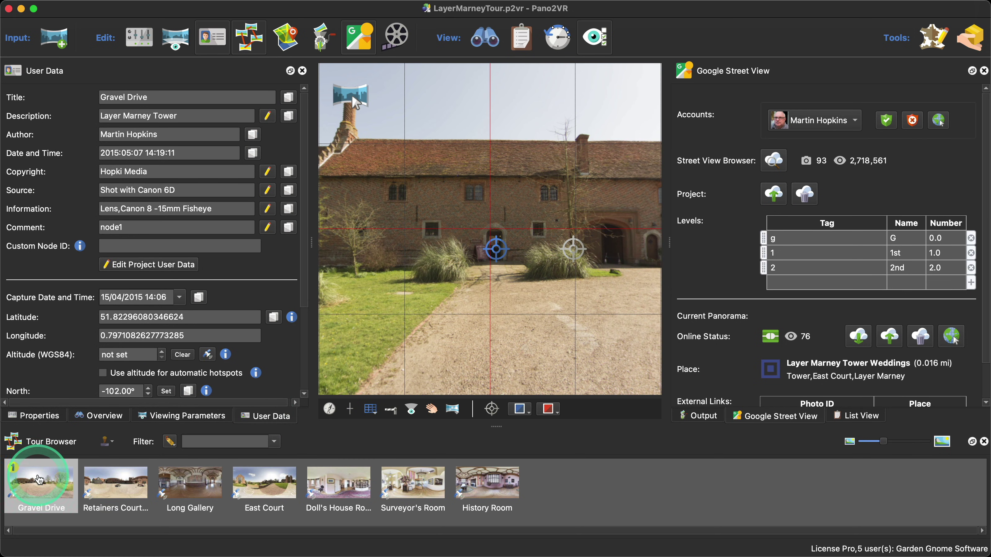
mouse_move(39, 479)
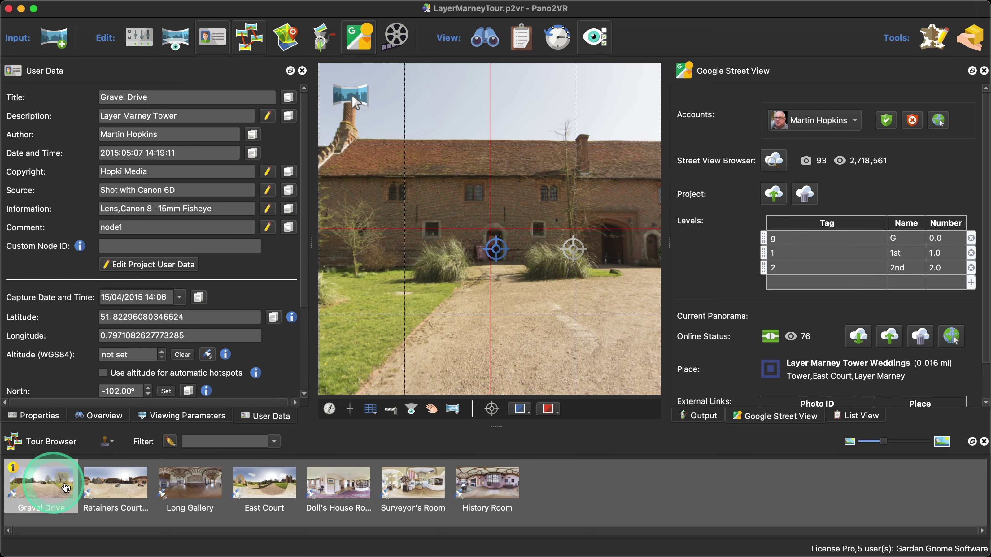
left_click(113, 484)
scroll(302, 339, "down", 2)
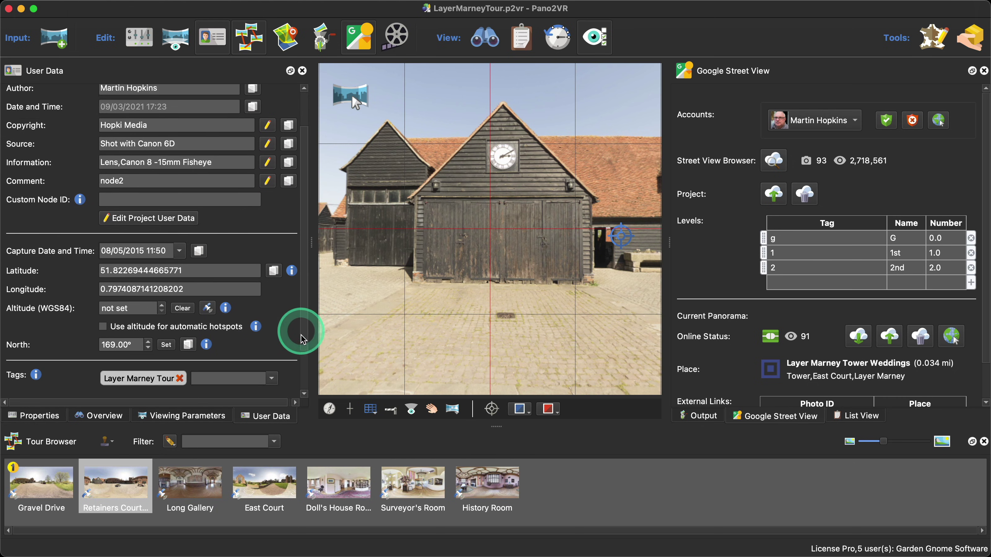
scroll(303, 339, "down", 2)
left_click(228, 486)
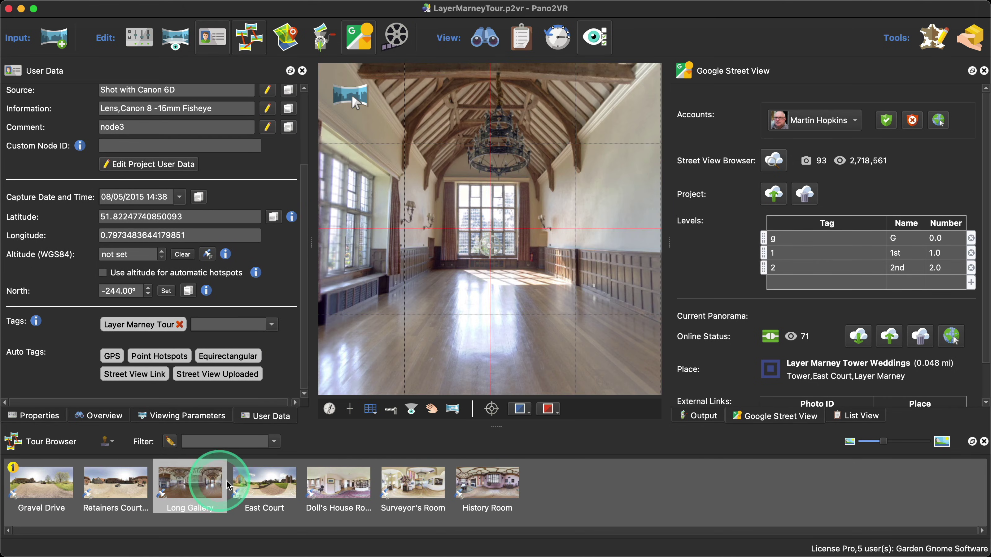
left_click(258, 484)
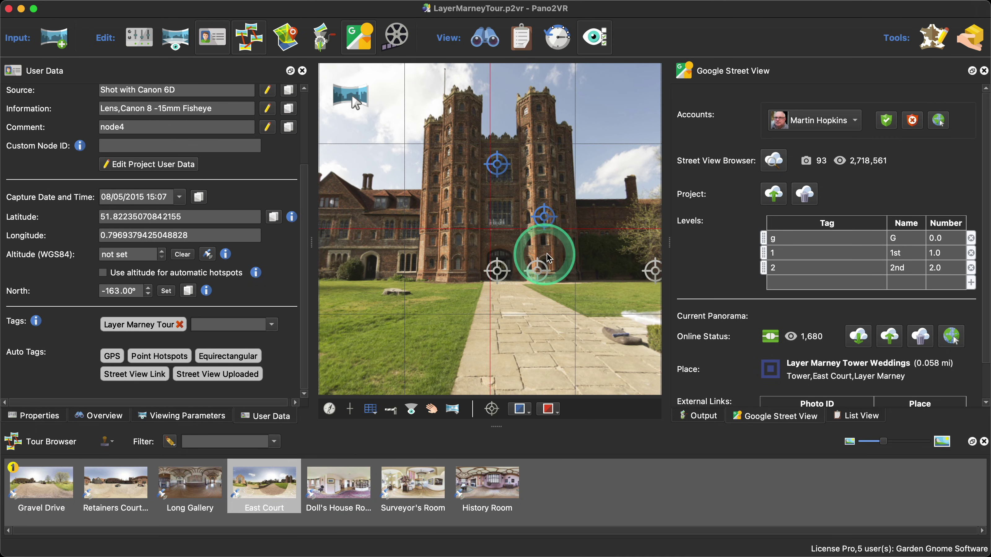
Examine the level tags assigned to the Doll's House Room, Surveyor's Room and History Room nodes.
left_click(340, 488)
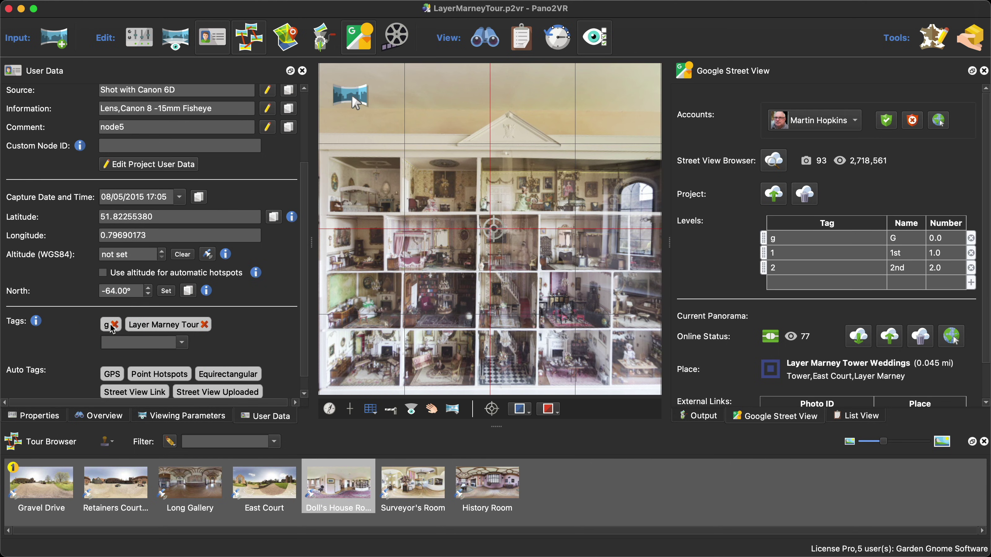
left_click(408, 495)
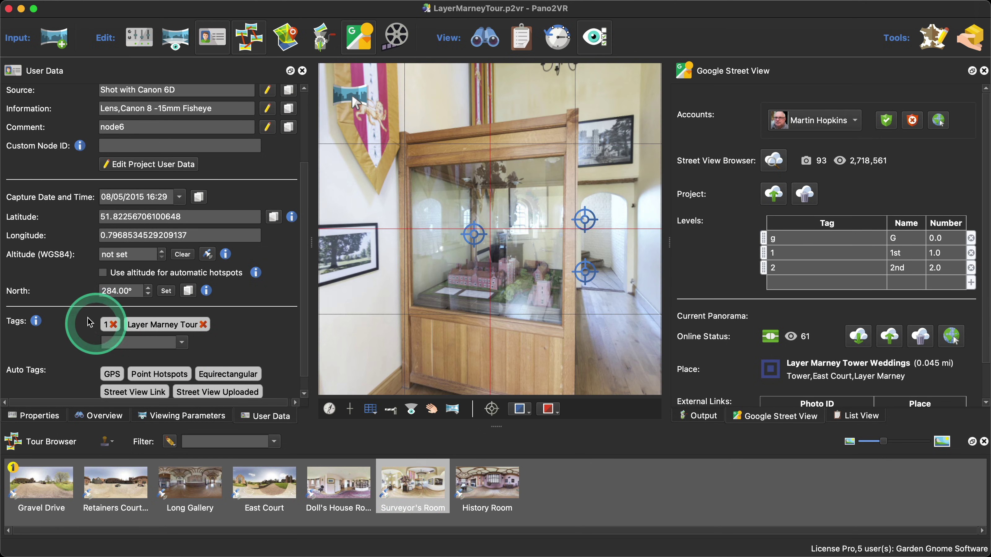
left_click(478, 482)
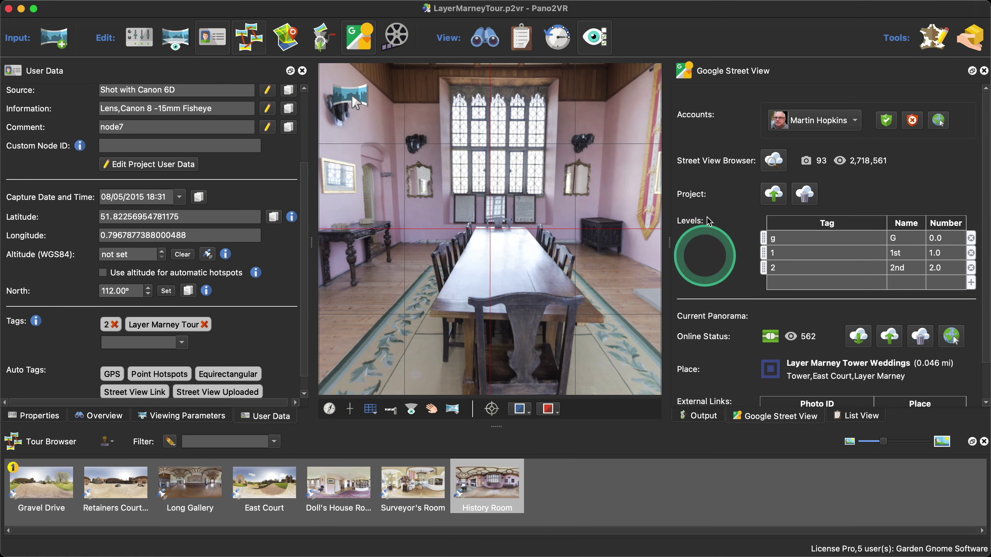
View the name and number settings of the level tagged g in the Street View levels, and close them without changes.
scroll(905, 181, "down", 2)
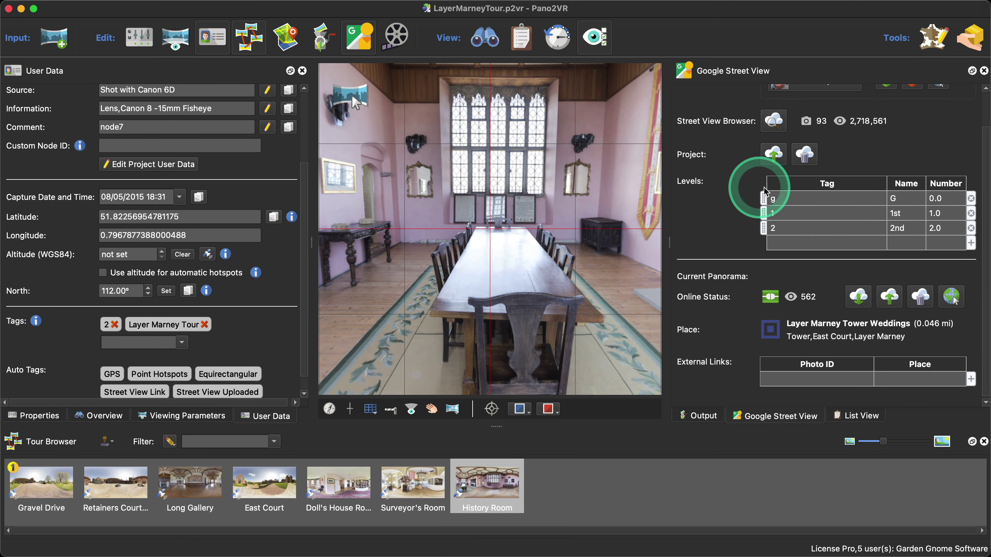
double_click(835, 204)
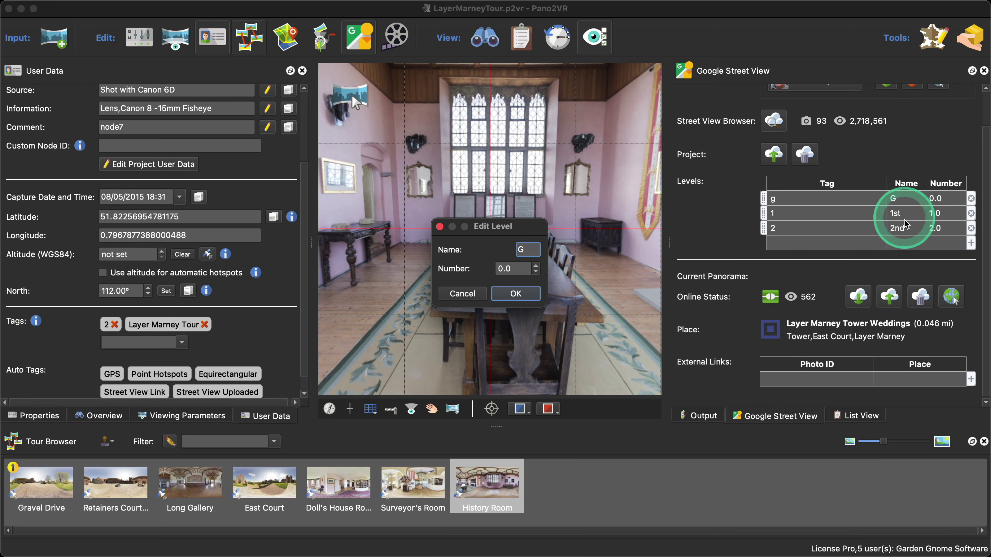
left_click(466, 293)
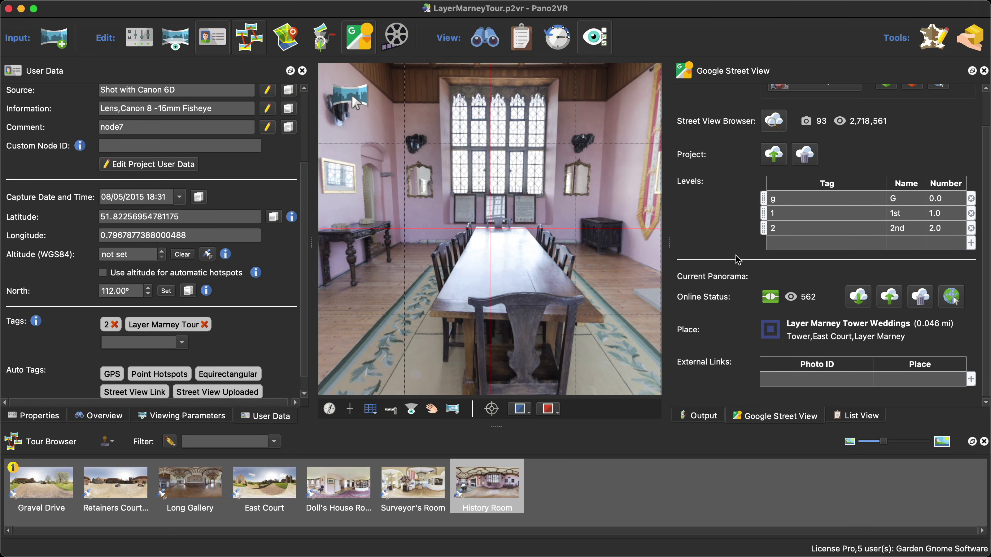
Look over the tour's HTML5 output and skin settings, and return to the Google Street View settings.
left_click(703, 416)
left_click(759, 244)
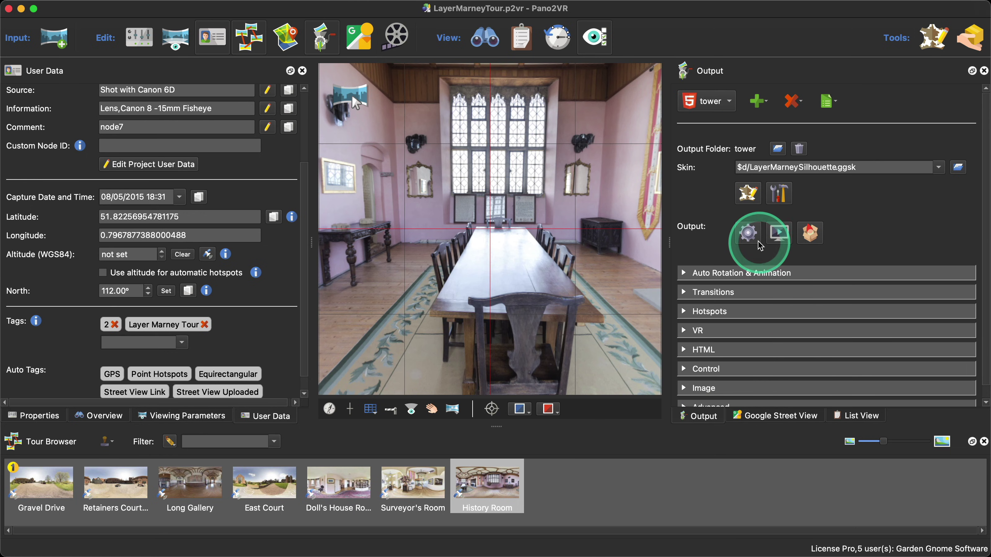
left_click(778, 243)
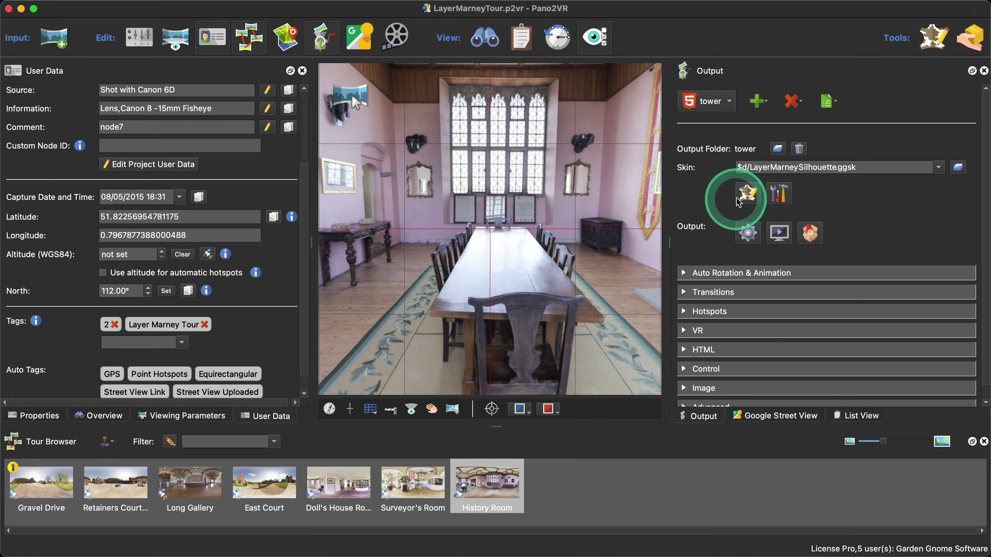
left_click(771, 416)
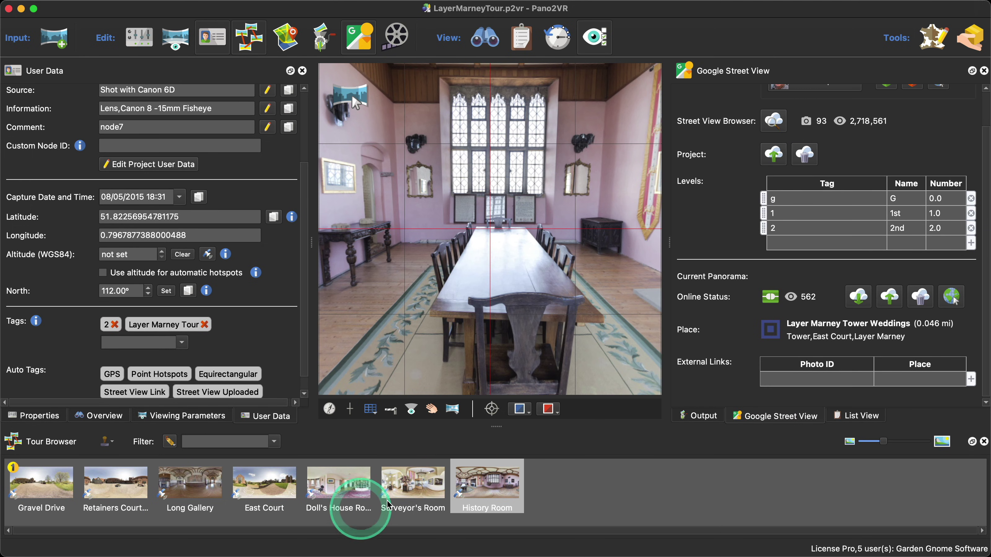
Open the Doll's House Room panorama on Google Street View in the browser and look around it to check its level selector.
left_click(338, 482)
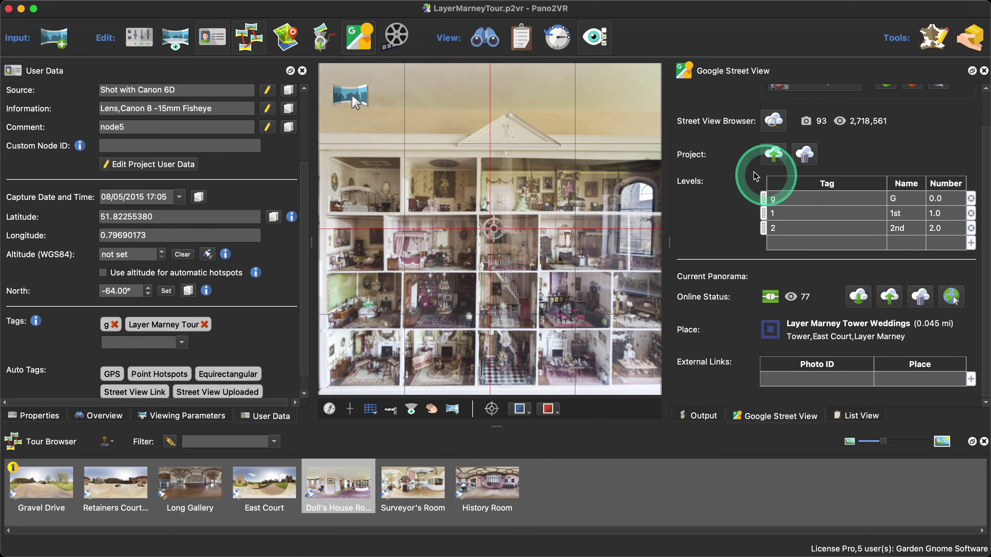
scroll(741, 226, "up", 2)
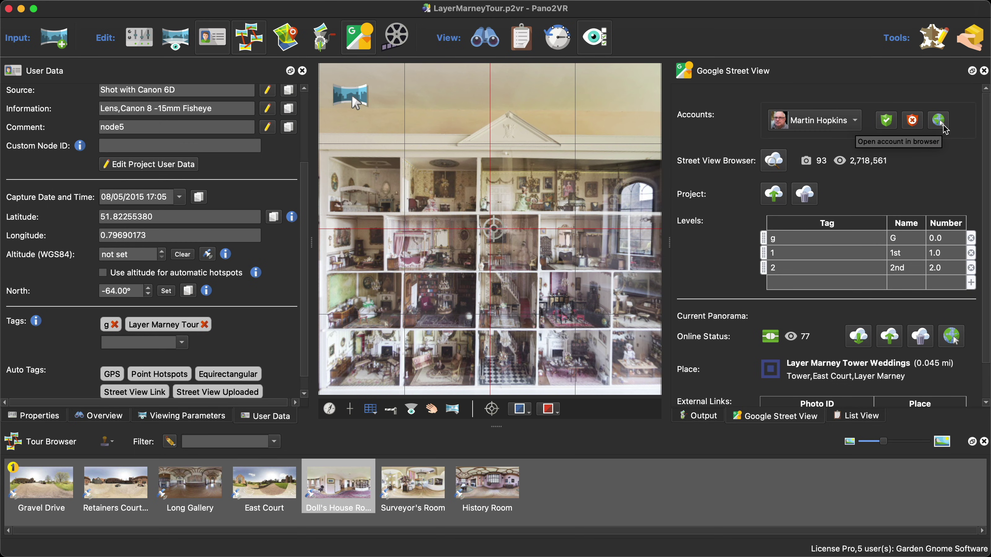
scroll(949, 343, "down", 1)
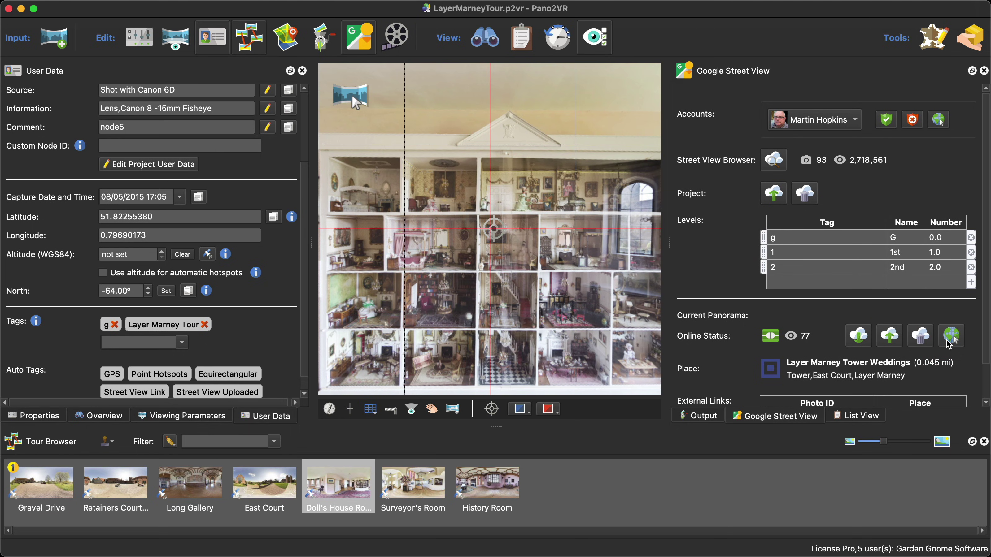
left_click(951, 340)
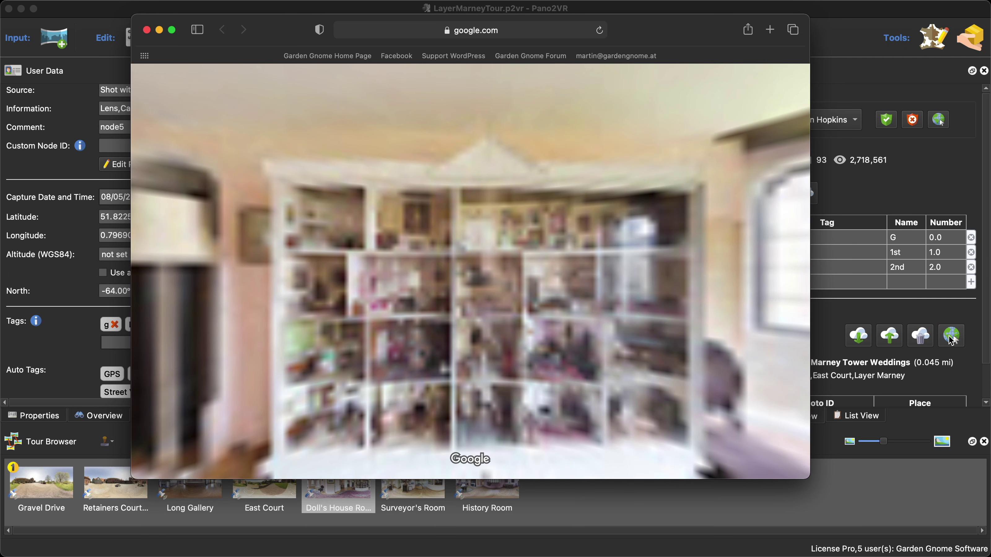
left_click_drag(626, 333, 497, 315)
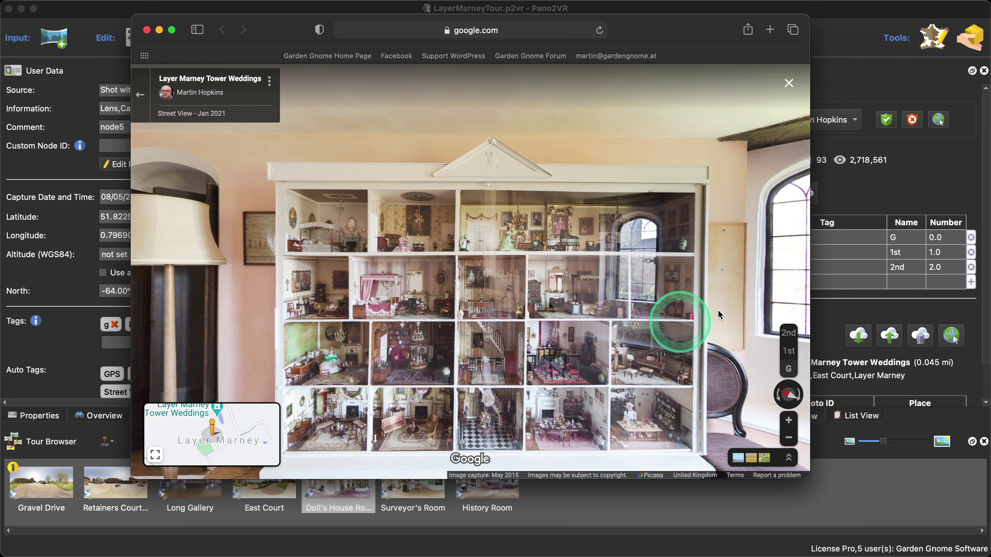
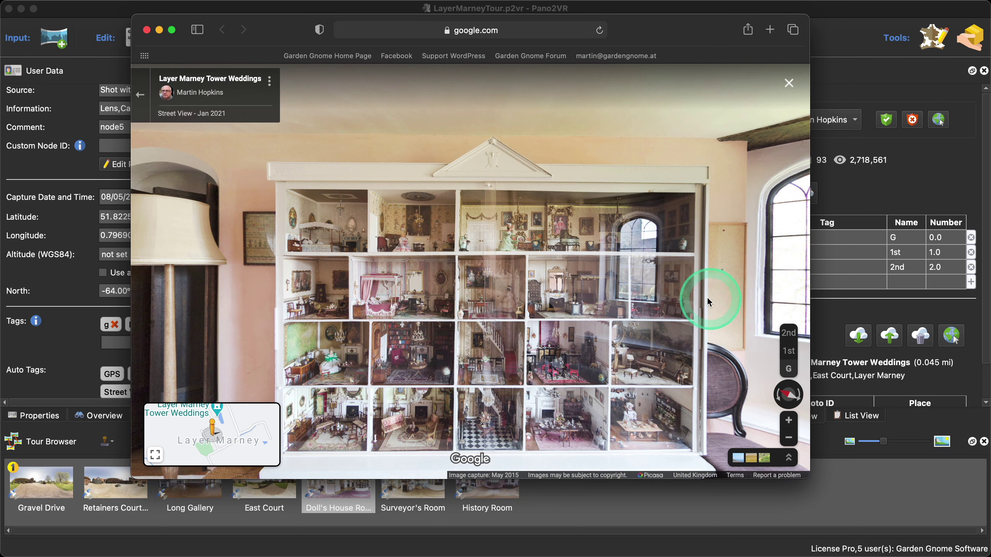
left_click_drag(707, 297, 692, 293)
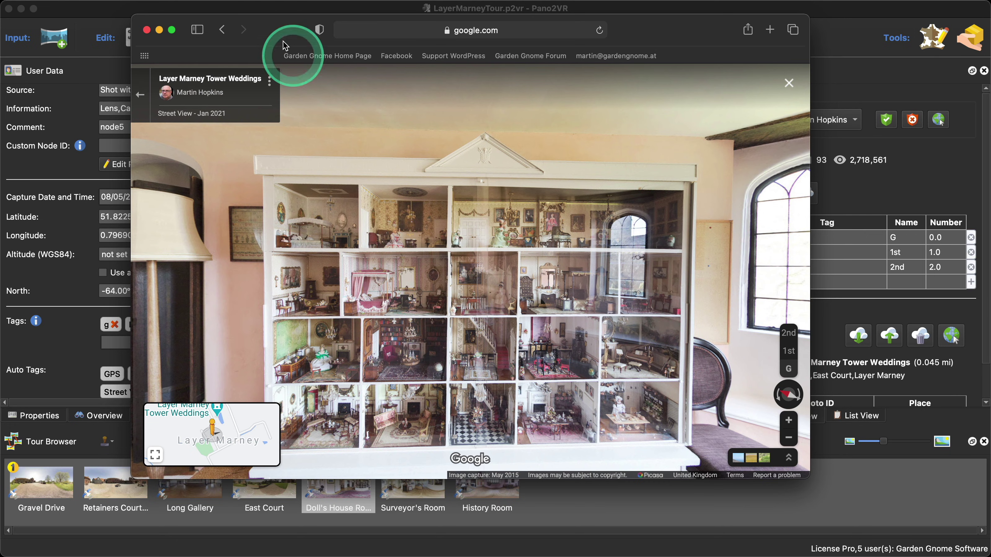
Close the Street View page and look around the East Court and Doll's House Room panoramas in the tour.
left_click(147, 30)
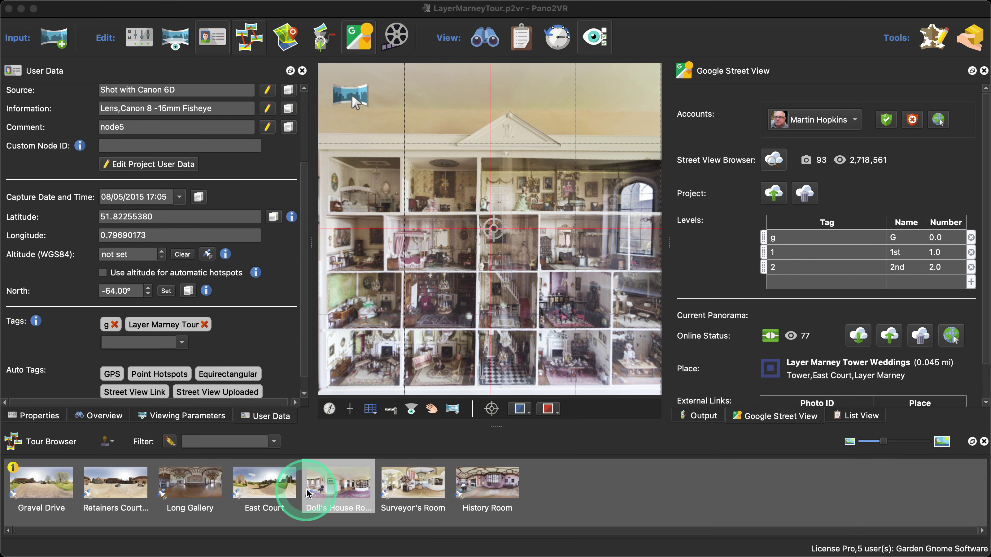
left_click_drag(450, 309, 429, 316)
left_click(264, 480)
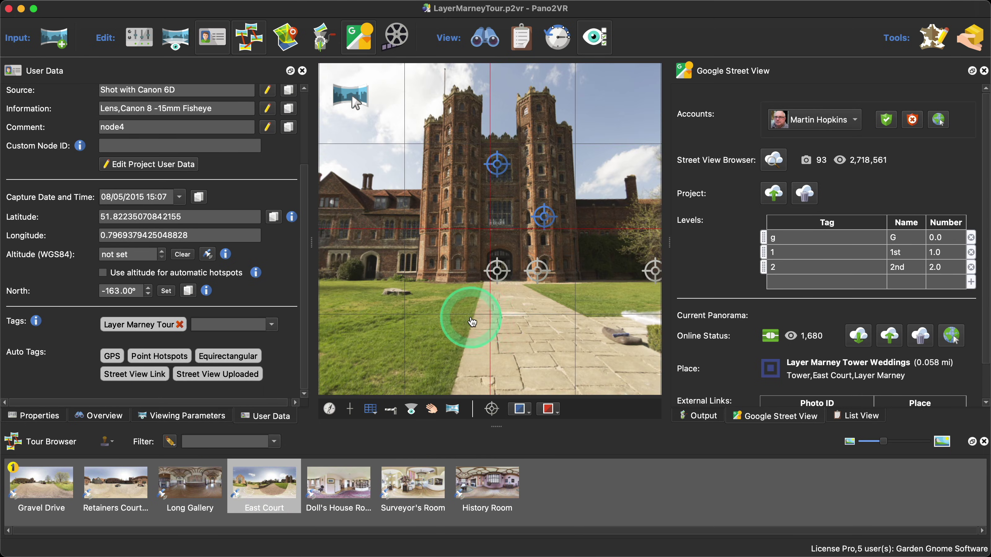
left_click_drag(512, 325, 515, 324)
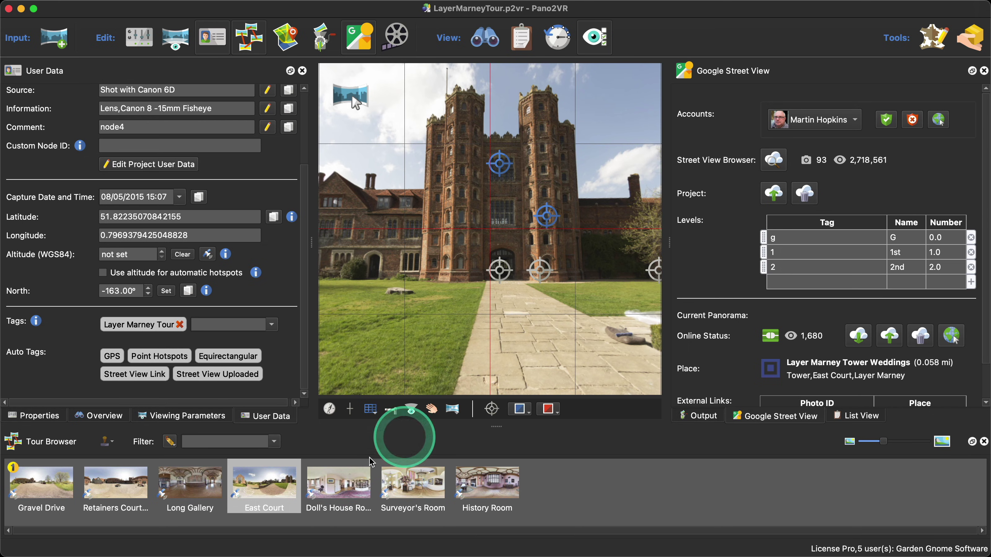
left_click(342, 491)
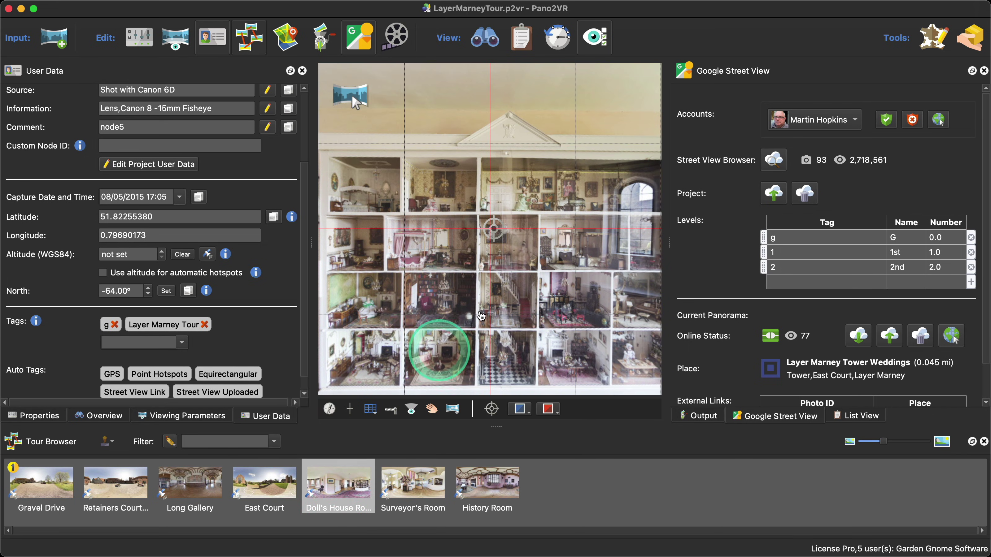
left_click_drag(342, 287, 486, 347)
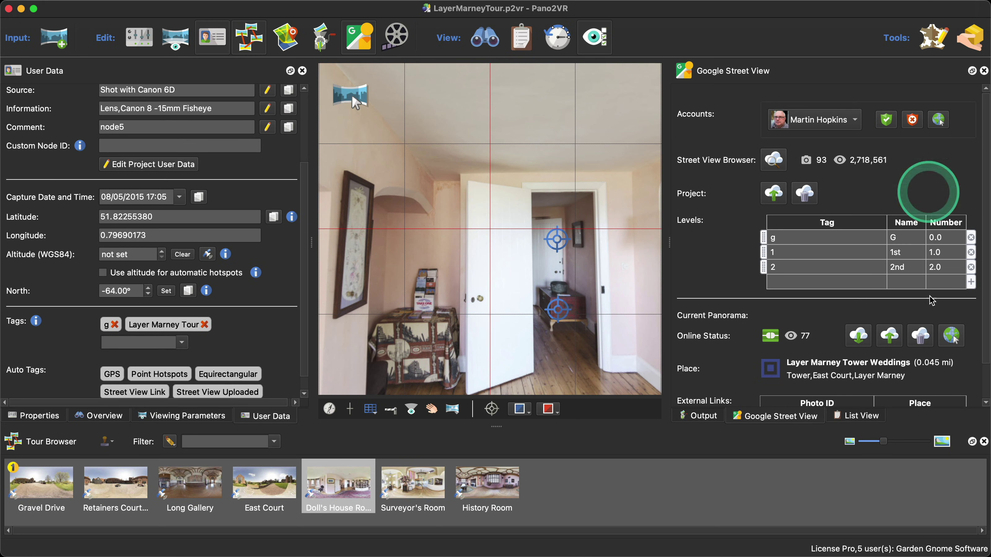
Open the Doll's House Room on Google Street View and move from it out to the courtyard.
left_click(952, 337)
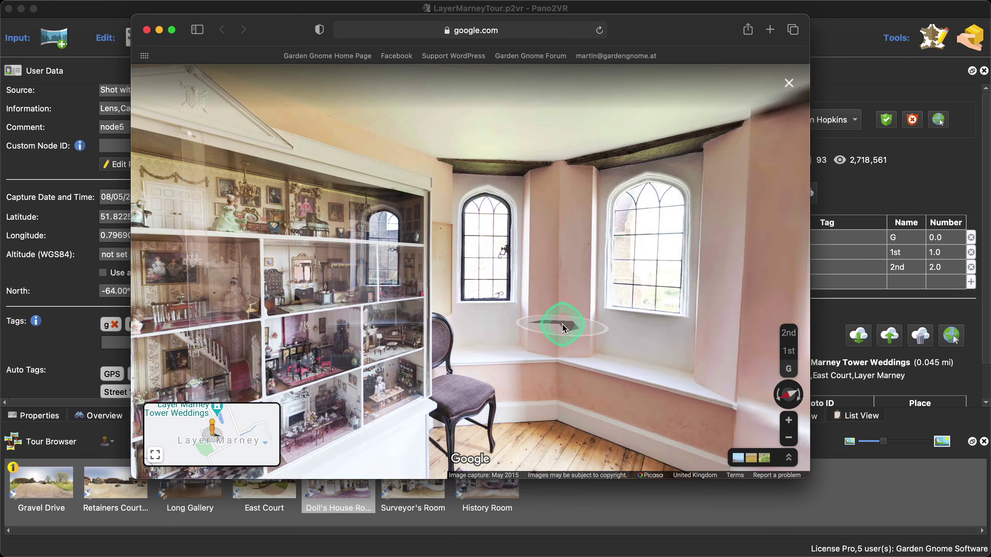
left_click(563, 328)
left_click(564, 367)
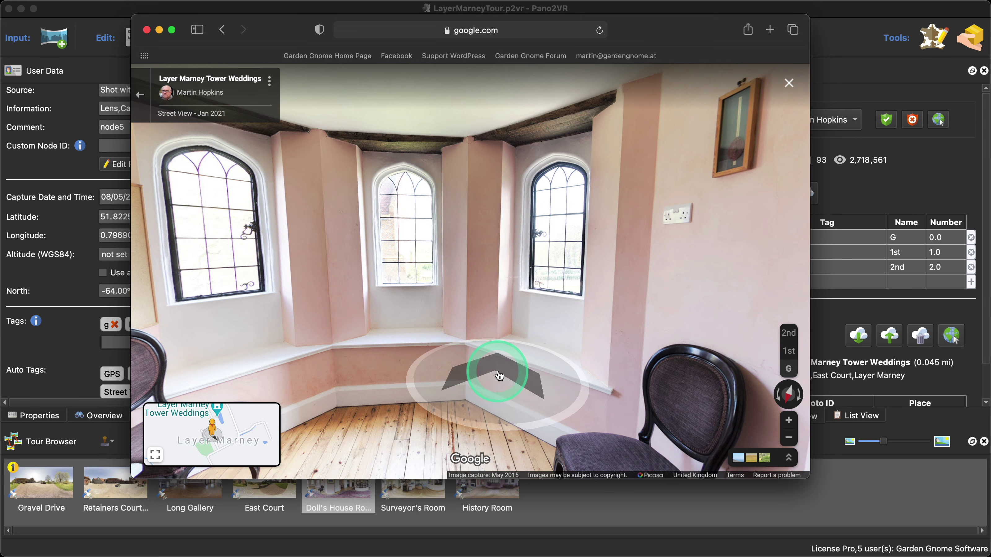
left_click(512, 361)
left_click(387, 365)
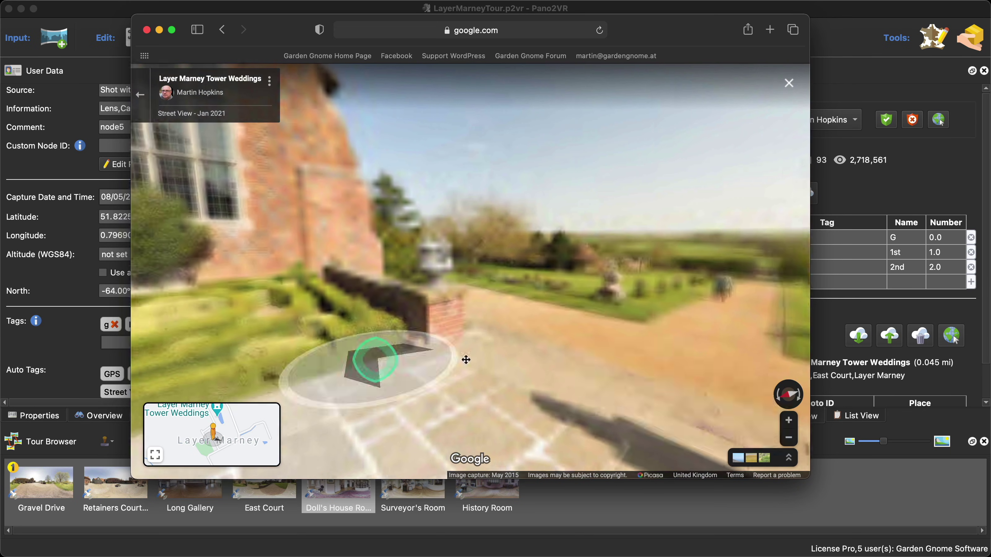
left_click(491, 355)
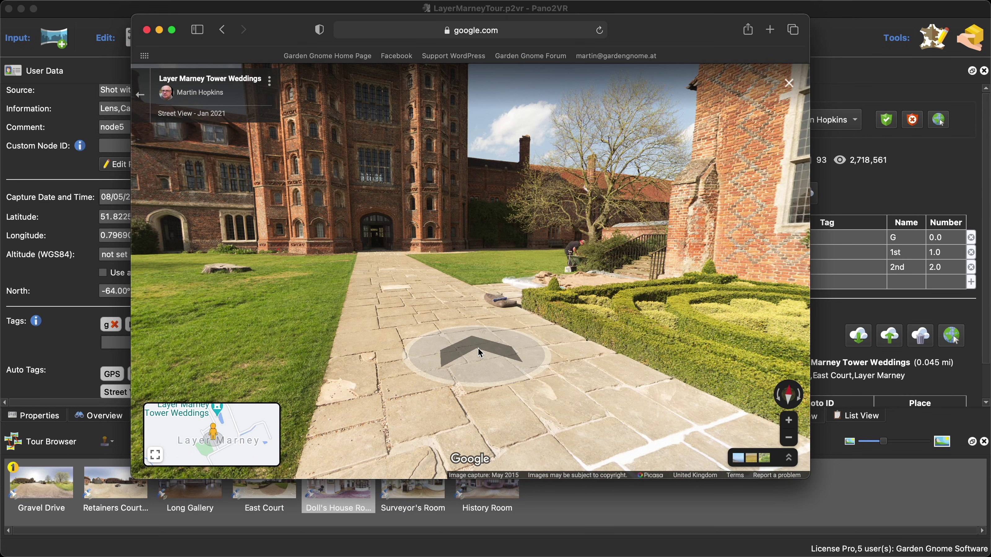
Follow the courtyard path back into the Doll's House Room on Street View and look around the room.
left_click(478, 349)
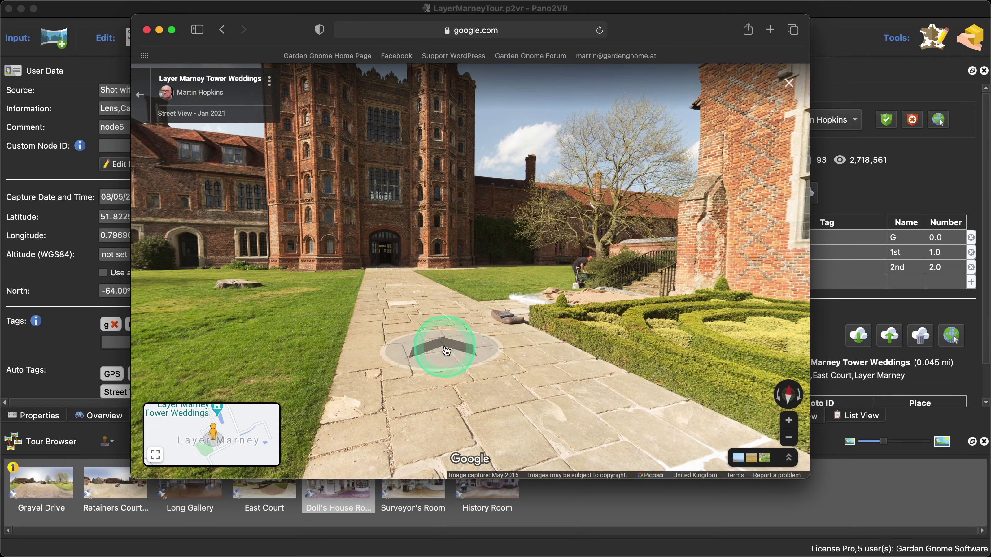
left_click(446, 351)
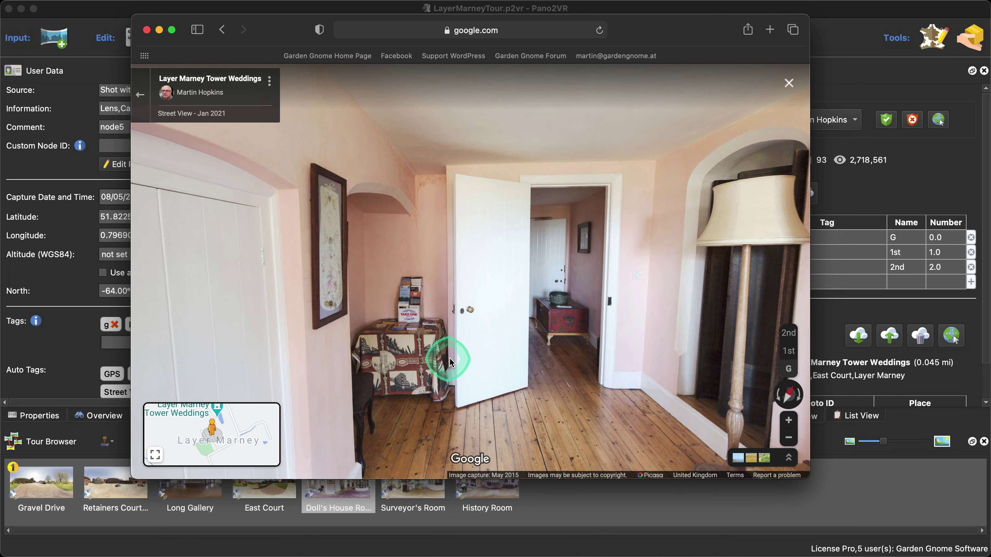
left_click(443, 354)
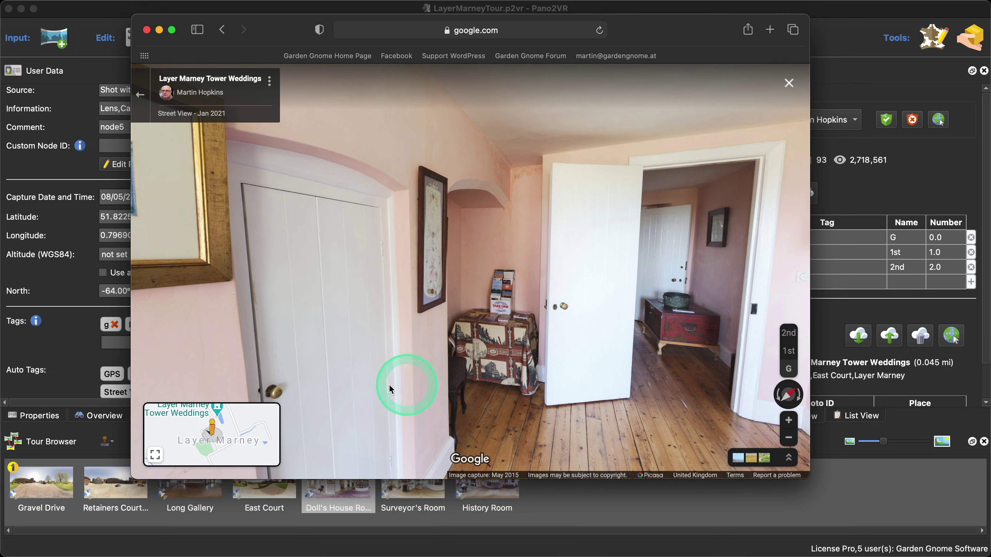
left_click(507, 369)
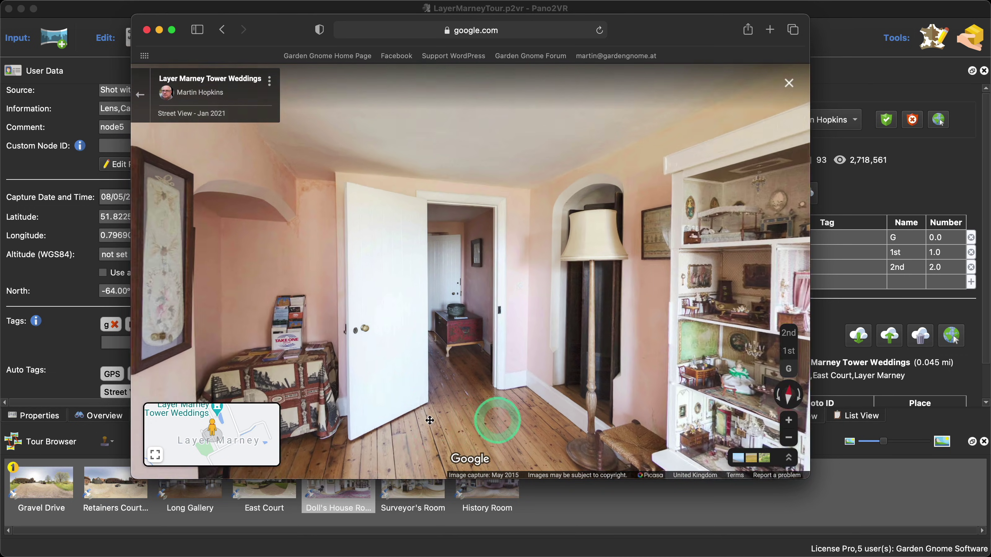
left_click(503, 412)
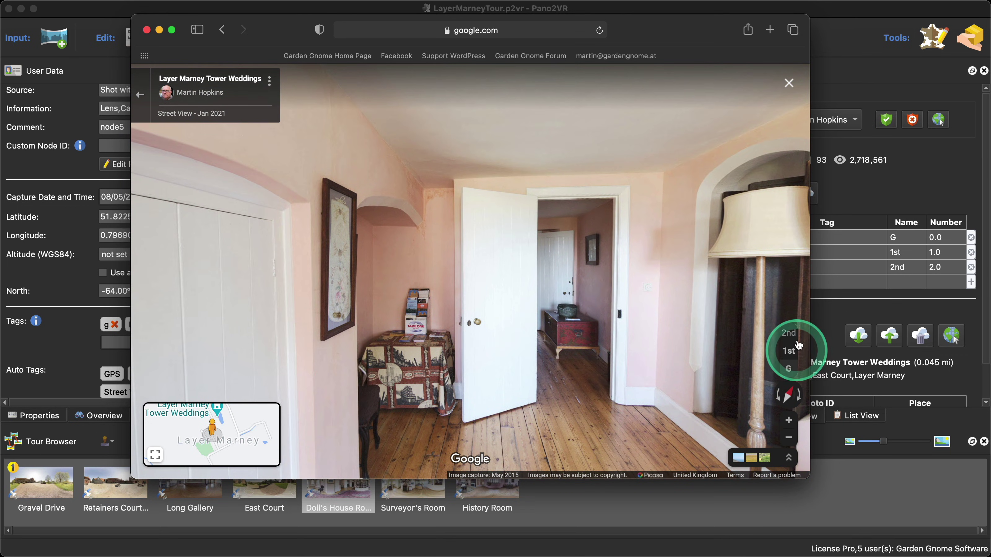
Switch Street View to the 1st level and look around, switch to the 2nd level, and close the page.
left_click(792, 353)
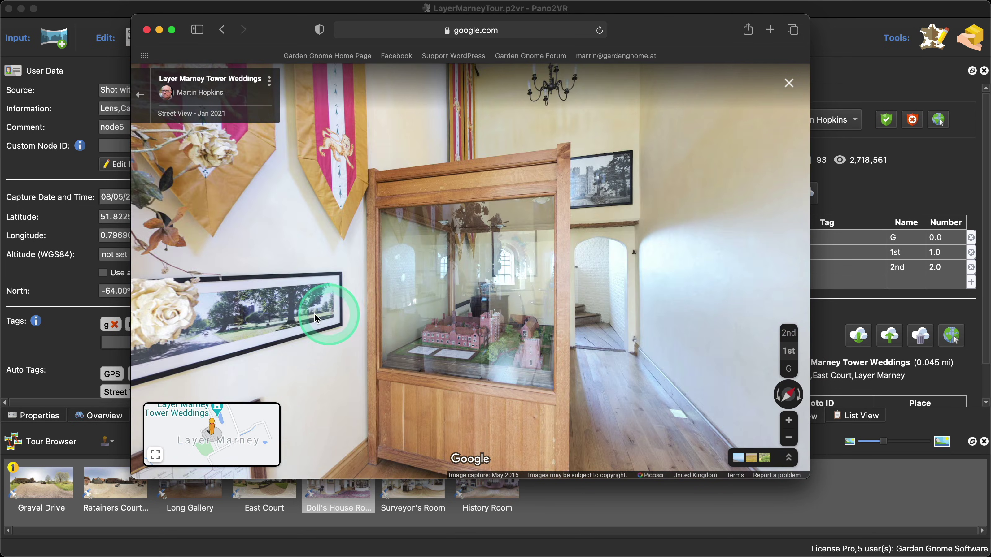
left_click(316, 318)
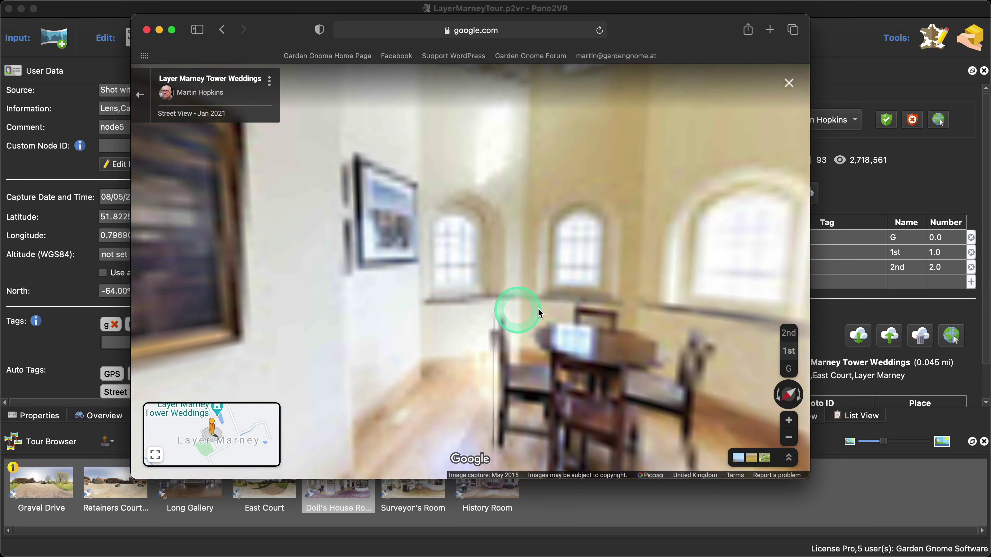
left_click(556, 306)
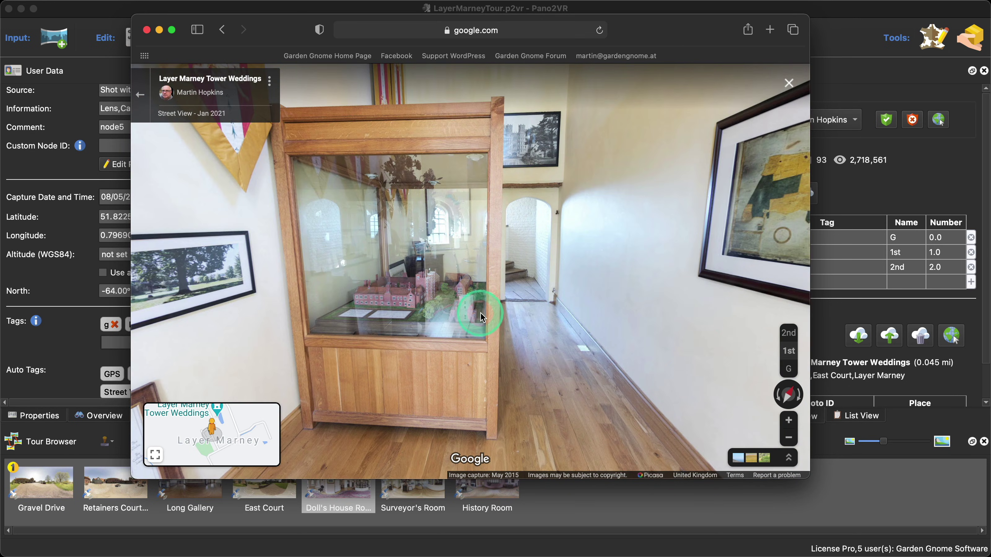
left_click(789, 333)
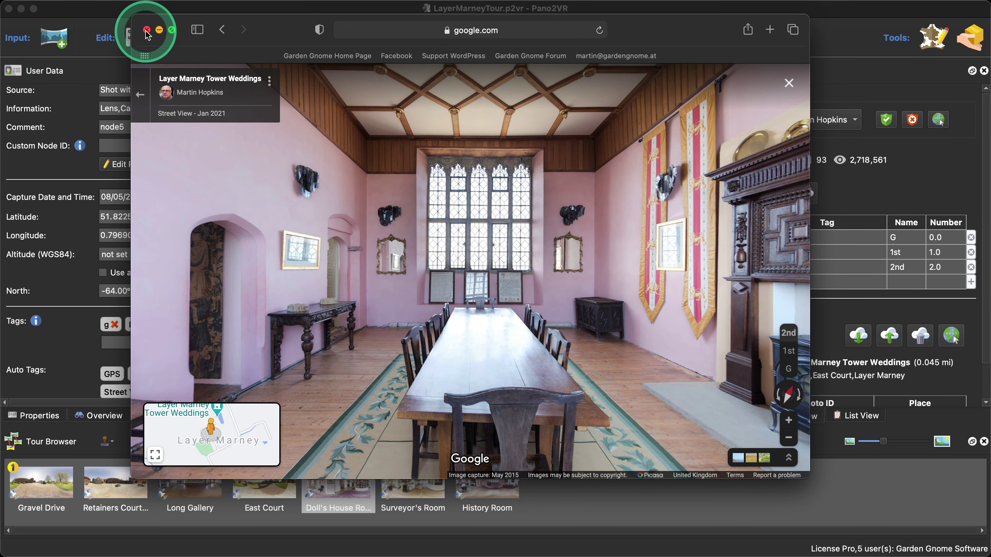
left_click(147, 31)
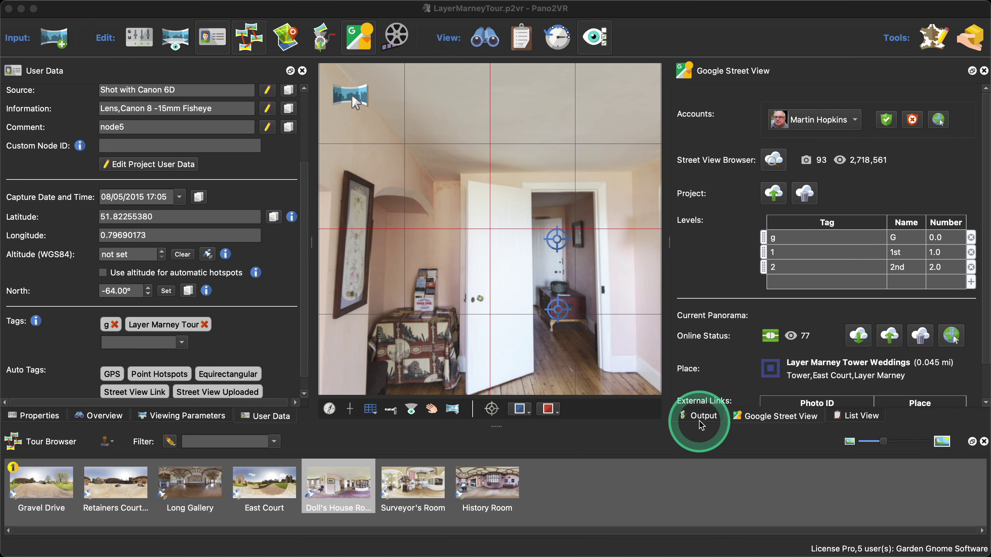
Open the tower output's LayerMarneySilhouette.ggsk skin for editing, view its Google Maps link and map element, and close it without changes.
left_click(701, 425)
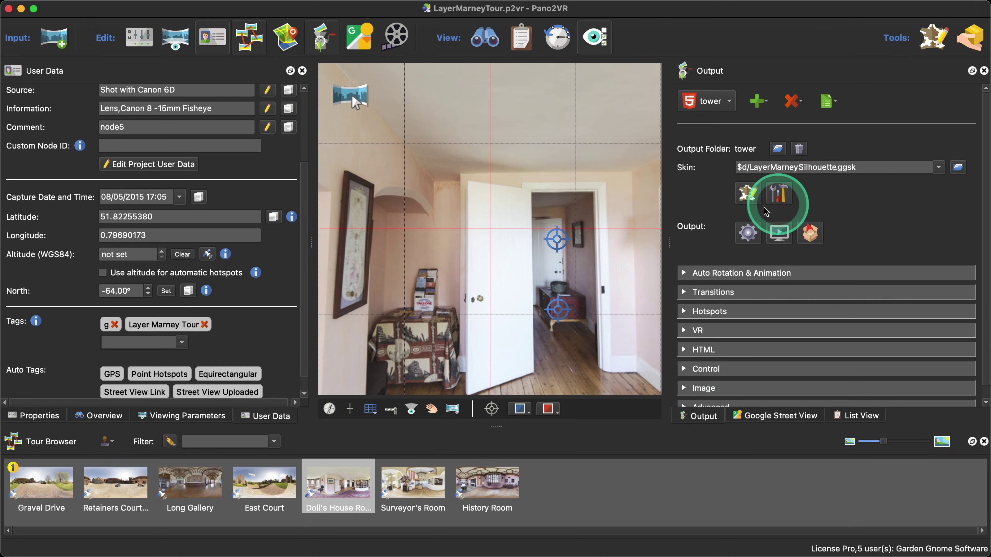
left_click(767, 211)
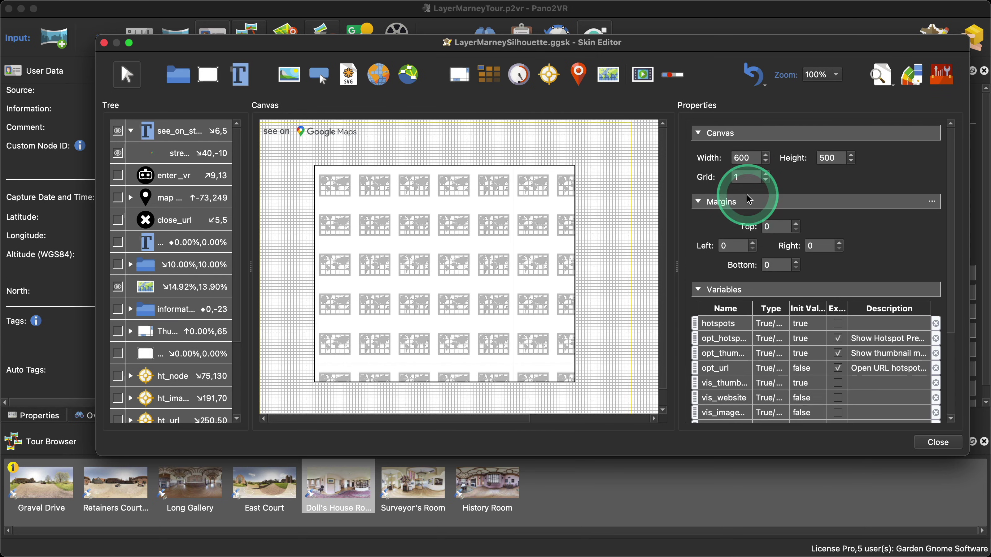
left_click(610, 394)
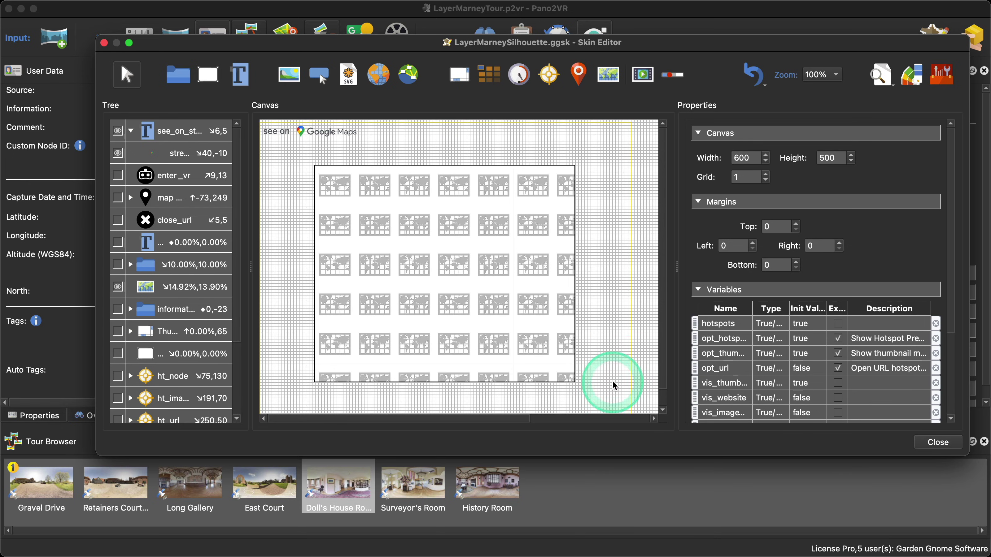
left_click(609, 345)
left_click(938, 442)
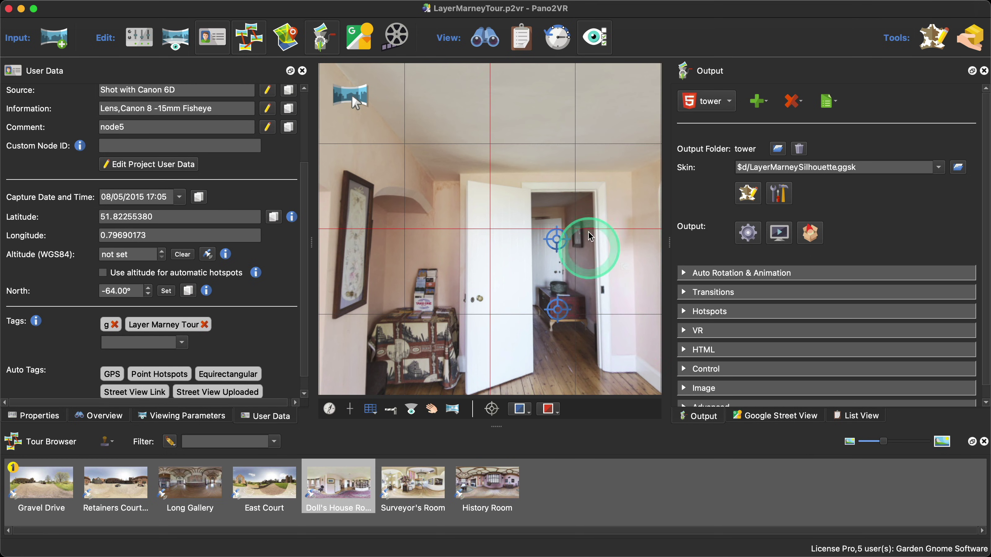
Show the tour map of LayerMarneyTower and dock it alongside the output and Street View settings.
left_click(292, 39)
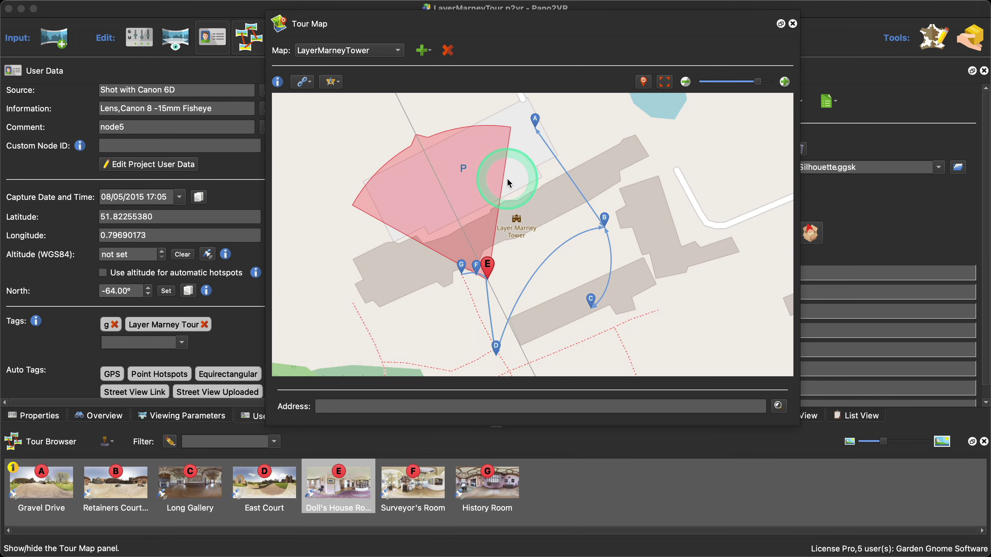
left_click_drag(527, 201, 525, 191)
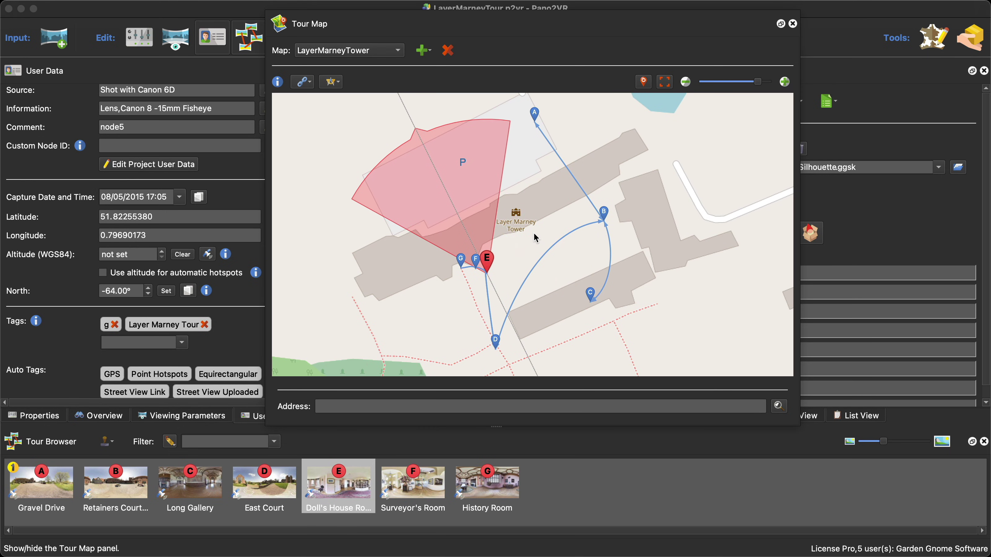
mouse_move(486, 264)
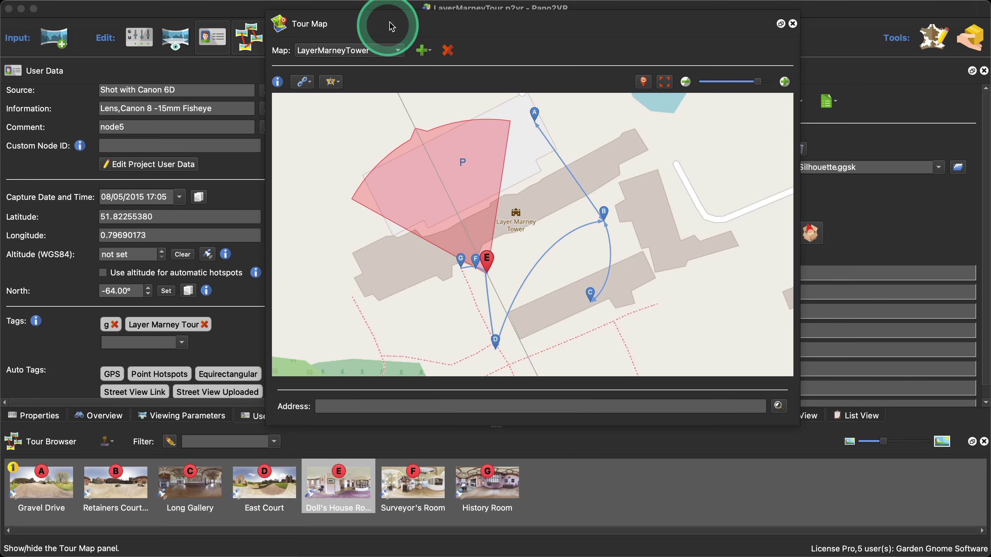
left_click_drag(387, 22, 752, 265)
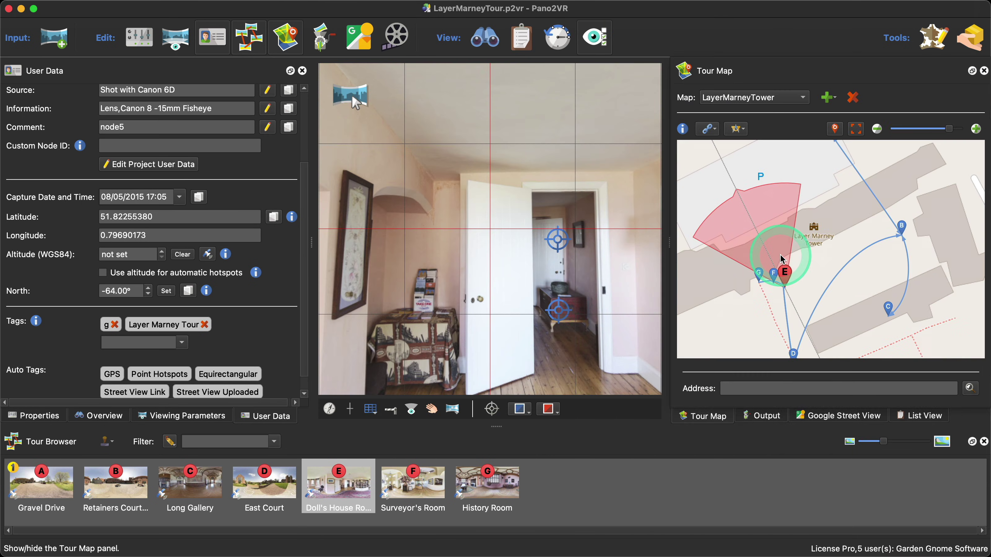
Look around the Doll's House Room, Surveyor's Room and History Room panoramas, checking each node's position on the tour map.
left_click_drag(431, 300, 469, 288)
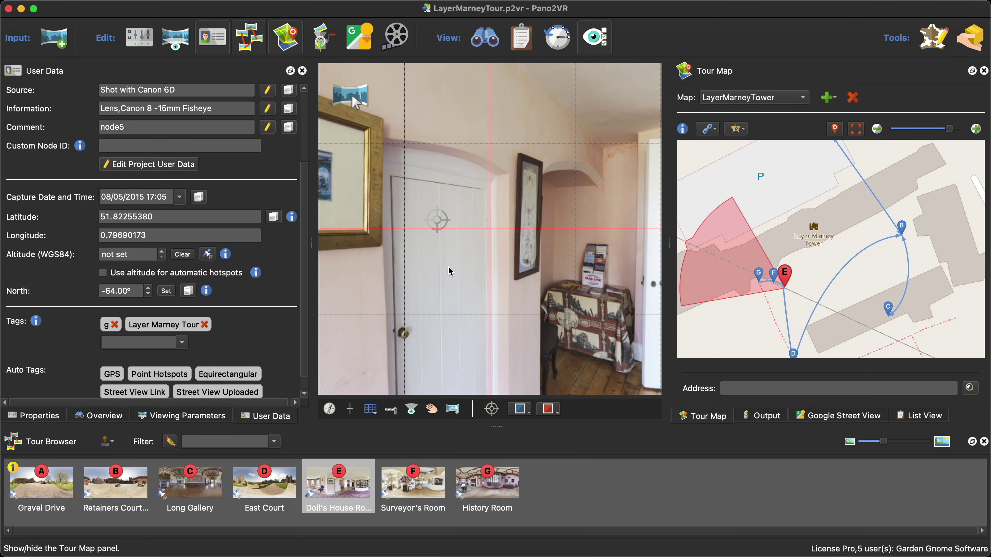
left_click_drag(451, 271, 522, 293)
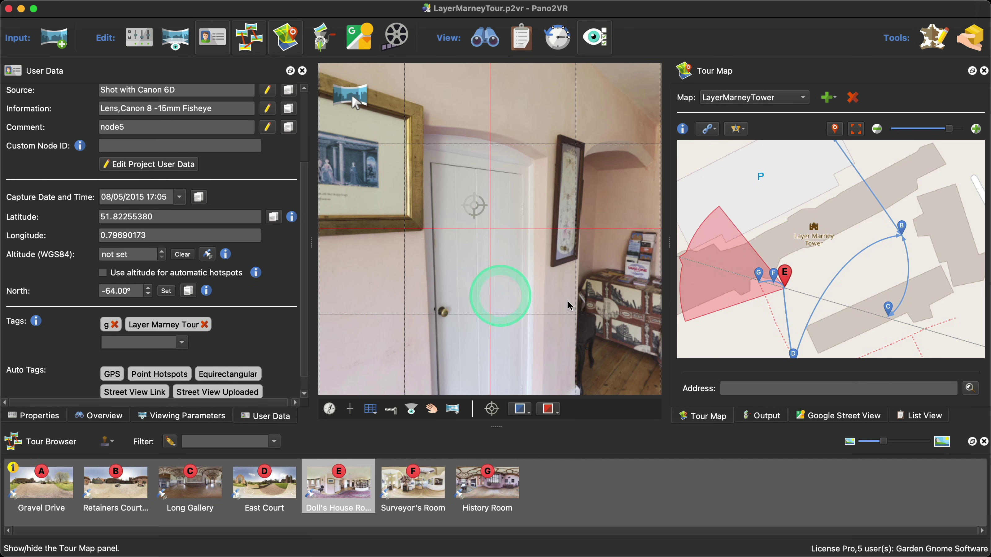
left_click(420, 488)
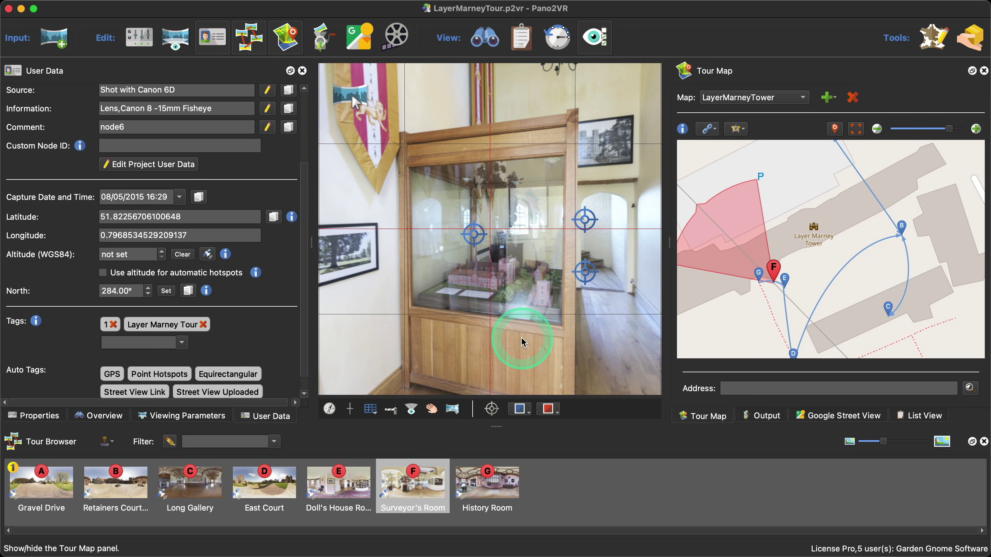
mouse_move(523, 336)
left_mouse_down()
mouse_move(490, 331)
mouse_move(527, 331)
left_mouse_up()
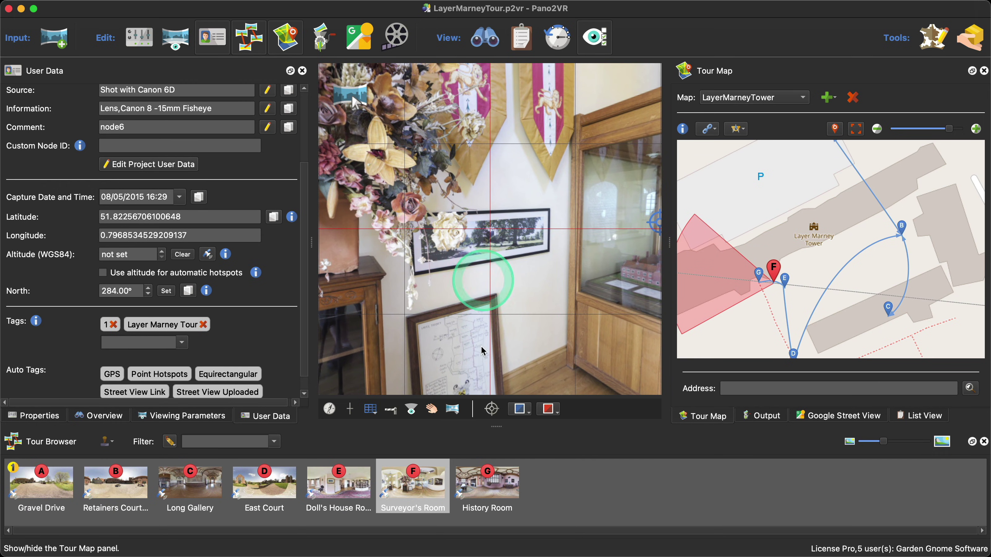
left_click(494, 492)
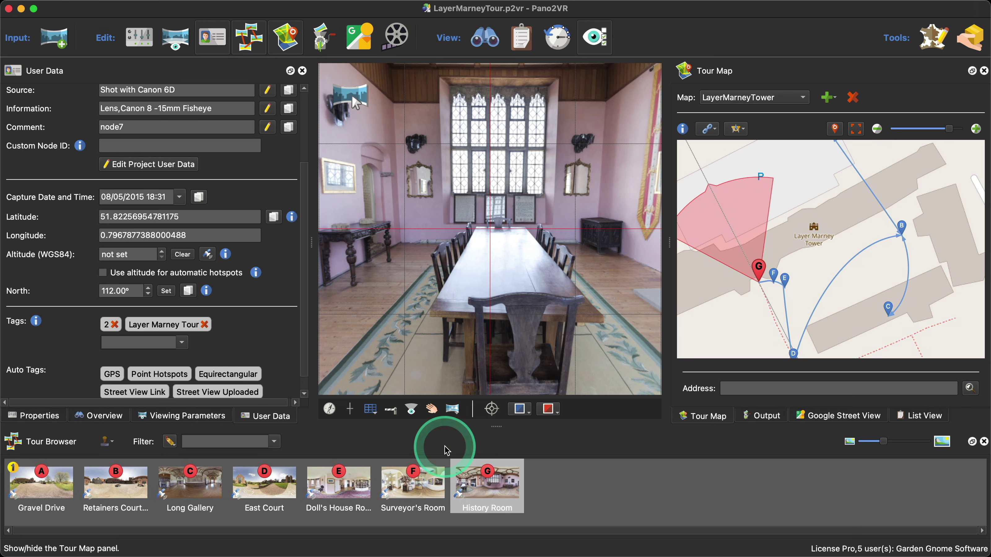
left_click_drag(570, 260, 527, 295)
left_click(748, 294)
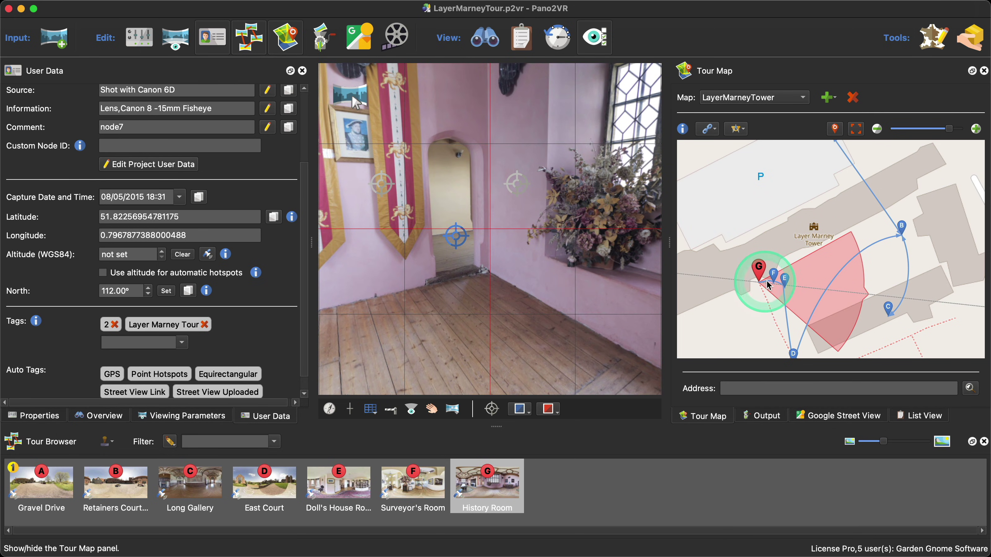
left_click(510, 328)
left_click(445, 345)
left_click(517, 205)
Go back to the Surveyor's Room panorama, look around it, and return to the Doll's House Room node.
left_click(421, 484)
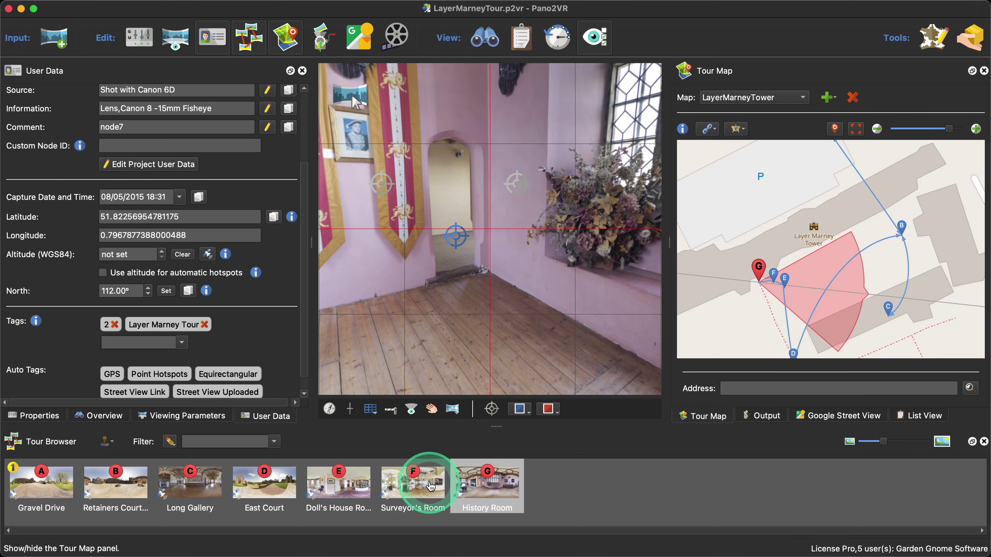
mouse_move(354, 288)
left_mouse_down()
mouse_move(410, 312)
mouse_move(380, 309)
mouse_move(452, 324)
mouse_move(460, 317)
mouse_move(470, 348)
left_mouse_up()
left_click(472, 493)
left_click(336, 484)
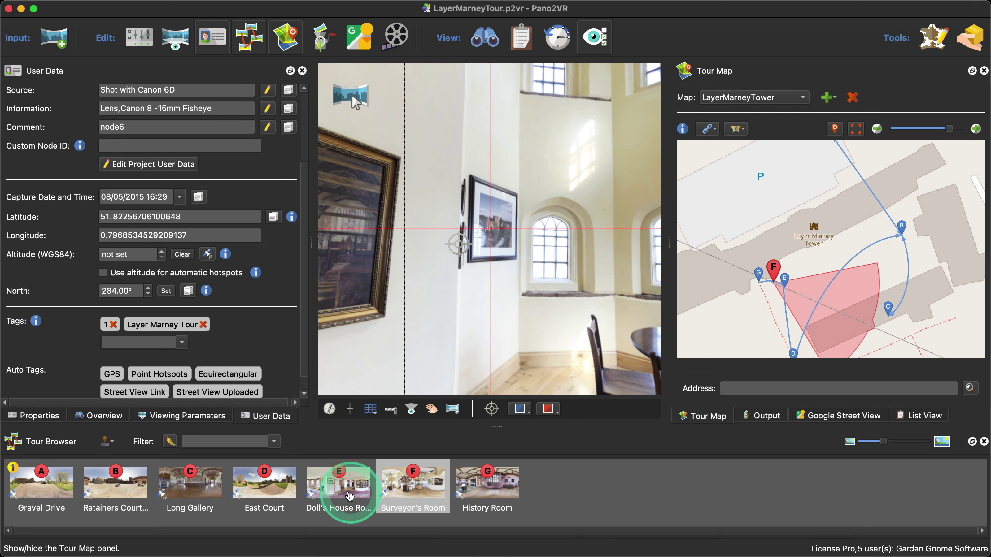
Move the Surveyor's Room and History Room nodes on the tour map into a straight line directly north of the Doll's House Room node.
mouse_move(469, 382)
left_mouse_down()
mouse_move(572, 328)
mouse_move(421, 321)
mouse_move(496, 348)
mouse_move(504, 303)
mouse_move(488, 322)
left_mouse_up()
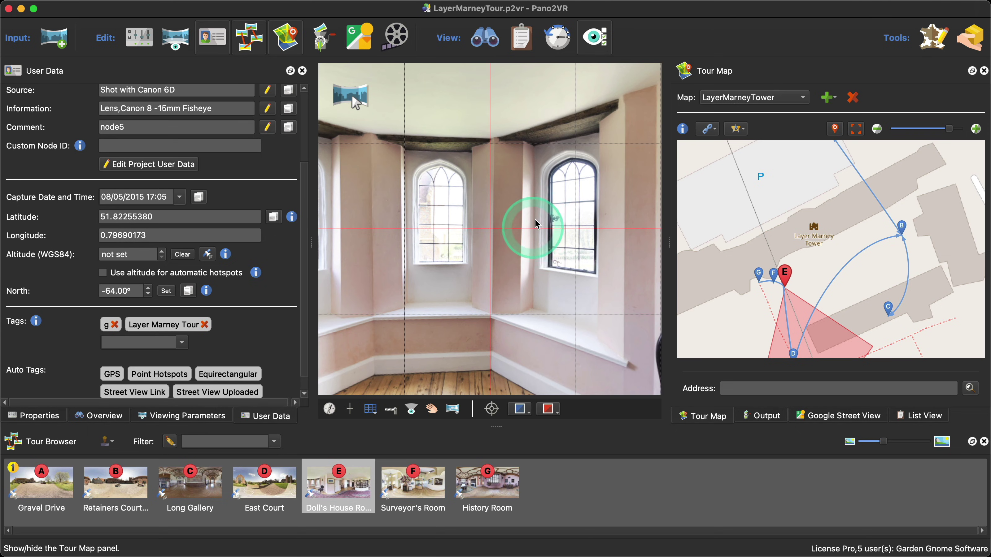
left_click_drag(781, 199, 768, 222)
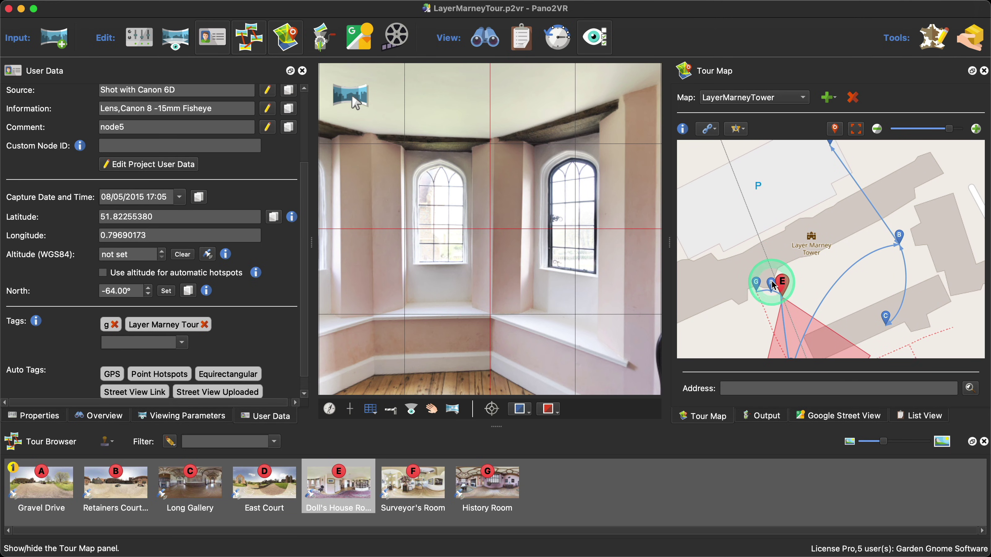
left_click_drag(773, 290, 782, 246)
key("alt")
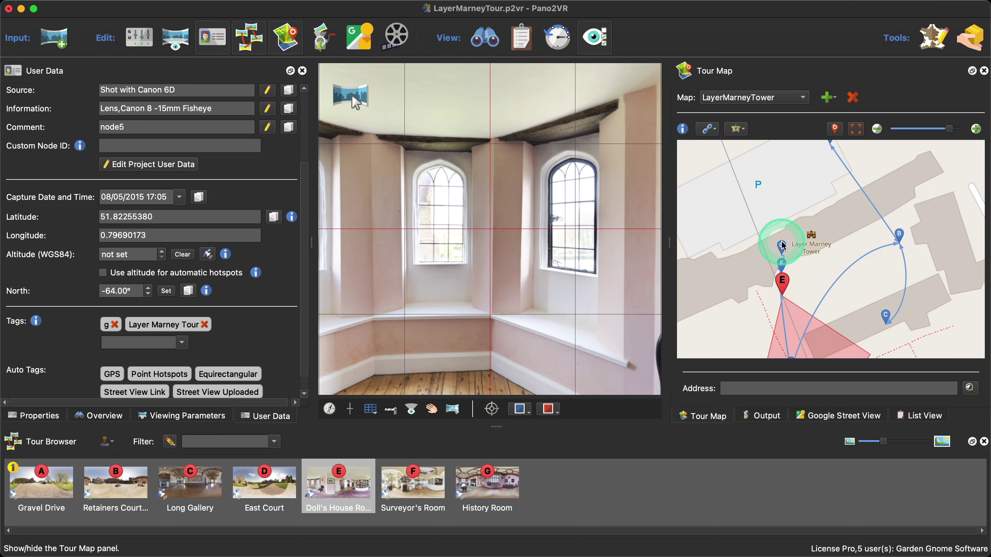
Check the viewing direction on the tour map while looking through the Doll's House Room, Surveyor's Room and History Room panoramas.
left_click_drag(568, 264, 485, 253)
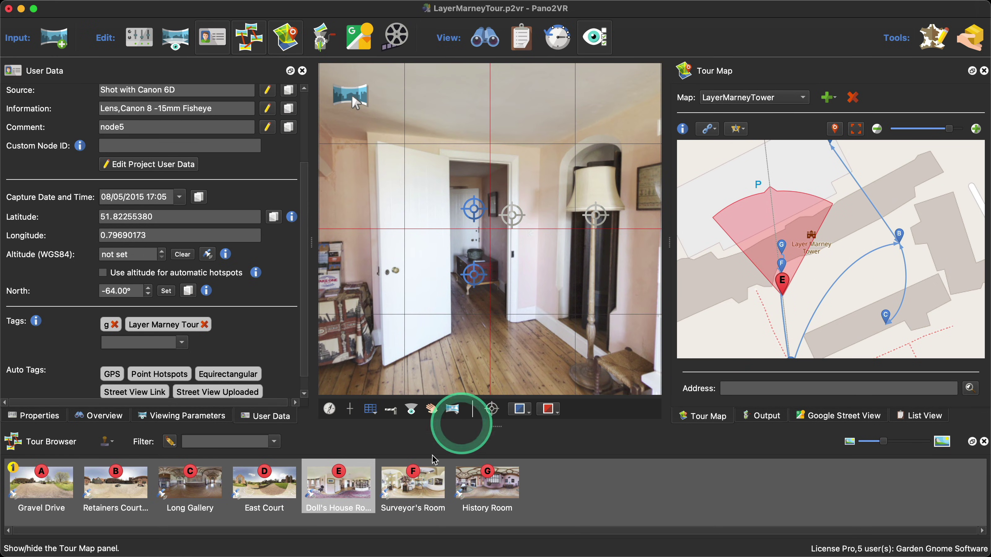
left_click(410, 493)
left_click_drag(487, 314, 431, 310)
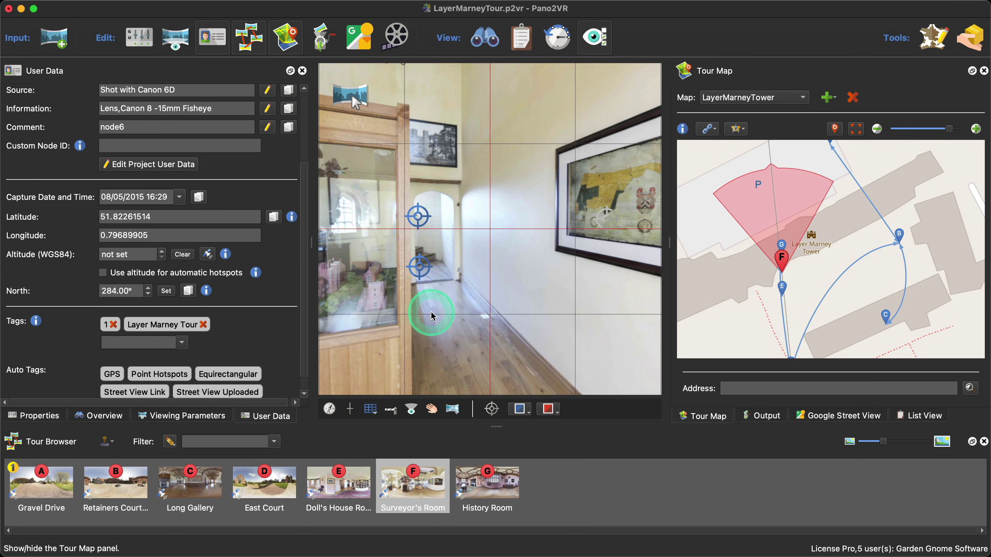
left_click(495, 507)
mouse_move(494, 508)
left_mouse_down()
mouse_move(493, 491)
mouse_move(571, 335)
mouse_move(798, 234)
mouse_move(758, 276)
mouse_move(772, 236)
mouse_move(788, 231)
mouse_move(779, 286)
mouse_move(810, 232)
mouse_move(816, 250)
mouse_move(776, 292)
mouse_move(782, 242)
mouse_move(781, 274)
mouse_move(784, 248)
mouse_move(750, 276)
mouse_move(461, 299)
mouse_move(641, 232)
mouse_move(779, 255)
mouse_move(711, 423)
mouse_move(823, 430)
mouse_move(833, 422)
mouse_move(791, 156)
left_mouse_up()
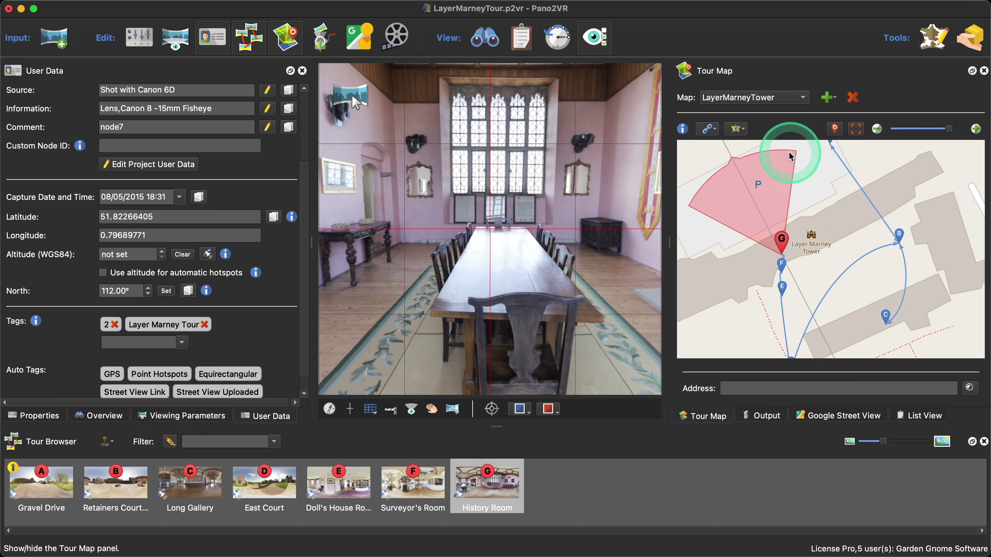
Close the tour map and turn the Doll's House Room panorama toward its open doorway.
left_click(972, 72)
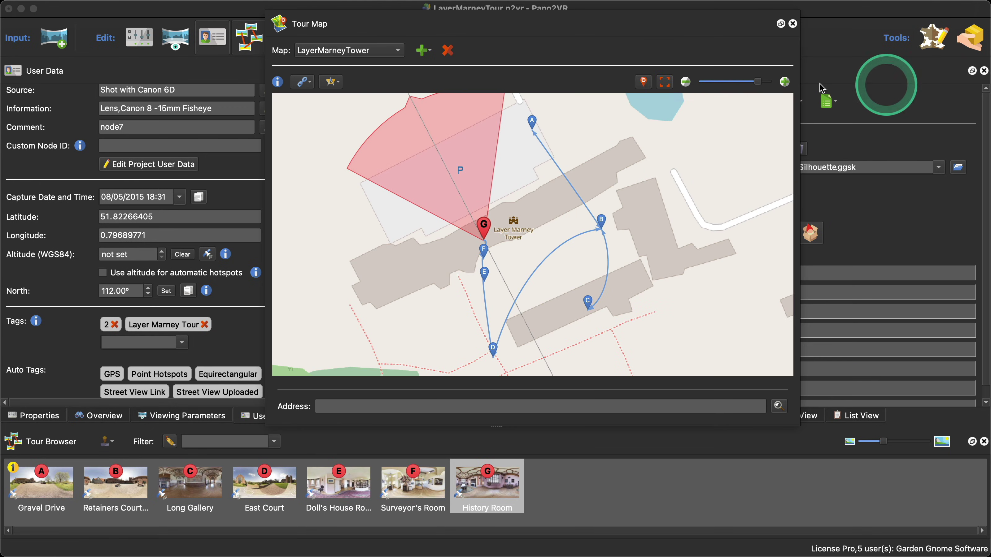
left_click(793, 24)
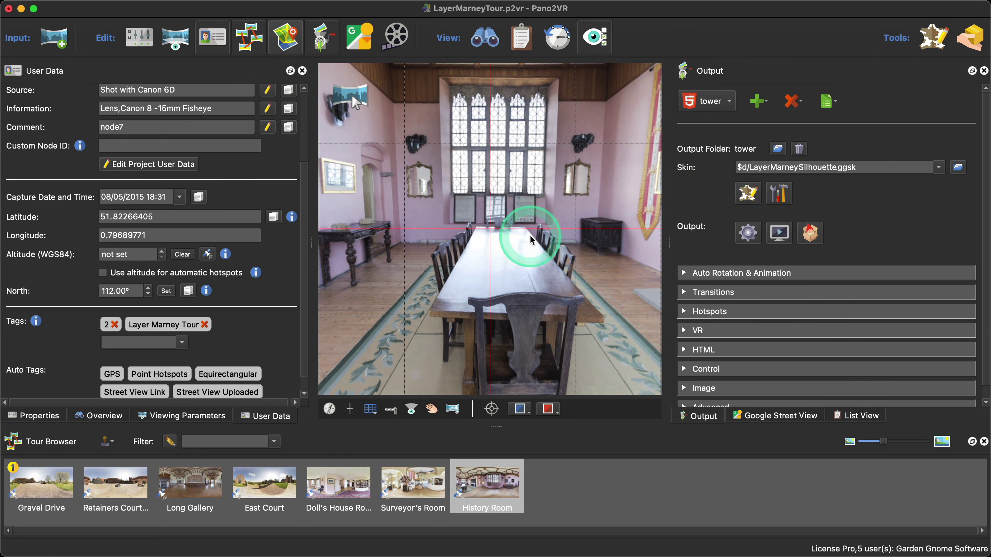
left_click(341, 480)
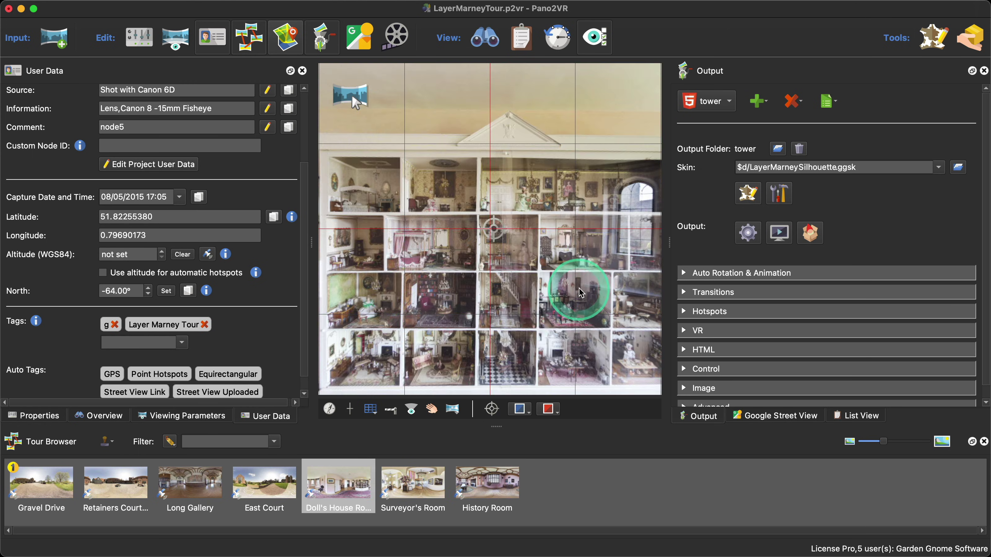
left_click_drag(581, 293, 417, 318)
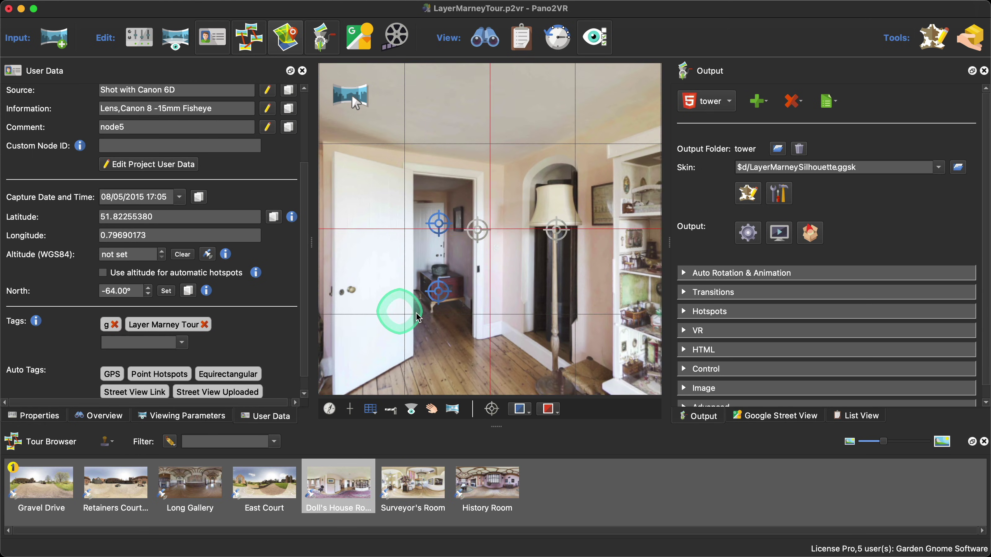
Generate the tower output, go to the Doll's House Room through the preview's thumbnails, and hide the thumbnail menu.
left_click(748, 232)
left_click(588, 295)
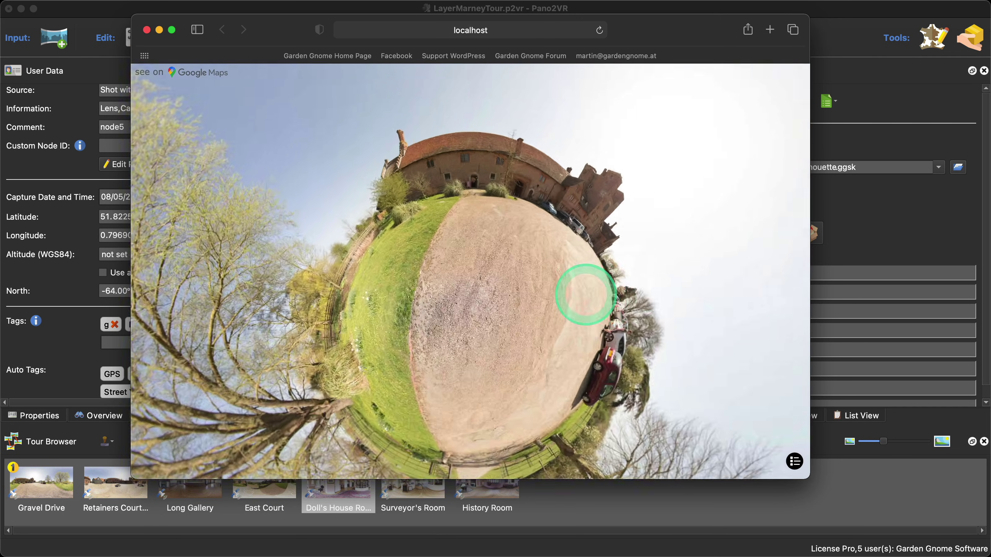
mouse_move(794, 465)
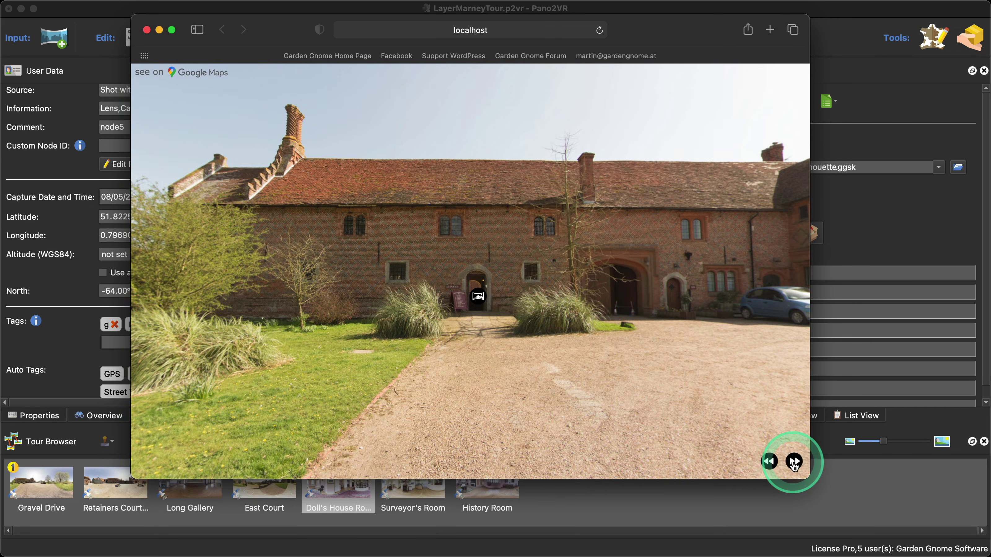
left_click(671, 461)
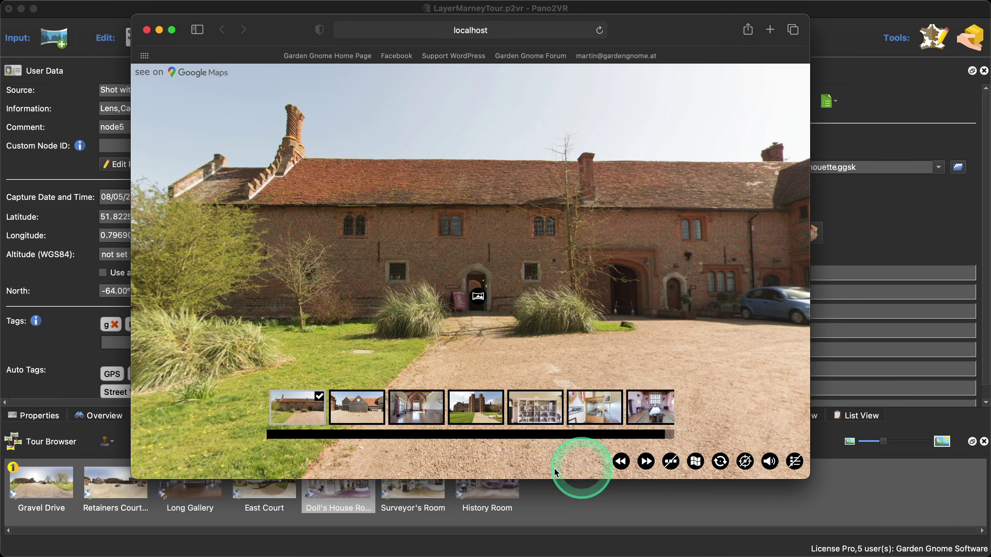
left_click(535, 407)
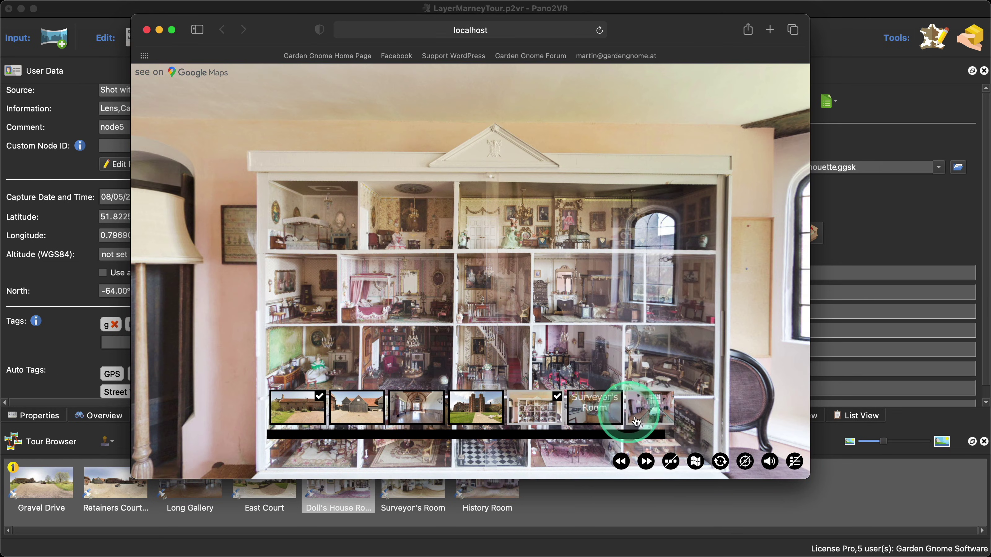
left_click(671, 462)
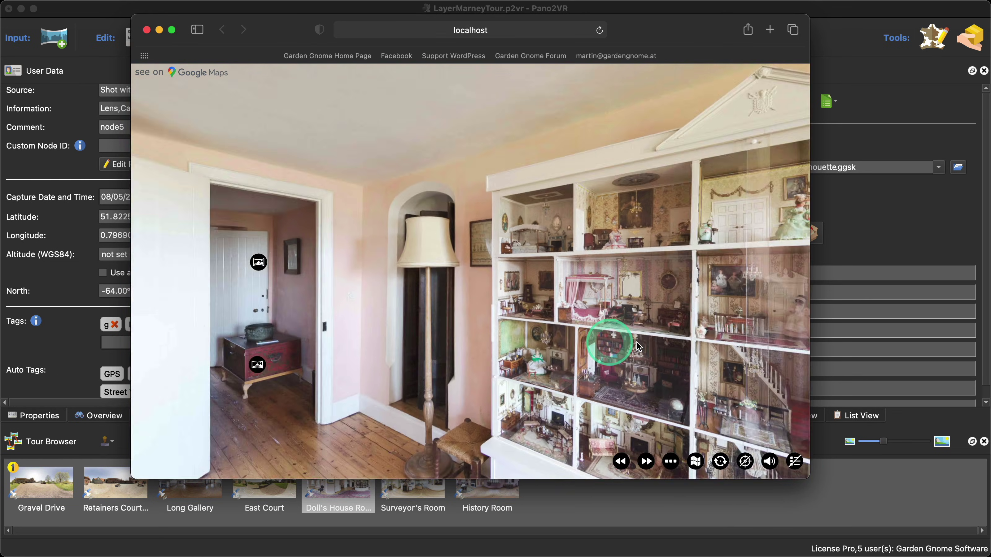
Look around the Doll's House Room in the output preview, from the doorway hotspots to the bay windows.
left_click_drag(638, 346, 548, 373)
mouse_move(539, 267)
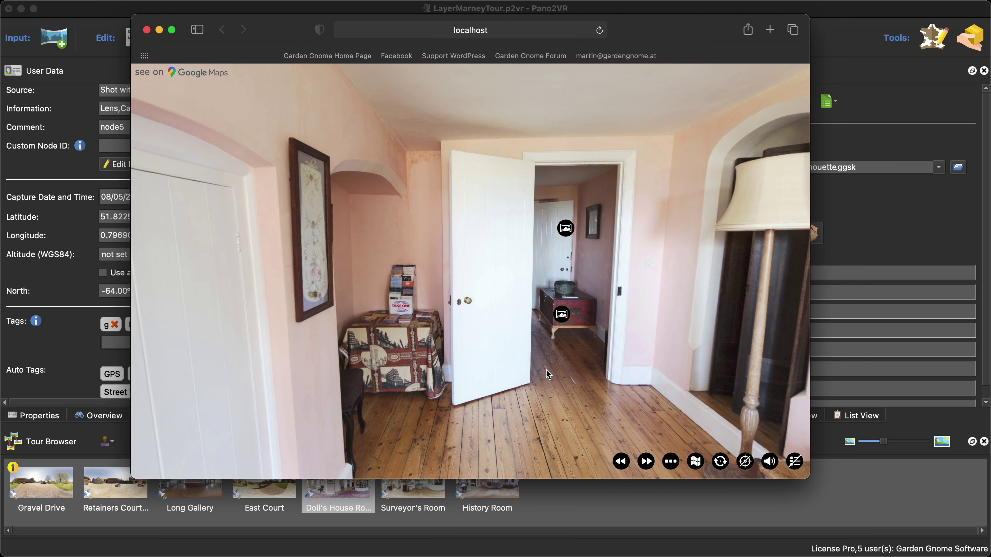
left_click(545, 373)
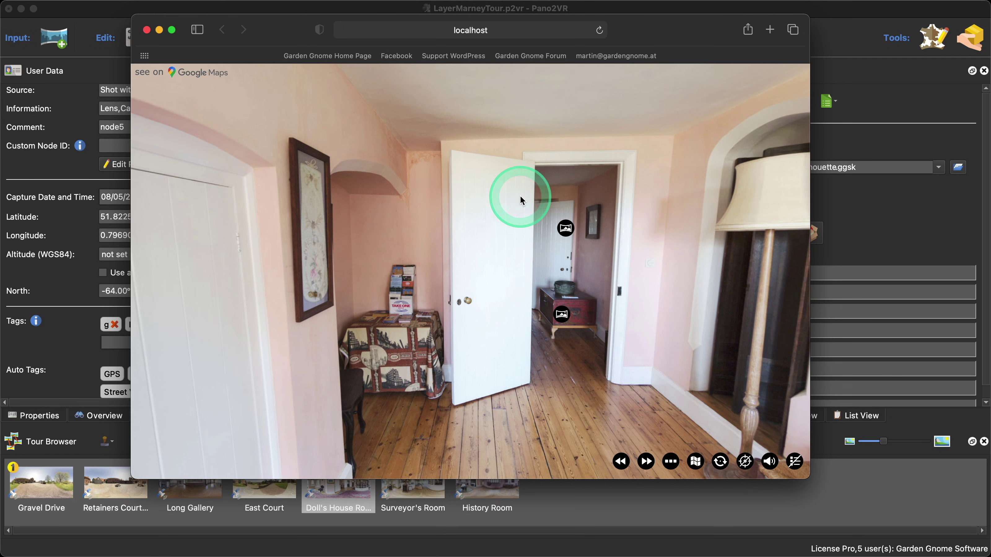
left_click_drag(521, 200, 399, 406)
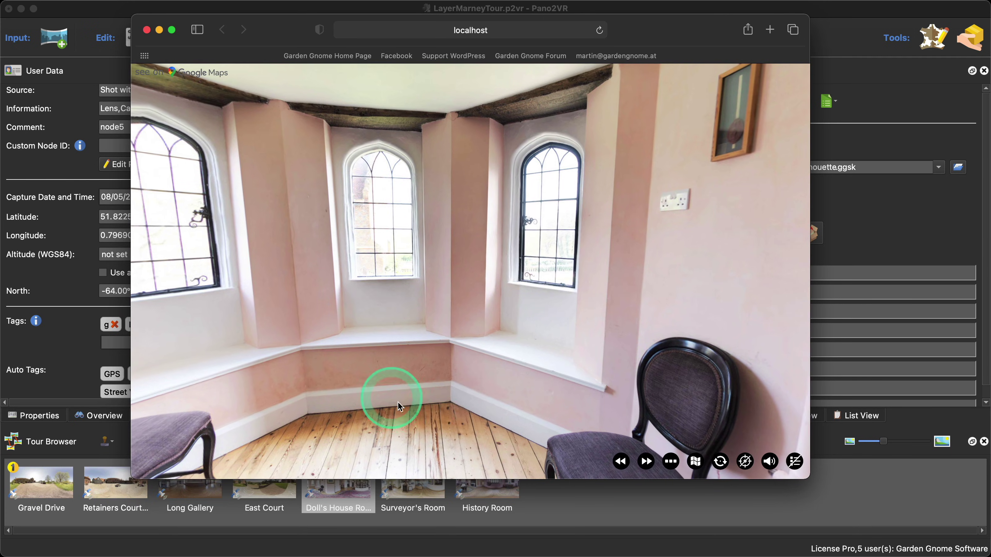
left_click_drag(485, 398, 566, 420)
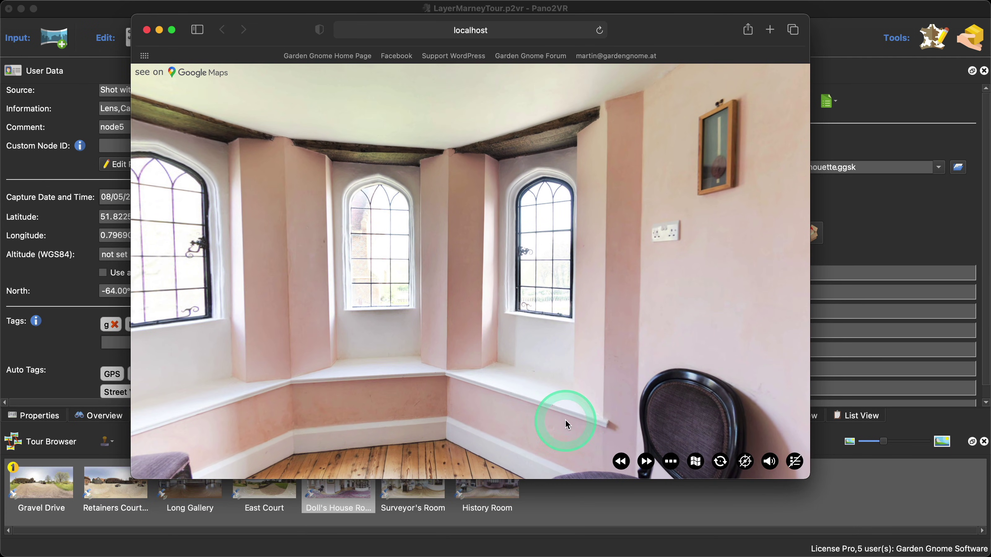
Follow the room's Google Maps link, look at the level selector, step outdoors in Street View, and close that page.
left_click(211, 77)
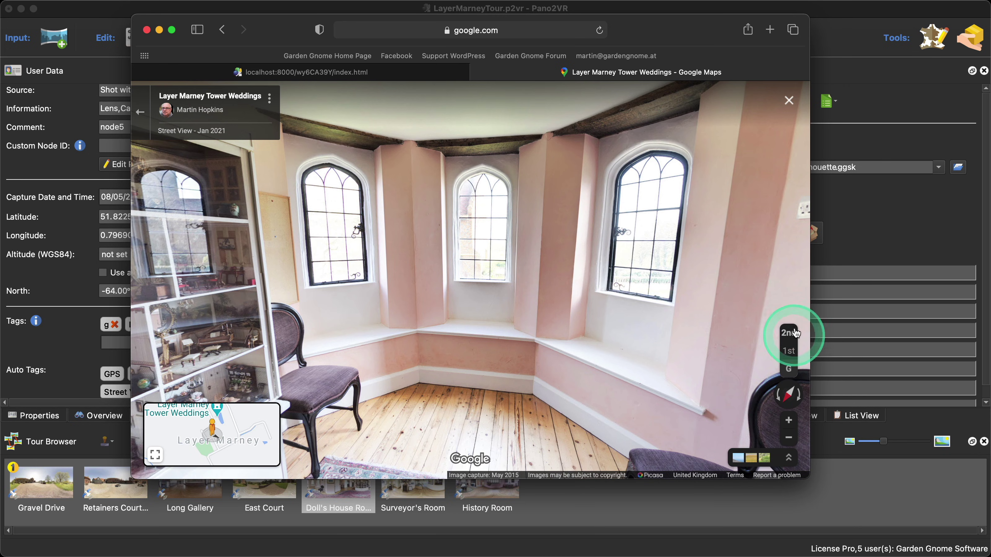
left_click(788, 395)
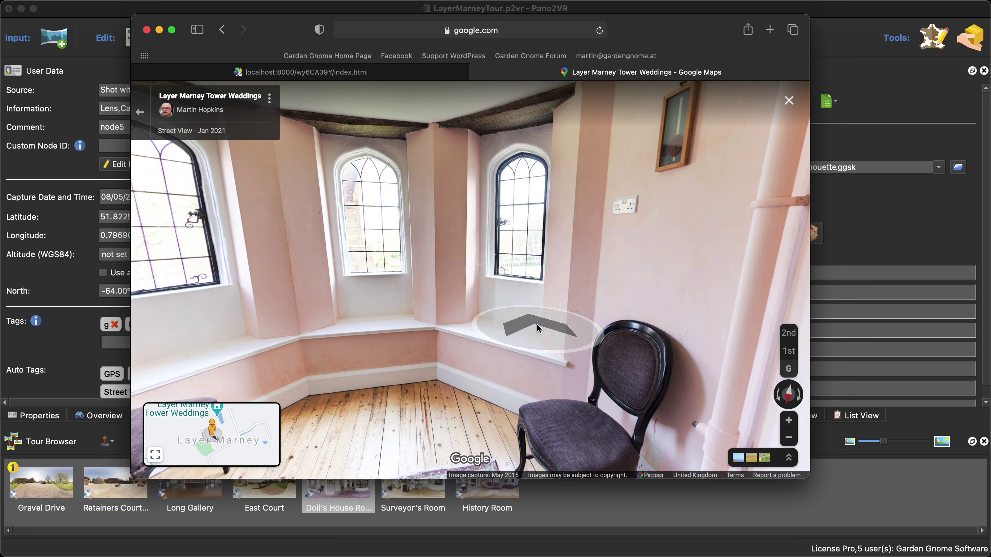
left_click(538, 328)
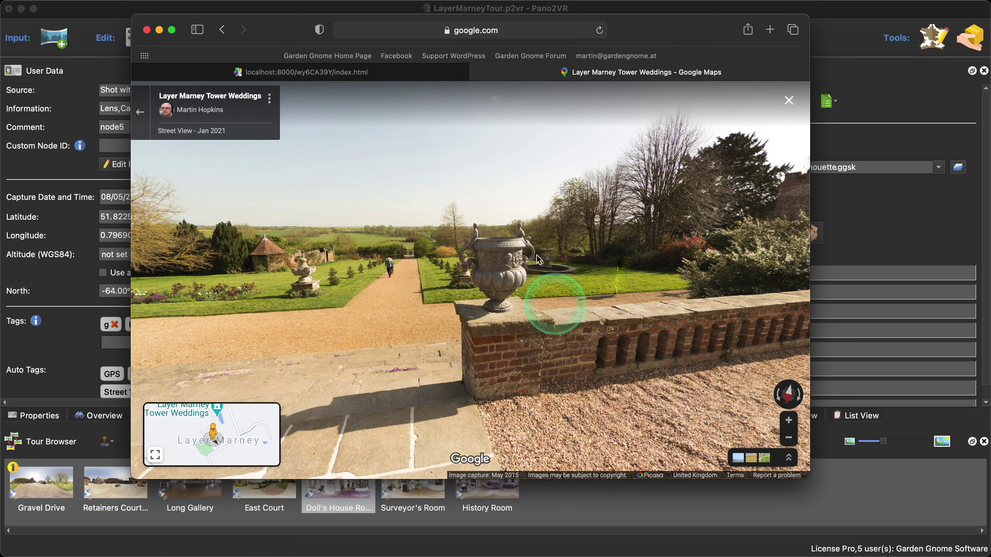
left_click(479, 247)
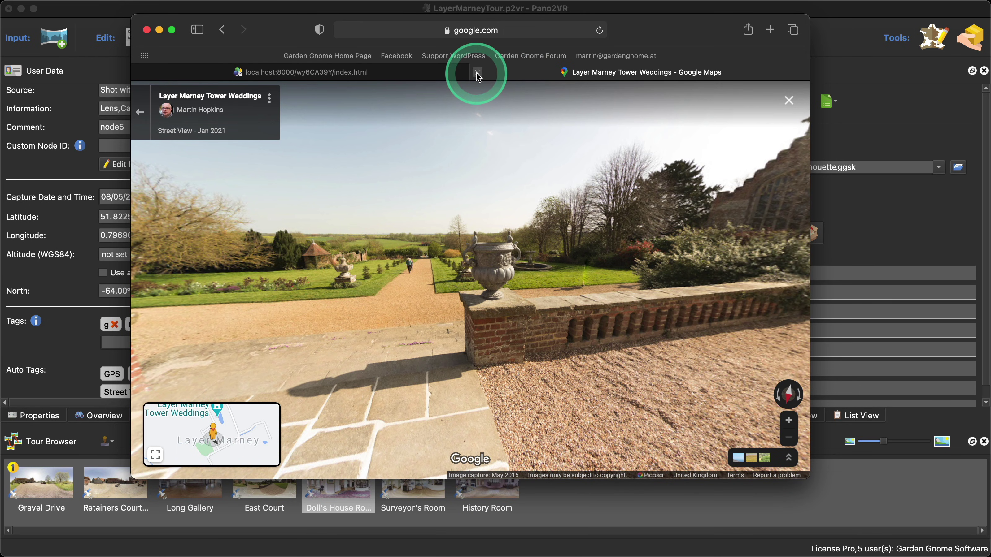
left_click(477, 73)
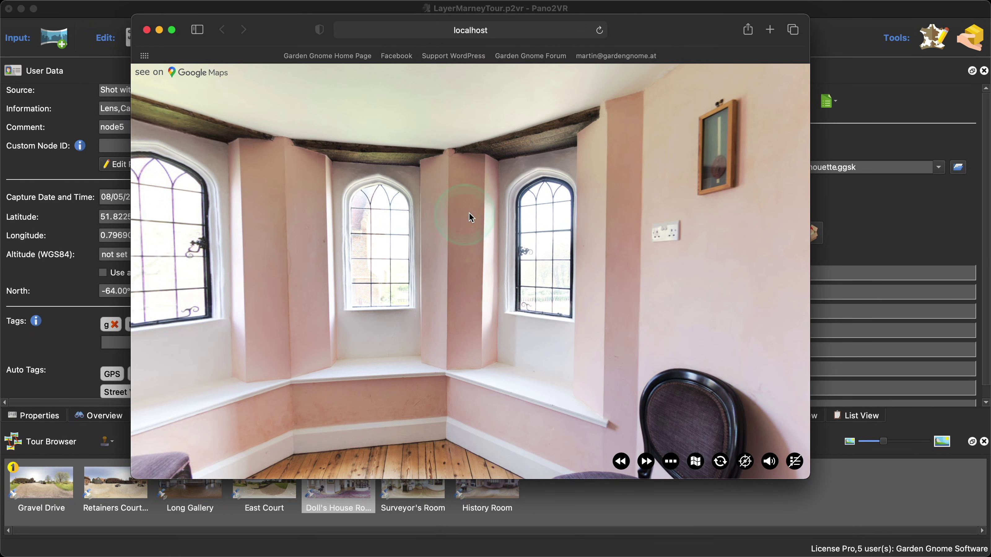
Check how the Google Maps link opens once more, and close both the Street View page and the tour preview.
left_click(215, 73)
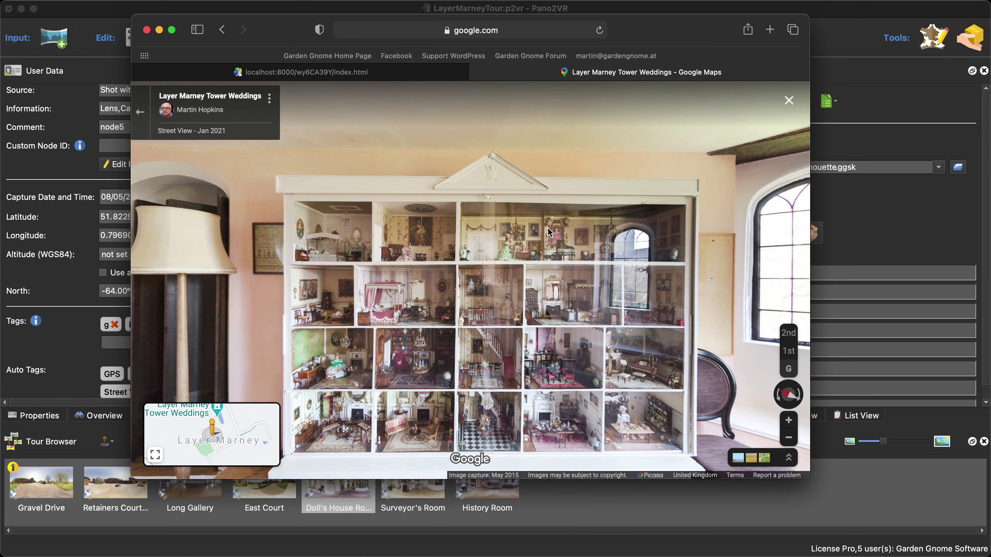
left_click(478, 74)
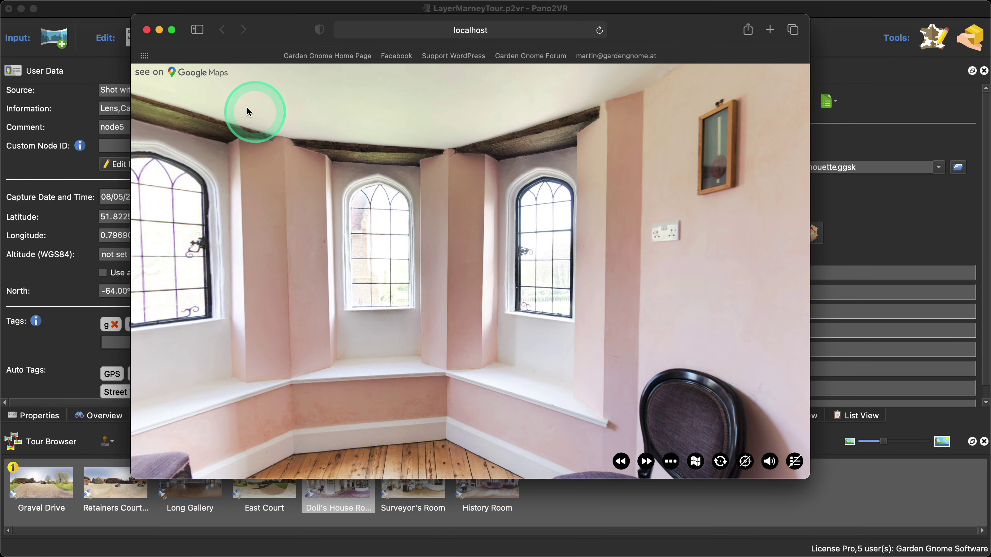
left_click(147, 30)
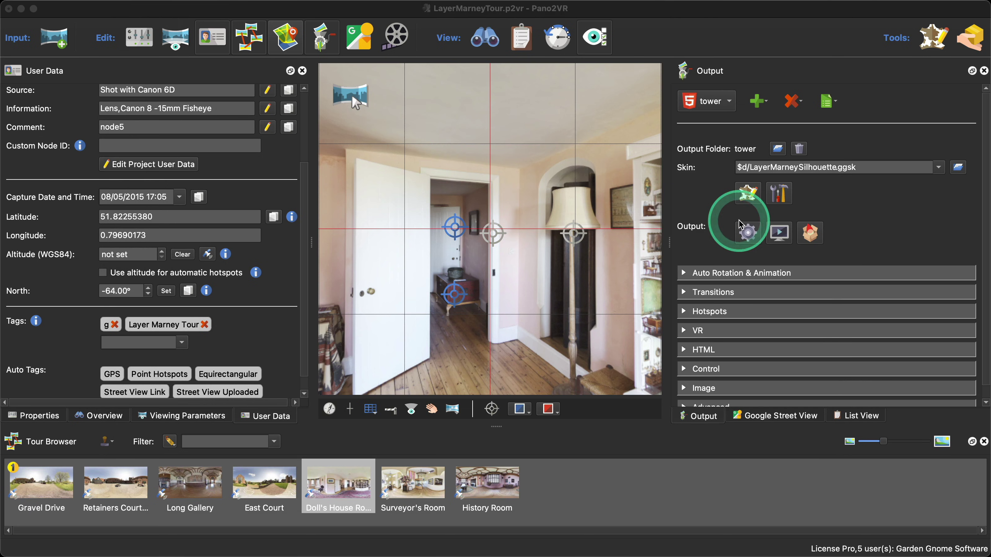
In the LayerMarneySilhouette.ggsk skin, set the target of the "see on" text's Go to URL action to _self.
left_click(747, 193)
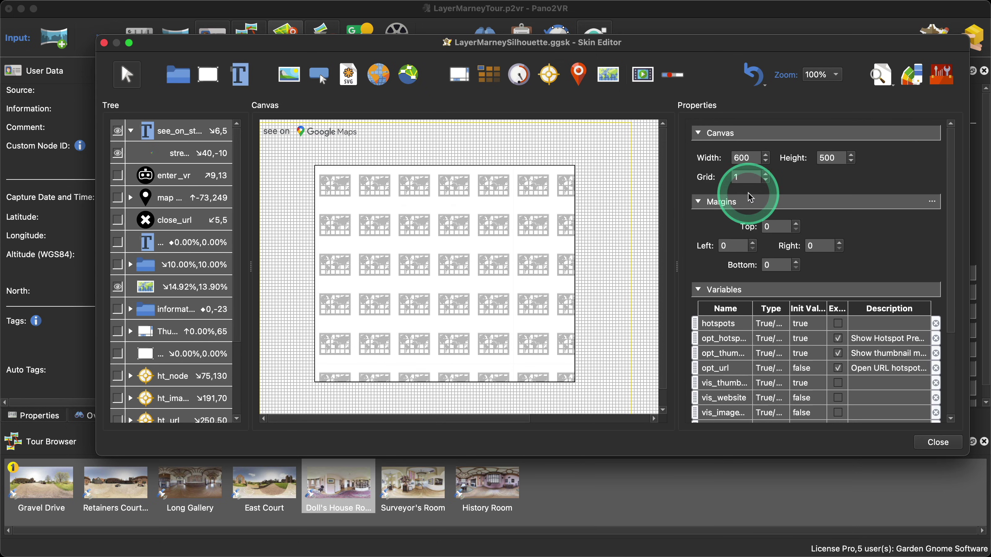
left_click(326, 132)
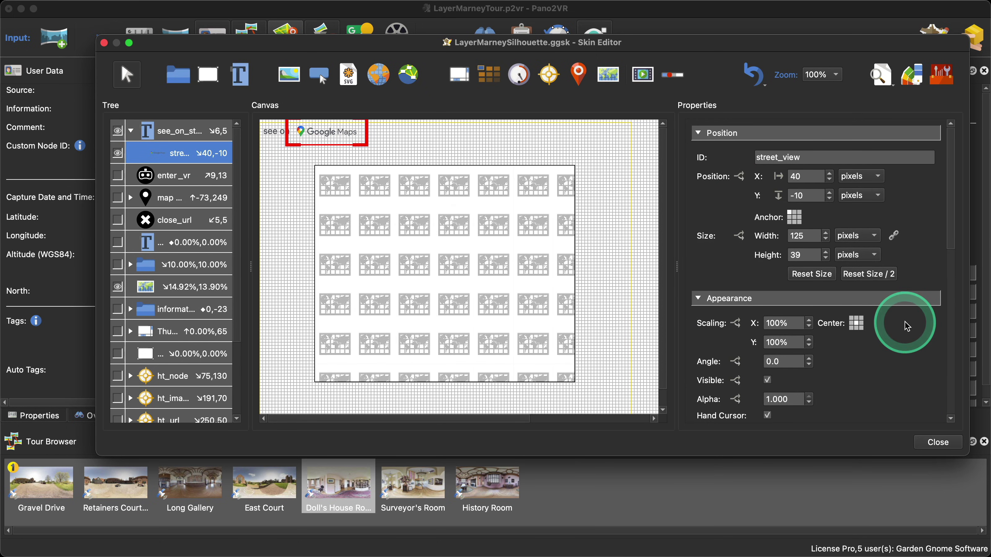
scroll(902, 326, "down", 10)
left_click(272, 131)
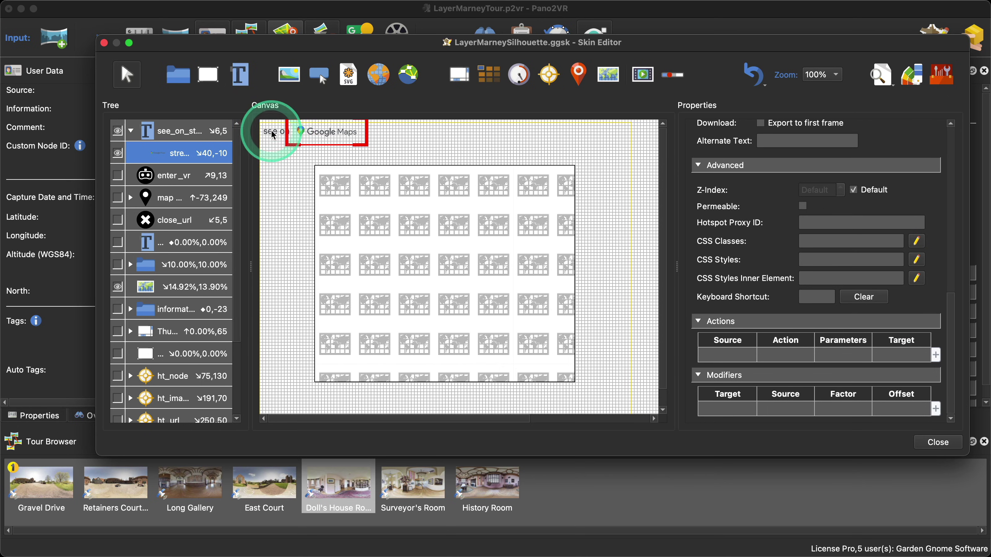
scroll(858, 281, "down", 10)
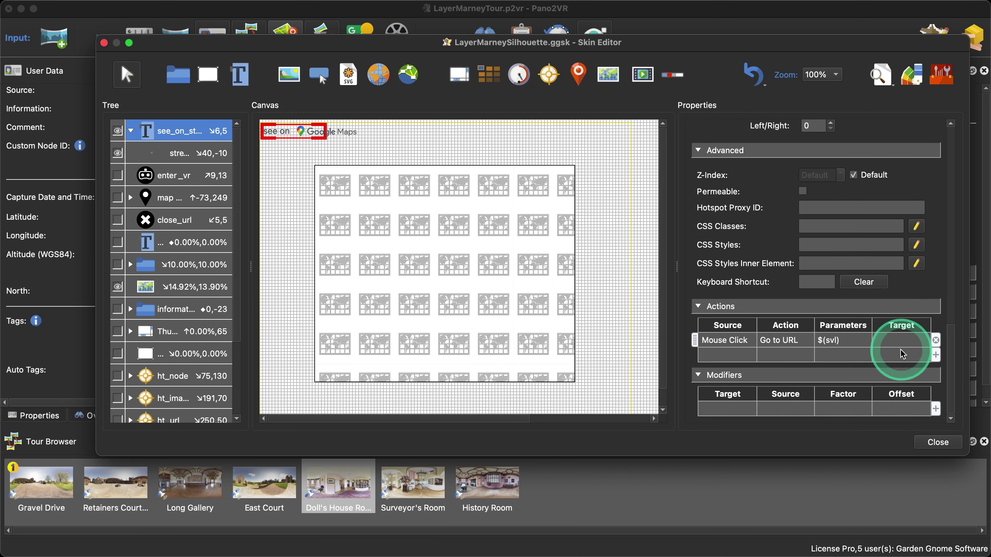
double_click(901, 341)
left_click(587, 273)
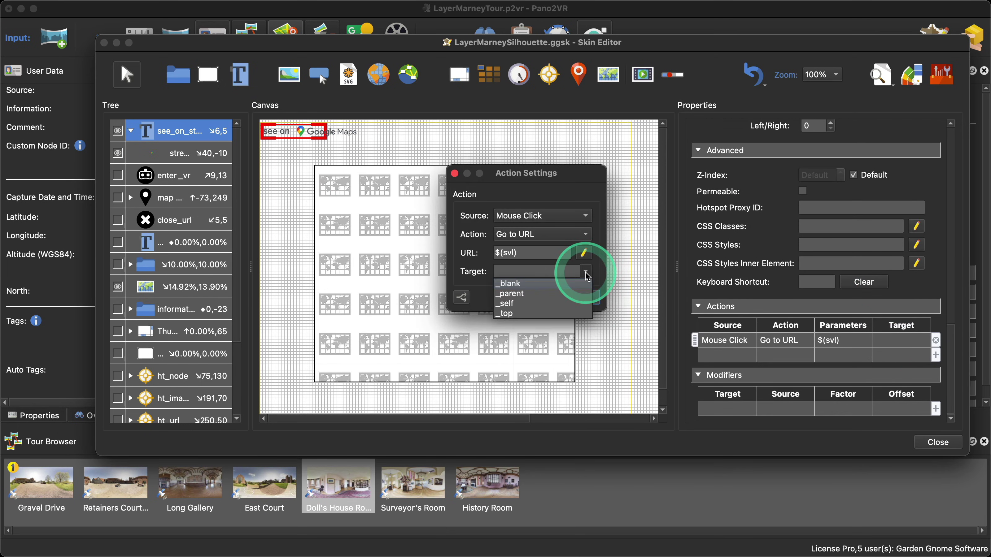
left_click(549, 303)
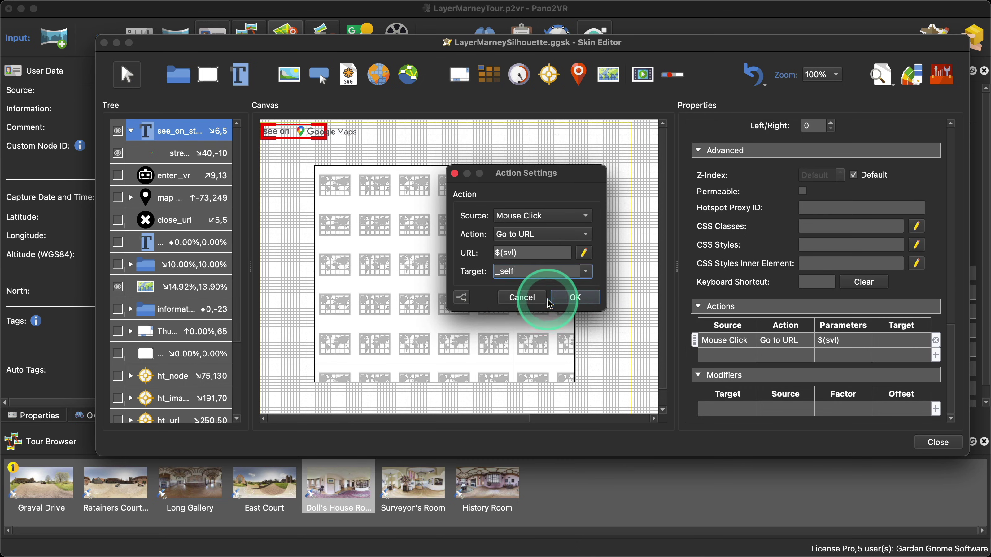
left_click(575, 297)
Close the skin editor with the skin changes saved, and generate the tower output again.
left_click(945, 442)
left_click(610, 261)
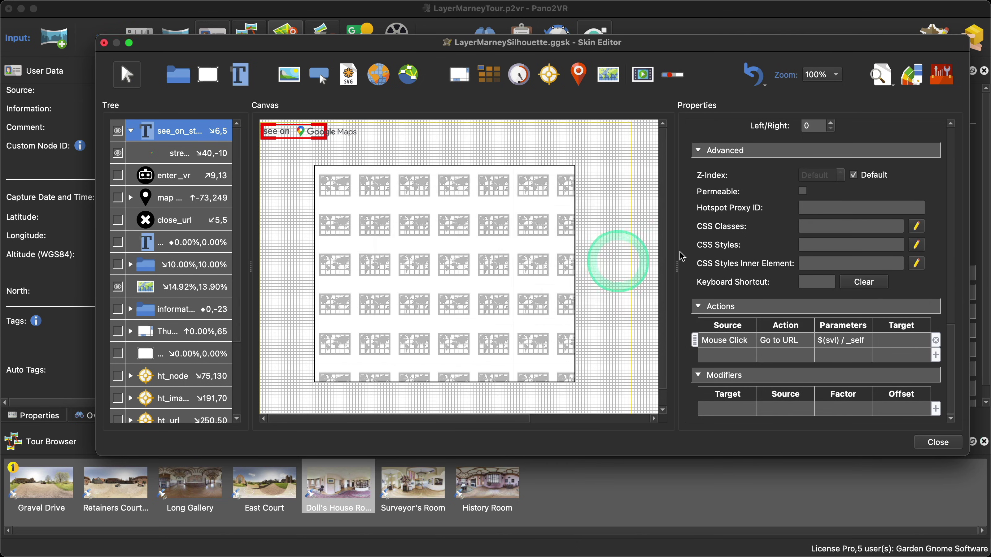
left_click(748, 233)
left_click(593, 296)
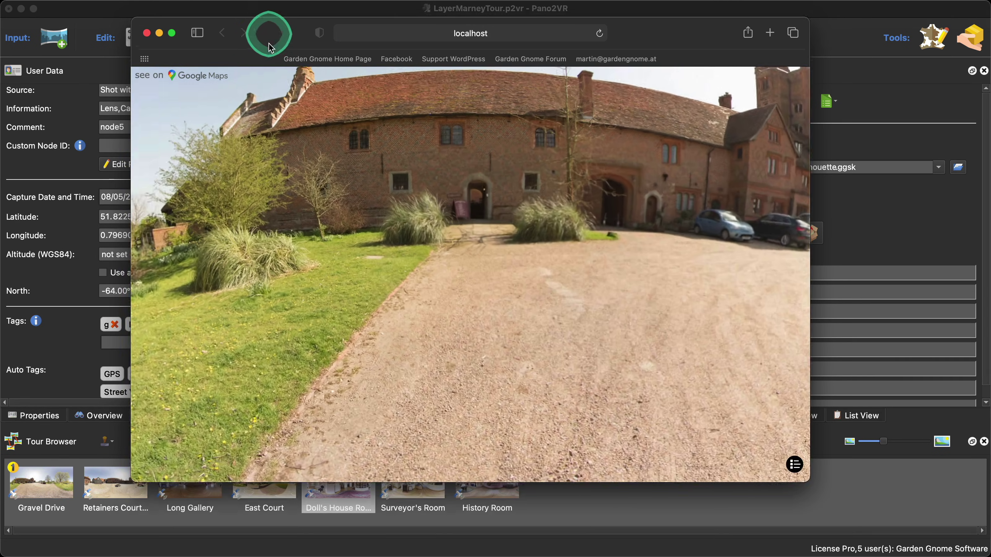
Follow the Google Maps link from the Gravel Drive preview, and go back to the tour page.
left_click_drag(261, 57, 301, 82)
left_click(258, 98)
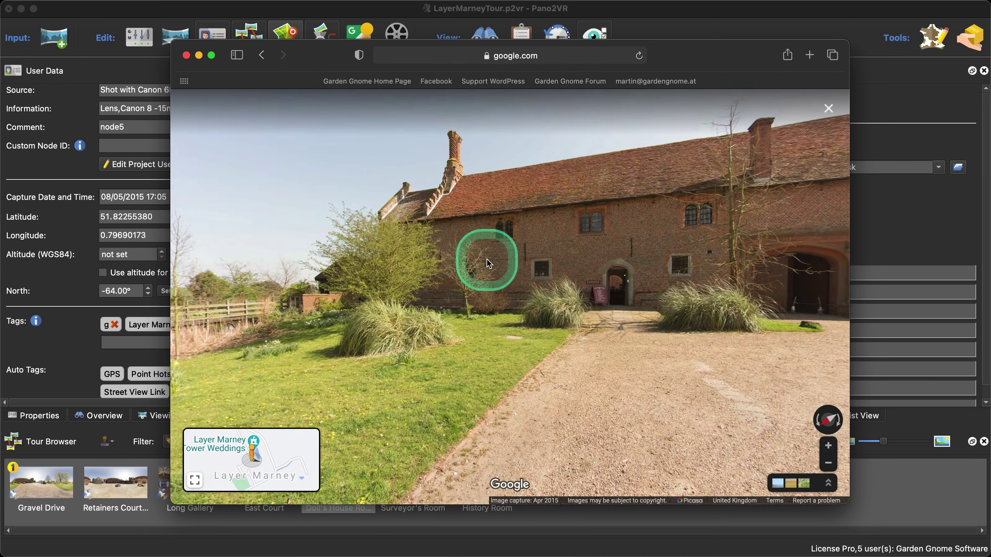
left_click(261, 55)
left_click(369, 221)
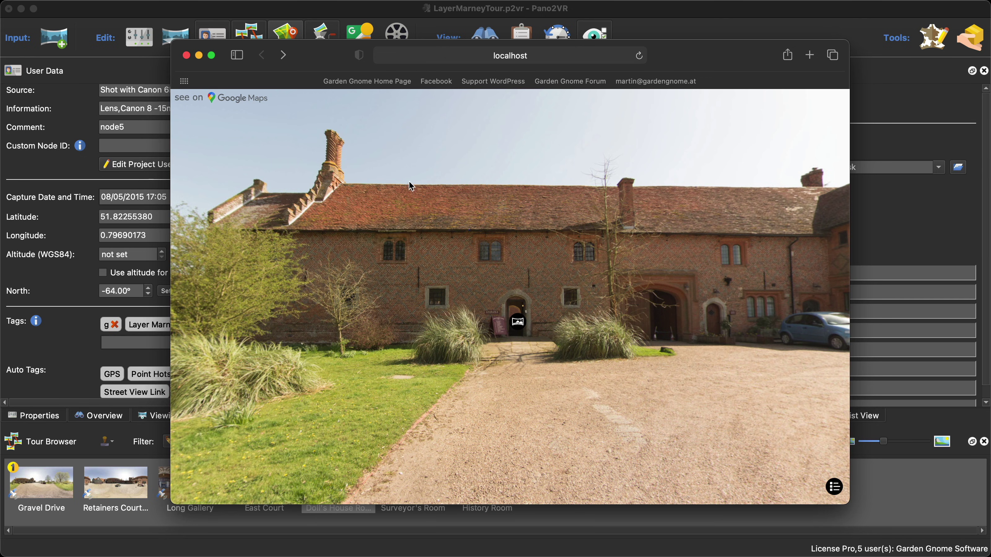
Turn the tour view, follow the Google Maps link once more to look around in Street View, and close the browser window.
left_click_drag(537, 172, 252, 119)
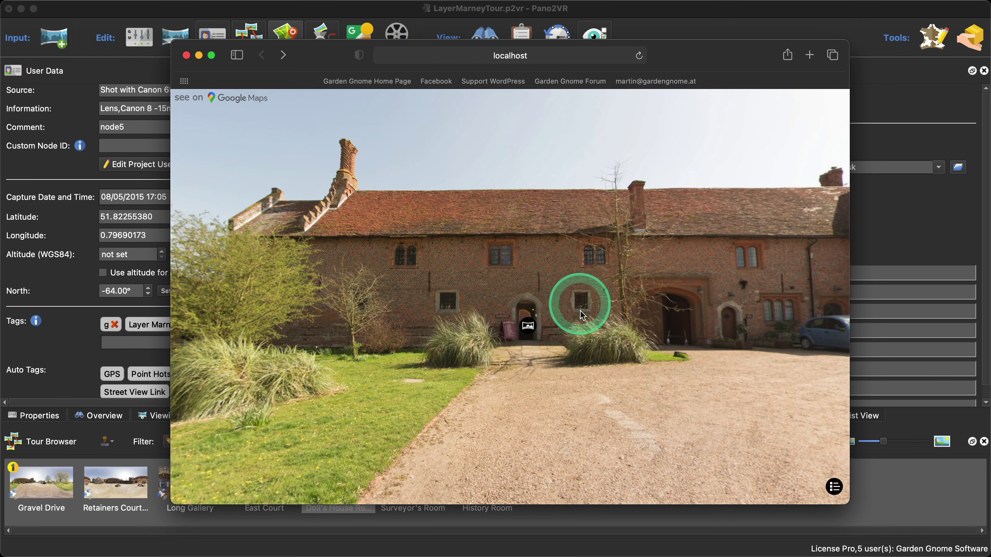
left_click(244, 100)
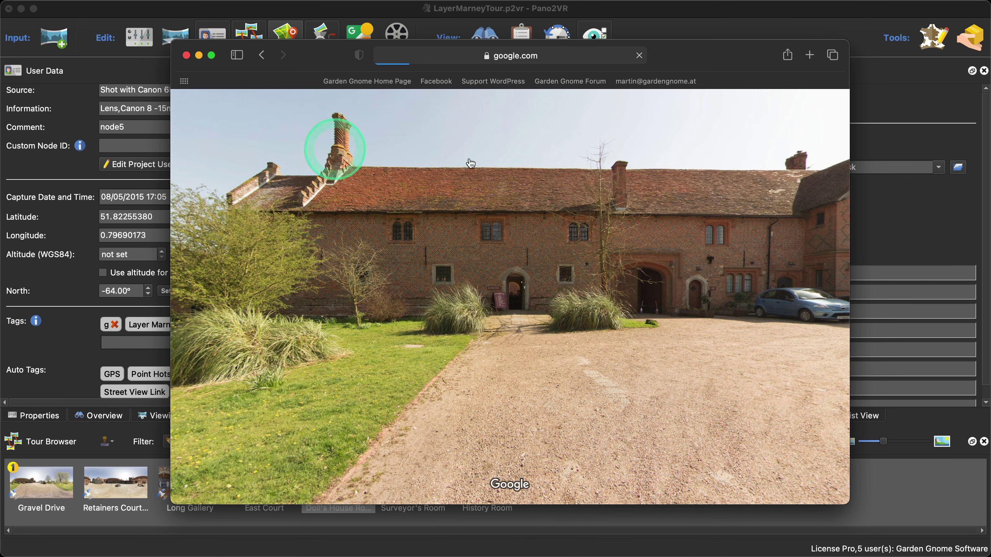
left_click_drag(646, 303, 460, 303)
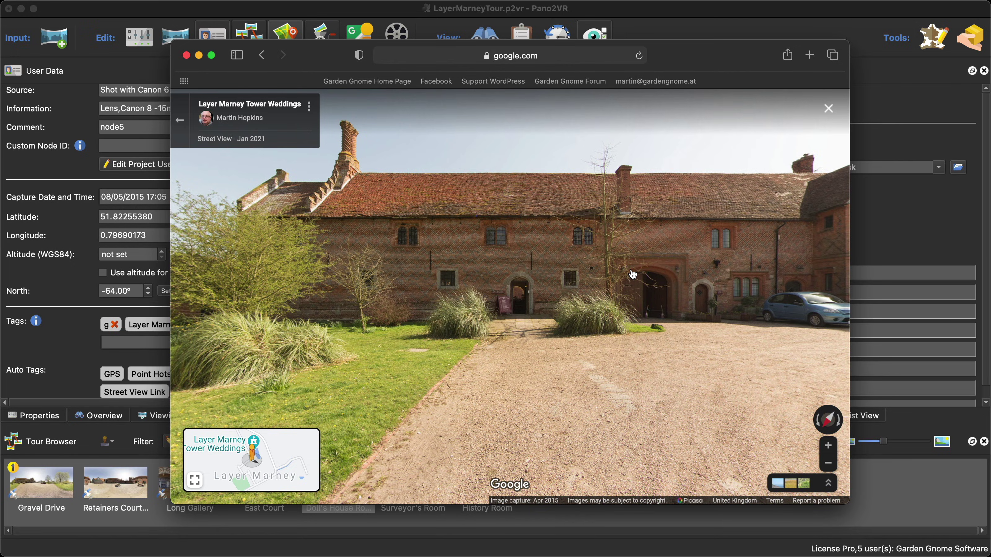
left_click(186, 55)
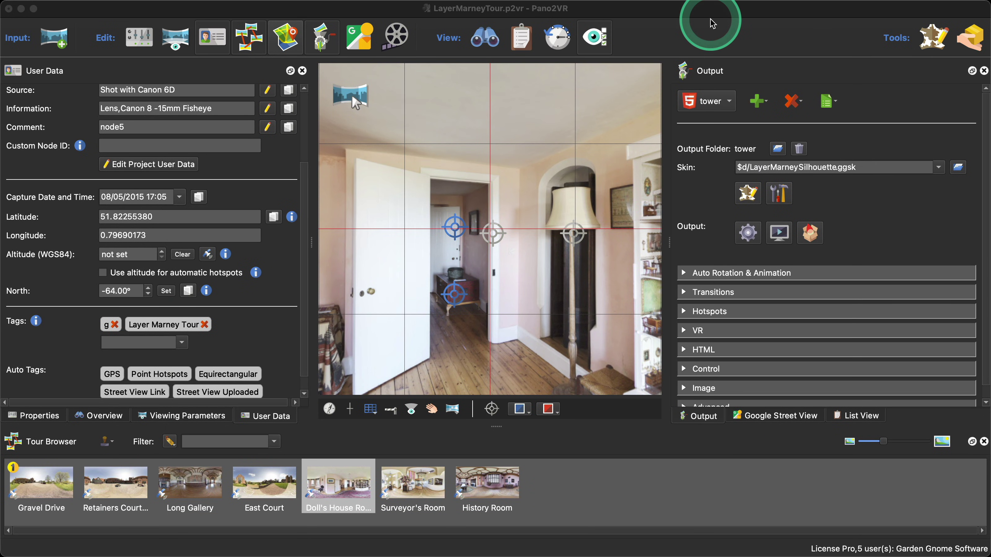
Switch to Safari, check the "Show Develop menu in menu bar" option in its Advanced preferences, and close the preferences.
mouse_move(441, 544)
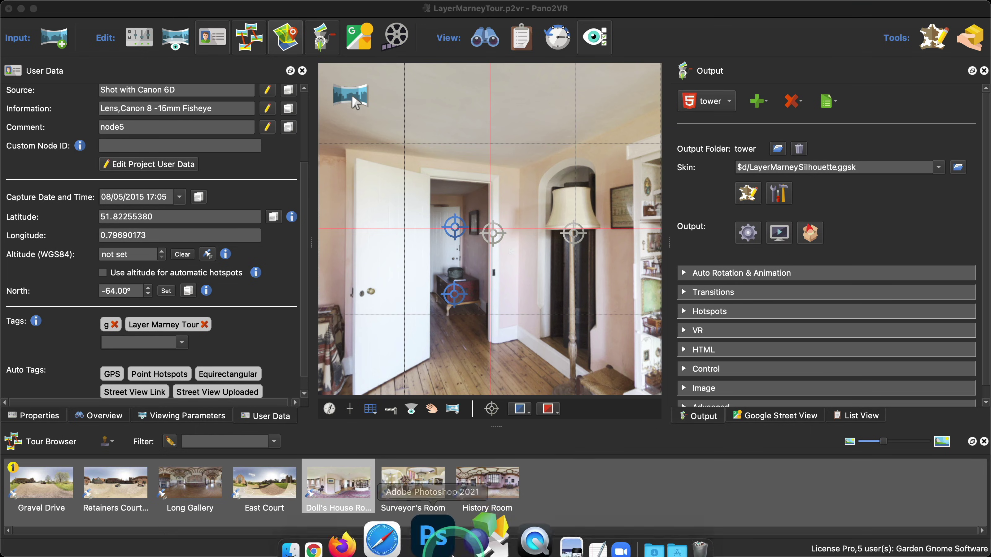
left_click(408, 513)
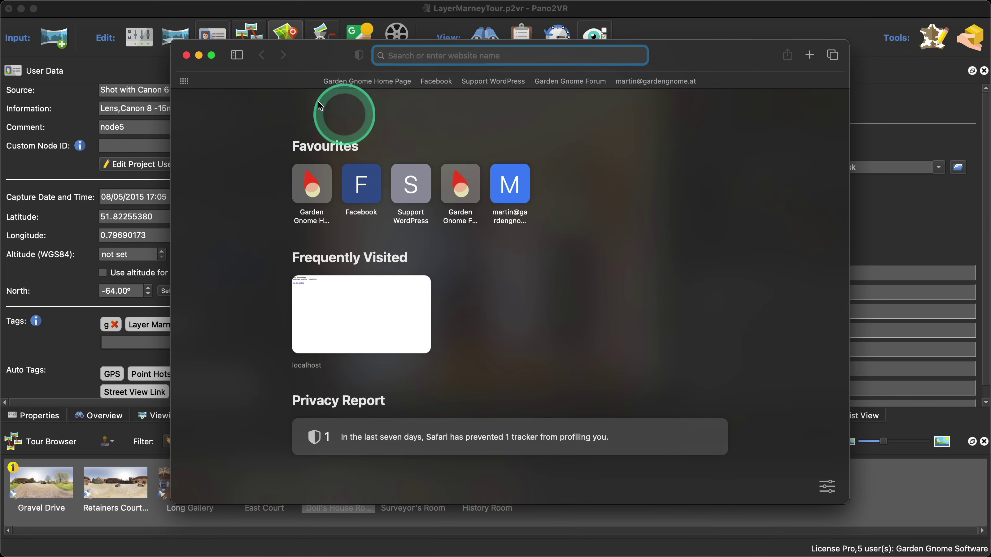
mouse_move(302, 3)
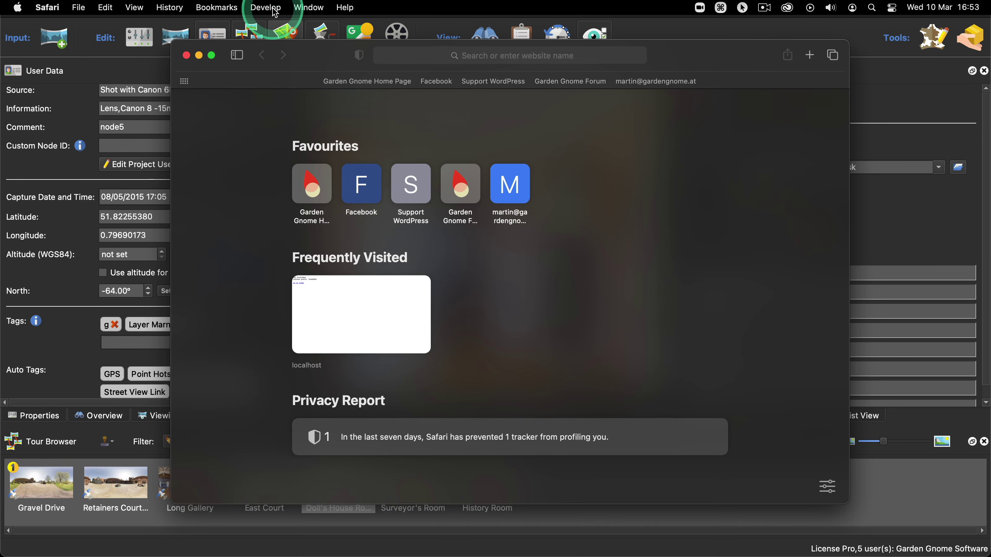
left_click(47, 8)
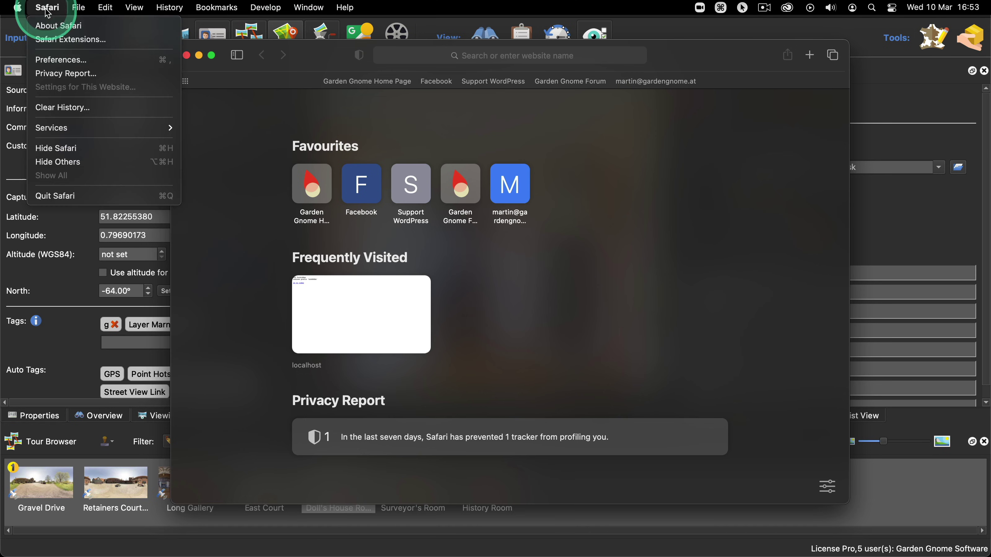
left_click(49, 63)
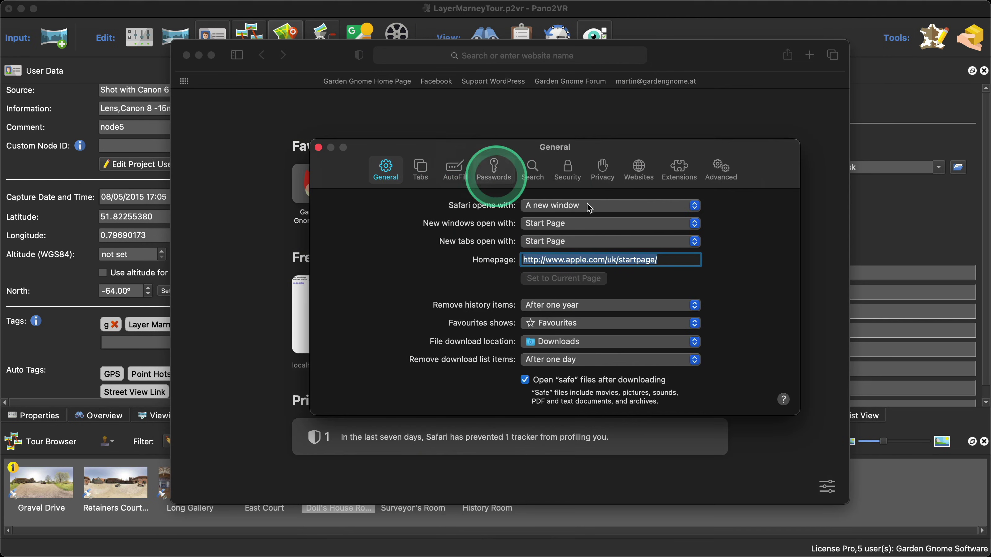
left_click(721, 172)
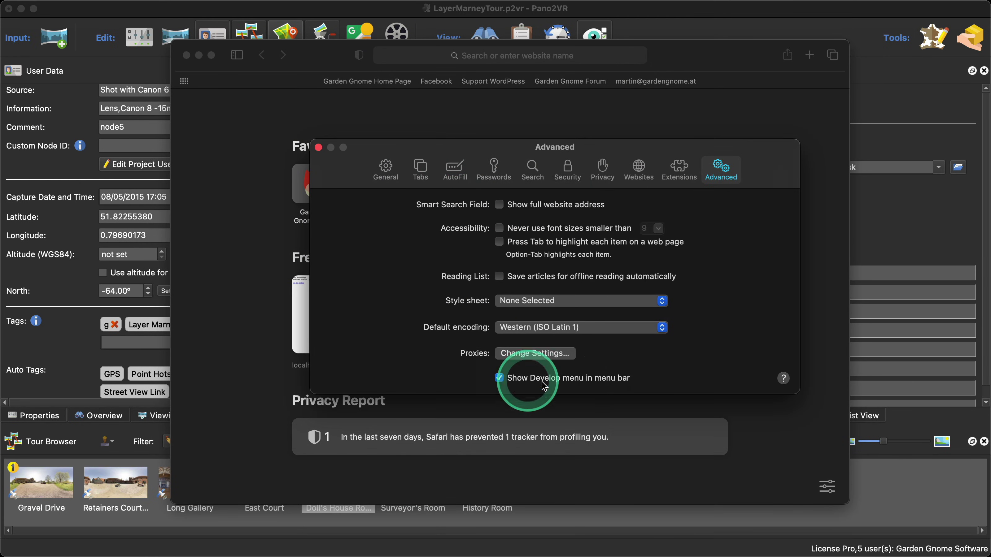
left_click(318, 147)
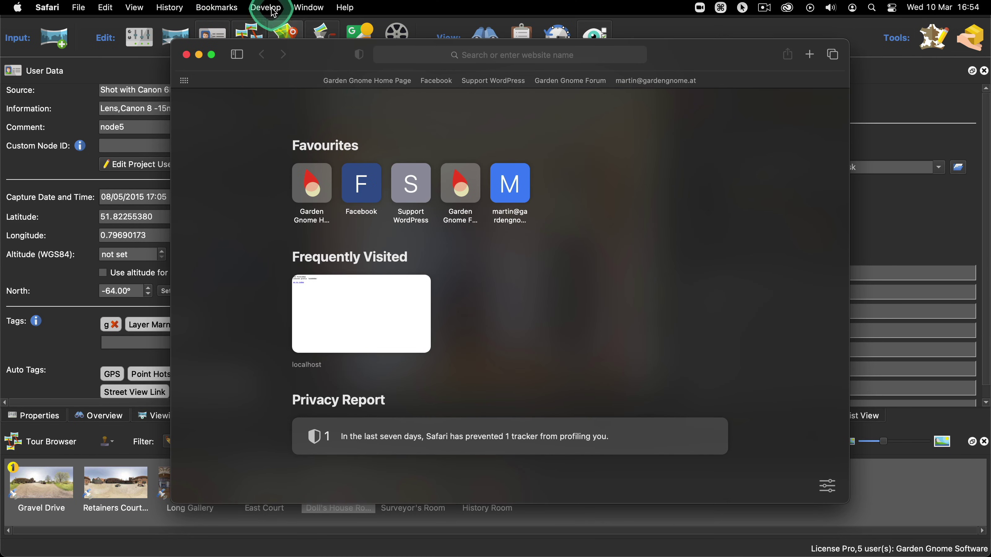
Look through Safari's developer commands and close the empty browser window.
left_click(269, 8)
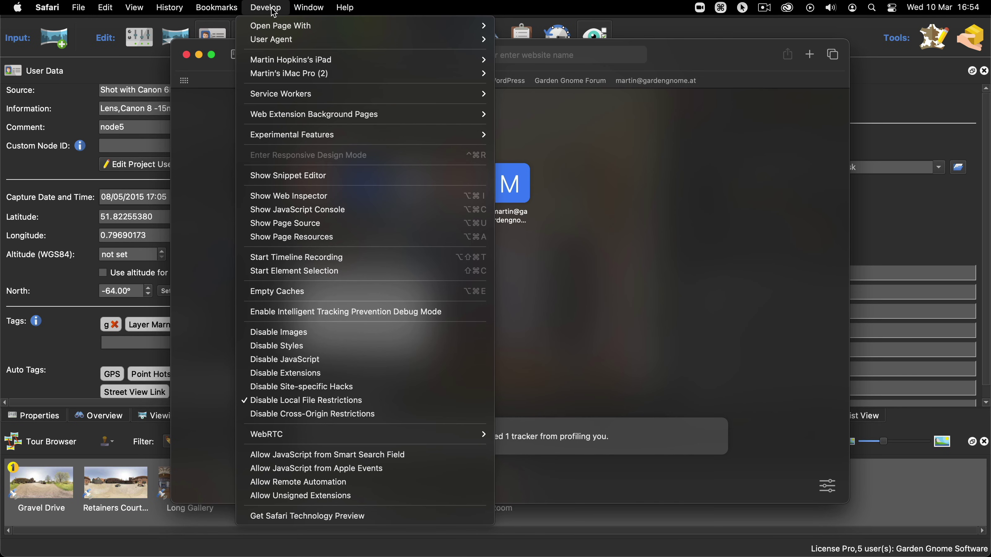
left_click_drag(275, 13, 642, 62)
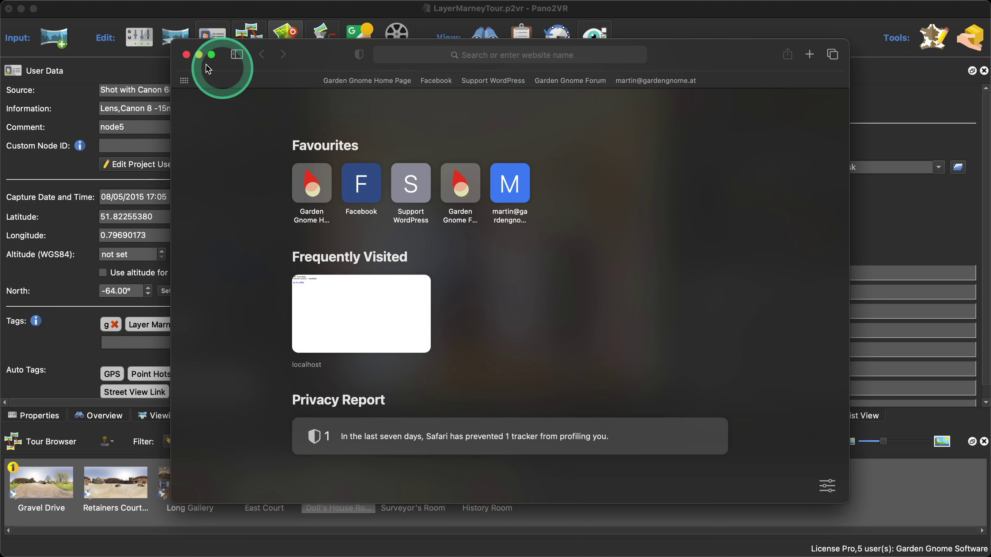
left_click(187, 55)
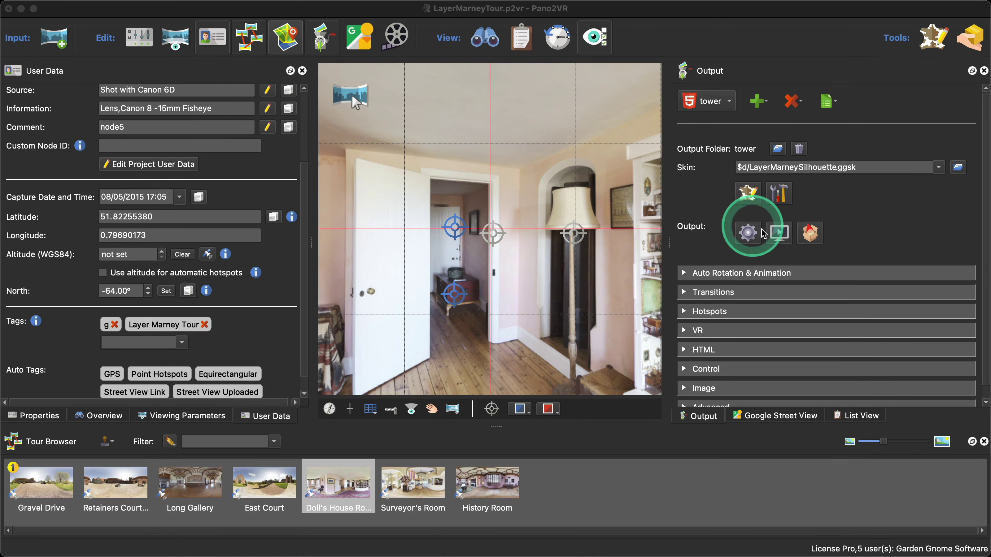
Preview the tower output in Safari and enter Responsive Design Mode.
left_click(778, 233)
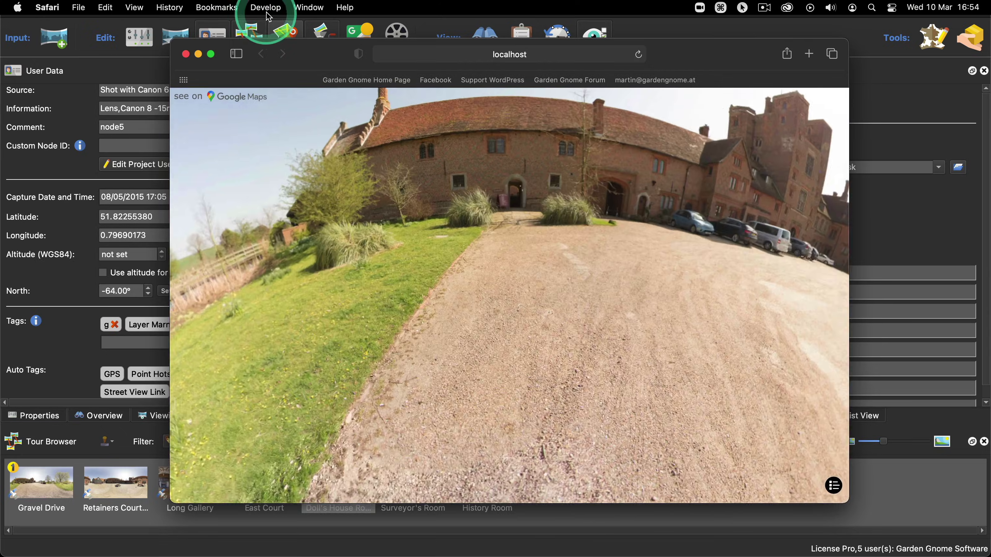
left_click(265, 7)
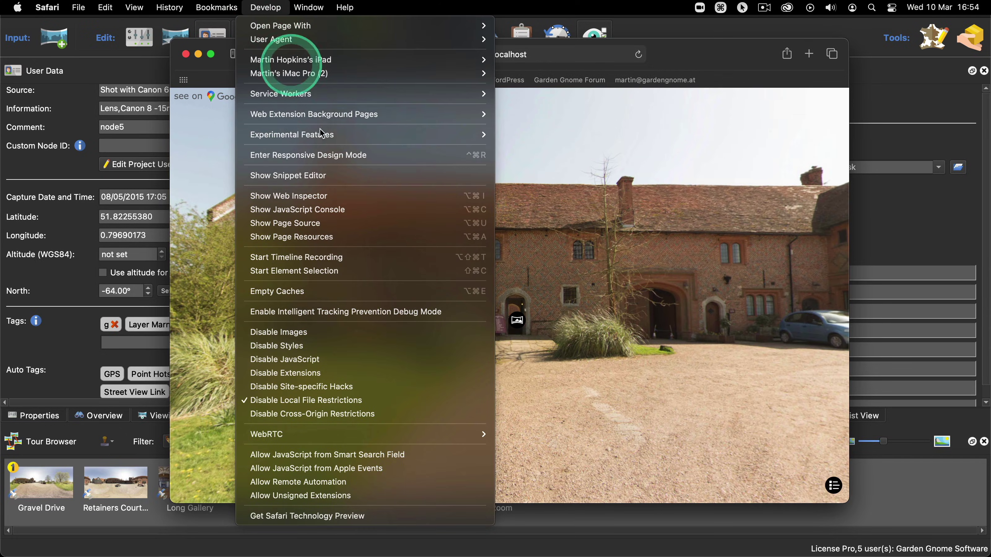
left_click(458, 157)
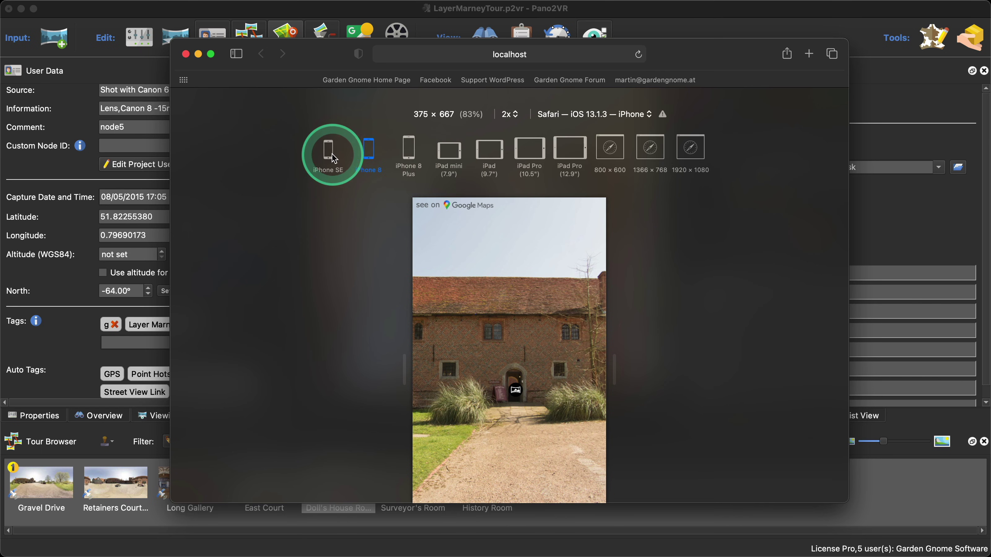
Check the tour at iPhone SE, iPhone 8, iPhone 8 Plus, iPad mini and iPad (9.7") sizes, and close the browser window.
left_click(331, 156)
left_click(369, 152)
left_click(409, 152)
left_click(461, 155)
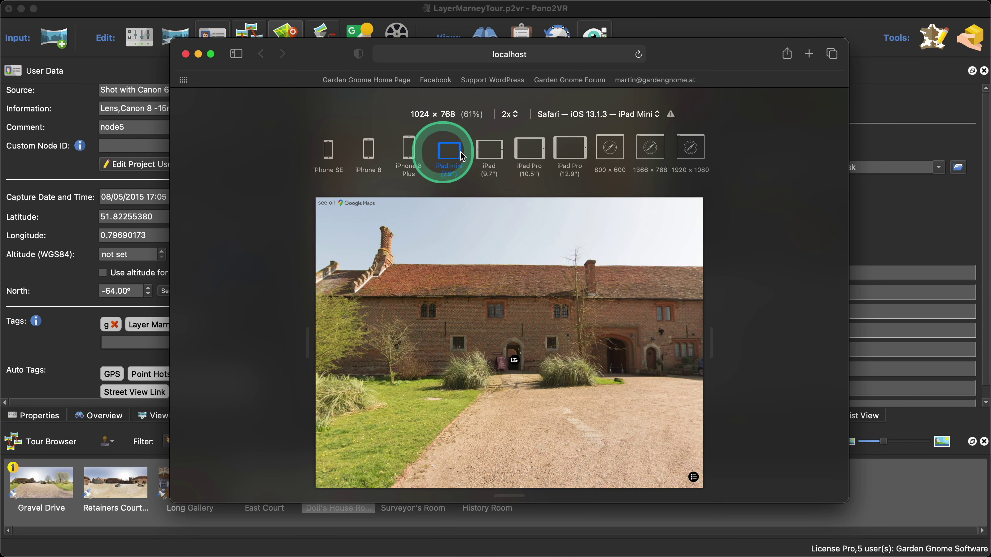
left_click(488, 152)
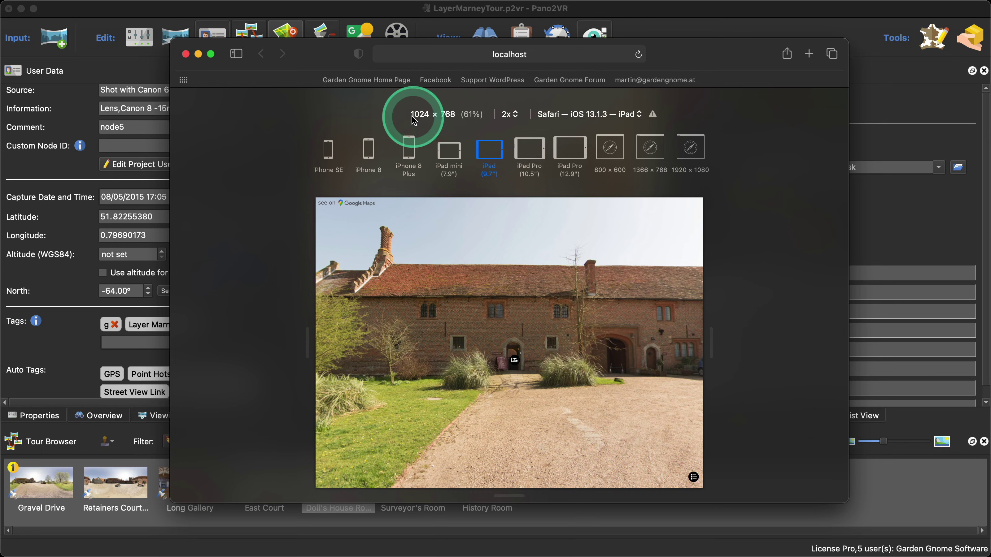
left_click(186, 55)
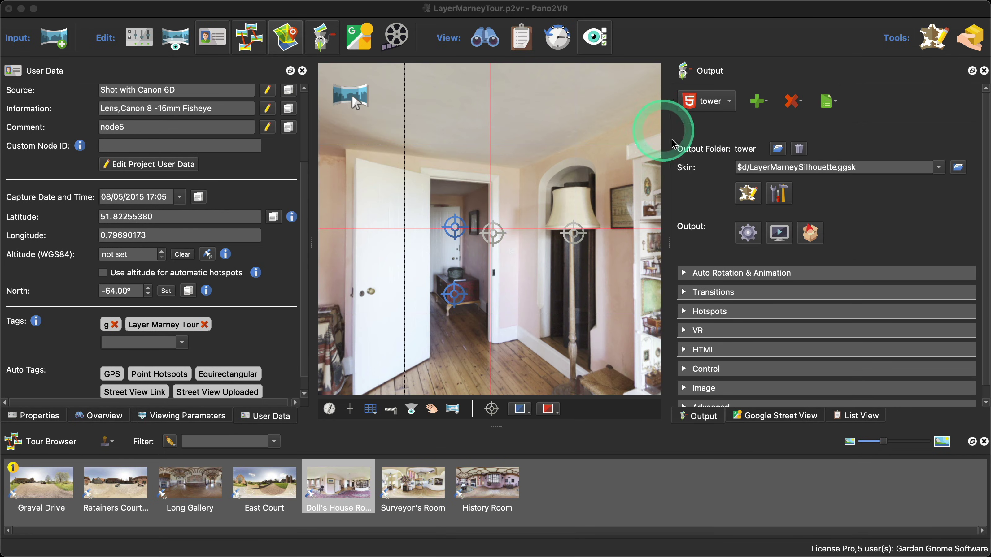
Open the LayerMarneySilhouette.ggsk skin for editing and show its live preview.
left_click(753, 195)
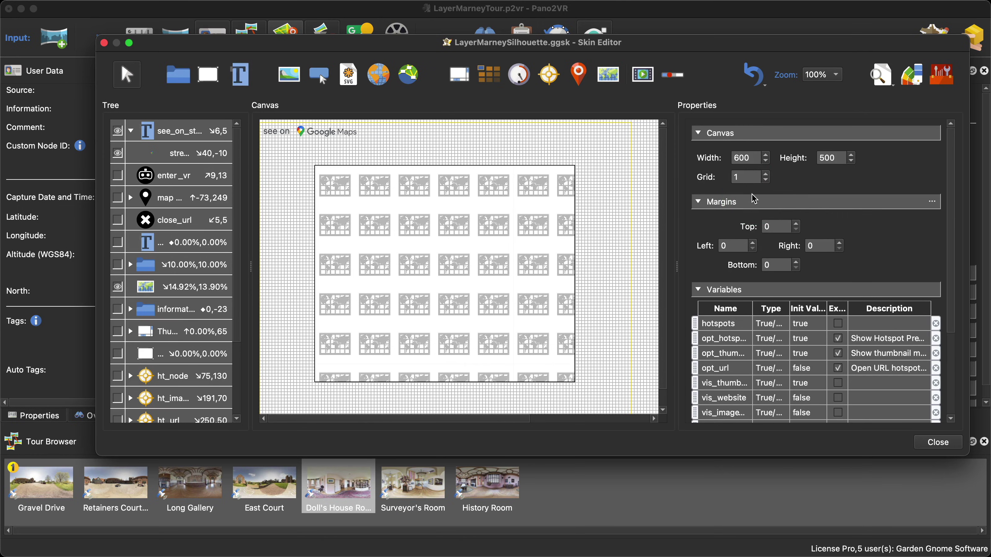
left_click(890, 93)
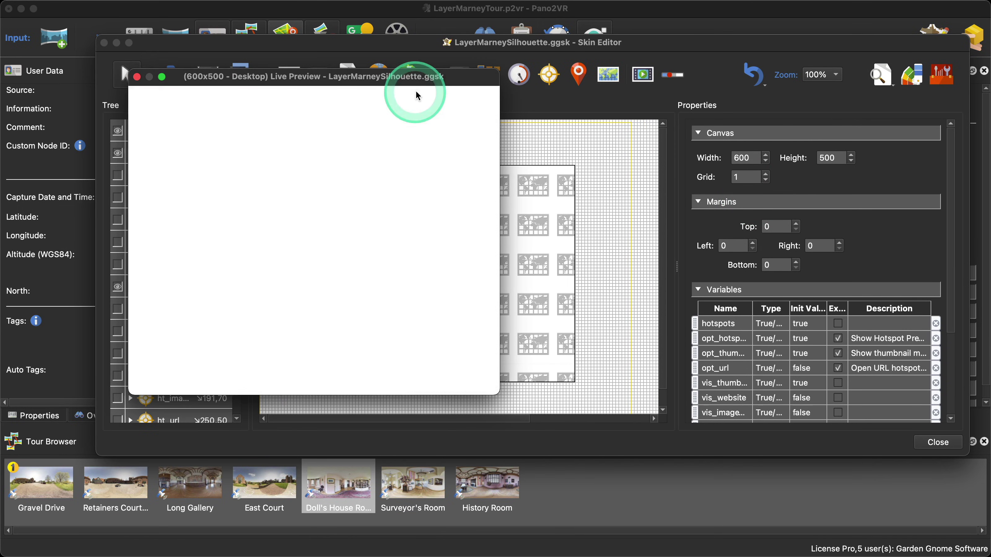
left_click_drag(422, 84, 505, 91)
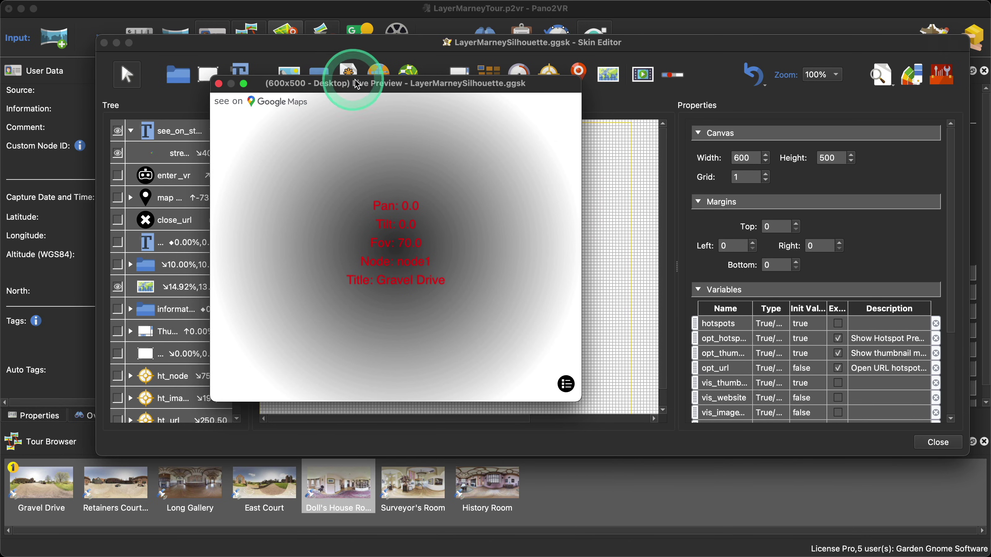
Show the skin's live preview at the 310x352 iPhone Portrait size with Preview as mobile enabled.
left_click(881, 76)
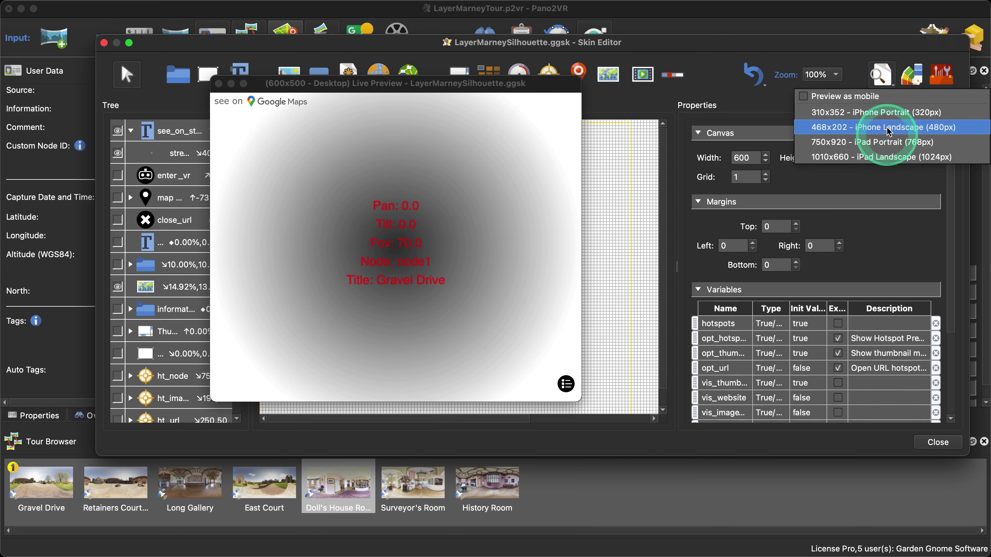
left_click(885, 112)
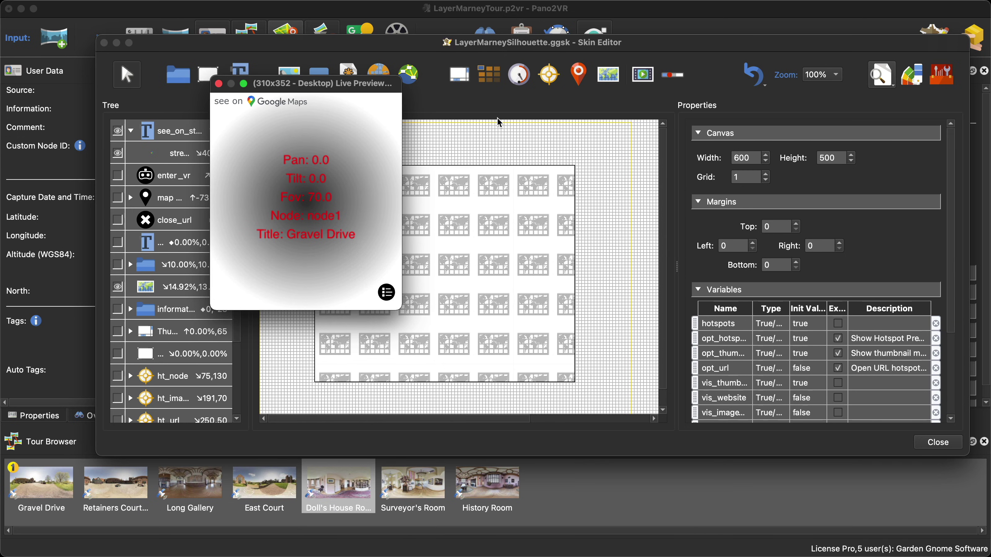
left_click(884, 82)
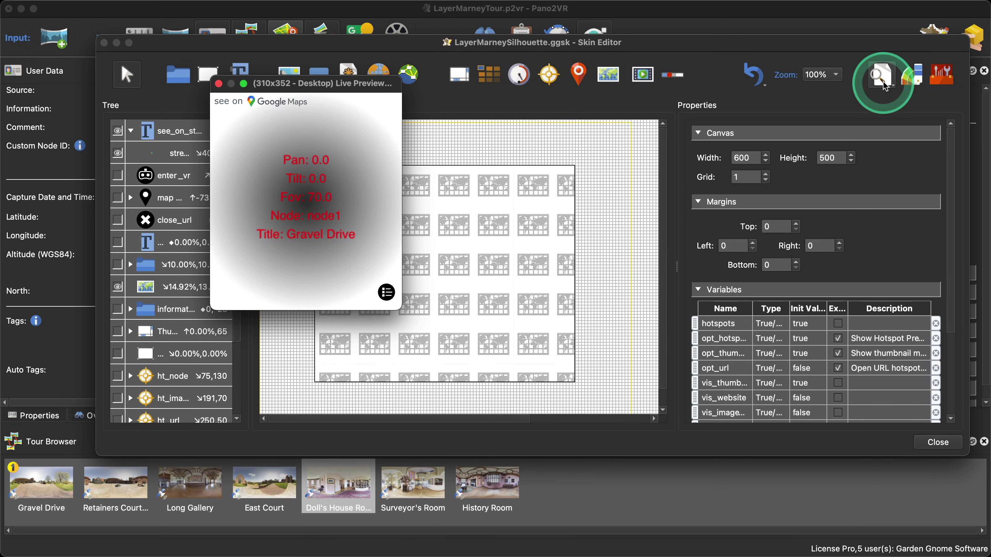
left_click(804, 102)
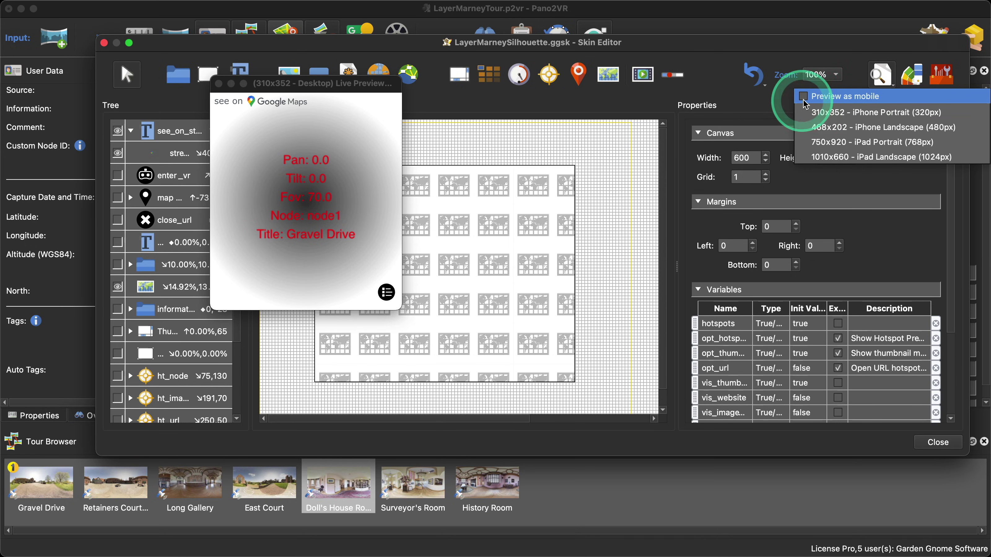
left_click(790, 146)
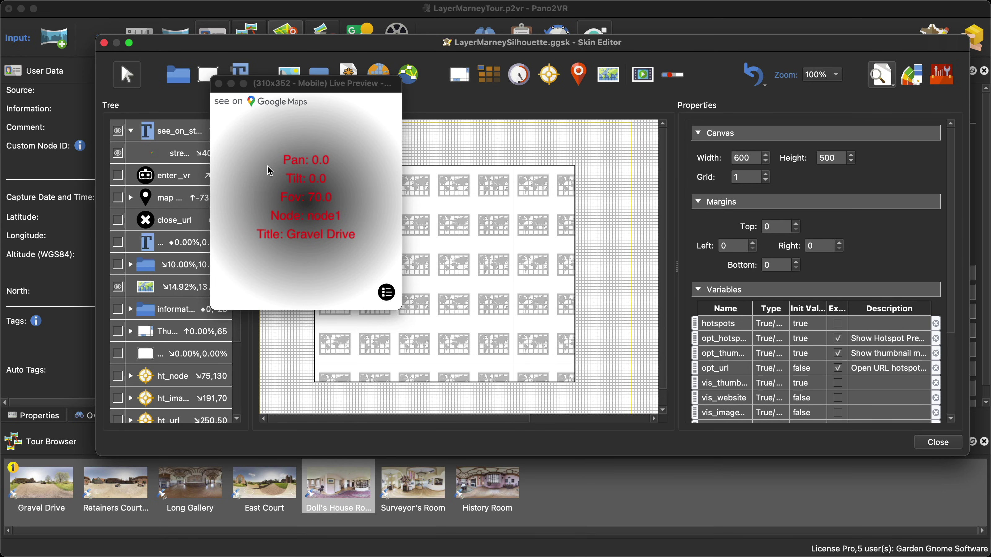
Turn off Preview as mobile for the skin's live preview and close the preview window.
left_click(883, 82)
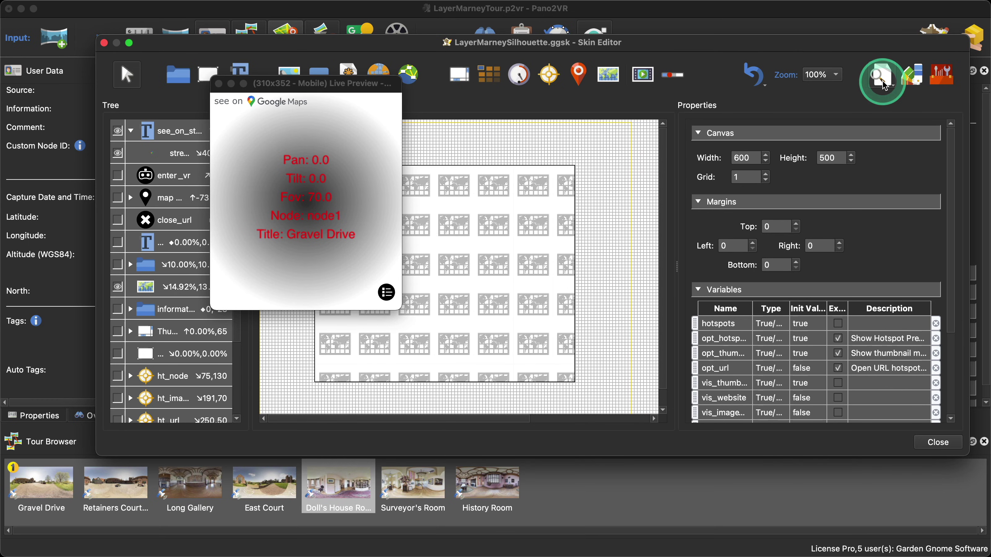
left_click(809, 96)
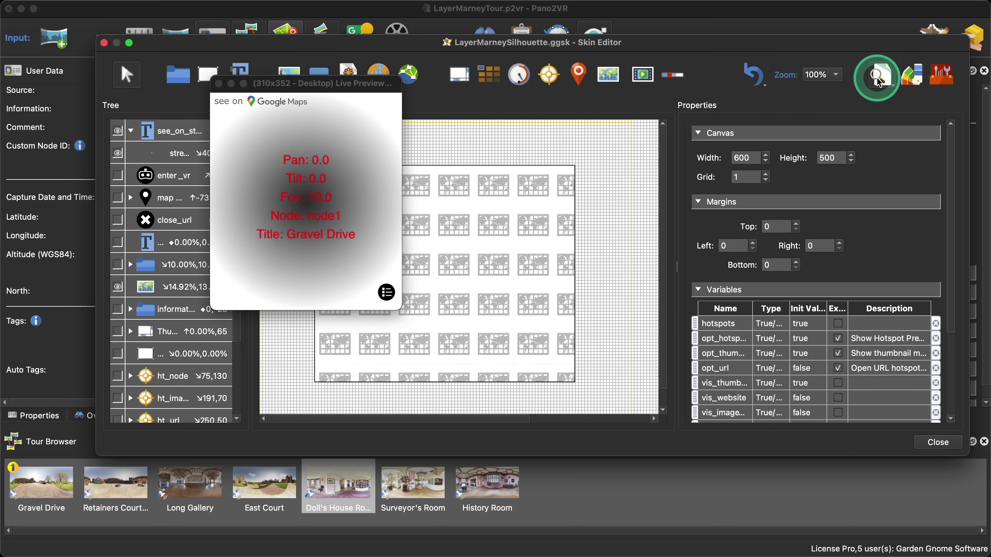
left_click(878, 81)
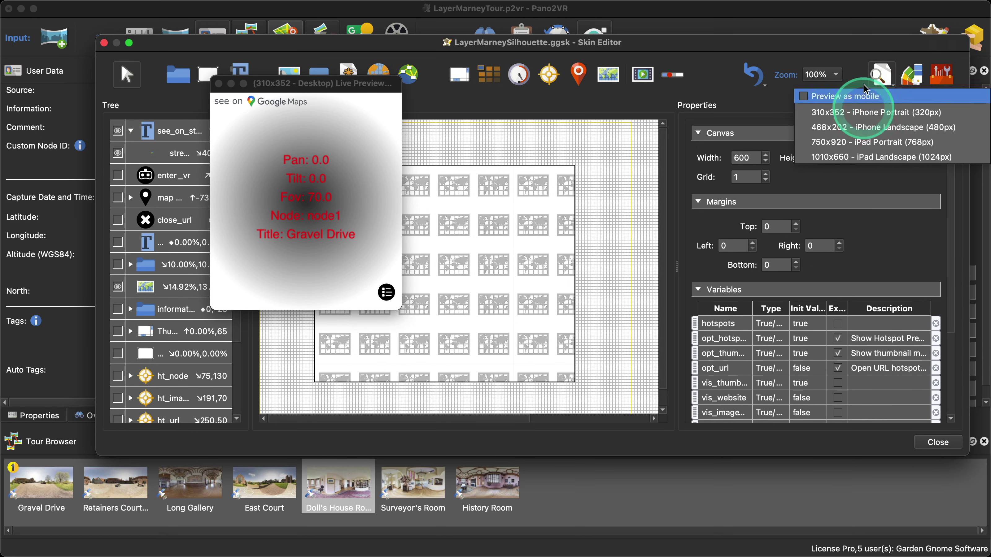
left_click(862, 77)
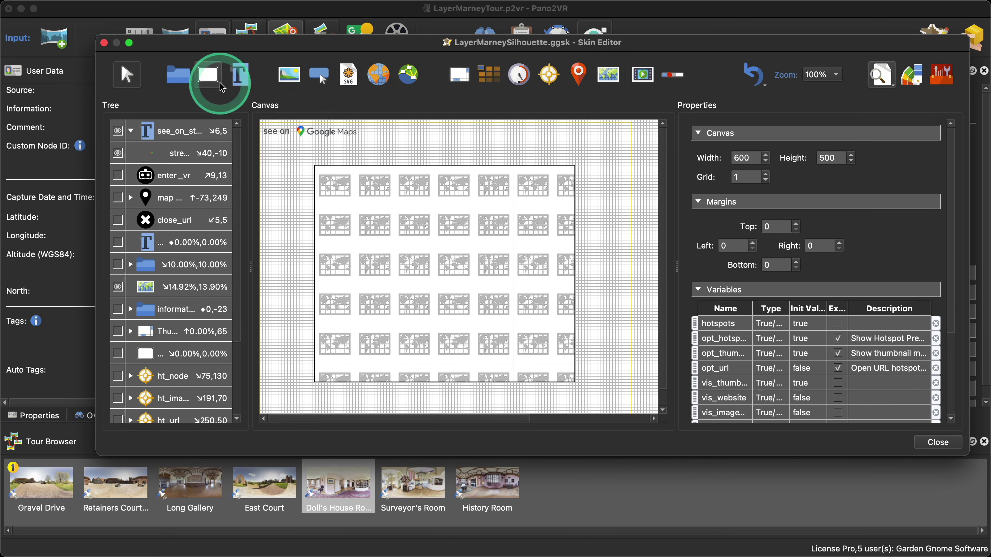
left_click(219, 83)
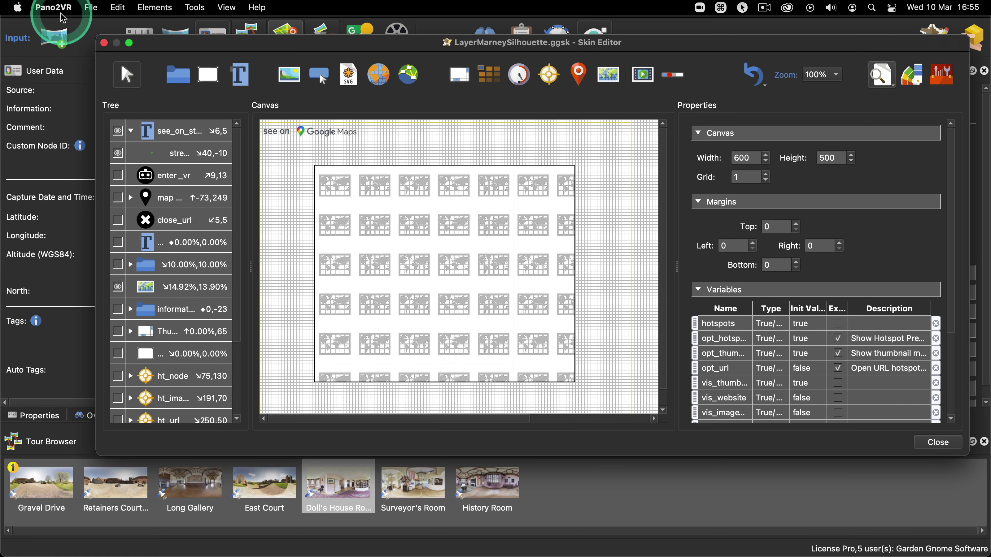
Close the skin editor and review the live preview sizes in the Skin Editor preferences.
left_click(60, 14)
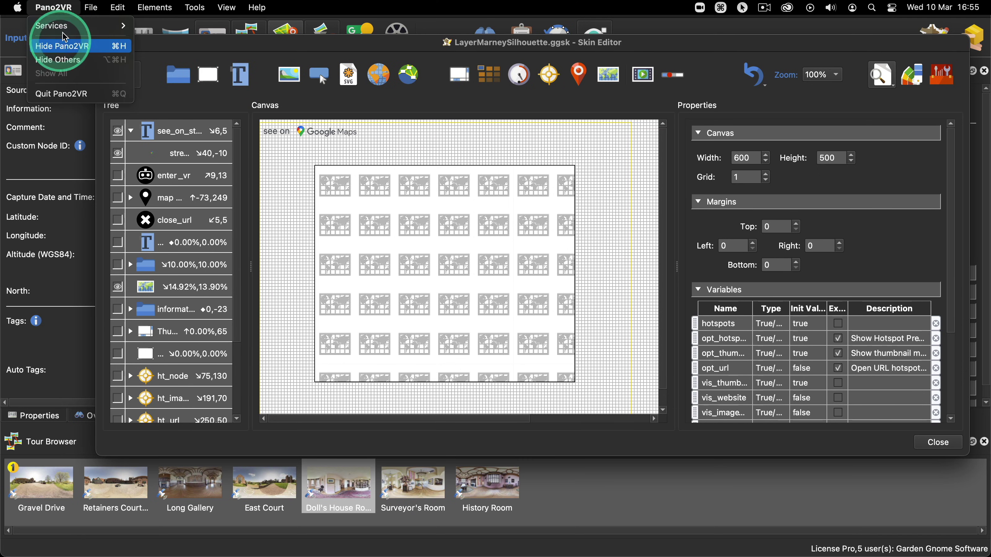
left_click(85, 14)
left_click(297, 71)
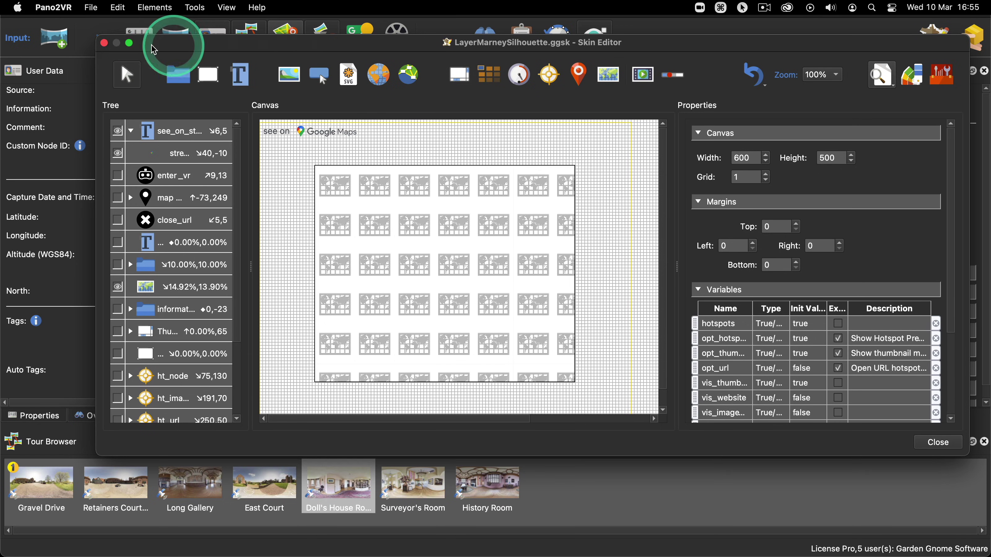
left_click(104, 44)
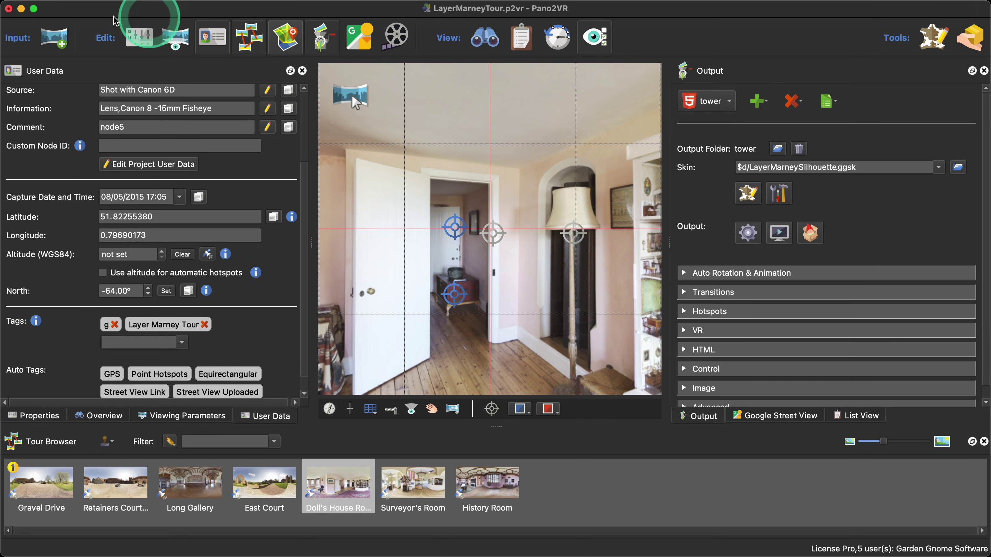
left_click(51, 7)
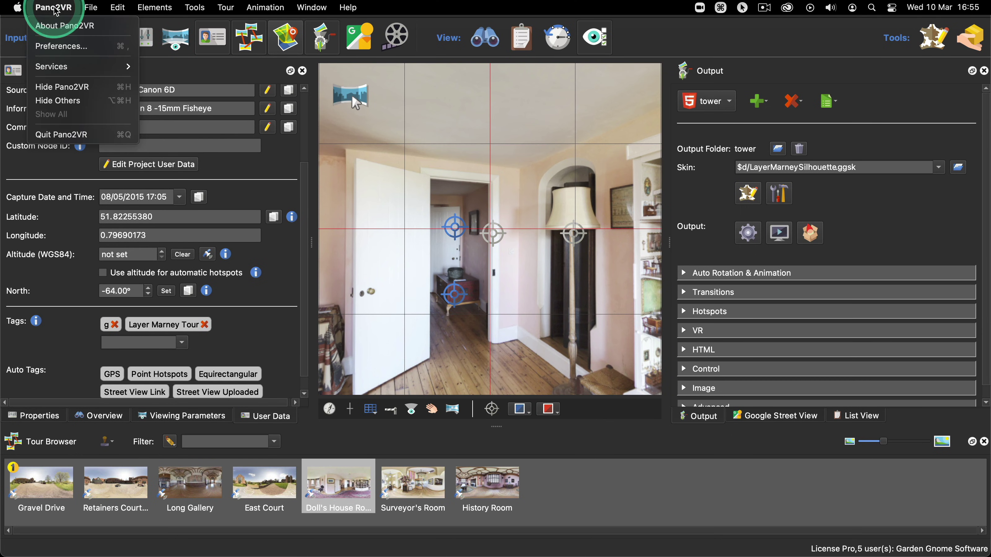
left_click(63, 45)
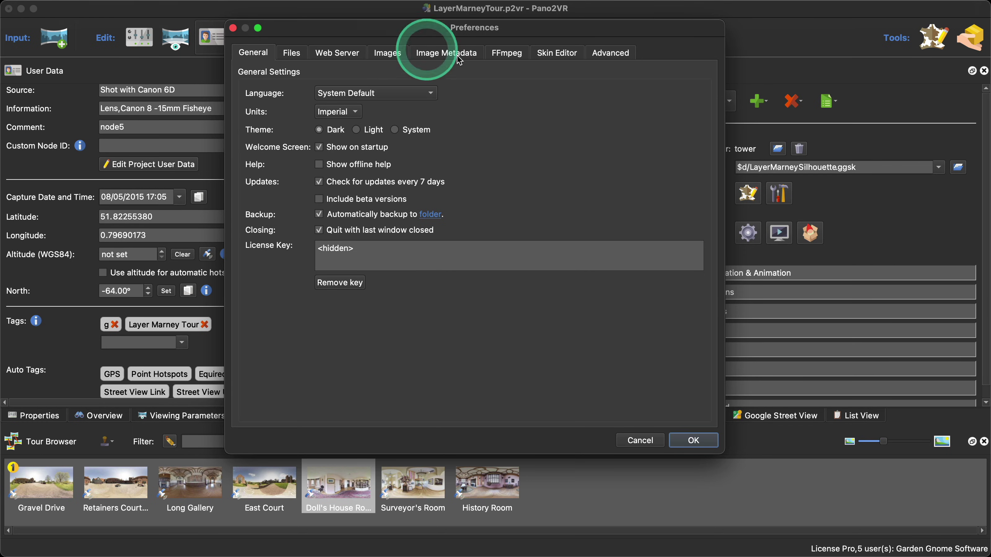
left_click(556, 55)
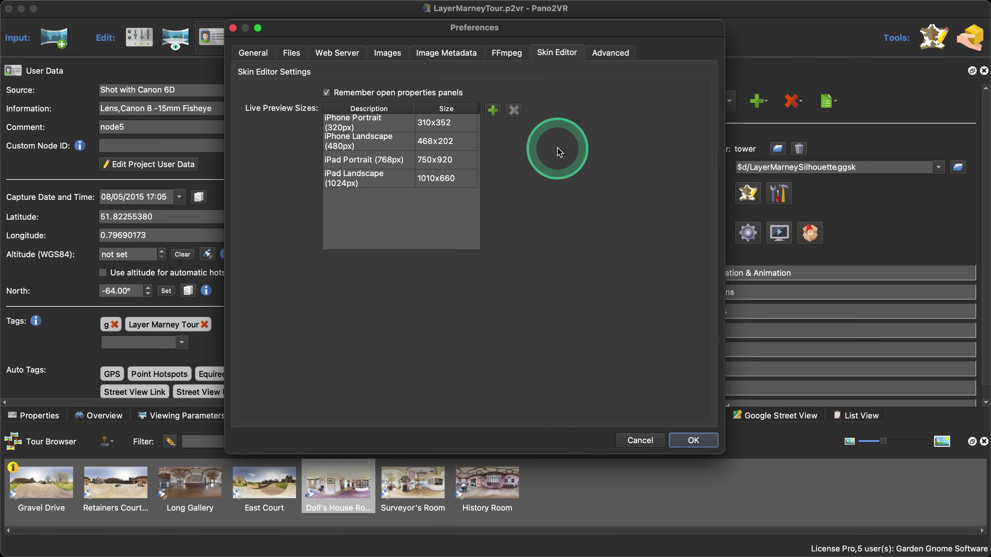
left_click(233, 29)
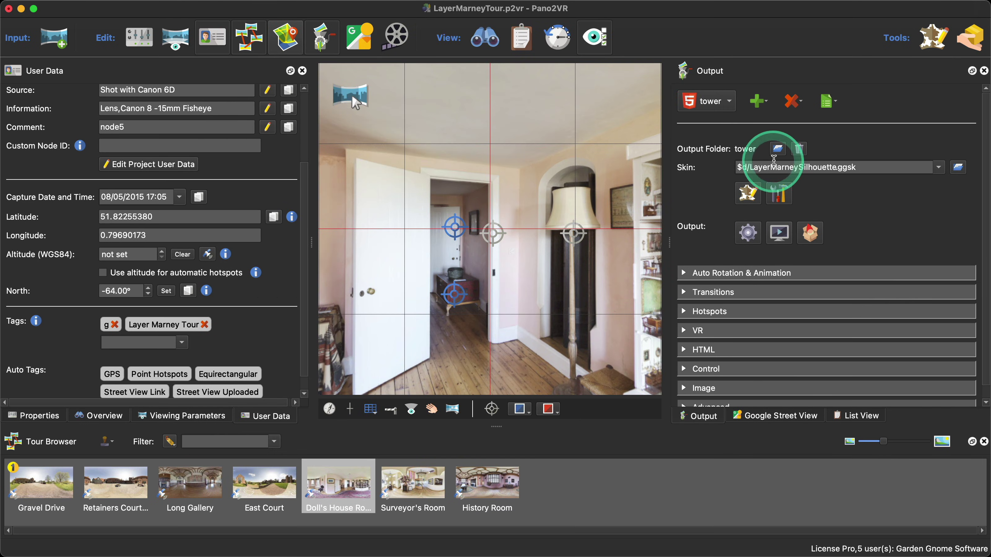
Reopen the LayerMarneySilhouette.ggsk skin, check its live preview at several freely resized window sizes, and close the preview.
left_click(749, 193)
left_click(905, 80)
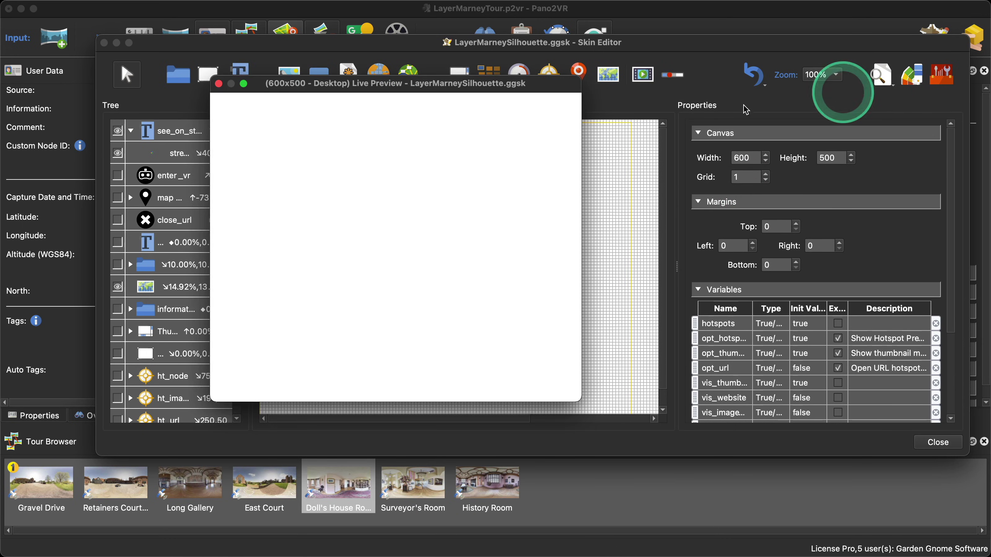
left_click_drag(530, 86, 509, 76)
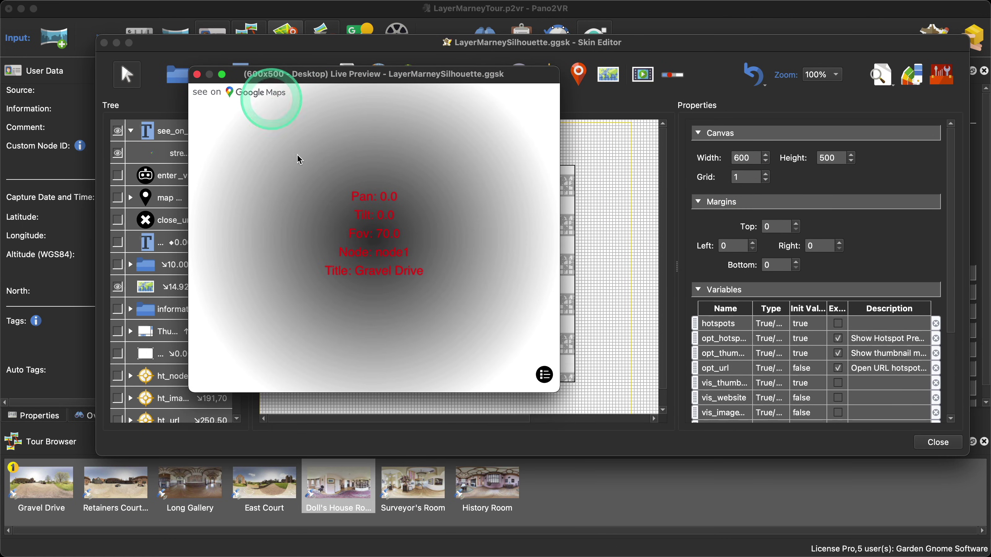
left_click_drag(559, 392, 547, 401)
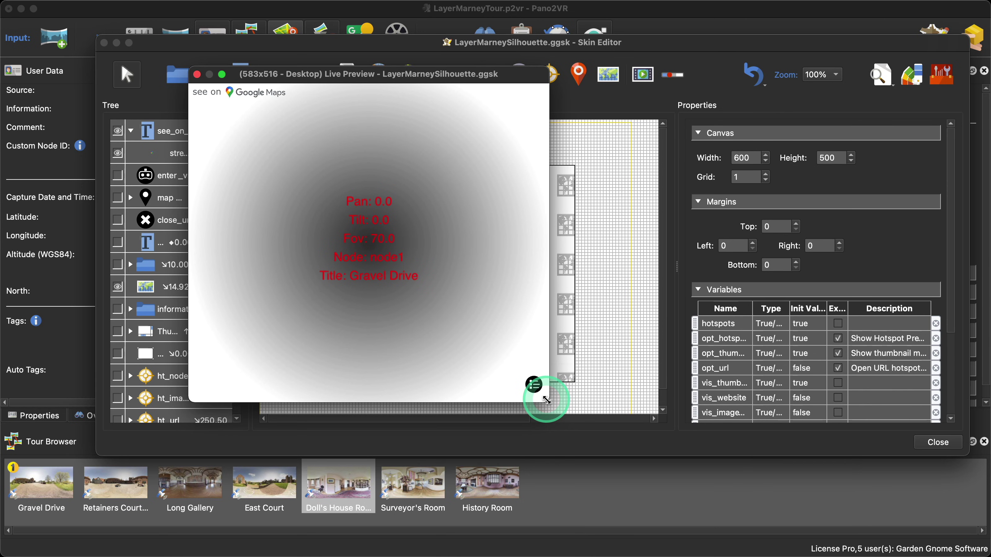
left_click_drag(547, 400, 754, 414)
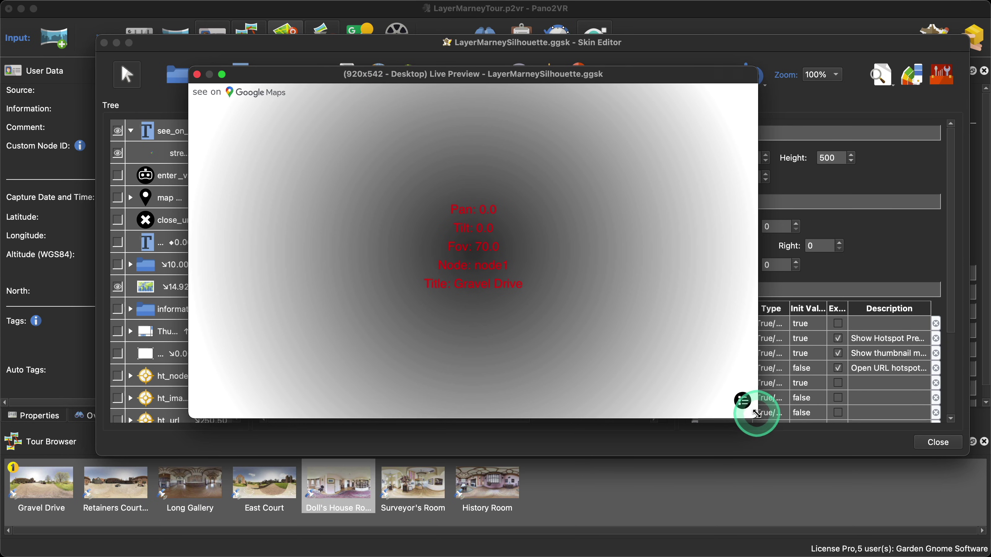
left_click_drag(757, 414, 644, 413)
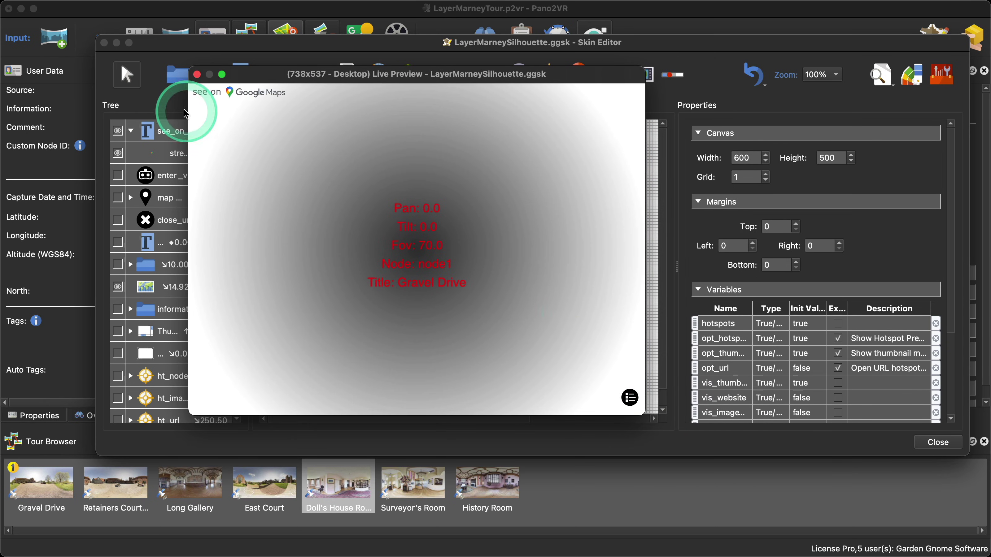
left_click(197, 74)
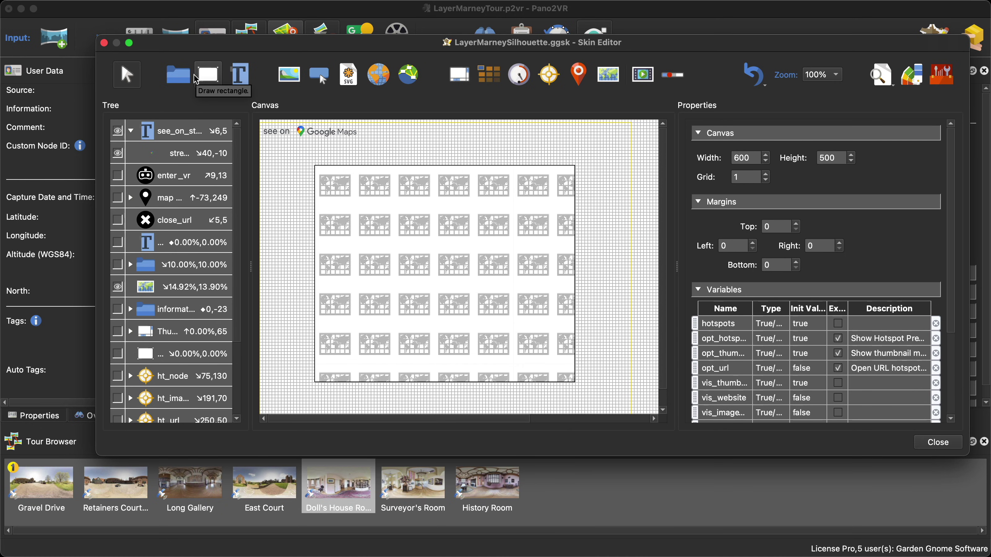
left_click(196, 79)
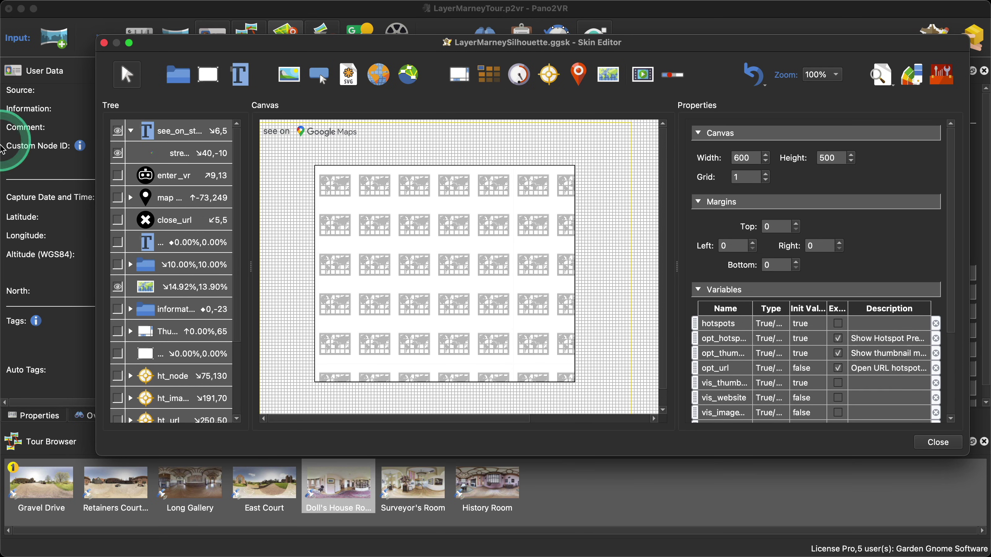
Hide the "see on" text and its Google Maps image on the canvas, and show only the text again.
left_click(117, 131)
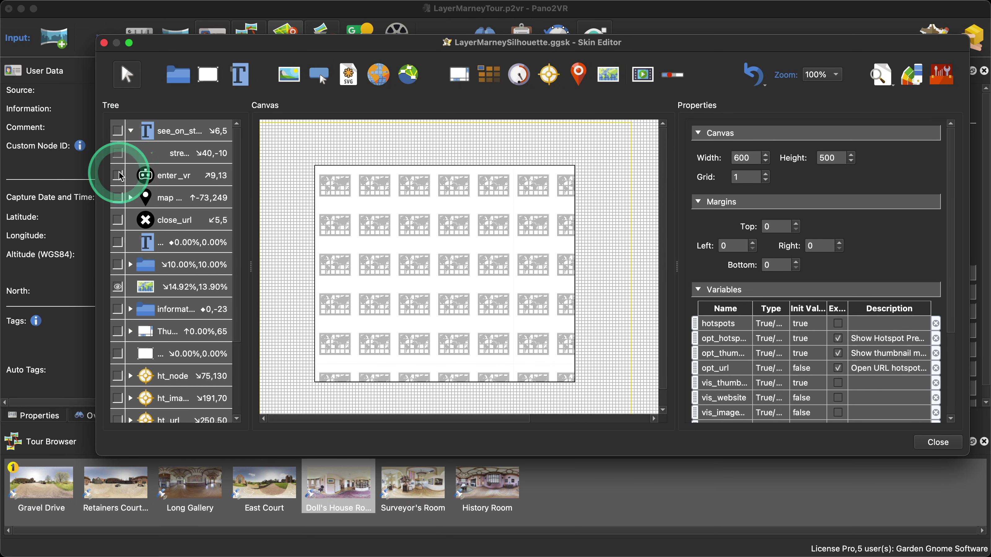
left_click(118, 131)
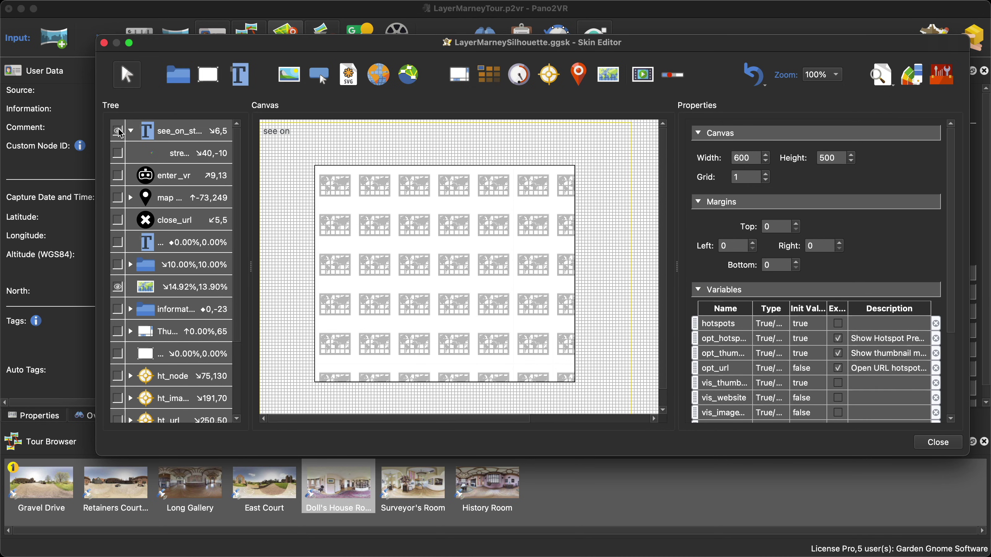
scroll(120, 133, "down", 1)
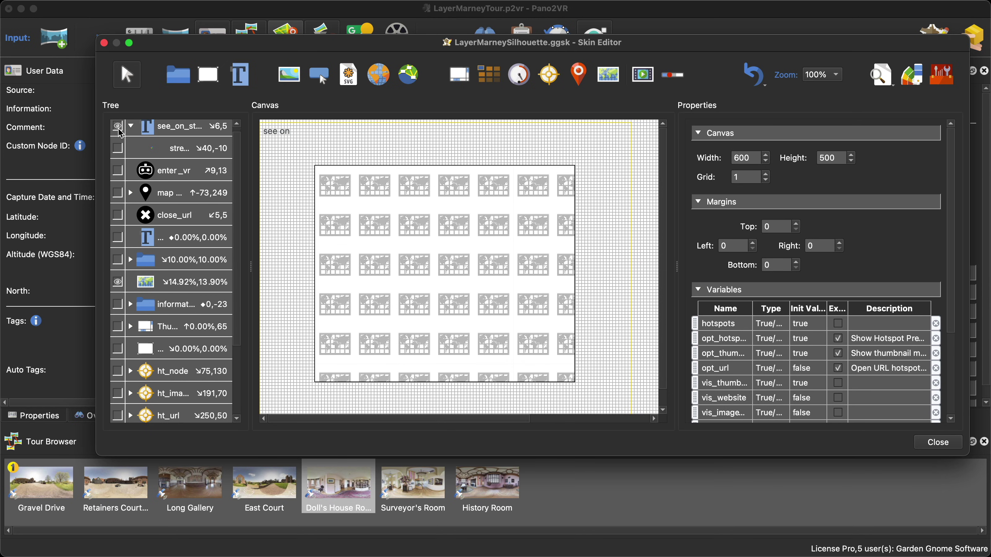
Draw a rectangle about 37 x 31 pixels above the map near the canvas's upper-right area and fill it red.
left_click(208, 74)
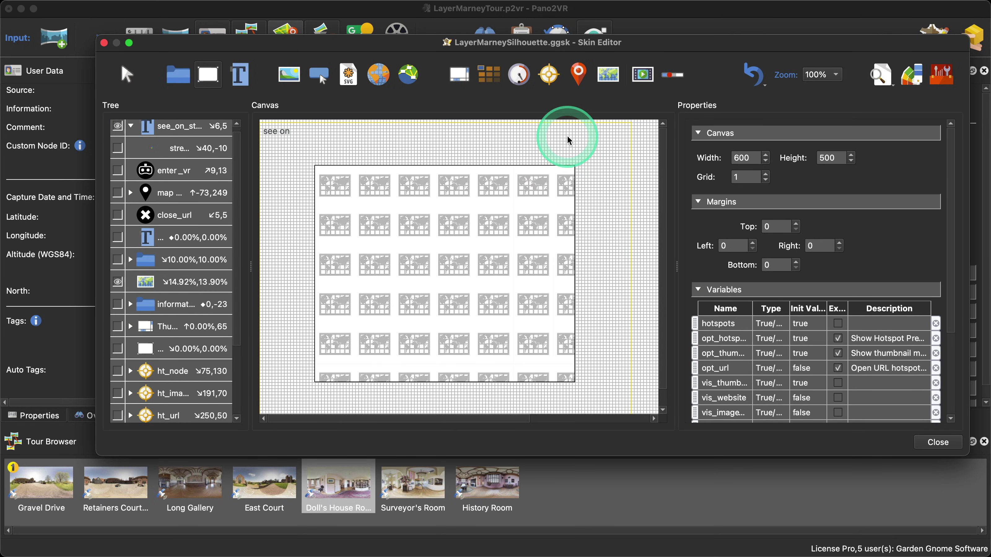
left_click_drag(588, 153, 588, 151)
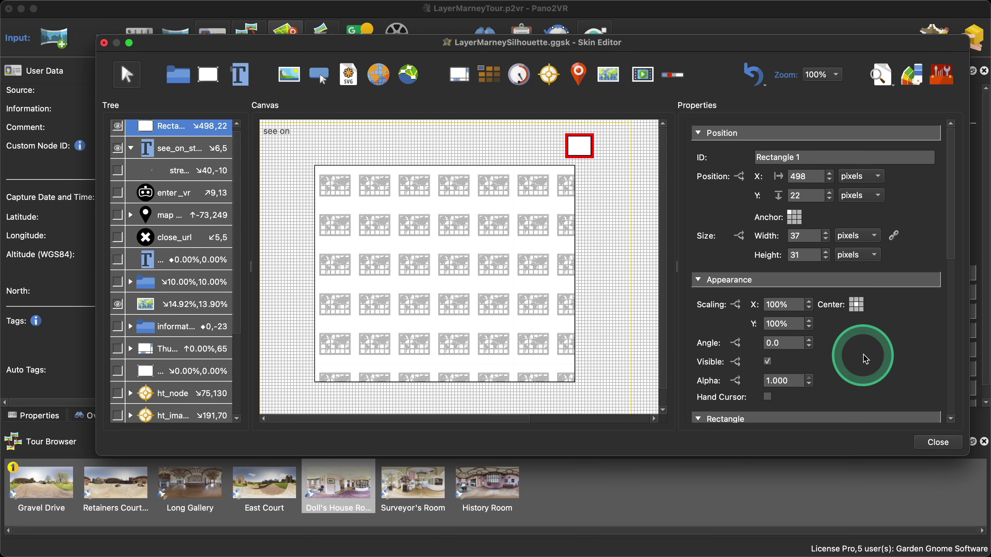
scroll(863, 355, "down", 5)
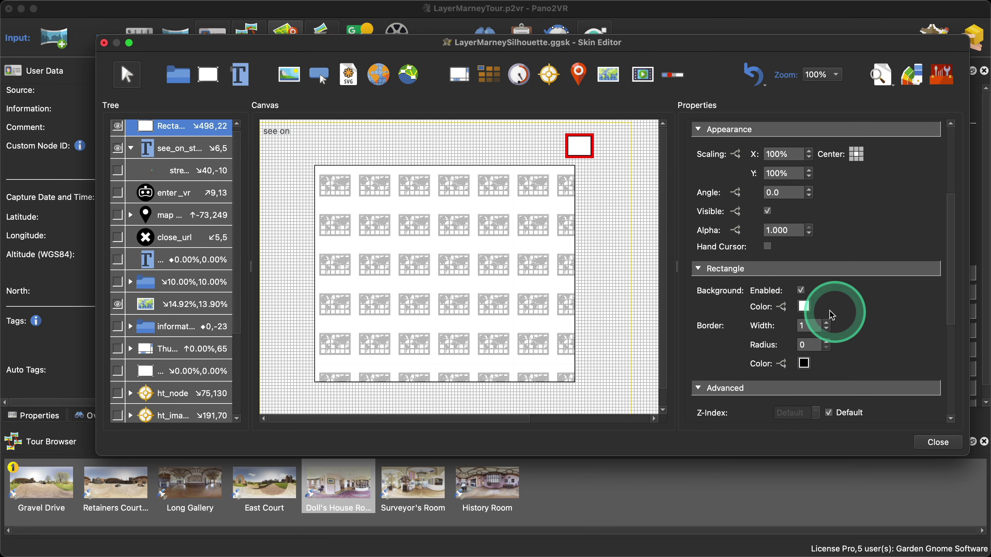
left_click(805, 306)
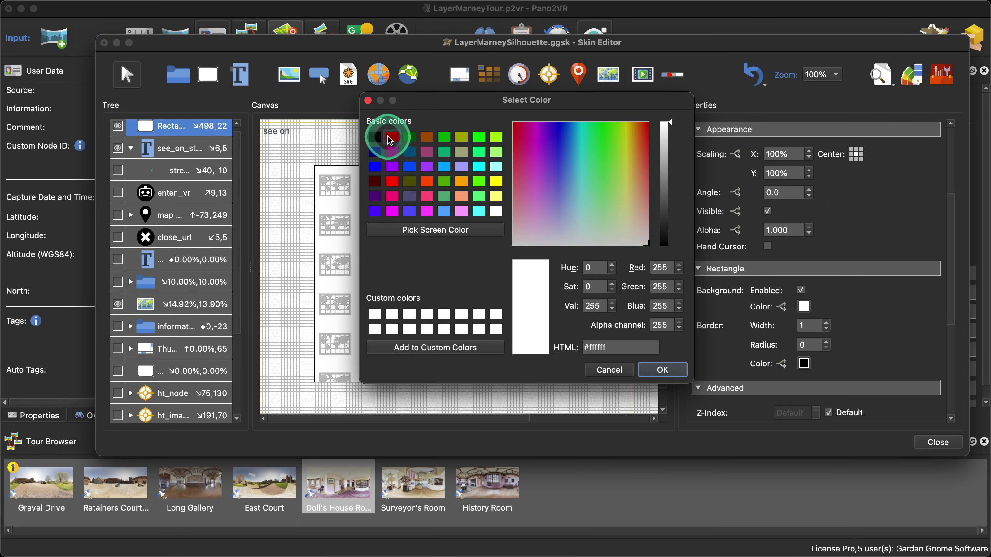
left_click(374, 181)
left_click(392, 181)
left_click(663, 369)
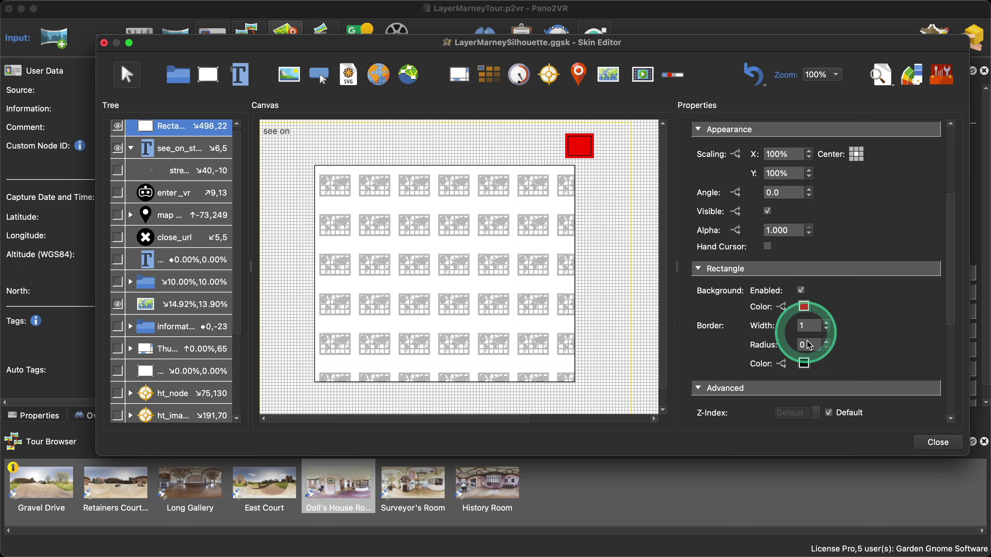
Make the red rectangle invisible by default, with a logic block setting Visible to true when Is Mobile = true.
left_click(767, 211)
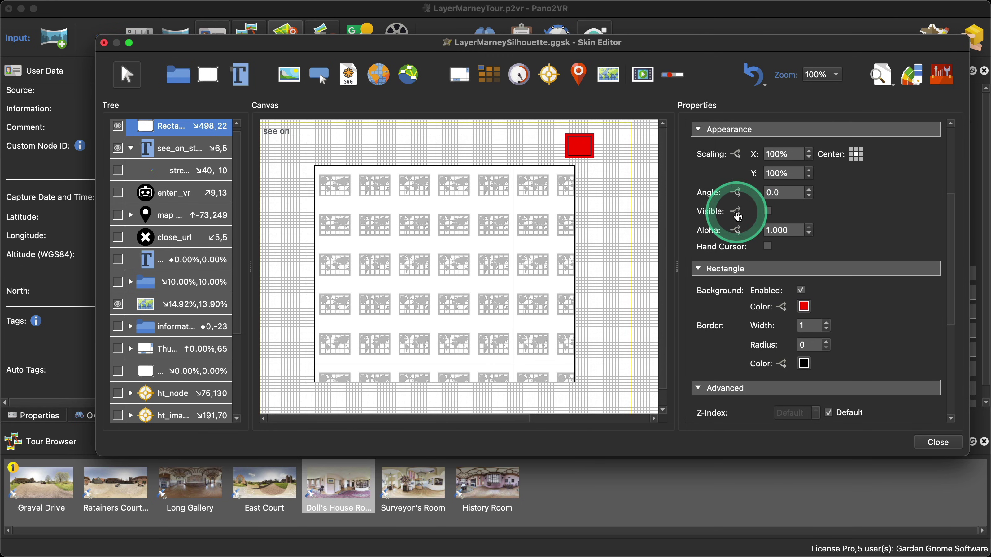
left_click(736, 211)
left_click(397, 168)
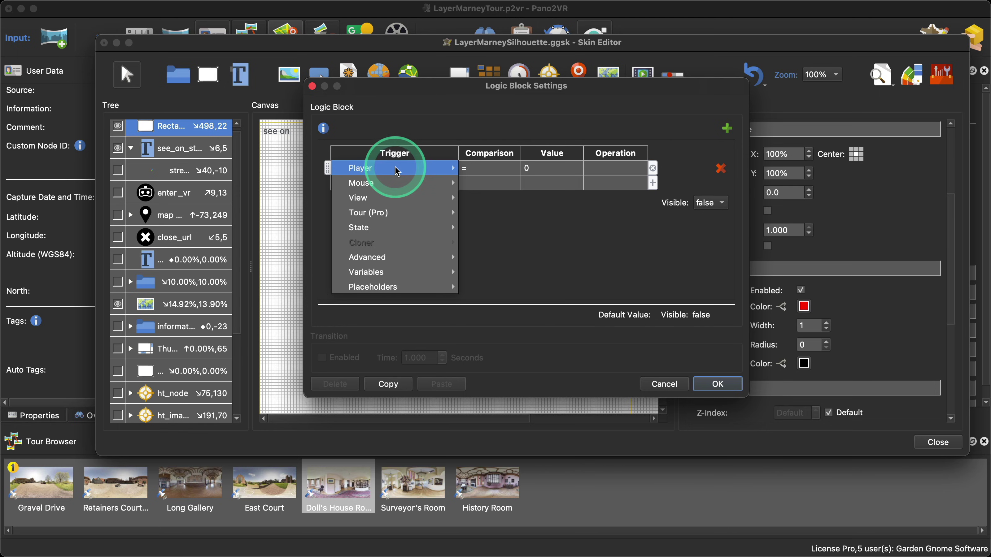
mouse_move(398, 168)
left_click(515, 275)
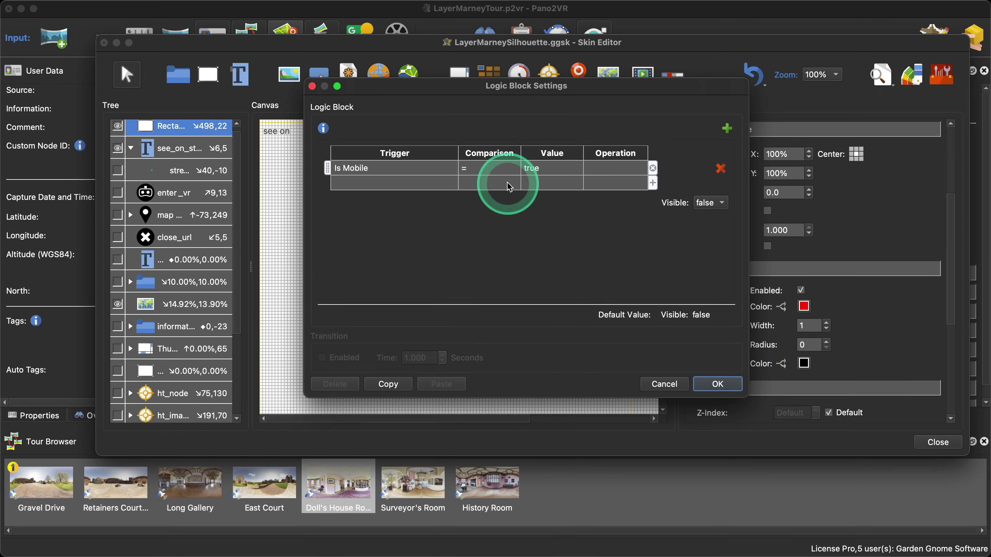
left_click(717, 204)
left_click(722, 203)
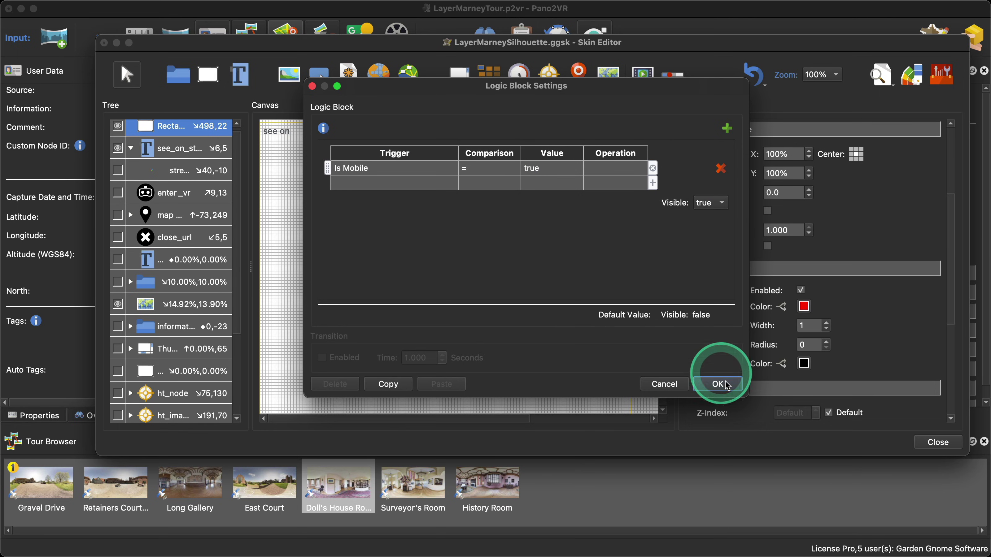
left_click(718, 384)
Check the red rectangle in the skin's live preview in desktop and mobile modes, and close the preview.
left_click(880, 76)
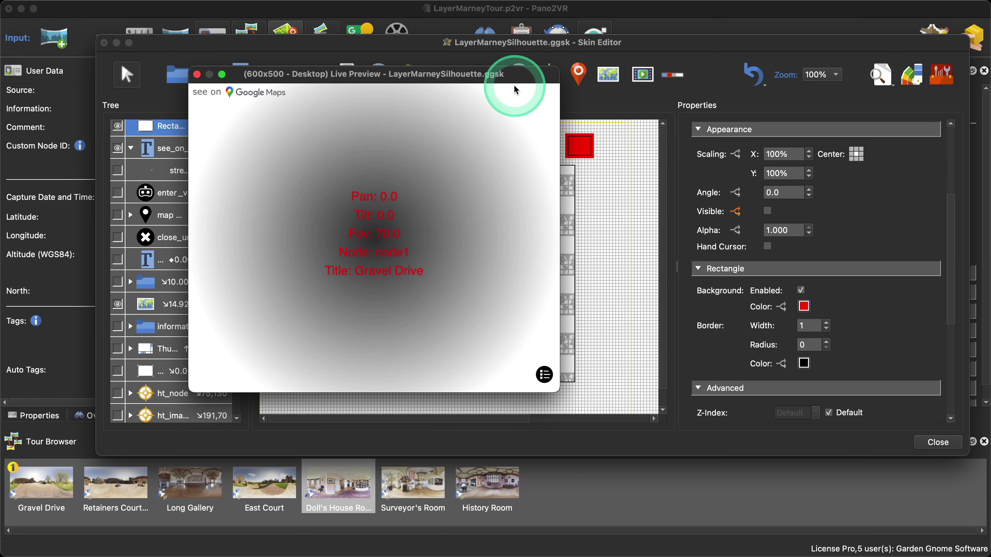
left_click(886, 80)
left_click(843, 97)
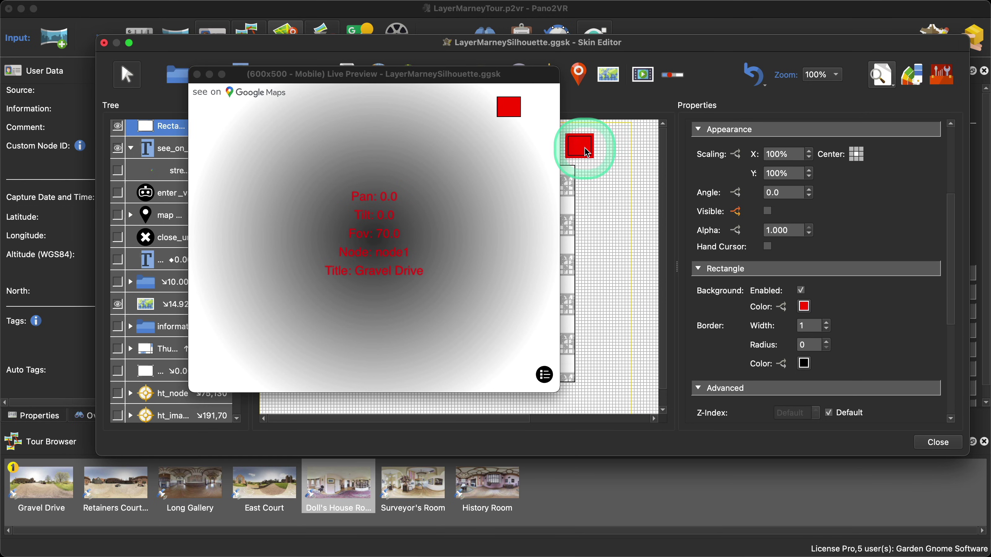
left_click(197, 74)
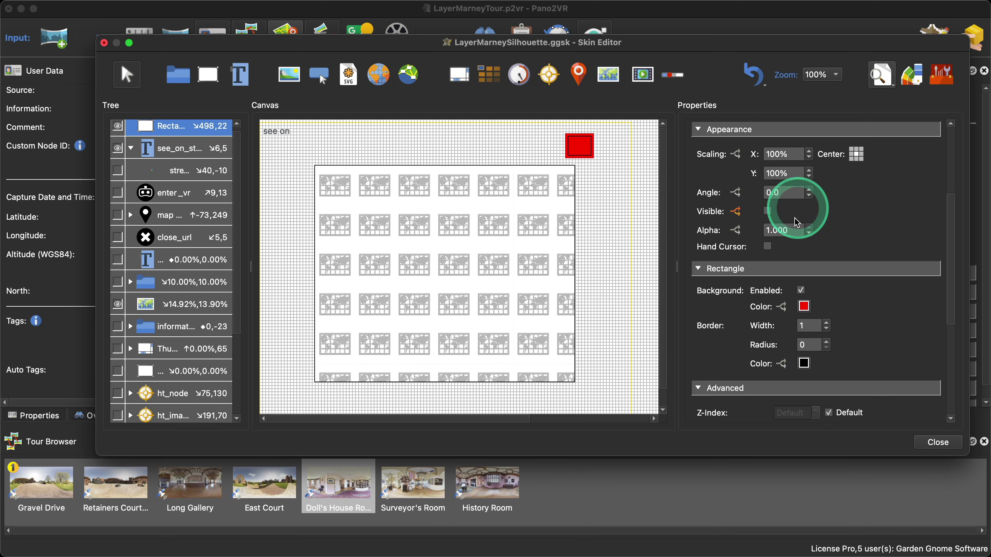
Add the condition Player Width < 600, joined with And, to the Is Mobile condition in the red rectangle's Visible logic block.
scroll(866, 239, "down", 1)
left_click(737, 193)
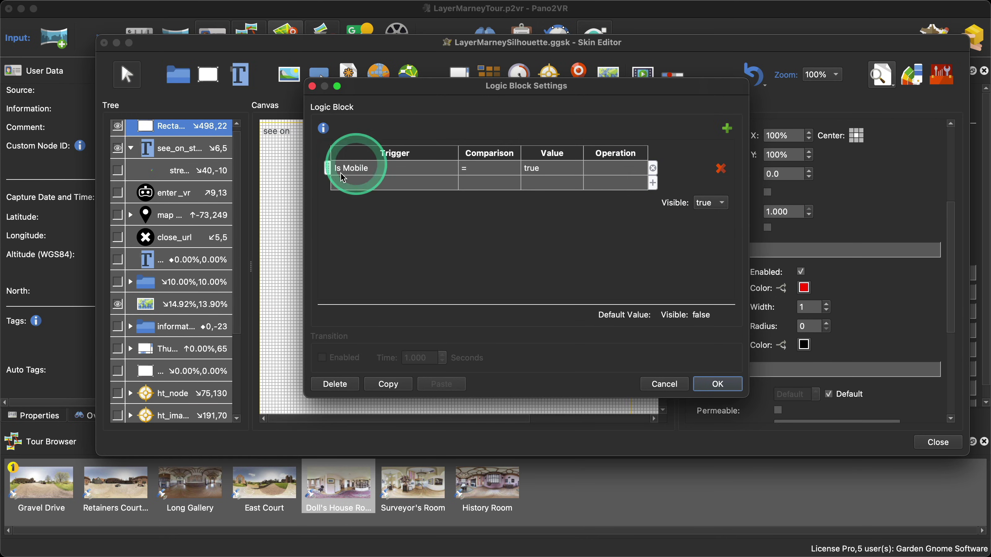
left_click(402, 183)
mouse_move(406, 184)
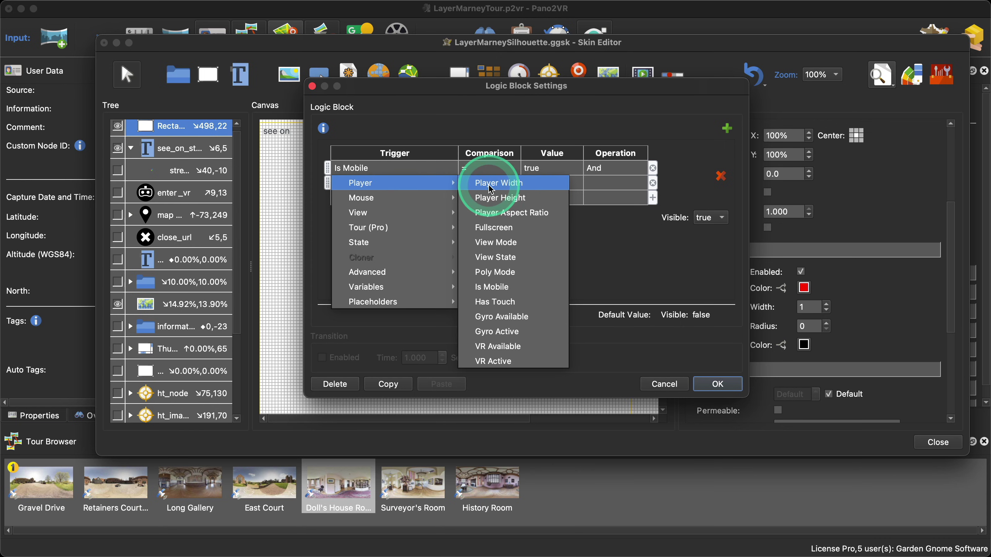
left_click(480, 185)
left_click(491, 192)
left_click(491, 227)
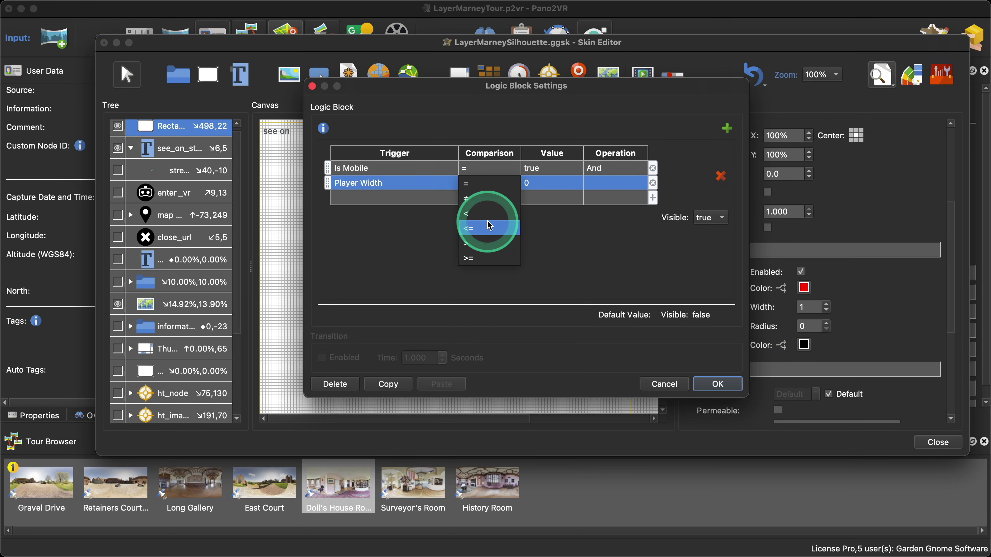
left_click(480, 214)
left_click(554, 185)
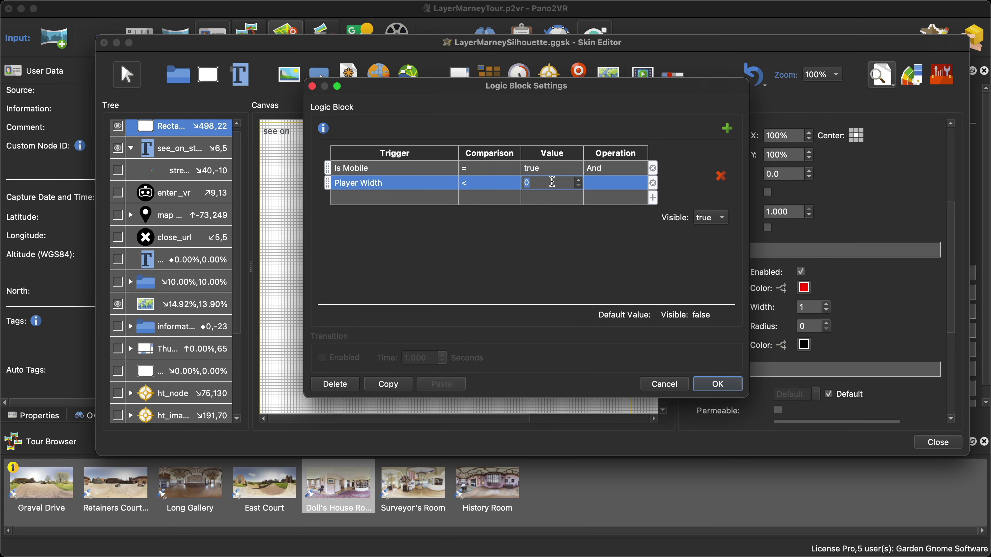
type("600")
left_click(653, 183)
Change the Player Width condition's comparison to >= and apply the logic block.
left_click(476, 188)
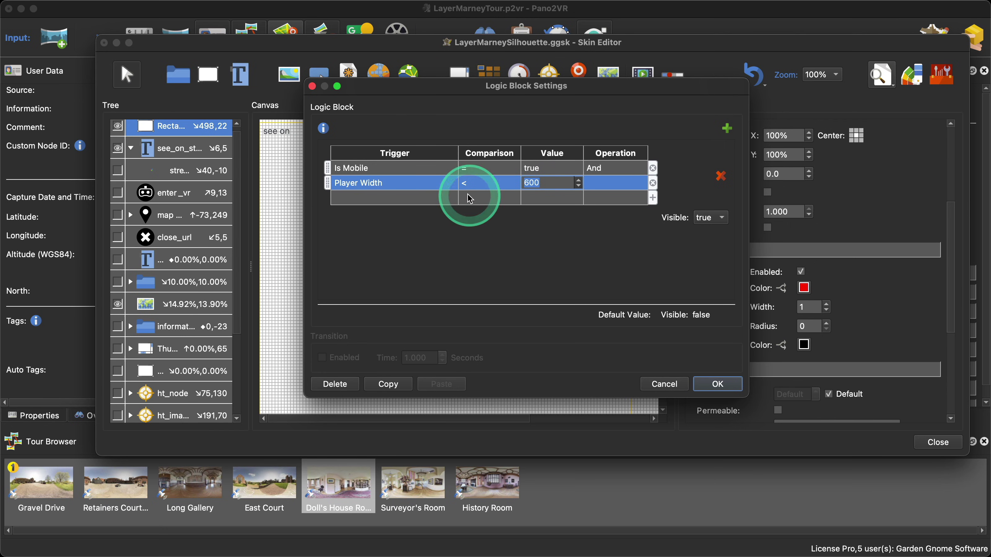
left_click(478, 190)
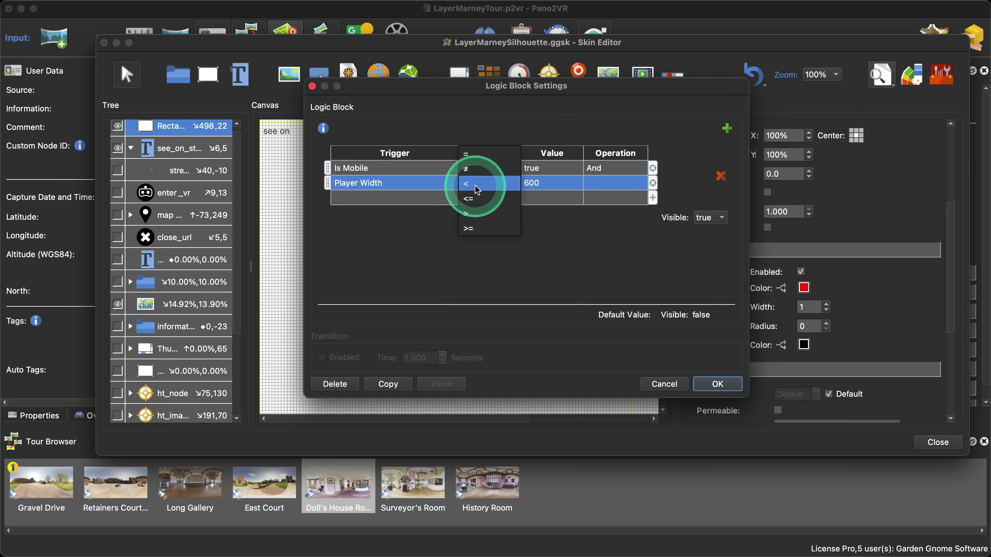
left_click(477, 229)
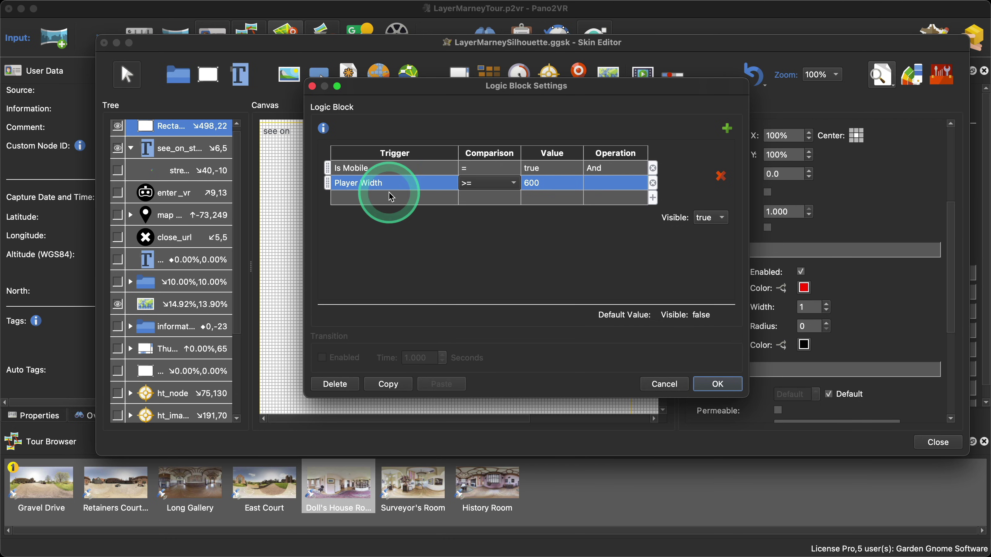
left_click(718, 384)
Check the red rectangle in the mobile live preview by narrowing the preview to about 581 pixels wide, and close the preview.
left_click(882, 78)
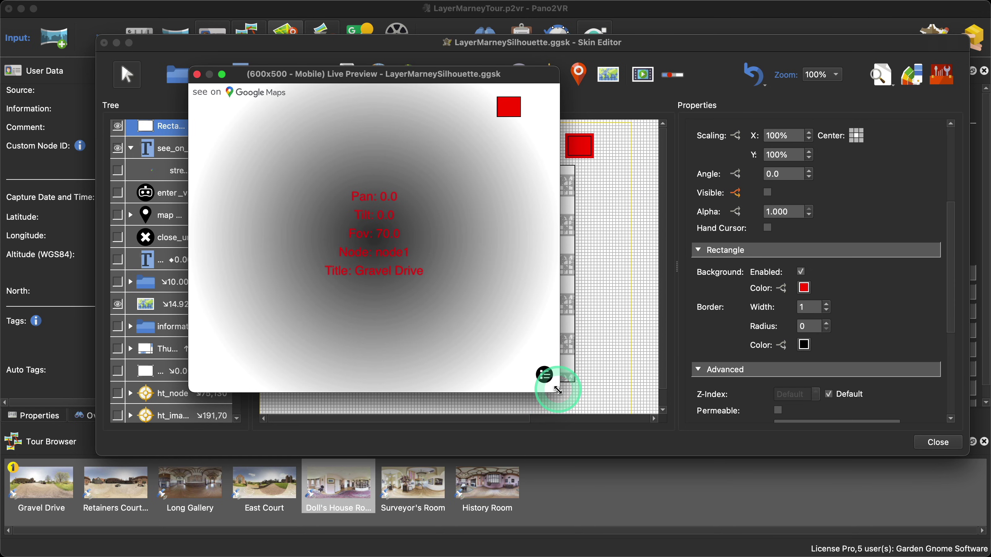
mouse_move(557, 389)
left_mouse_down()
mouse_move(540, 390)
mouse_move(566, 389)
mouse_move(546, 389)
left_mouse_up()
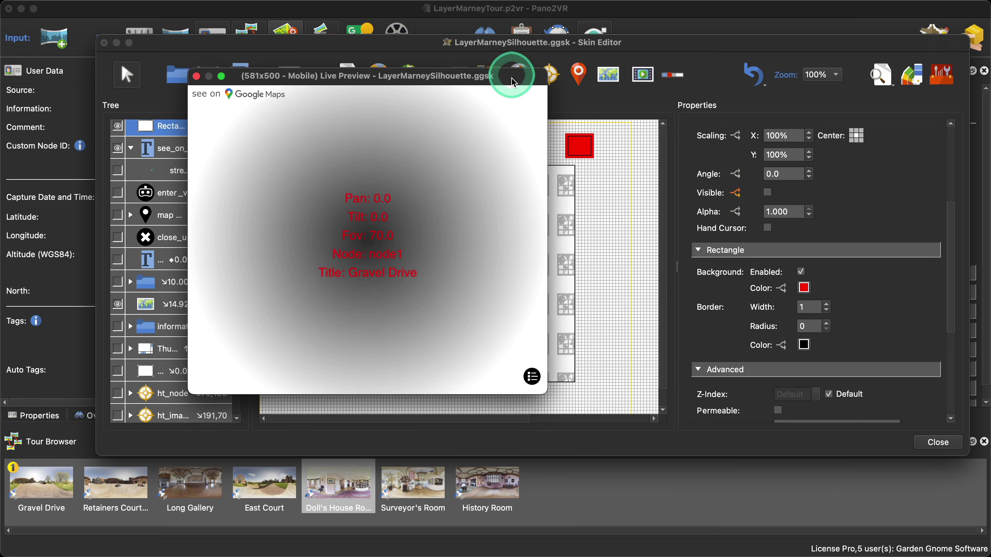
left_click_drag(520, 75, 603, 74)
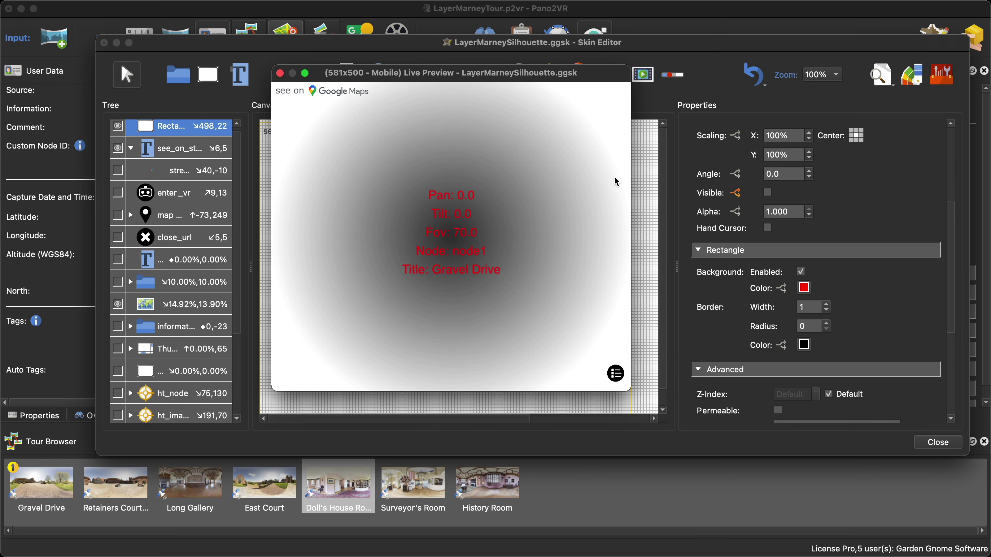
left_click(280, 73)
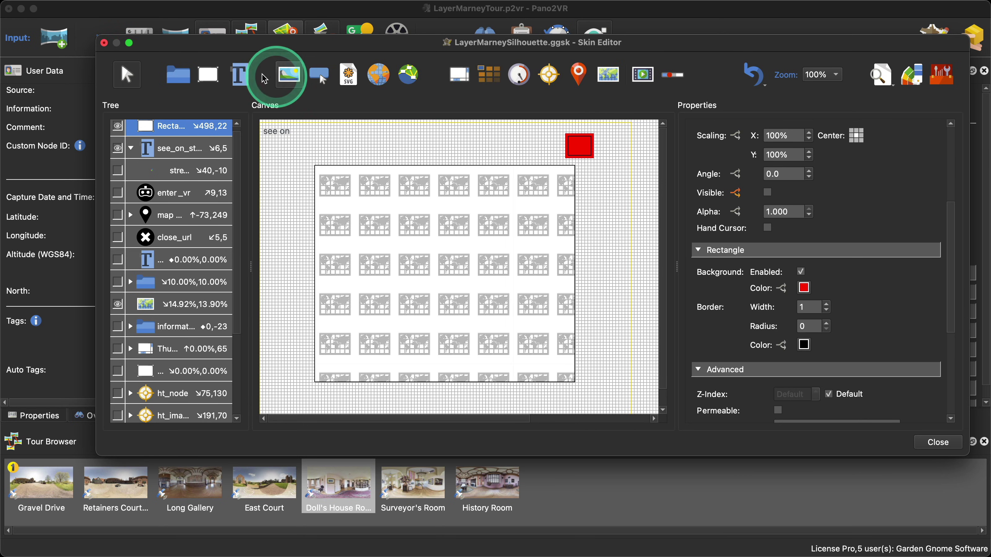
Close the skin editor without saving the changes in the skin.
left_click(103, 43)
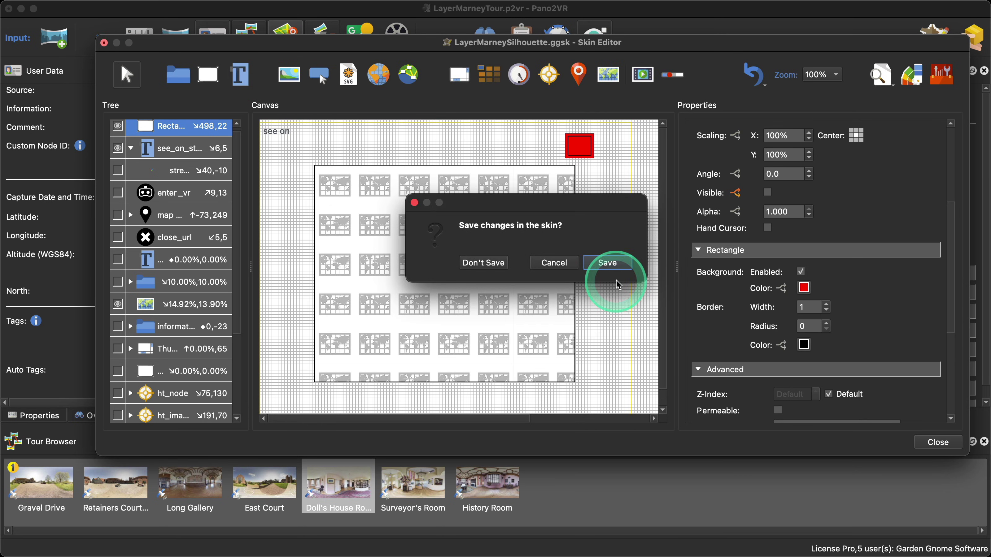
left_click(487, 265)
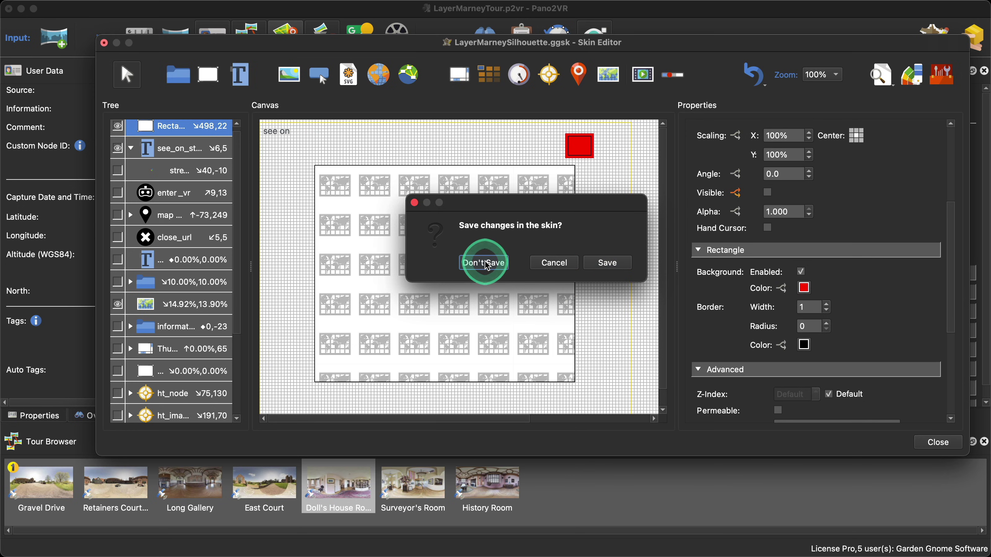
Bring up the Integrated Web Server window, open the tour output in the browser, and minimise the browser window.
left_click(52, 9)
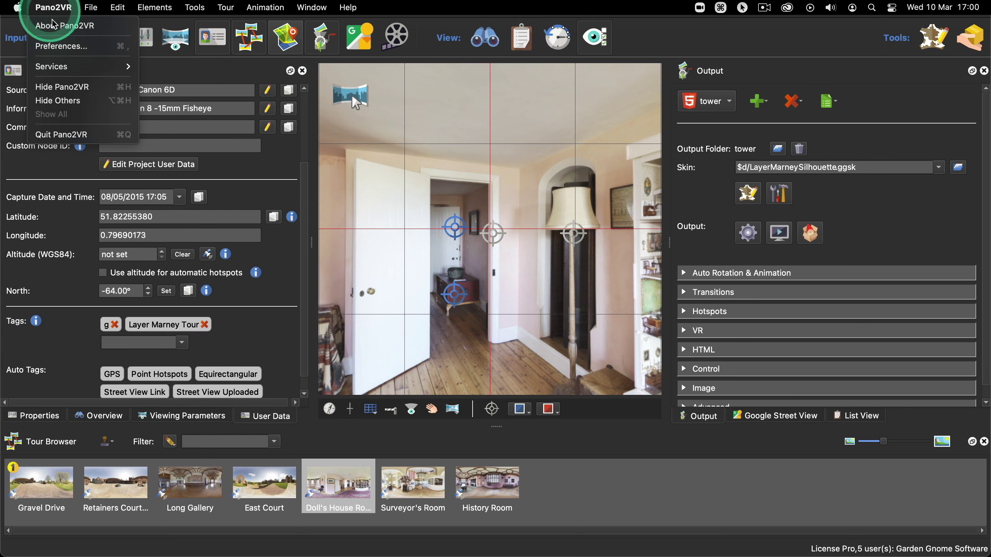
left_click(202, 8)
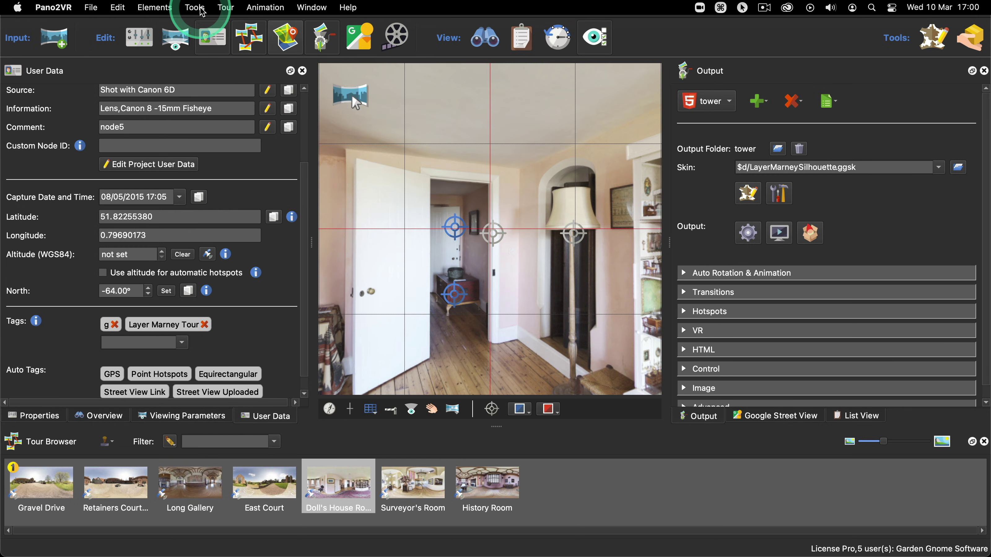
left_click(219, 49)
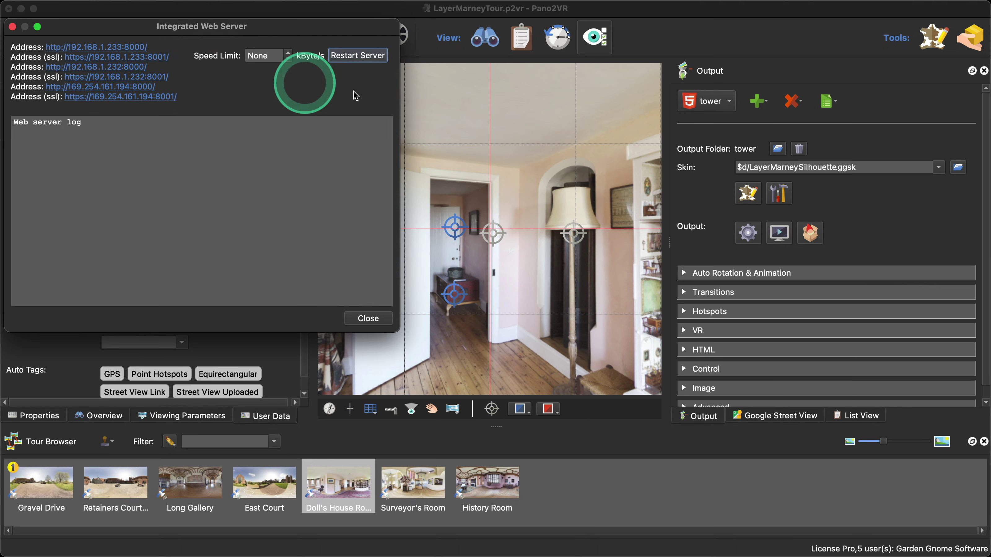
left_click_drag(352, 28, 608, 92)
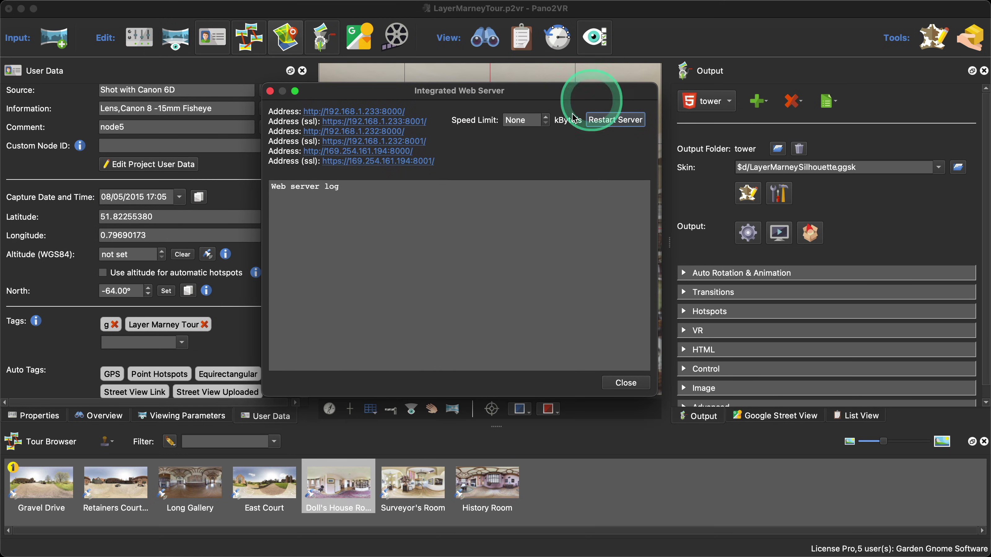
left_click(778, 234)
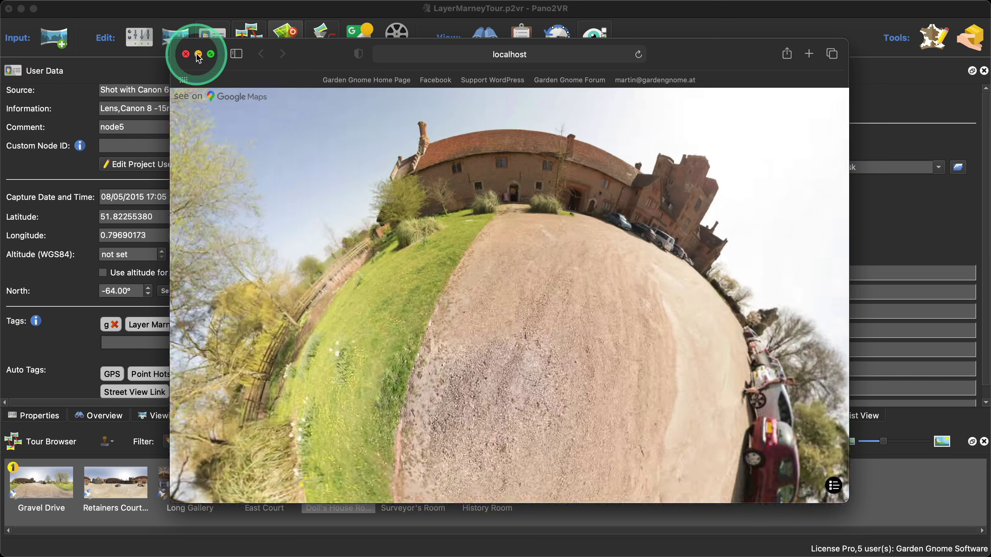
left_click(199, 55)
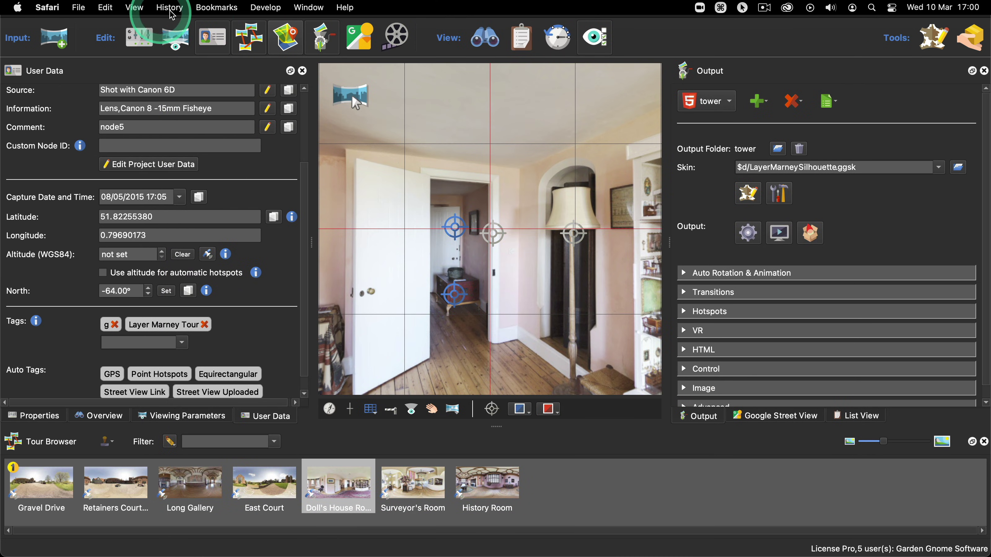
Return to Pano2VR, reopen the Integrated Web Server window, and examine the file requests in its web server log.
left_click(113, 24)
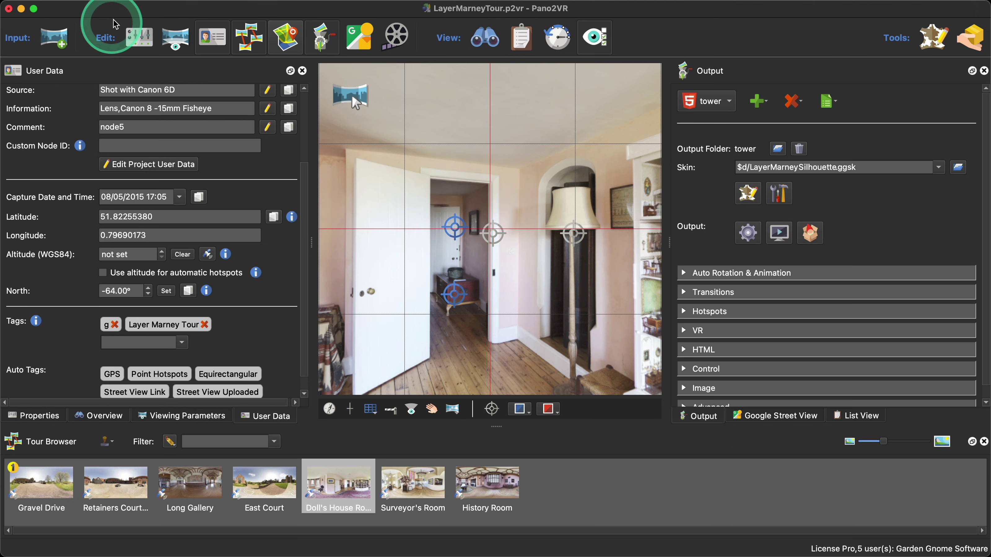
left_click(197, 12)
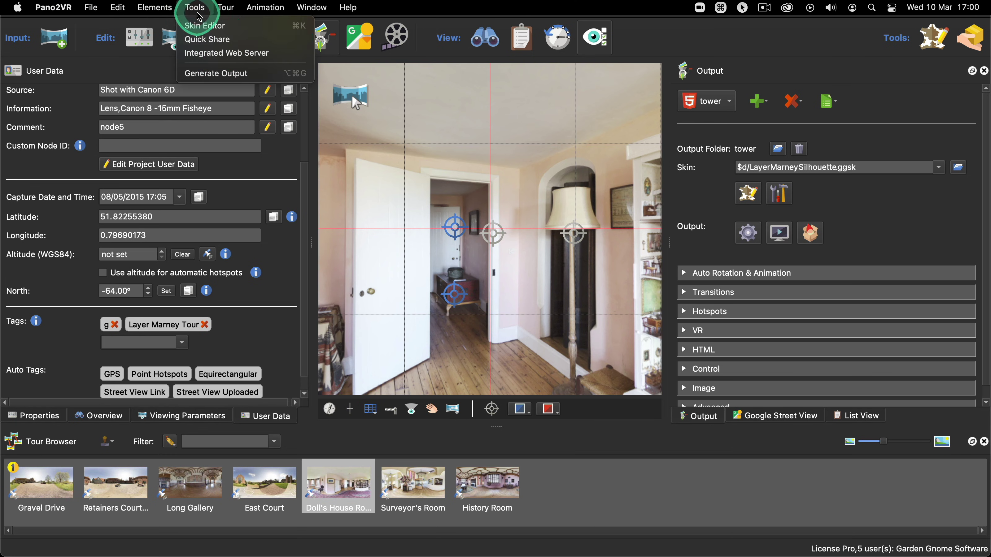
left_click(226, 53)
left_click(443, 222)
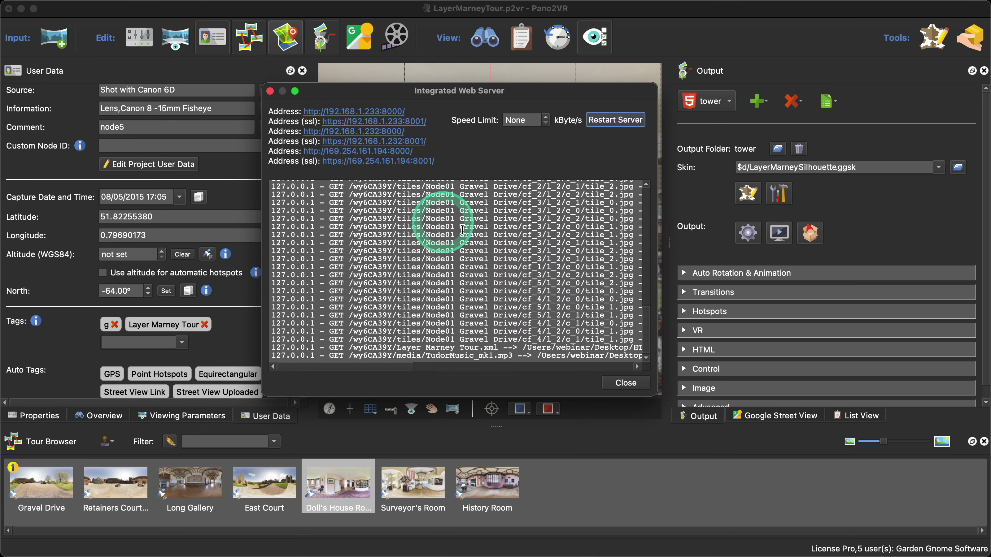
left_click_drag(398, 94, 417, 91)
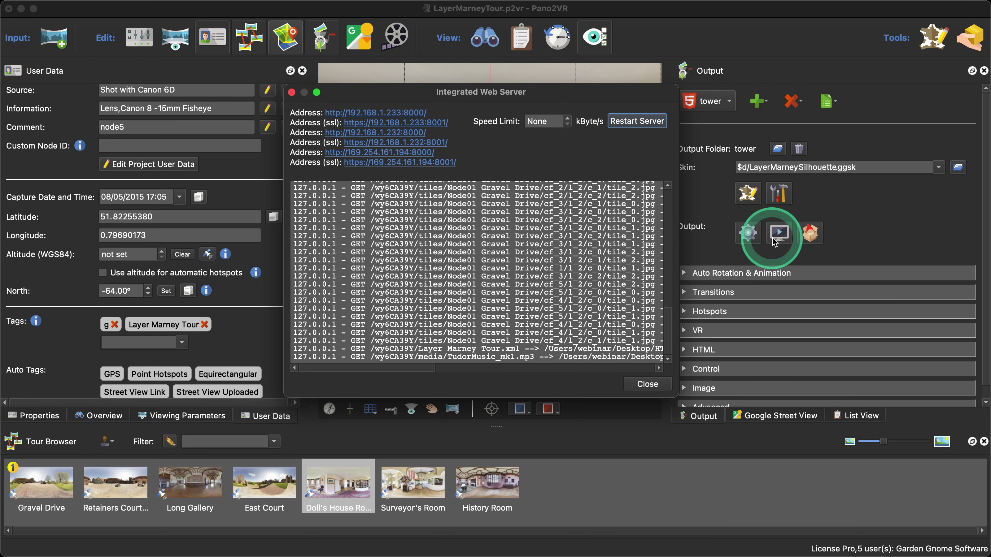
scroll(563, 275, "up", 15)
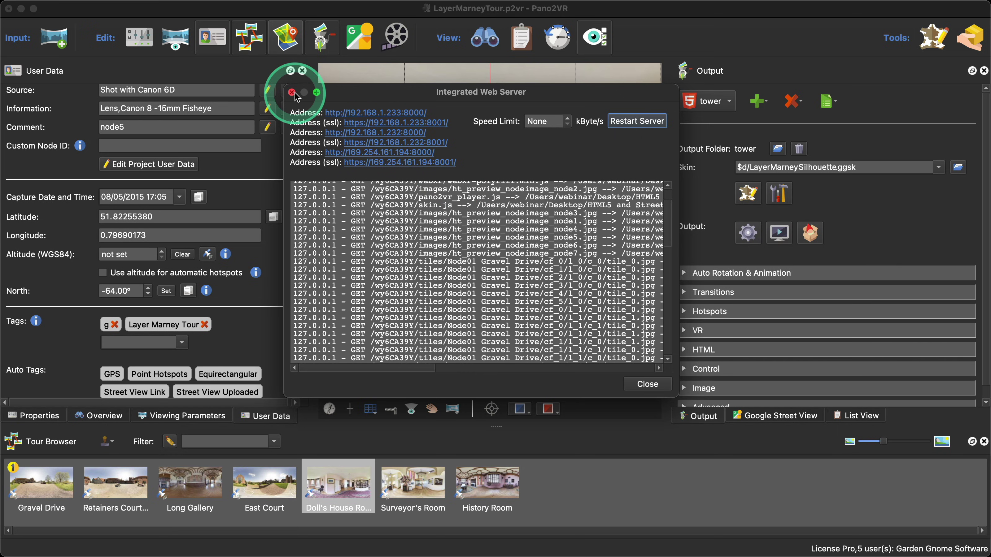
left_click(442, 162)
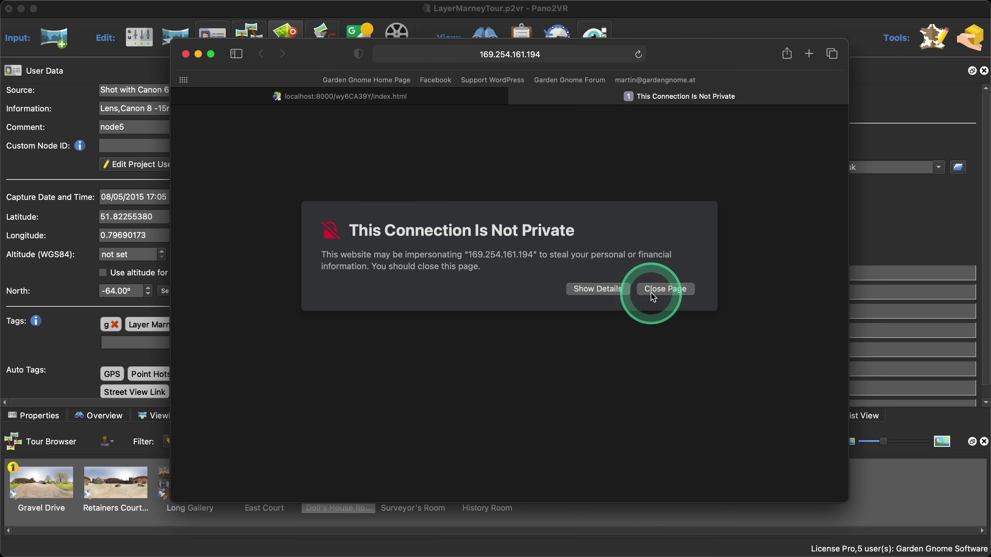
left_click(598, 289)
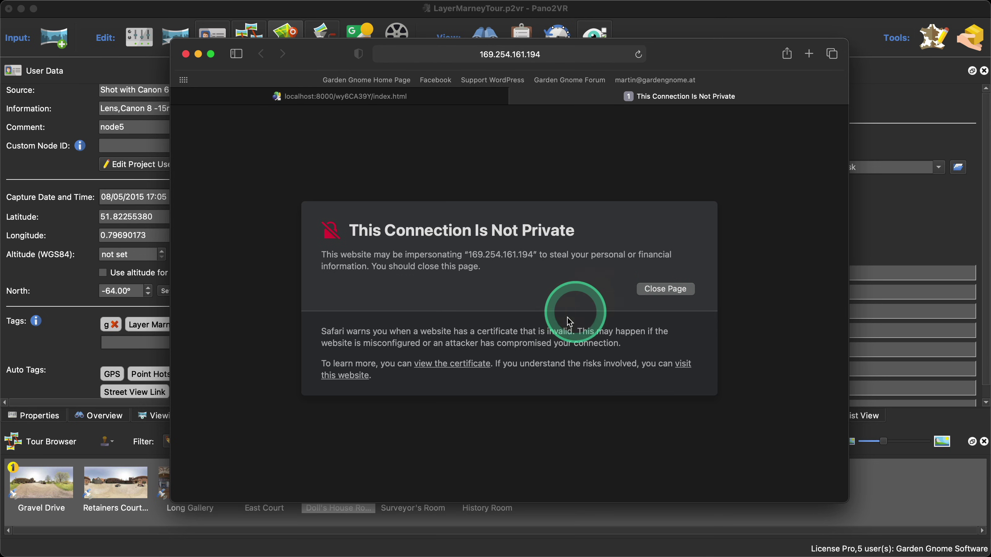
left_click(464, 363)
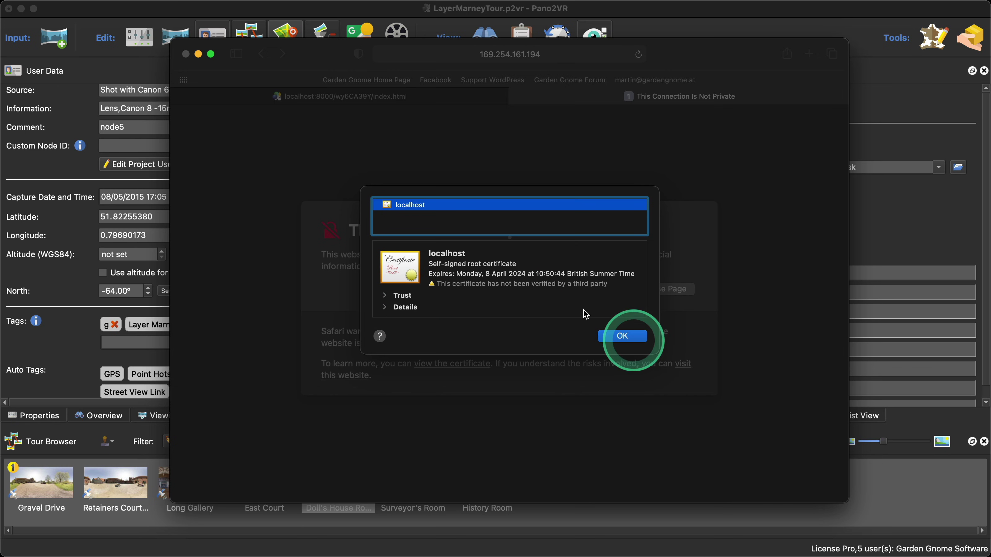
left_click(622, 336)
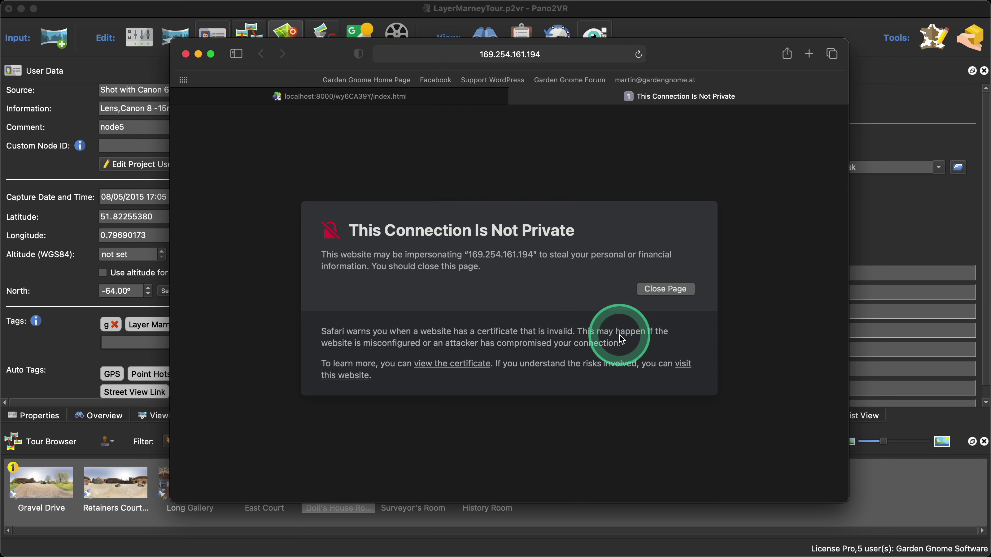
left_click(186, 54)
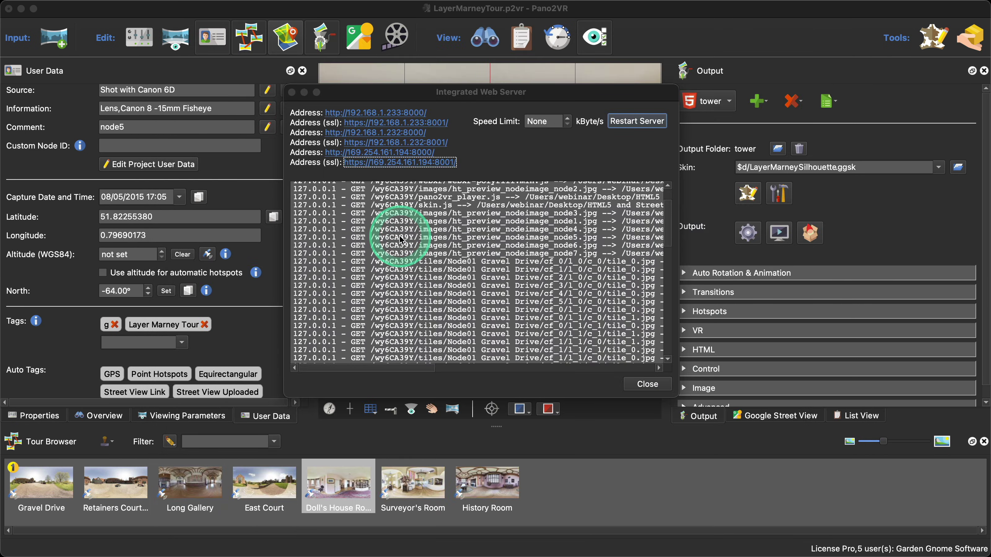